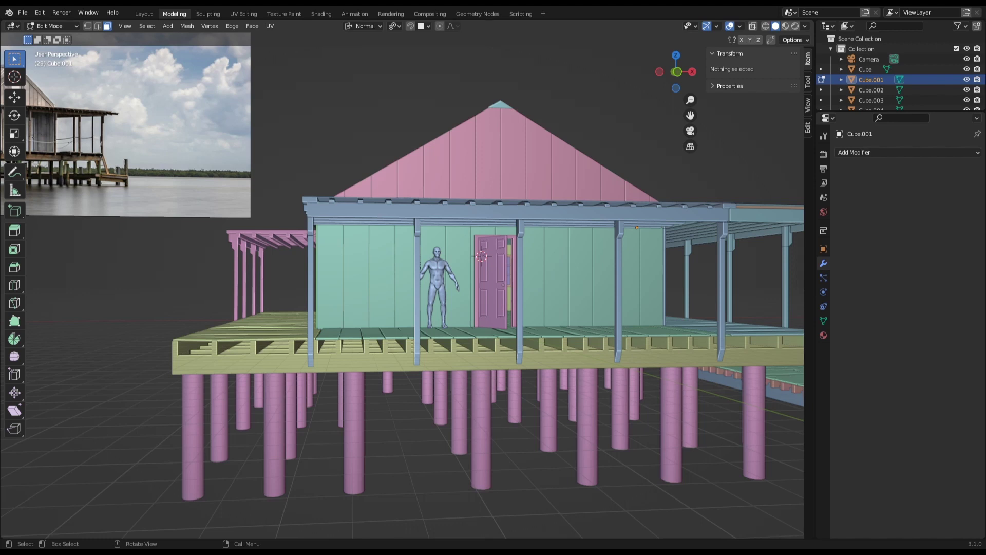
# - Return the stilt house to Object Mode with nothing selected
pyautogui.press('Tab')
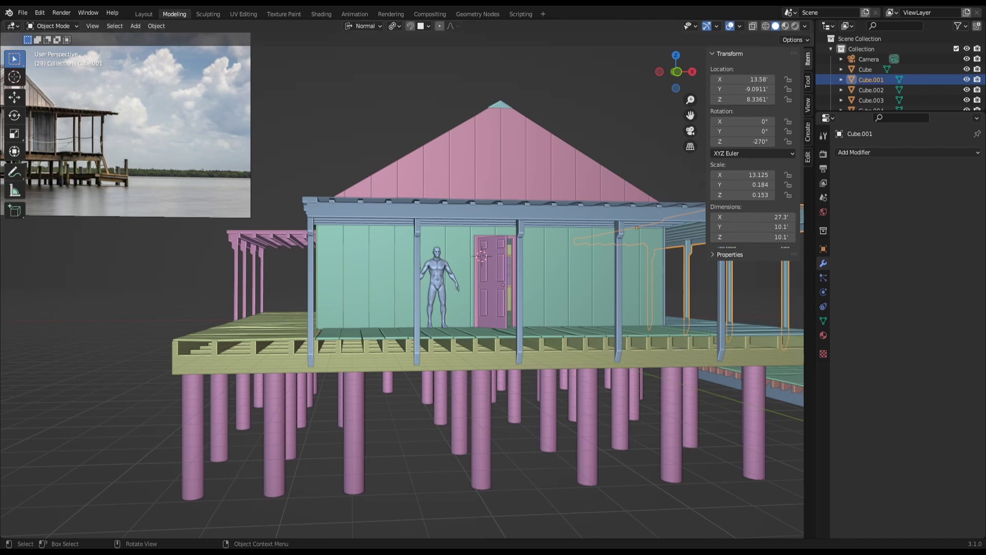
pyautogui.click(516, 531)
pyautogui.moveTo(517, 532)
pyautogui.mouseDown(button='middle')
pyautogui.moveTo(540, 405)
pyautogui.moveTo(473, 369)
pyautogui.moveTo(495, 367)
pyautogui.mouseUp(button='middle')
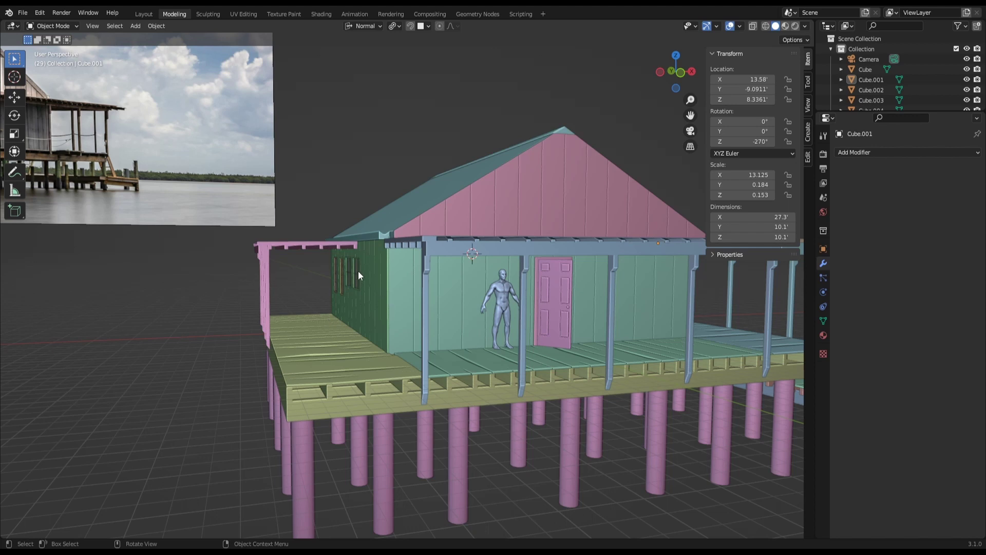
# - Orbit and zoom to inspect the roof, front door, porch, platform top and underside
pyautogui.scroll(2, 357, 278)
pyautogui.scroll(5, 356, 277)
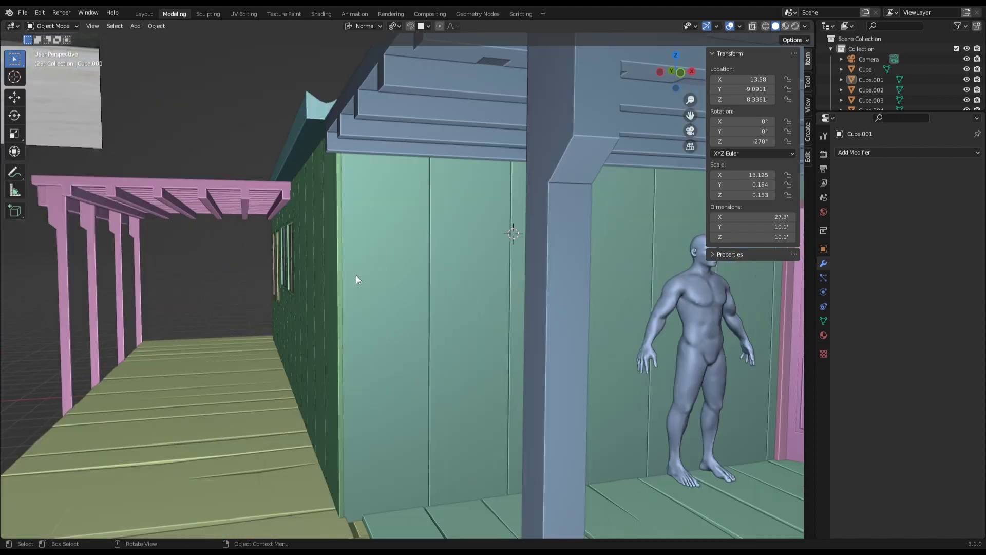
pyautogui.scroll(-3, 356, 275)
pyautogui.scroll(3, 357, 275)
pyautogui.moveTo(359, 275); pyautogui.dragTo(362, 277, button='middle')
pyautogui.scroll(-3, 362, 278)
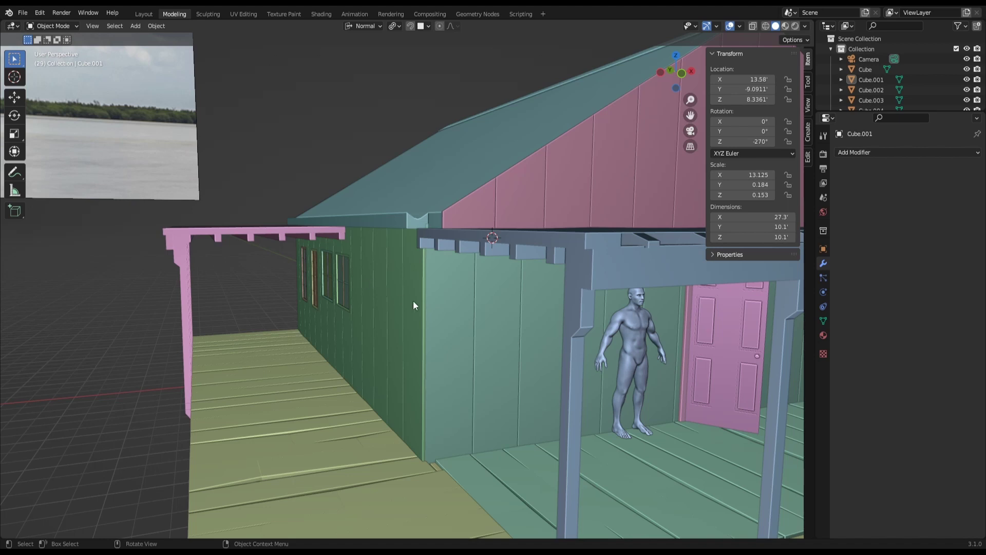
pyautogui.moveTo(453, 303); pyautogui.dragTo(440, 303, button='middle')
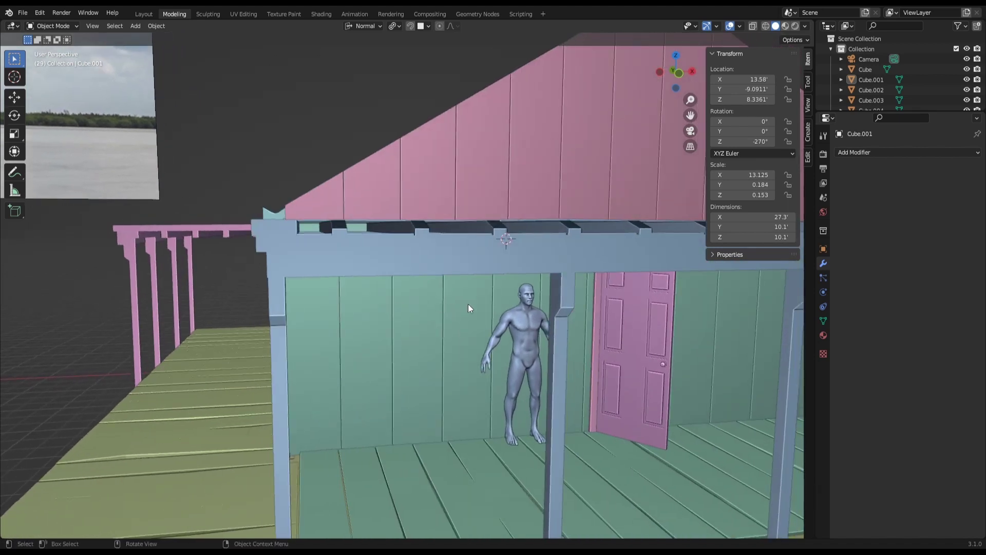
pyautogui.moveTo(467, 303)
pyautogui.mouseDown(button='middle')
pyautogui.moveTo(427, 297)
pyautogui.moveTo(467, 297)
pyautogui.moveTo(519, 318)
pyautogui.moveTo(316, 225)
pyautogui.moveTo(387, 251)
pyautogui.moveTo(361, 249)
pyautogui.mouseUp(button='middle')
pyautogui.scroll(4, 467, 298)
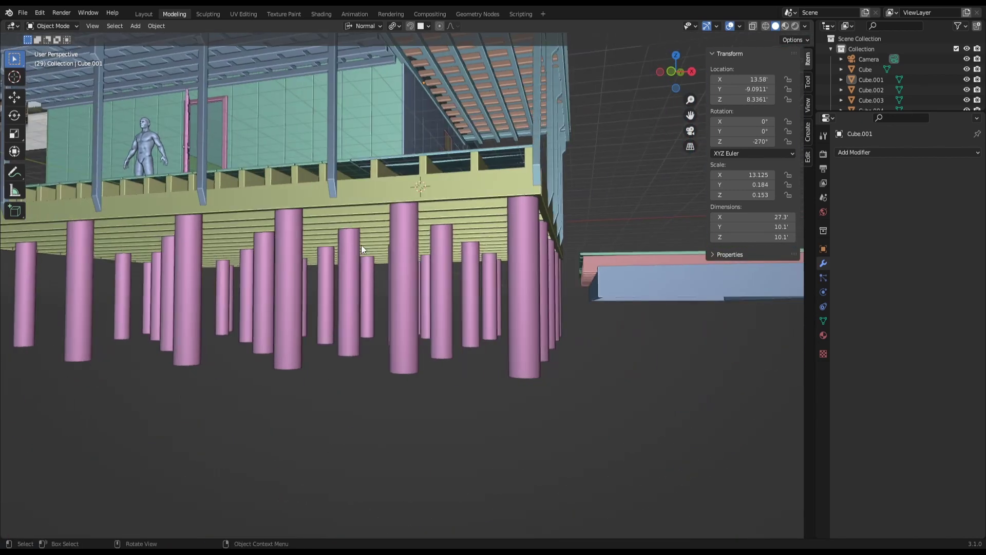
pyautogui.moveTo(599, 285); pyautogui.dragTo(517, 285, button='middle')
pyautogui.moveTo(455, 279); pyautogui.dragTo(469, 288, button='middle')
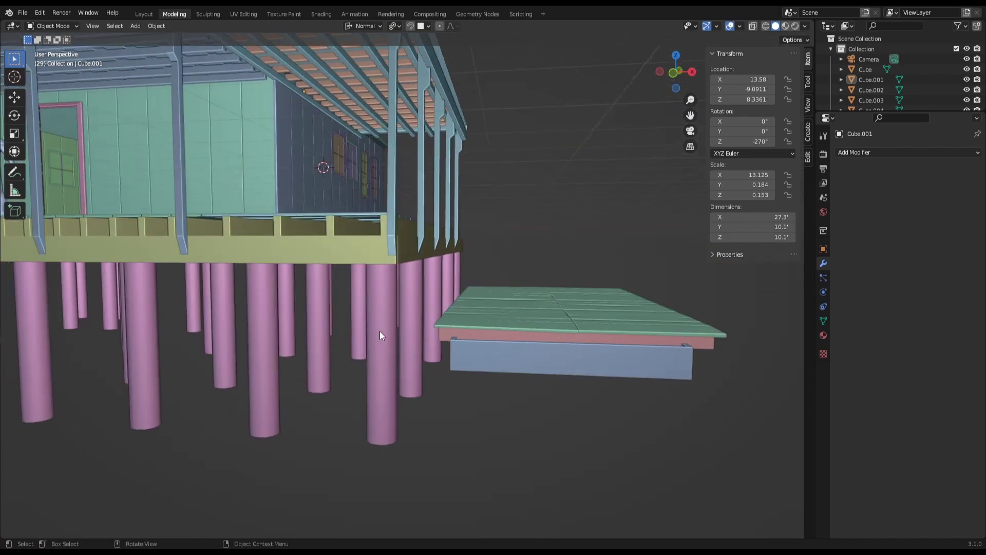
pyautogui.moveTo(380, 335)
pyautogui.mouseDown(button='middle')
pyautogui.moveTo(398, 300)
pyautogui.moveTo(374, 282)
pyautogui.moveTo(448, 245)
pyautogui.moveTo(404, 310)
pyautogui.moveTo(430, 278)
pyautogui.moveTo(434, 248)
pyautogui.moveTo(429, 313)
pyautogui.moveTo(424, 247)
pyautogui.mouseUp(button='middle')
# - Select two dock posts of the Cylinder.001 pilings in Edit Mode
pyautogui.moveTo(362, 217); pyautogui.dragTo(373, 226, button='middle')
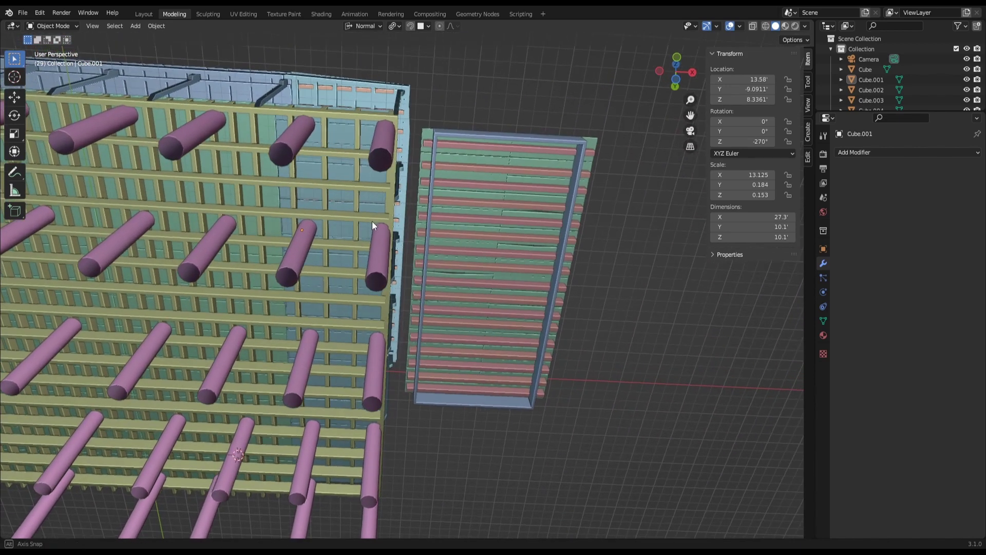
pyautogui.click(282, 151)
pyautogui.press('Tab')
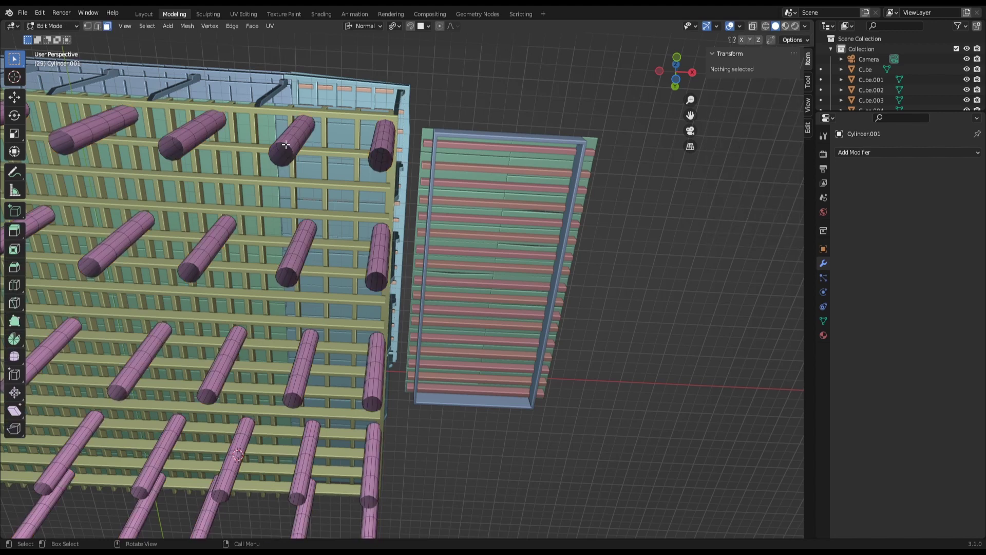
pyautogui.keyDown('ctrl'); pyautogui.click(286, 141); pyautogui.keyUp('ctrl')
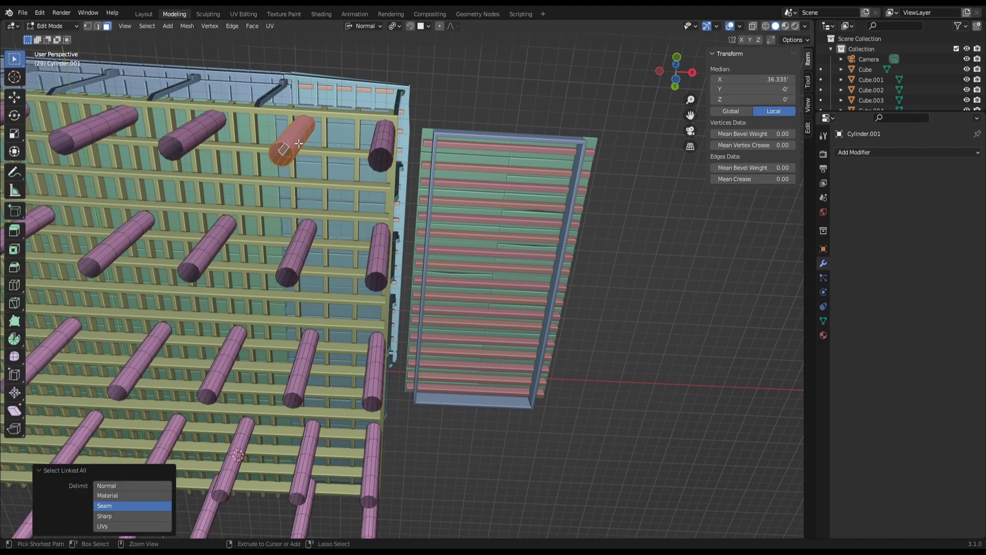
pyautogui.hotkey('ctrl', 'l')
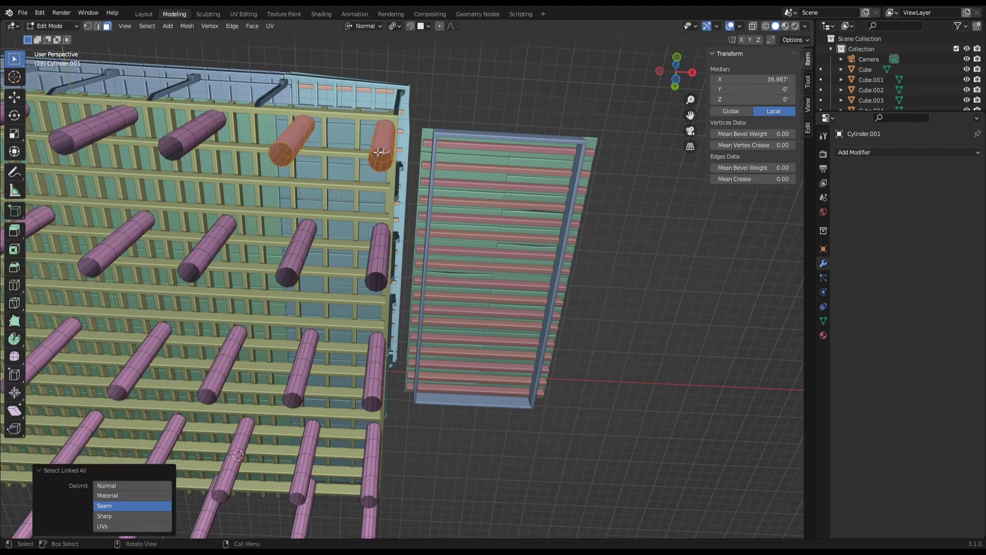
# - Duplicate the two posts and move the copies 10 feet along X through the deck
pyautogui.hotkey('shift', 'd')
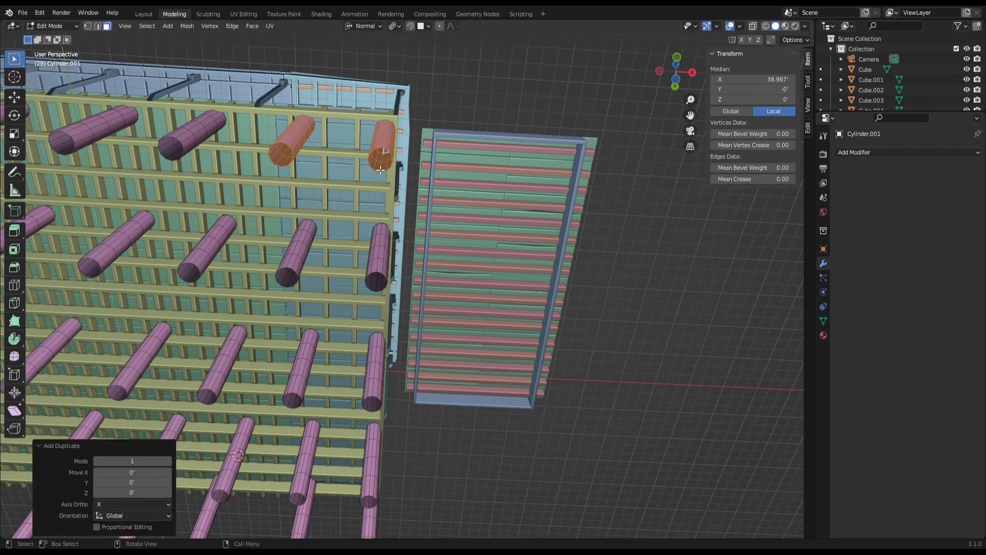
pyautogui.moveTo(380, 157); pyautogui.dragTo(379, 271, button='middle')
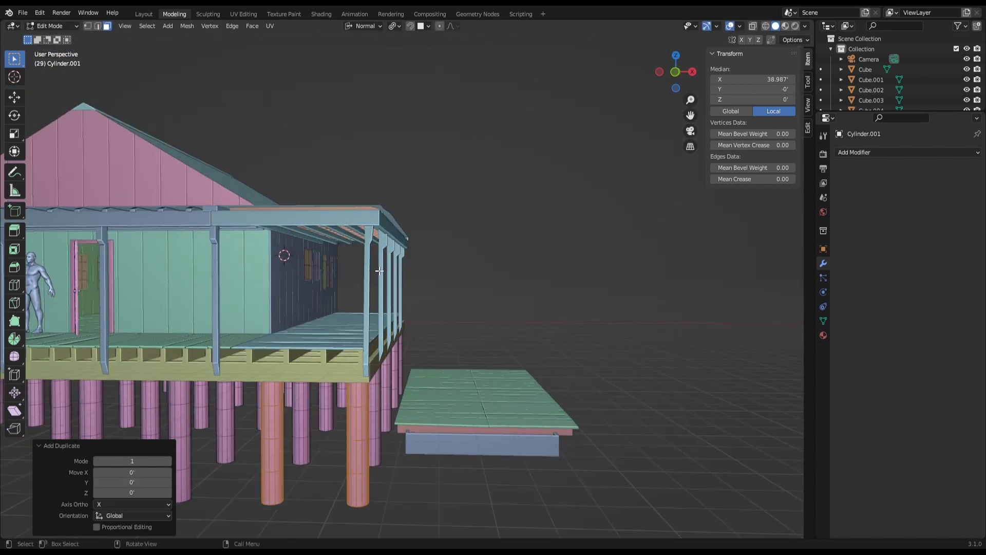
pyautogui.press('g')
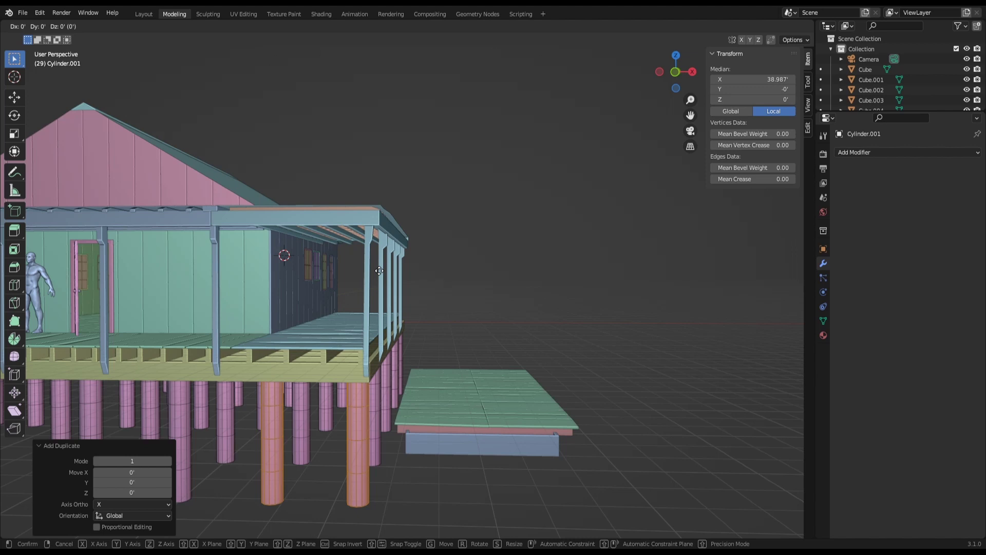
pyautogui.press('x')
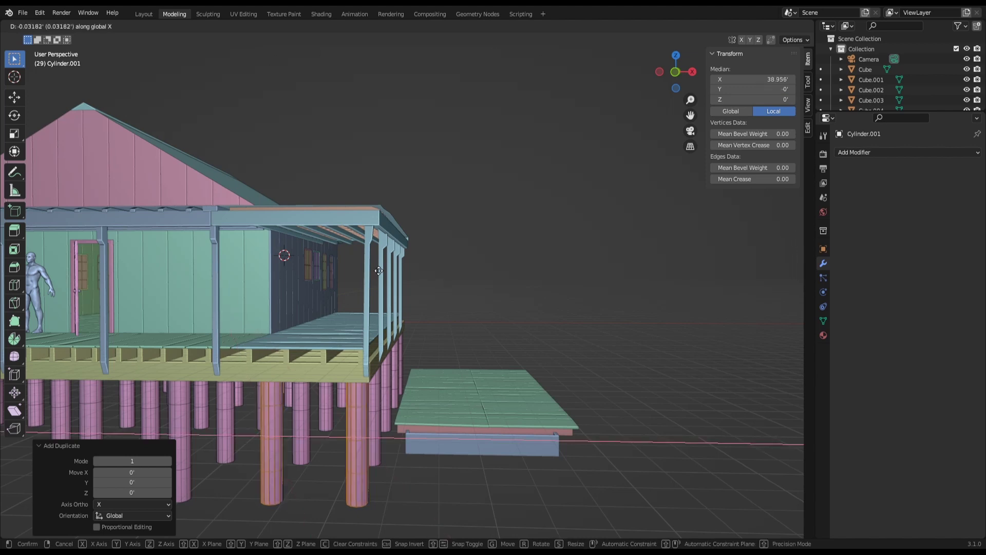
pyautogui.click(544, 298)
pyautogui.moveTo(504, 322)
pyautogui.mouseDown(button='middle')
pyautogui.moveTo(483, 350)
pyautogui.moveTo(490, 345)
pyautogui.mouseUp(button='middle')
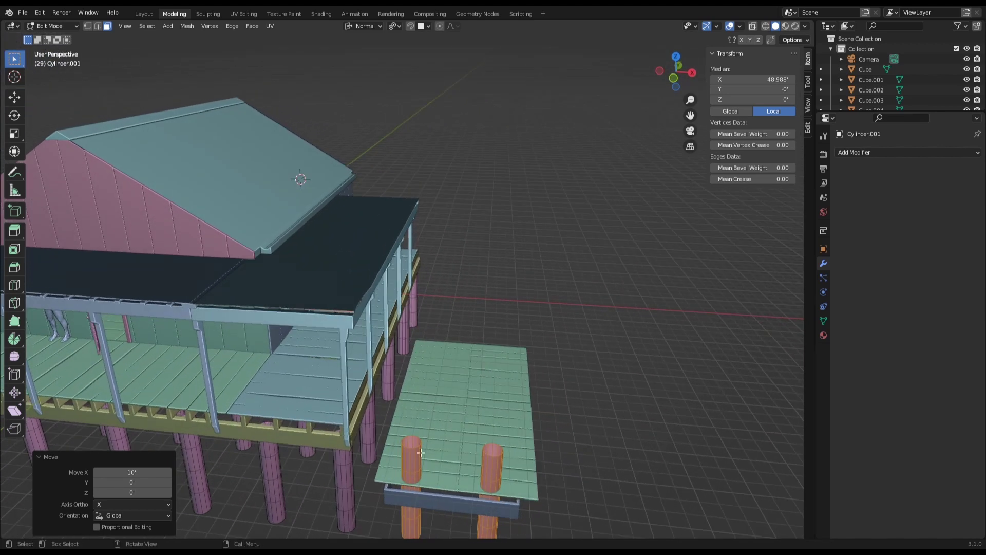
pyautogui.scroll(3, 420, 452)
pyautogui.scroll(3, 526, 360)
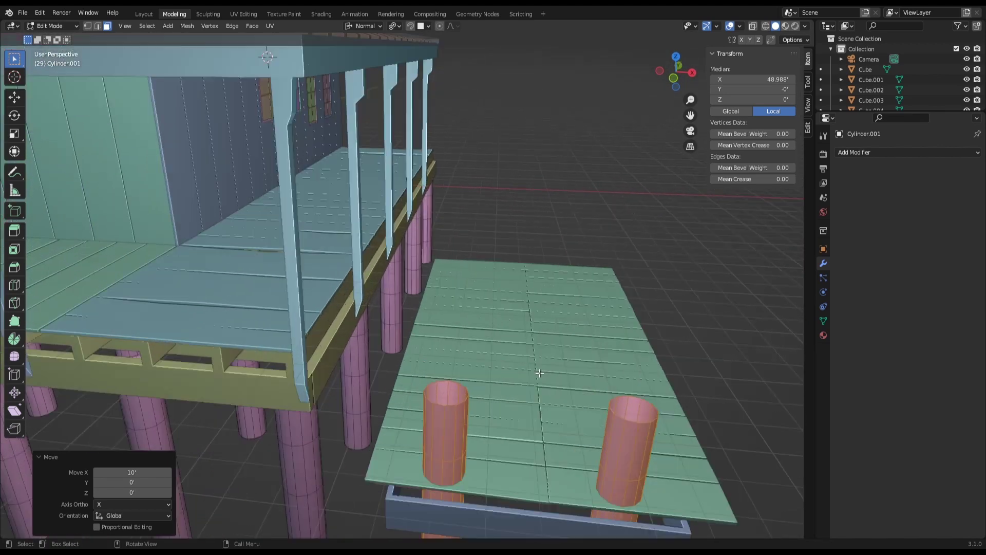
pyautogui.moveTo(539, 372); pyautogui.dragTo(517, 306, button='middle')
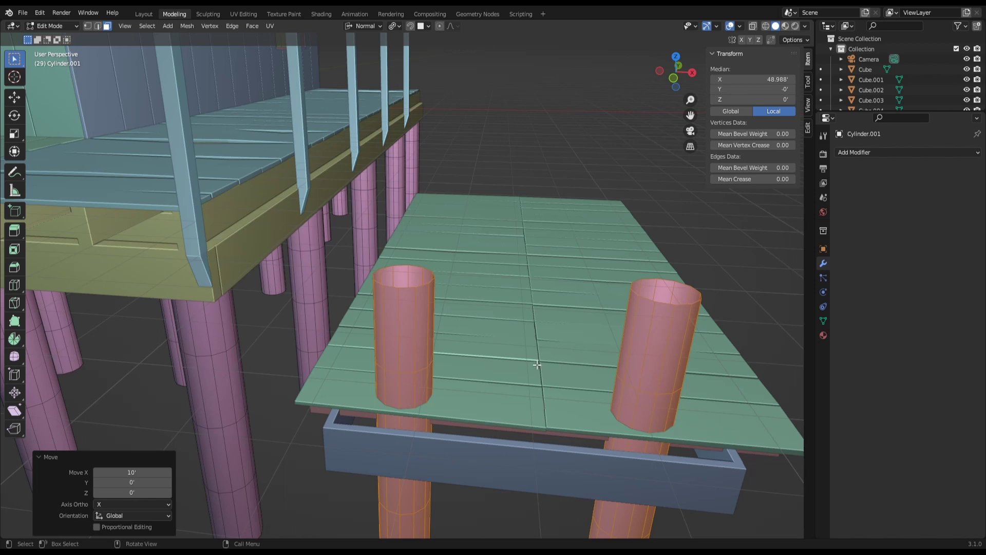
pyautogui.moveTo(580, 351)
pyautogui.mouseDown(button='middle')
pyautogui.moveTo(577, 281)
pyautogui.moveTo(536, 380)
pyautogui.mouseUp(button='middle')
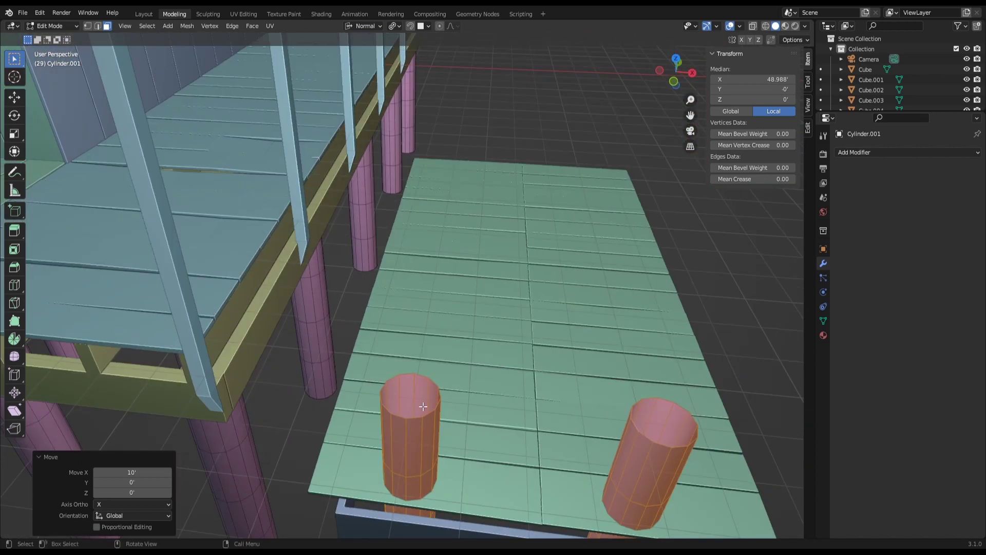
# - In edge select mode, fill the left post's top rim loop with a face
pyautogui.hotkey('alt', 'a')
pyautogui.hotkey('ctrl', 'z')
pyautogui.hotkey('alt', 'a')
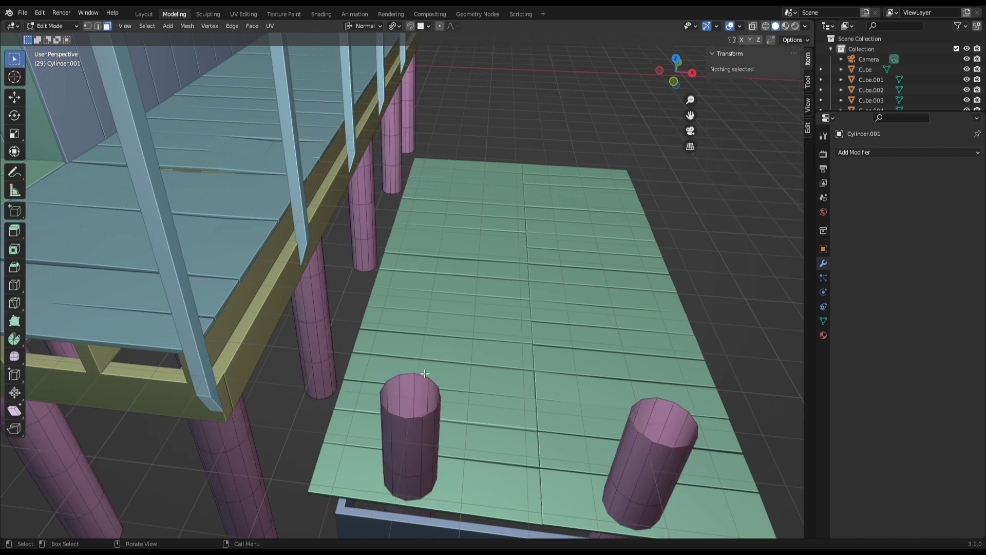
pyautogui.press('2')
pyautogui.click(425, 376)
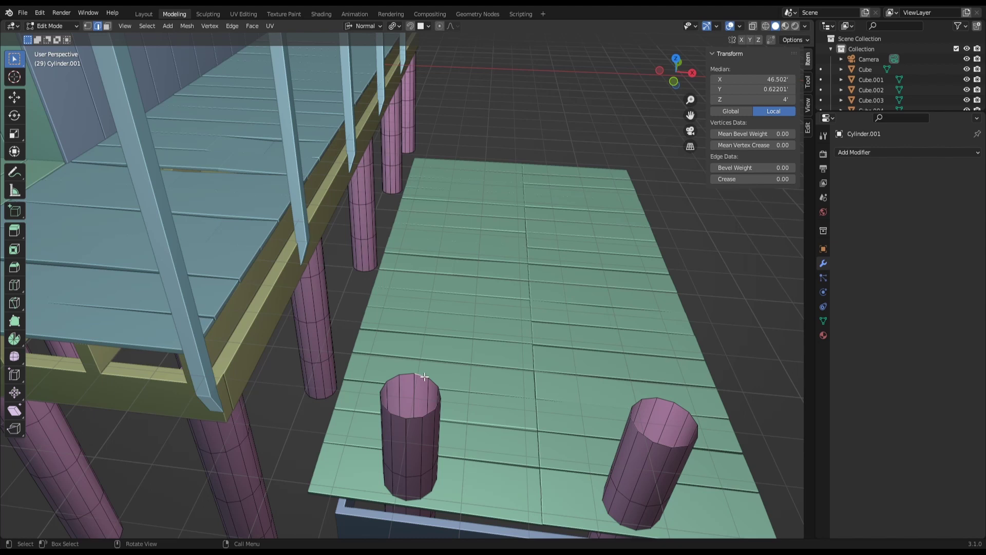
pyautogui.hotkey('alt', 'a')
pyautogui.hotkey('ctrl', 'z')
pyautogui.keyDown('alt'); pyautogui.click(422, 378); pyautogui.keyUp('alt')
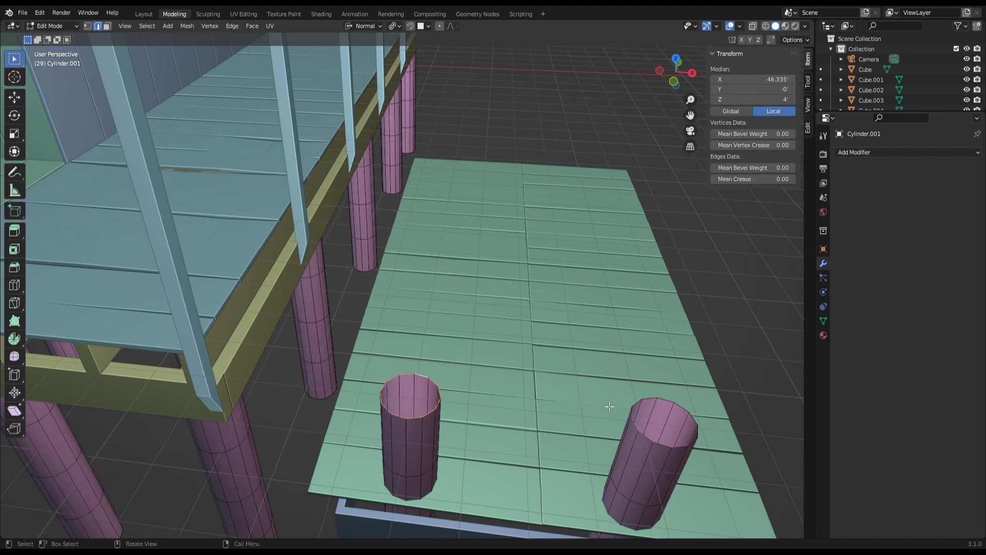
pyautogui.press('f')
# - Select the right post's top rim loop and cap it
pyautogui.moveTo(473, 405); pyautogui.dragTo(437, 370, button='middle')
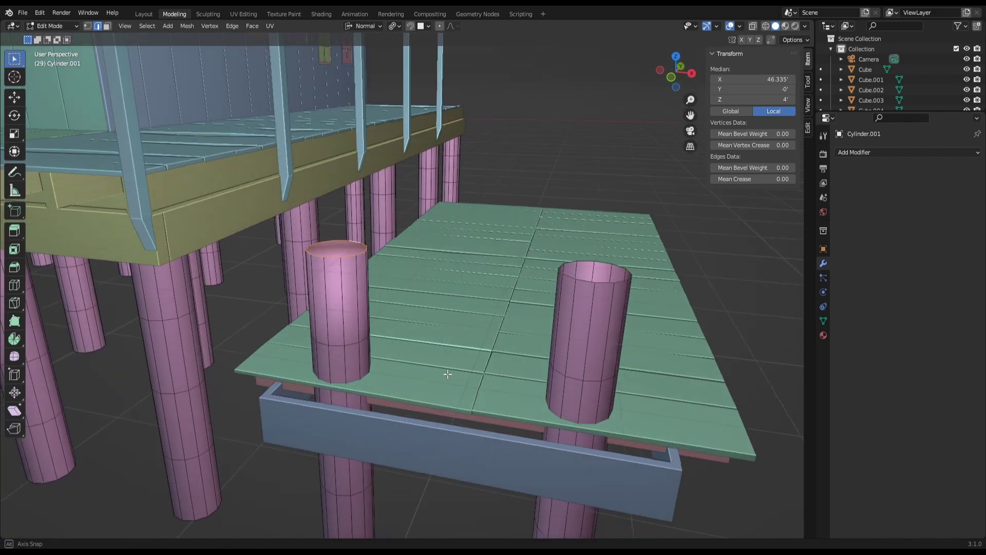
pyautogui.press('Tab')
pyautogui.scroll(1, 429, 372)
pyautogui.press('Tab')
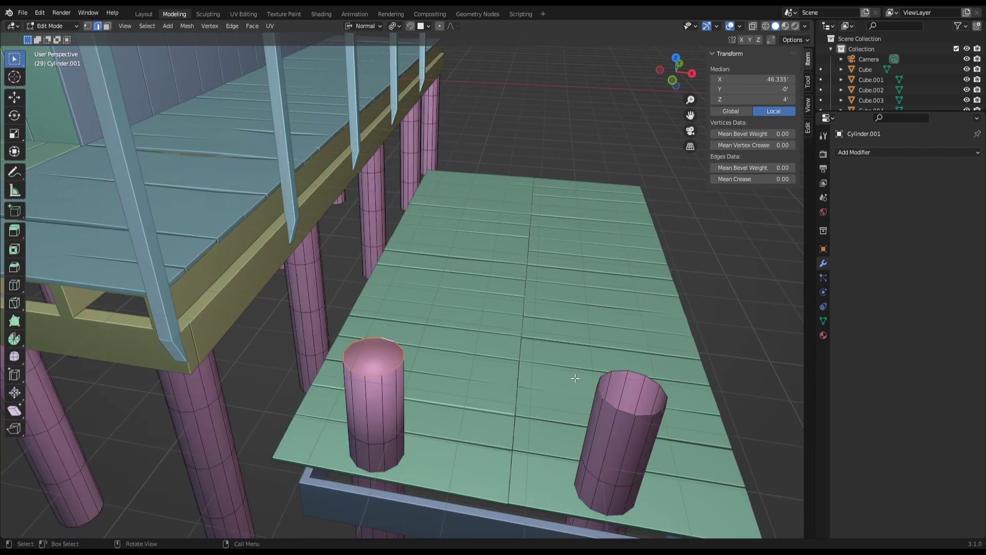
pyautogui.keyDown('alt'); pyautogui.click(621, 370); pyautogui.keyUp('alt')
pyautogui.press('l')
# - Toggle Edit Mode while checking the posts, then select an edge on the left post
pyautogui.press('Tab')
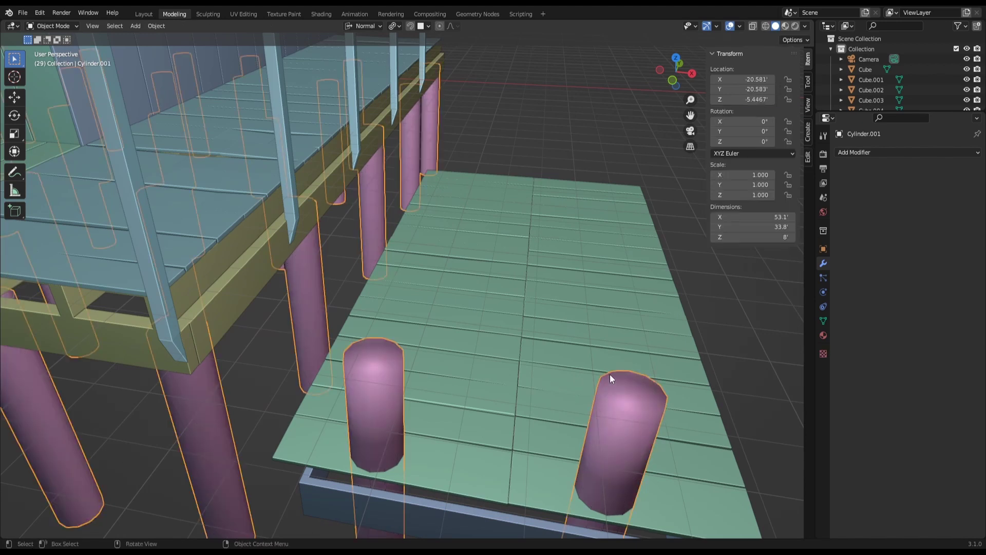
pyautogui.moveTo(525, 387)
pyautogui.mouseDown(button='middle')
pyautogui.moveTo(492, 373)
pyautogui.moveTo(498, 399)
pyautogui.mouseUp(button='middle')
pyautogui.press('Tab')
pyautogui.scroll(-3, 498, 399)
pyautogui.press('Tab')
pyautogui.scroll(-2, 539, 434)
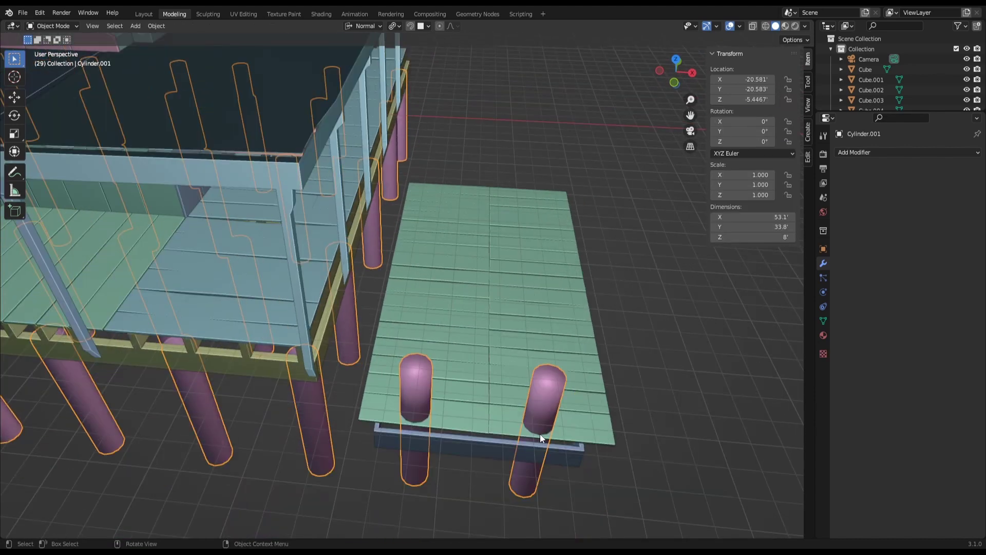
pyautogui.press('Tab')
pyautogui.click(417, 381)
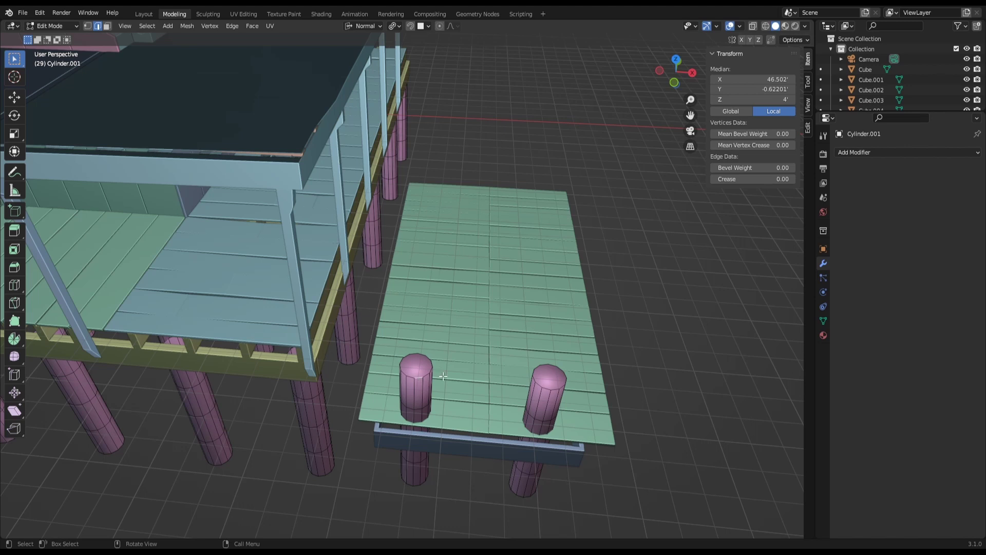
pyautogui.moveTo(442, 376); pyautogui.dragTo(412, 335, button='middle')
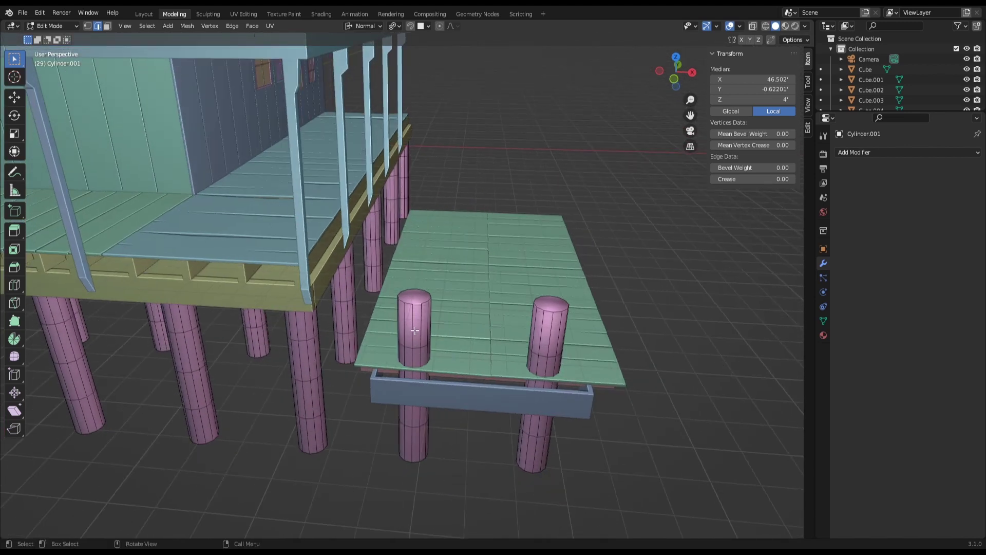
# - Select both dock posts and cancel an X scale so they keep their width
pyautogui.hotkey('ctrl', 'l')
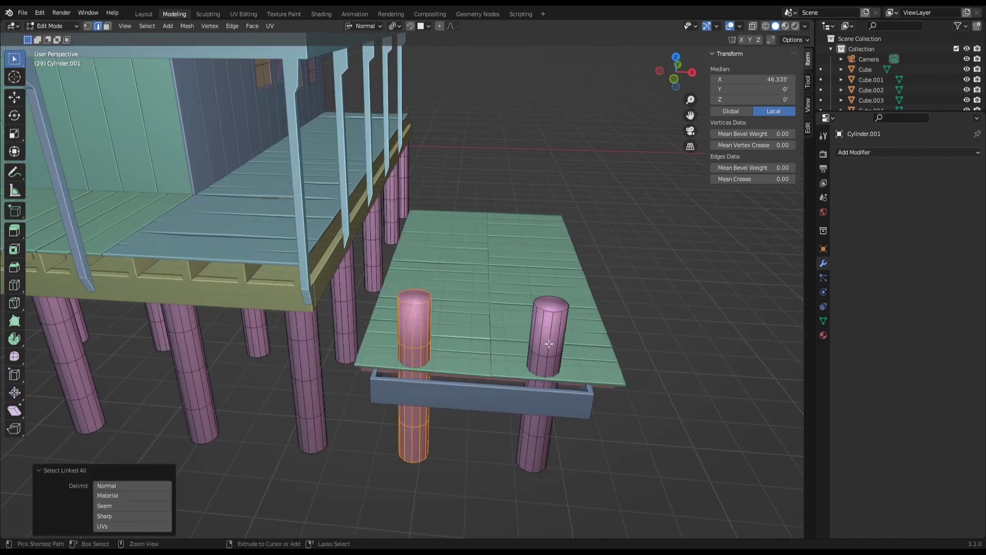
pyautogui.keyDown('shift'); pyautogui.click(545, 344); pyautogui.keyUp('shift')
pyautogui.hotkey('ctrl', 'l')
pyautogui.press('s')
pyautogui.press('x')
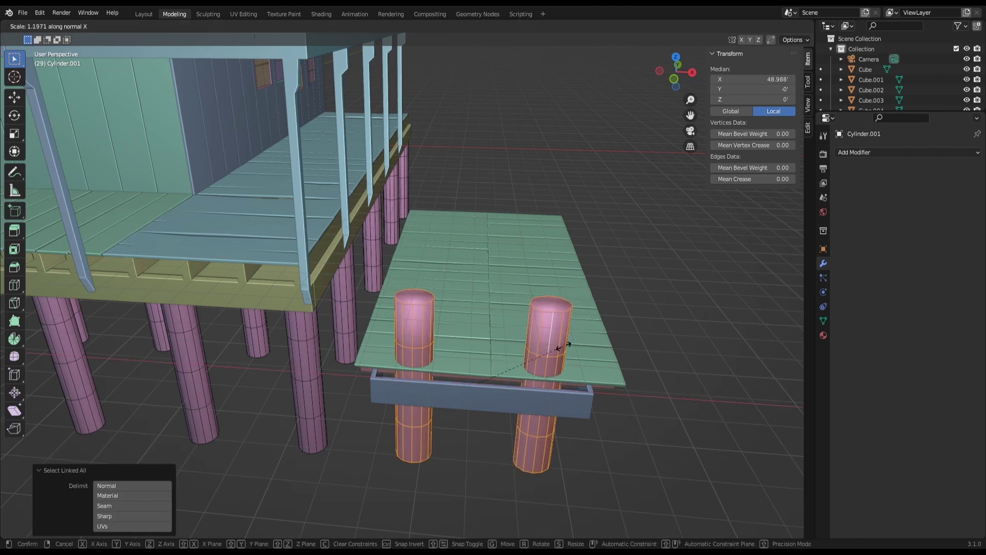
pyautogui.rightClick(551, 347)
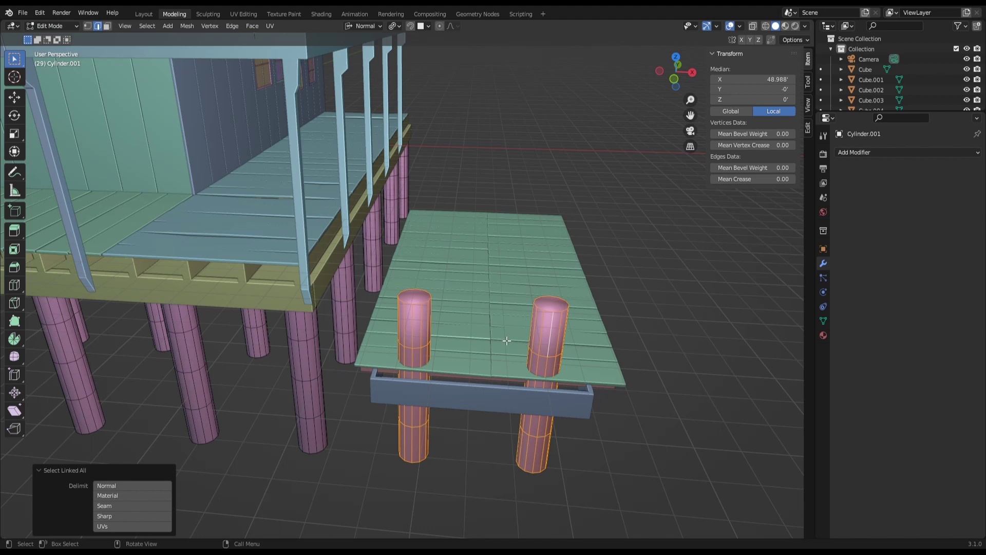
# - Slide the left dock post about 0.85 units along X toward the deck's left edge
pyautogui.moveTo(507, 340); pyautogui.dragTo(493, 333, button='middle')
pyautogui.scroll(2, 493, 332)
pyautogui.scroll(2, 490, 330)
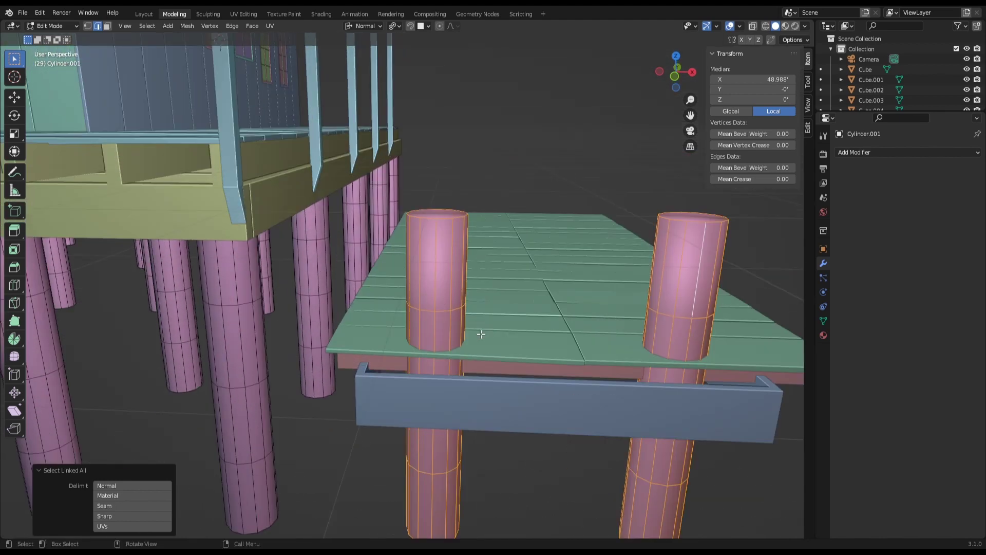
pyautogui.click(440, 327)
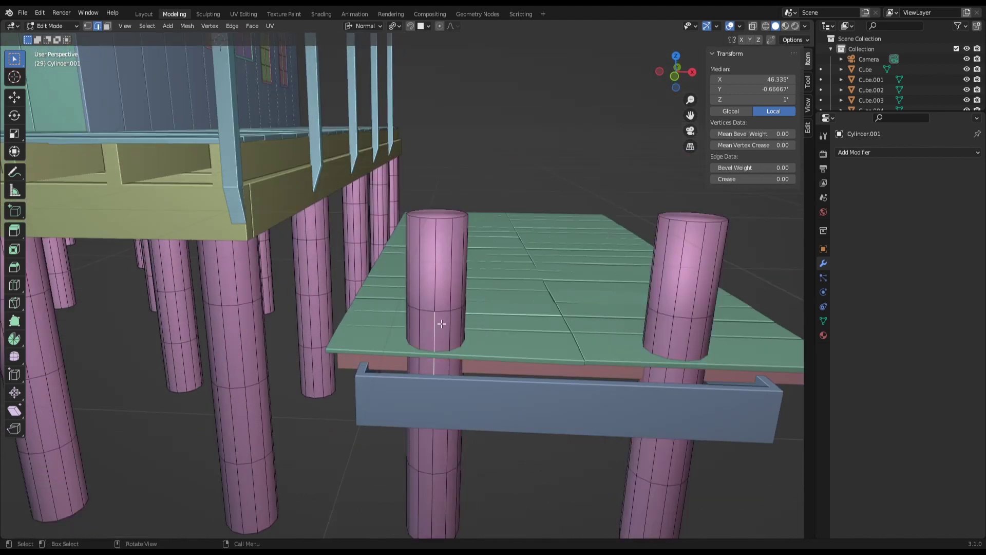
pyautogui.hotkey('ctrl', 'l')
pyautogui.press('g')
pyautogui.press('y')
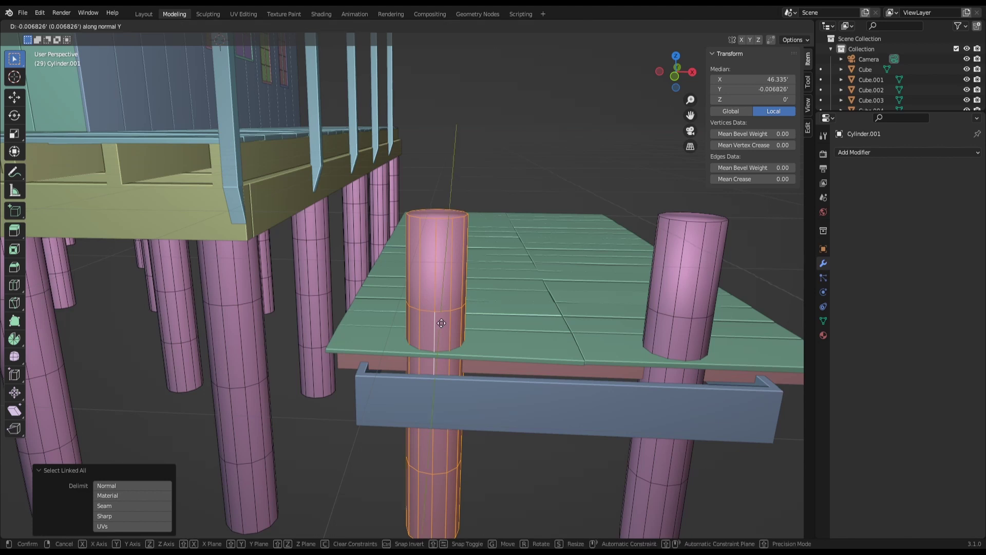
pyautogui.press('x')
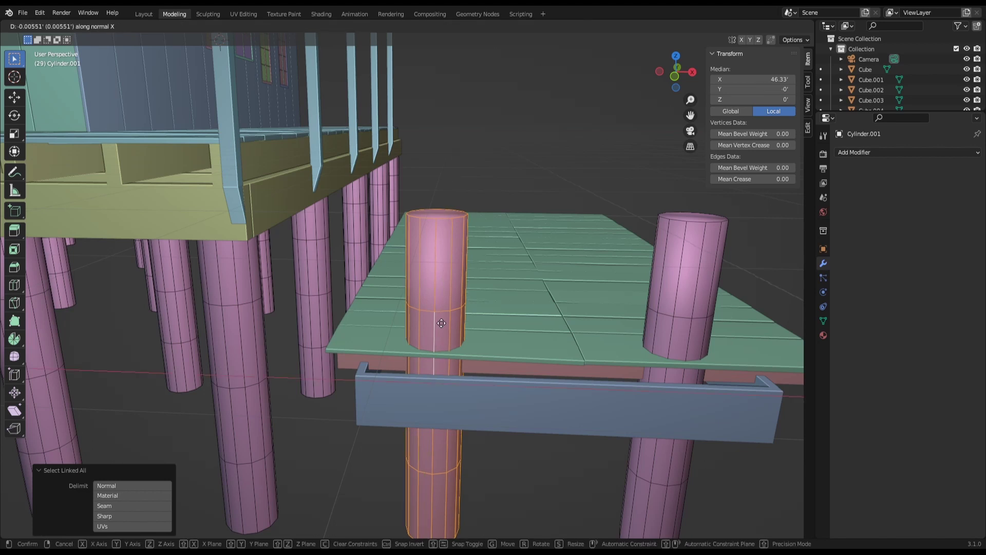
pyautogui.click(475, 333)
# - Select the whole right dock post
pyautogui.click(656, 324)
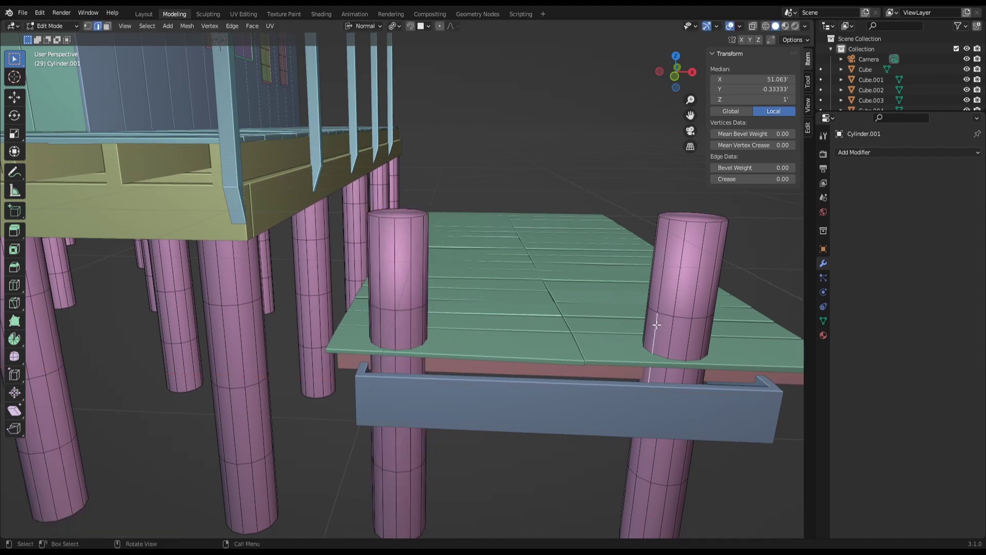
pyautogui.hotkey('ctrl', 'l')
pyautogui.moveTo(648, 325); pyautogui.dragTo(632, 335, button='middle')
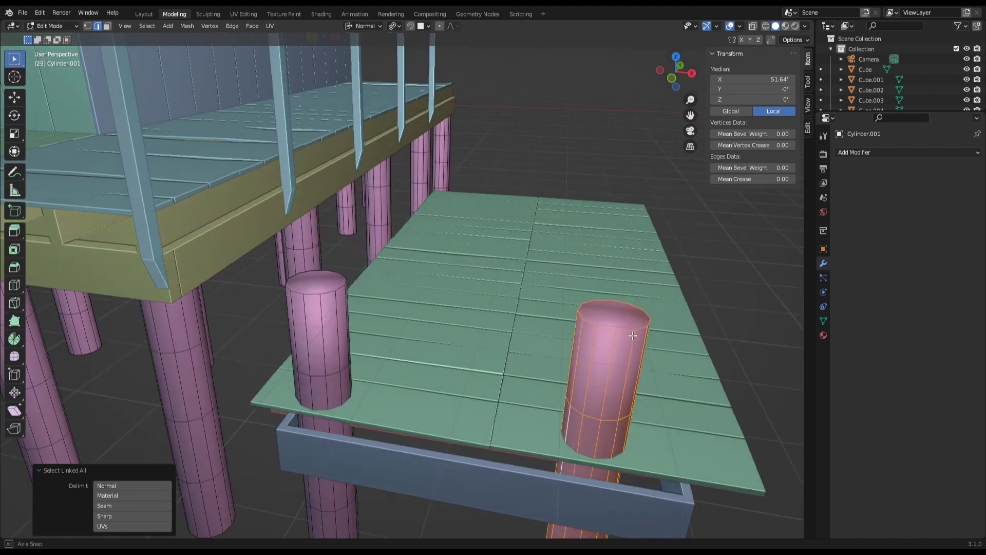
# - Move the right dock post 1.1675 along X to the deck's front corner
pyautogui.press('g')
pyautogui.press('y')
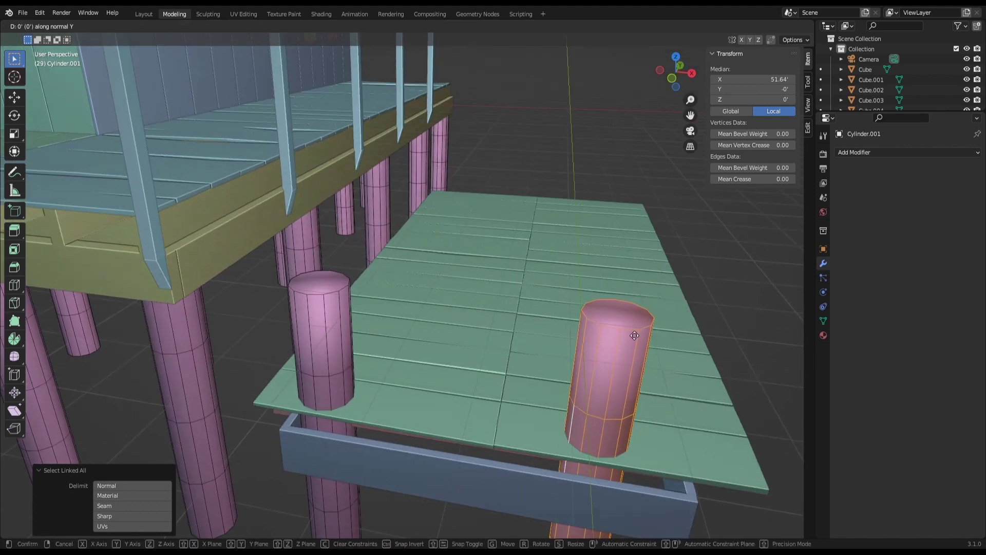
pyautogui.press('Escape')
pyautogui.rightClick(630, 337)
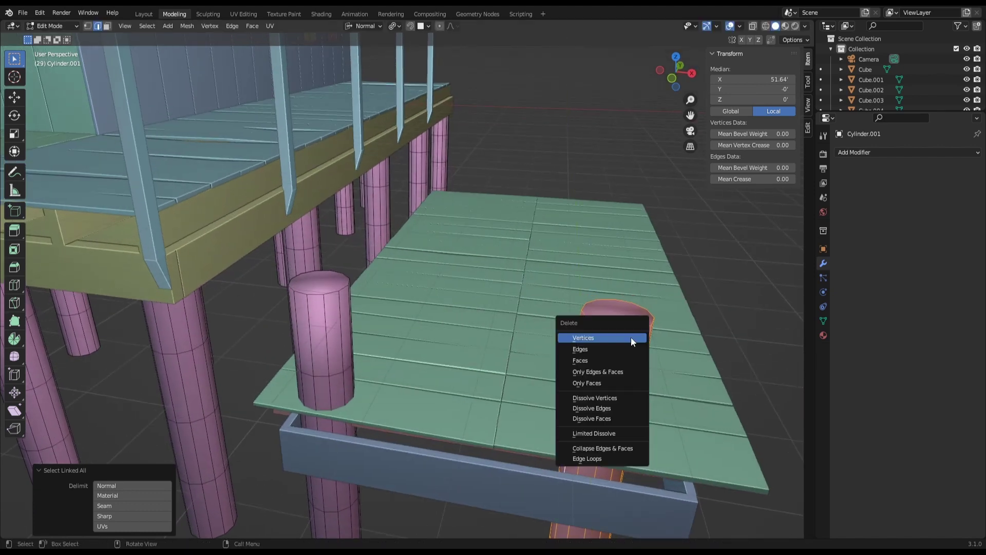
pyautogui.press('Escape')
pyautogui.press('g')
pyautogui.press('x')
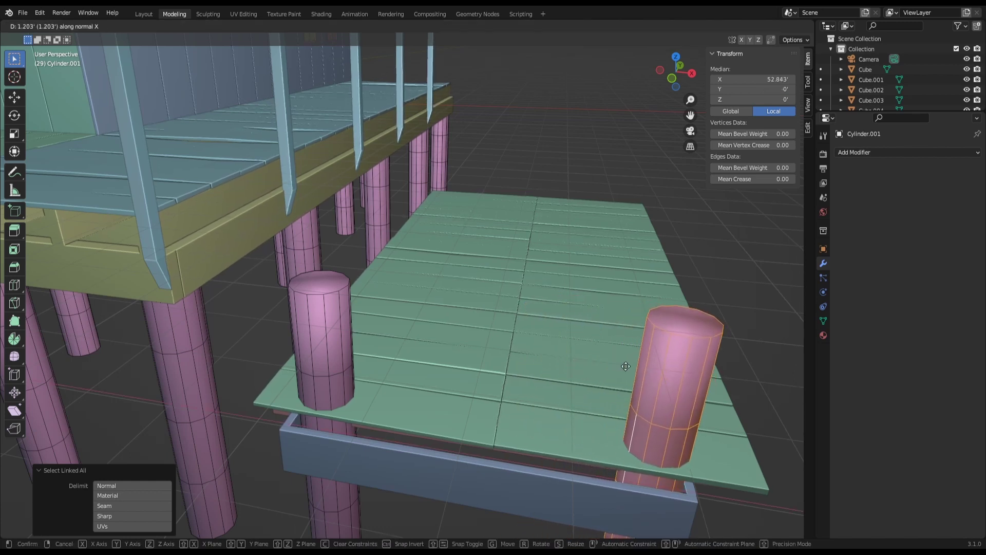
pyautogui.click(621, 366)
# - Leave post editing and select the deck object
pyautogui.moveTo(622, 366)
pyautogui.mouseDown(button='middle')
pyautogui.moveTo(569, 380)
pyautogui.moveTo(484, 379)
pyautogui.mouseUp(button='middle')
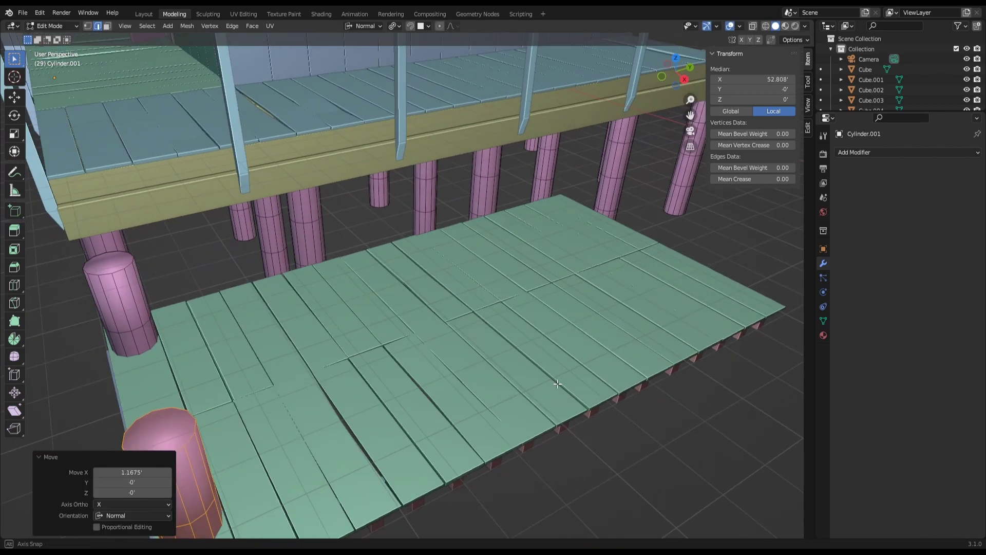
pyautogui.moveTo(262, 371)
pyautogui.mouseDown(button='middle')
pyautogui.moveTo(468, 332)
pyautogui.moveTo(469, 272)
pyautogui.moveTo(455, 269)
pyautogui.moveTo(462, 281)
pyautogui.mouseUp(button='middle')
pyautogui.scroll(-1, 470, 332)
pyautogui.scroll(-2, 466, 326)
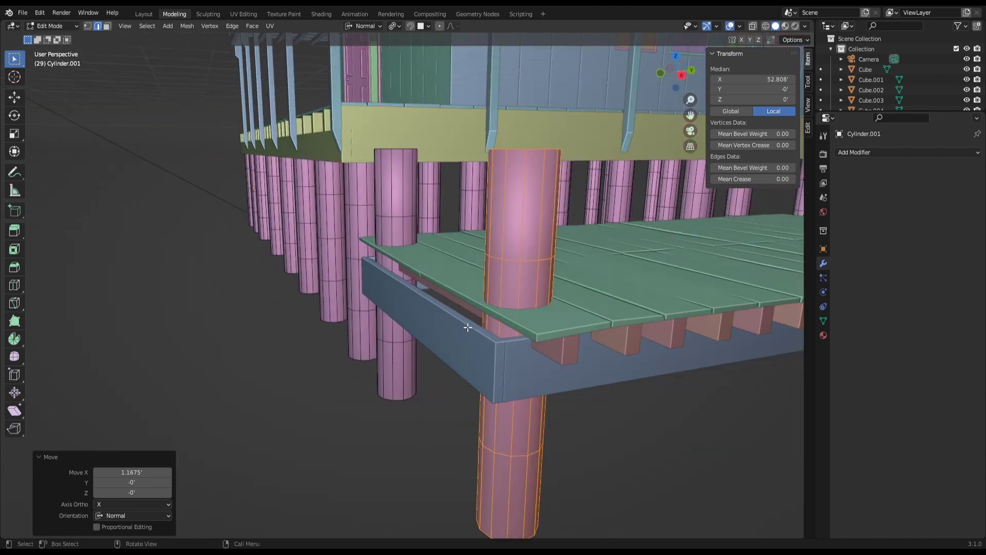
pyautogui.scroll(2, 466, 326)
pyautogui.moveTo(493, 324); pyautogui.dragTo(492, 326, button='middle')
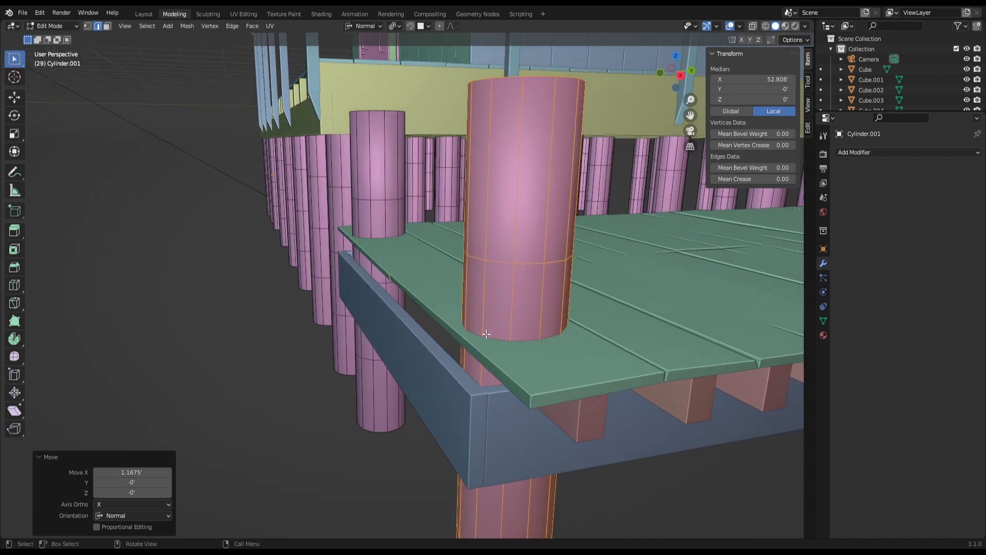
pyautogui.click(466, 347)
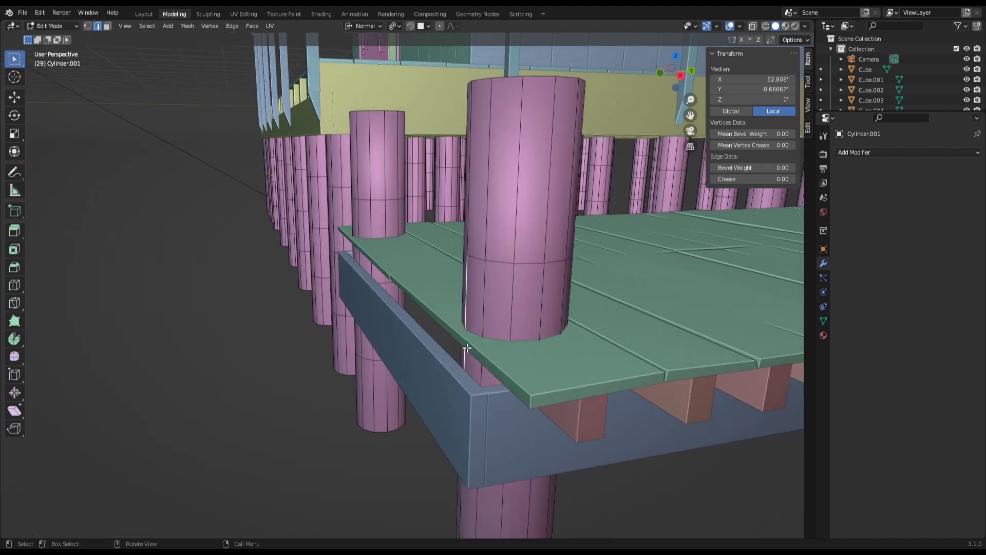
pyautogui.press('Tab')
pyautogui.click(466, 334)
# - In the deck's Edit Mode, select its outer side faces in face select mode
pyautogui.press('Tab')
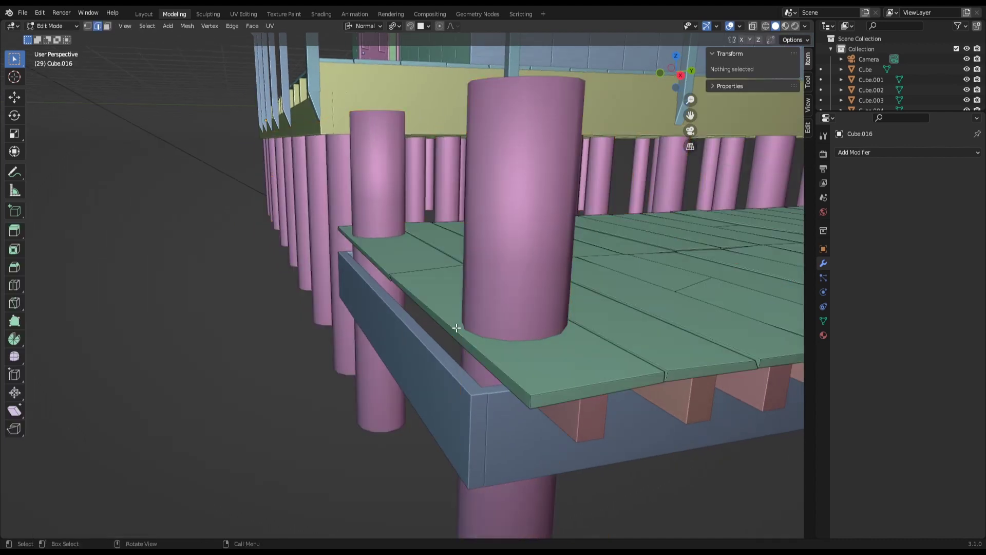
pyautogui.click(458, 337)
pyautogui.press('3')
pyautogui.click(458, 336)
pyautogui.moveTo(458, 337); pyautogui.dragTo(493, 297, button='middle')
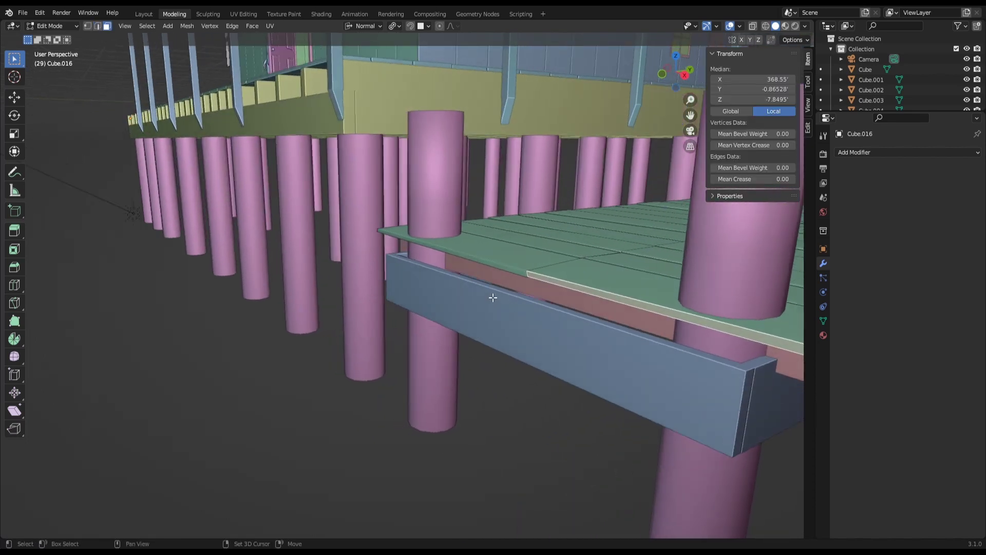
pyautogui.keyDown('shift'); pyautogui.click(505, 265); pyautogui.keyUp('shift')
pyautogui.press('KP_Decimal')
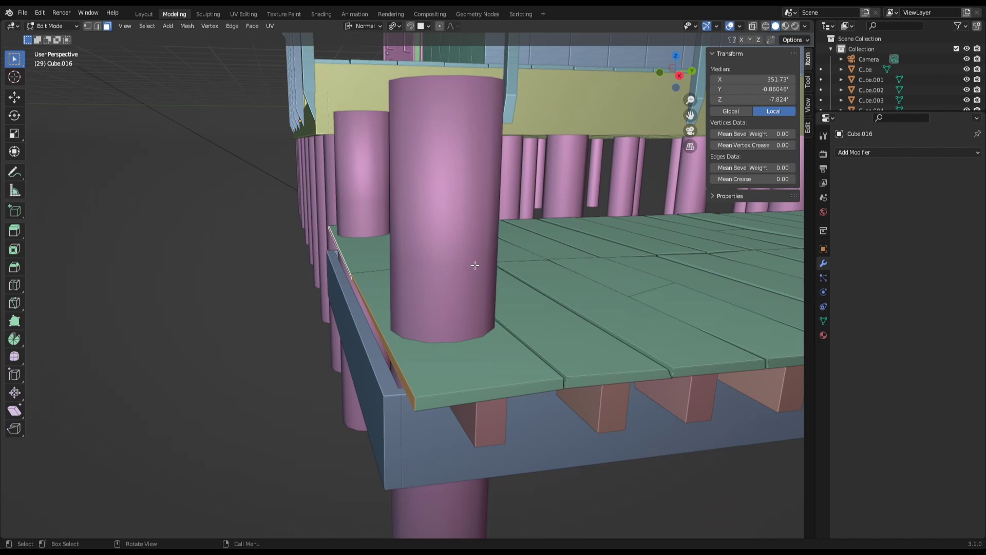
# - Push the selected side faces 0.33114 along global Y so planks overhang the beam
pyautogui.press('g')
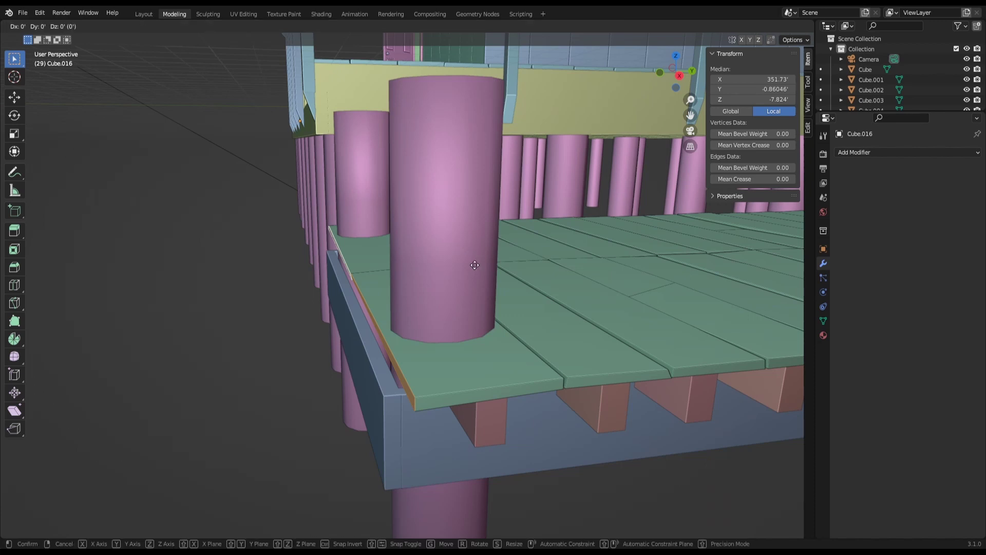
pyautogui.press('y')
pyautogui.press('y')
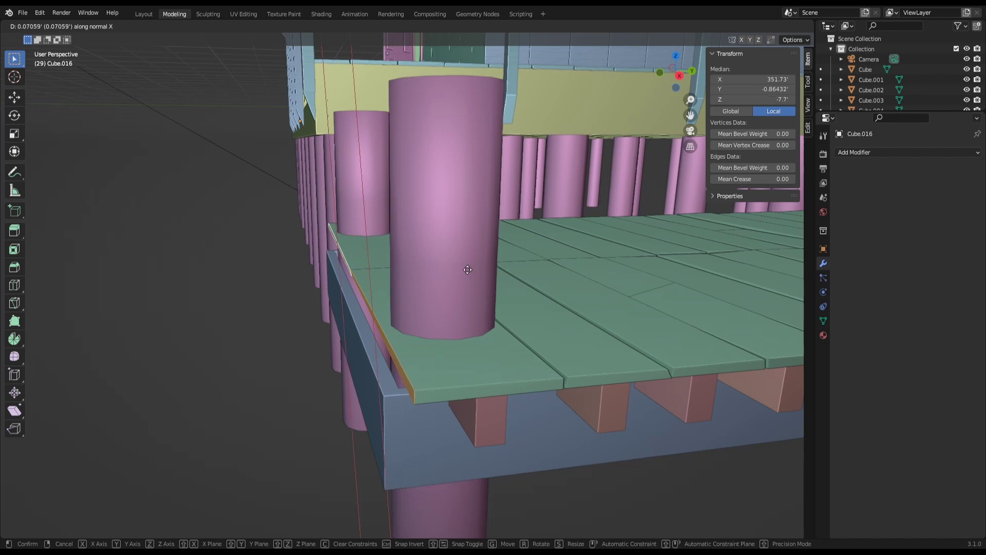
pyautogui.click(462, 271)
pyautogui.press('x')
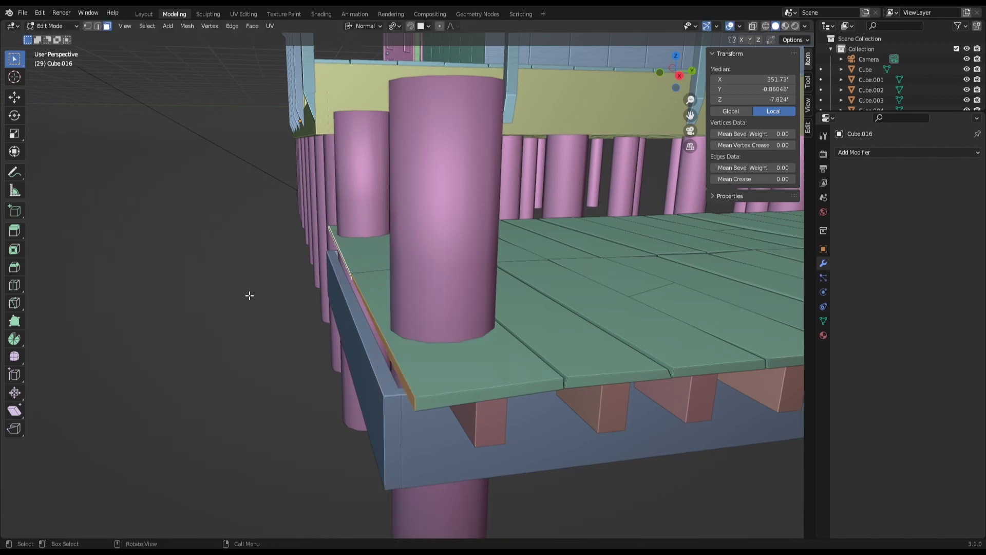
pyautogui.press('g')
pyautogui.press('x')
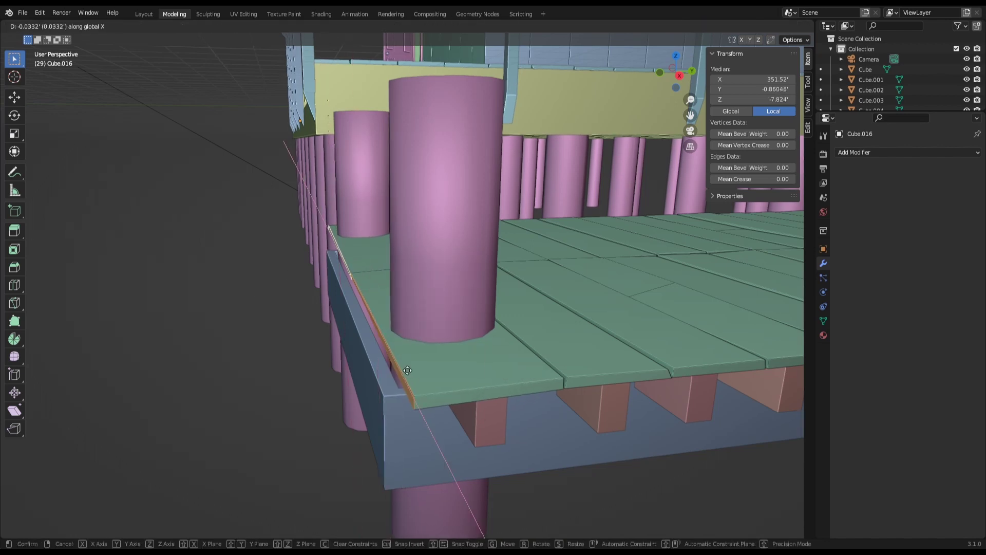
pyautogui.press('x')
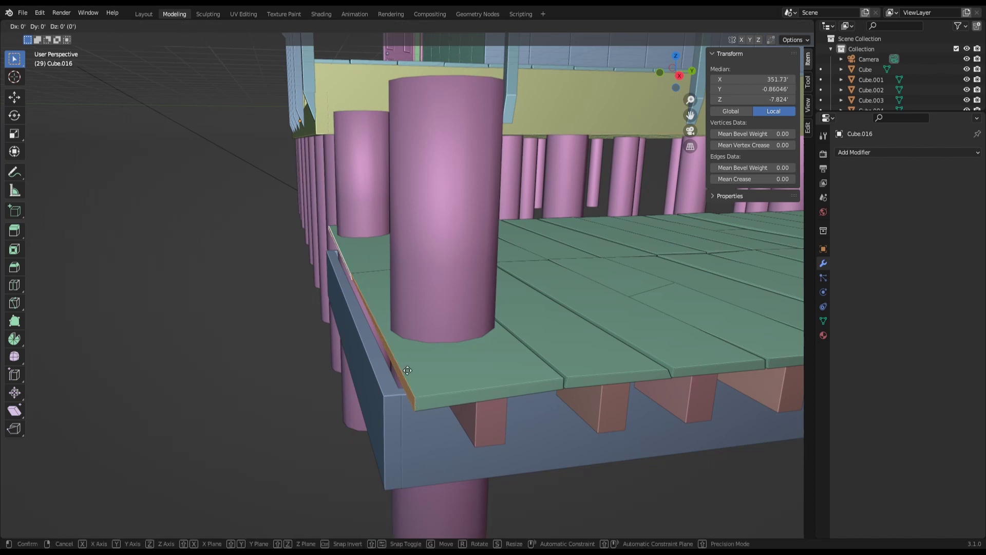
pyautogui.press('y')
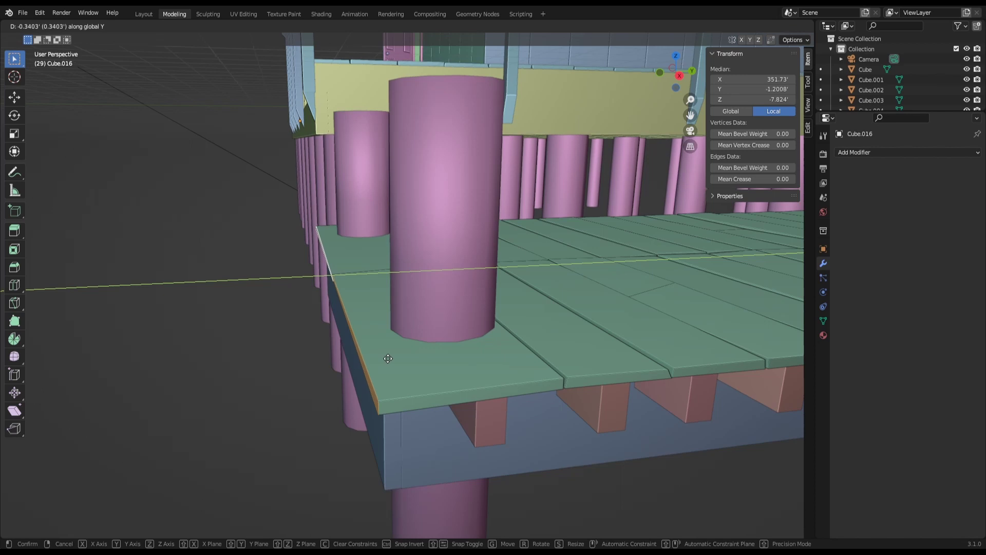
pyautogui.click(389, 359)
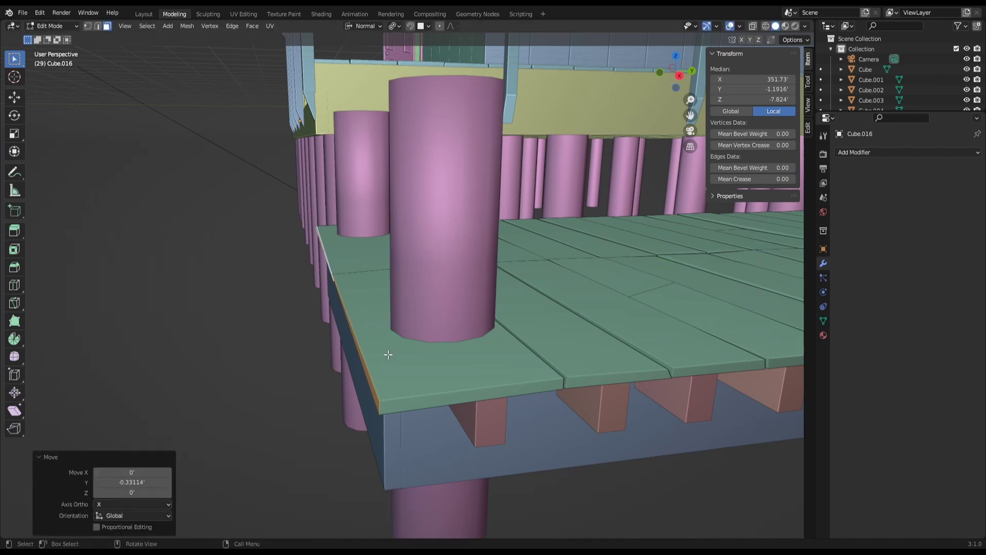
pyautogui.moveTo(389, 352); pyautogui.dragTo(377, 367, button='middle')
pyautogui.moveTo(389, 330)
pyautogui.mouseDown(button='middle')
pyautogui.moveTo(393, 348)
pyautogui.moveTo(502, 379)
pyautogui.mouseUp(button='middle')
pyautogui.moveTo(569, 339)
pyautogui.keyDown('shift'); pyautogui.mouseDown(button='middle')
pyautogui.moveTo(332, 352)
pyautogui.moveTo(352, 345)
pyautogui.mouseUp(button='middle'); pyautogui.keyUp('shift')
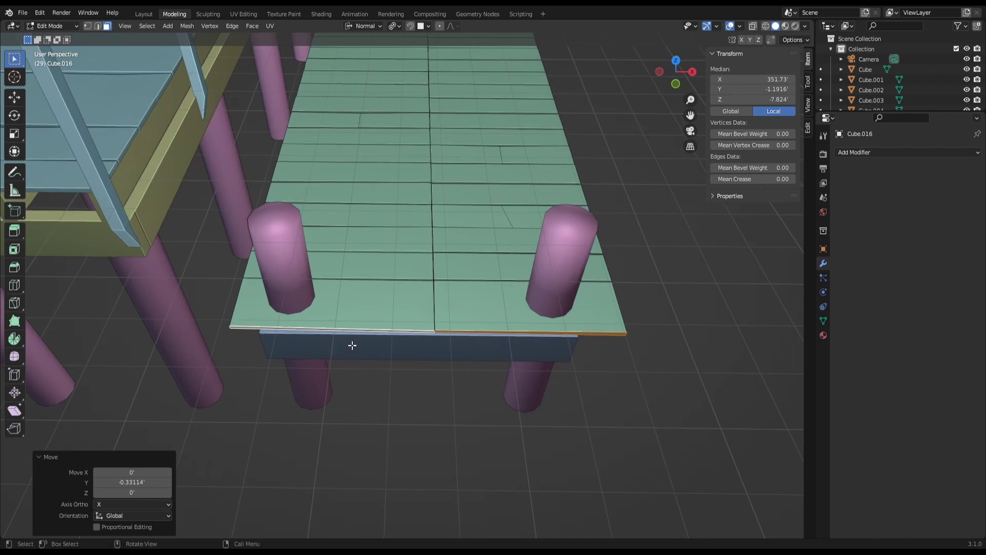
# - Separate the two dock posts from the pilings into their own object, Cylinder.002
pyautogui.press('Tab')
pyautogui.click(295, 275)
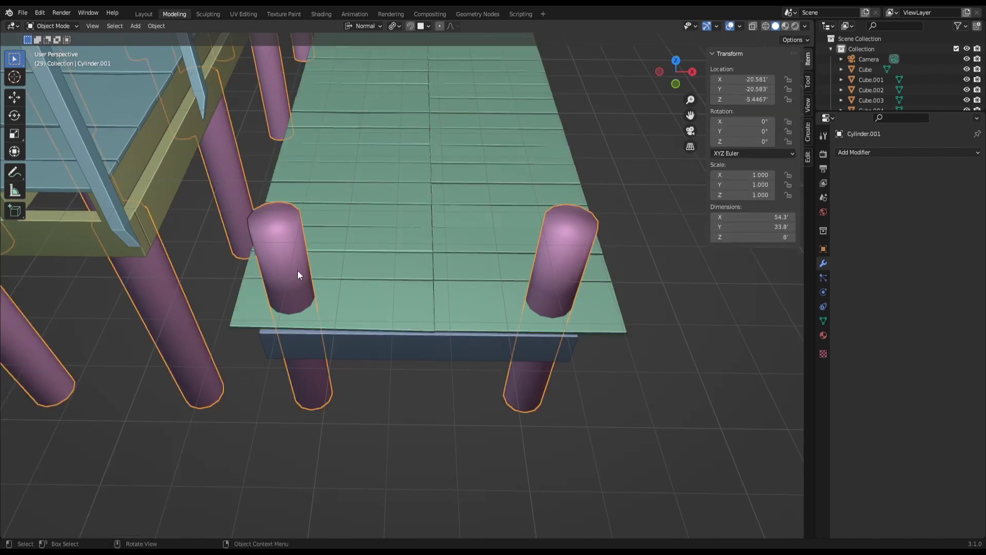
pyautogui.press('Tab')
pyautogui.click(303, 263)
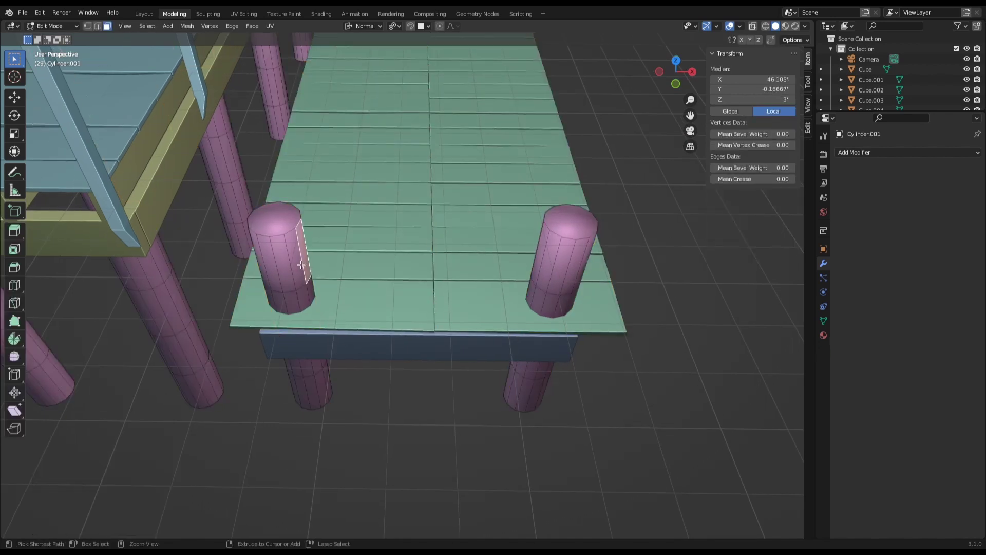
pyautogui.hotkey('ctrl', 'l')
pyautogui.keyDown('ctrl'); pyautogui.click(526, 275); pyautogui.keyUp('ctrl')
pyautogui.hotkey('ctrl', 'l')
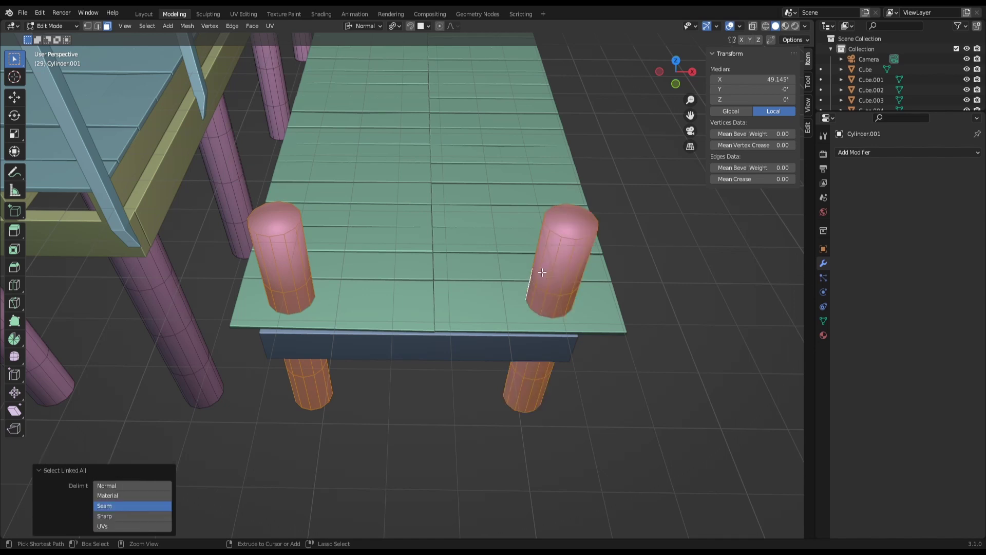
pyautogui.press('p')
pyautogui.click(537, 273)
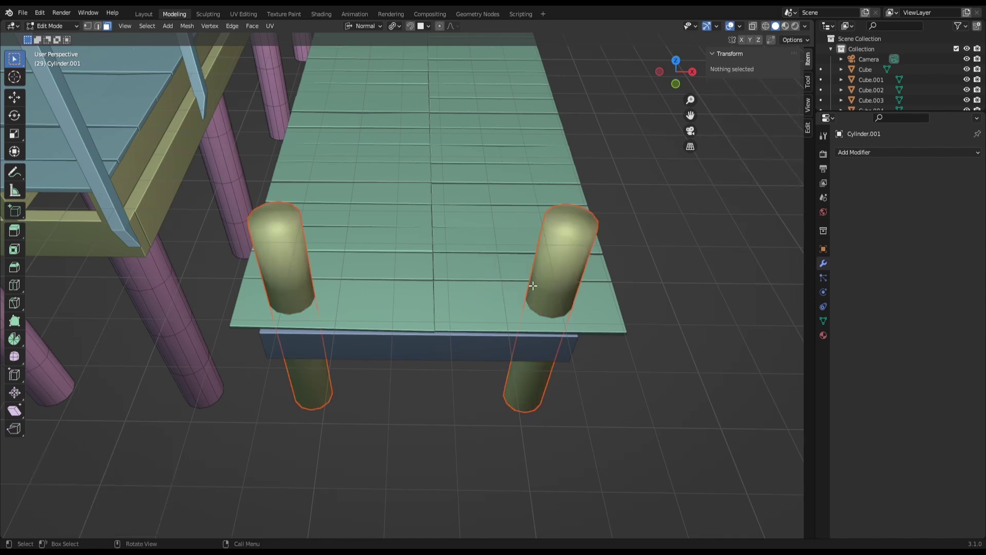
pyautogui.press('Tab')
# - Select the separated posts, then the tabletop Cube.016 as the active object
pyautogui.click(544, 280)
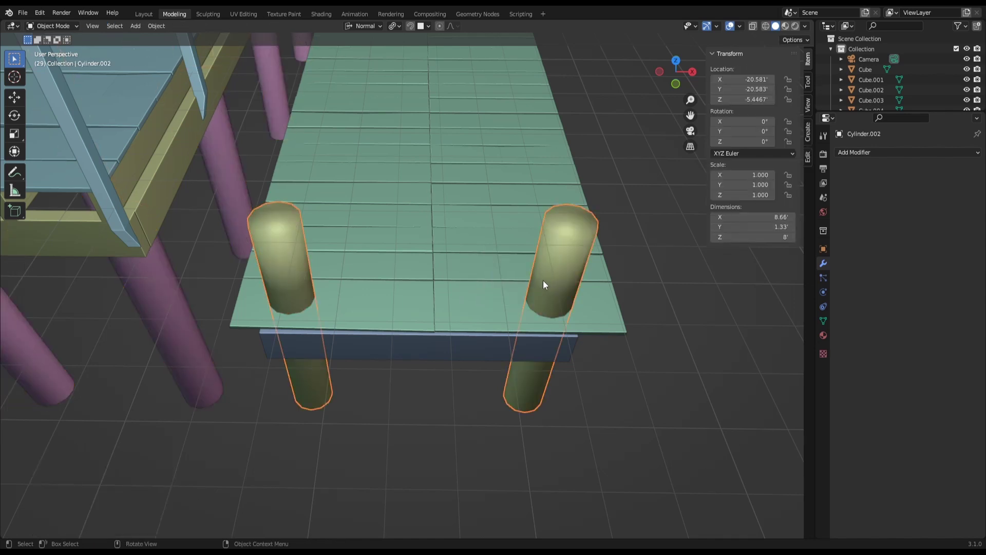
pyautogui.keyDown('shift'); pyautogui.click(473, 300); pyautogui.keyUp('shift')
pyautogui.moveTo(473, 300); pyautogui.dragTo(374, 266, button='middle')
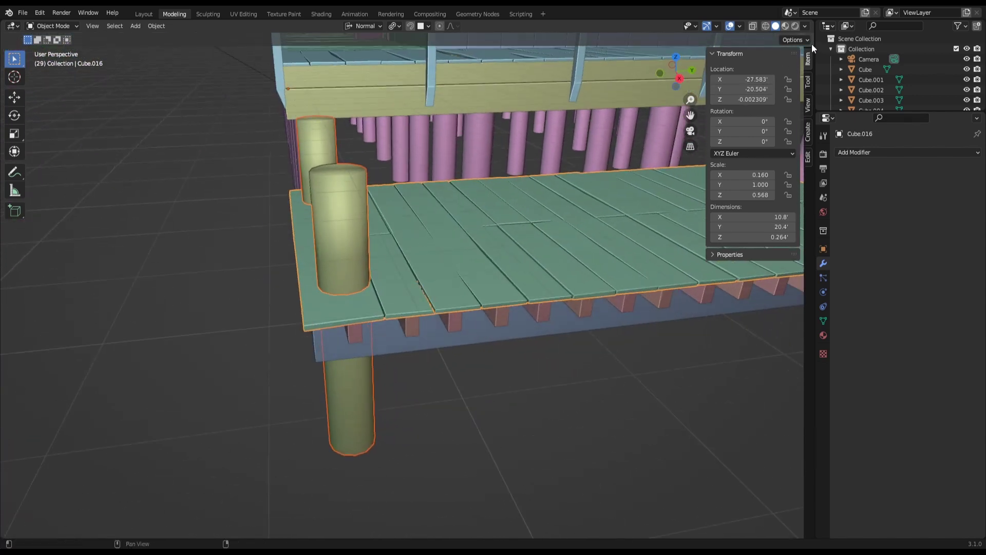
# - Try Bool Tool's Auto Boolean Difference of posts through the tabletop, then undo it
pyautogui.click(807, 154)
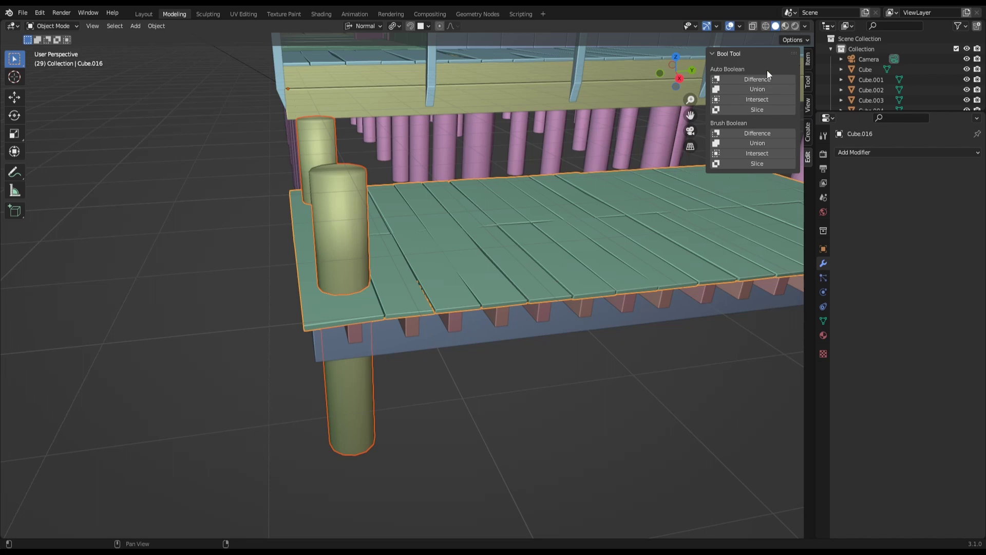
pyautogui.click(757, 81)
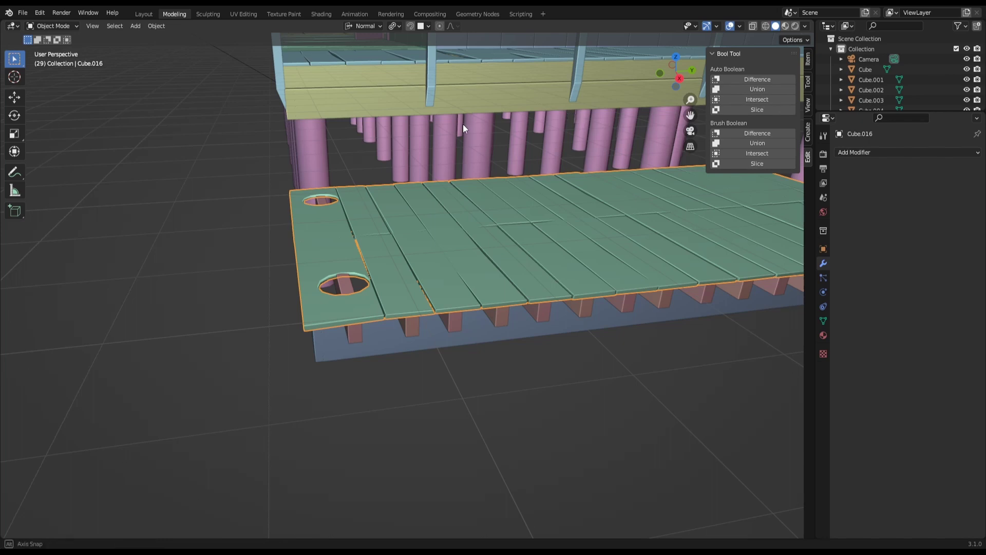
pyautogui.moveTo(463, 124)
pyautogui.mouseDown(button='middle')
pyautogui.moveTo(531, 154)
pyautogui.moveTo(544, 170)
pyautogui.moveTo(542, 190)
pyautogui.moveTo(533, 147)
pyautogui.moveTo(510, 137)
pyautogui.moveTo(504, 95)
pyautogui.moveTo(489, 73)
pyautogui.moveTo(489, 37)
pyautogui.moveTo(505, 523)
pyautogui.moveTo(540, 493)
pyautogui.moveTo(562, 491)
pyautogui.moveTo(520, 497)
pyautogui.moveTo(586, 501)
pyautogui.moveTo(566, 513)
pyautogui.moveTo(557, 45)
pyautogui.moveTo(562, 534)
pyautogui.moveTo(568, 518)
pyautogui.mouseUp(button='middle')
pyautogui.hotkey('ctrl', 'z')
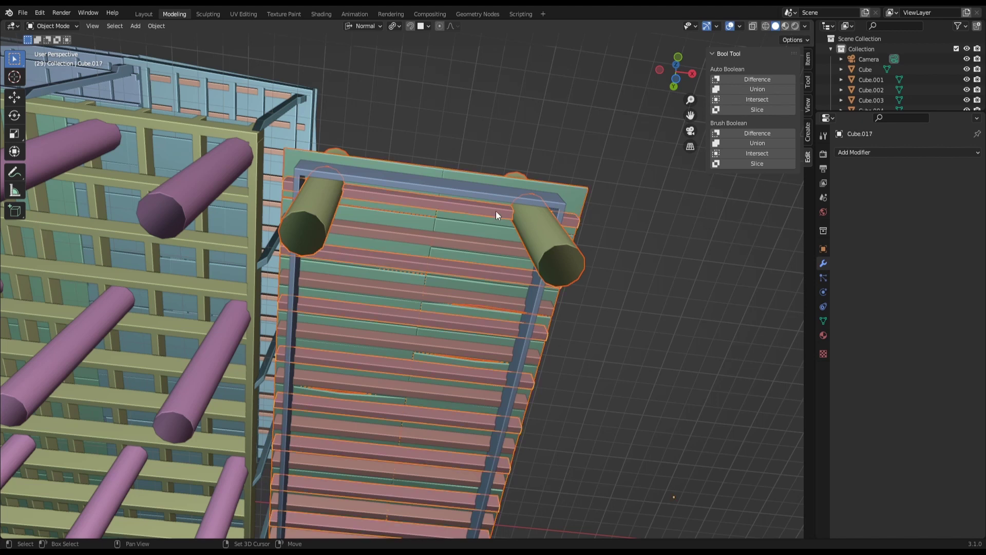
pyautogui.moveTo(496, 215)
pyautogui.mouseDown(button='middle')
pyautogui.moveTo(438, 319)
pyautogui.moveTo(507, 326)
pyautogui.mouseUp(button='middle')
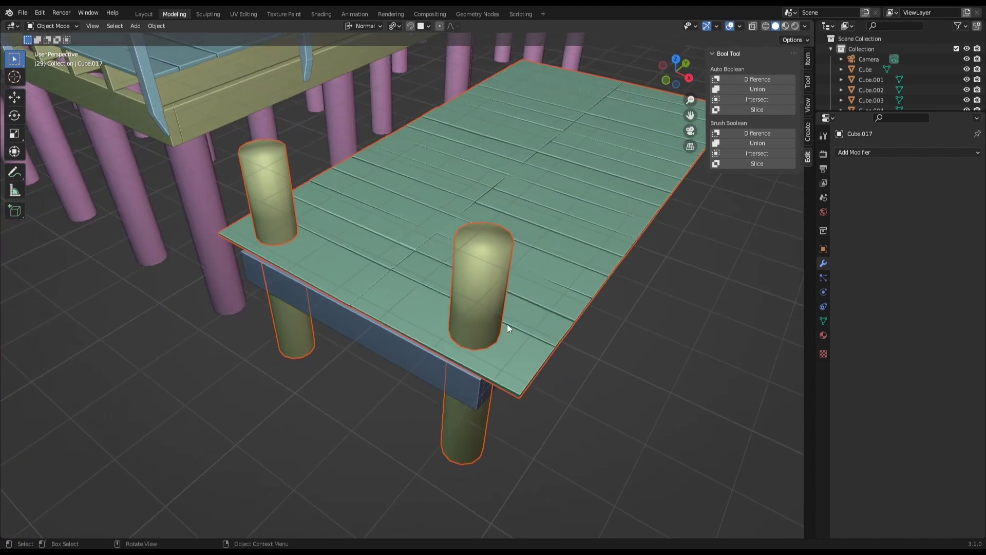
pyautogui.click(762, 79)
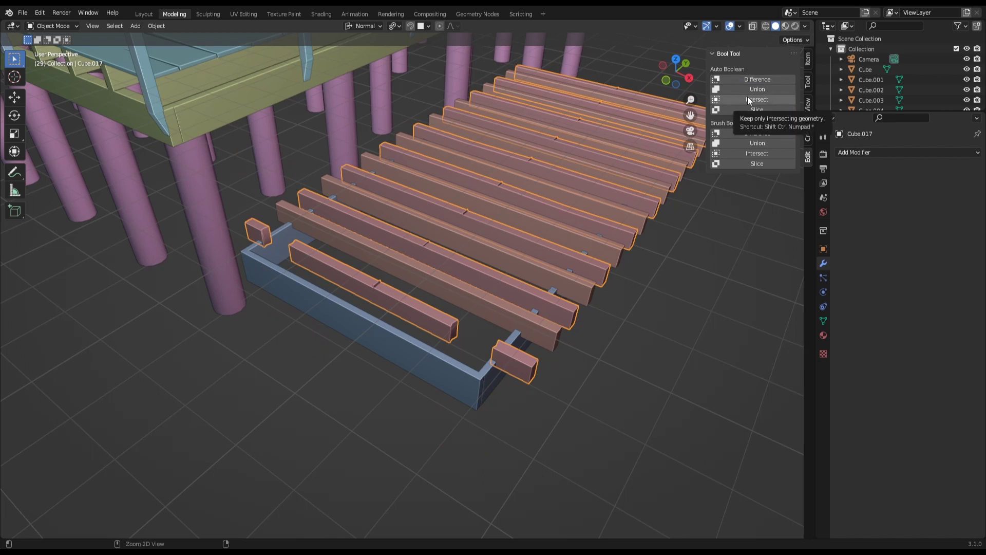
pyautogui.hotkey('ctrl', 'z')
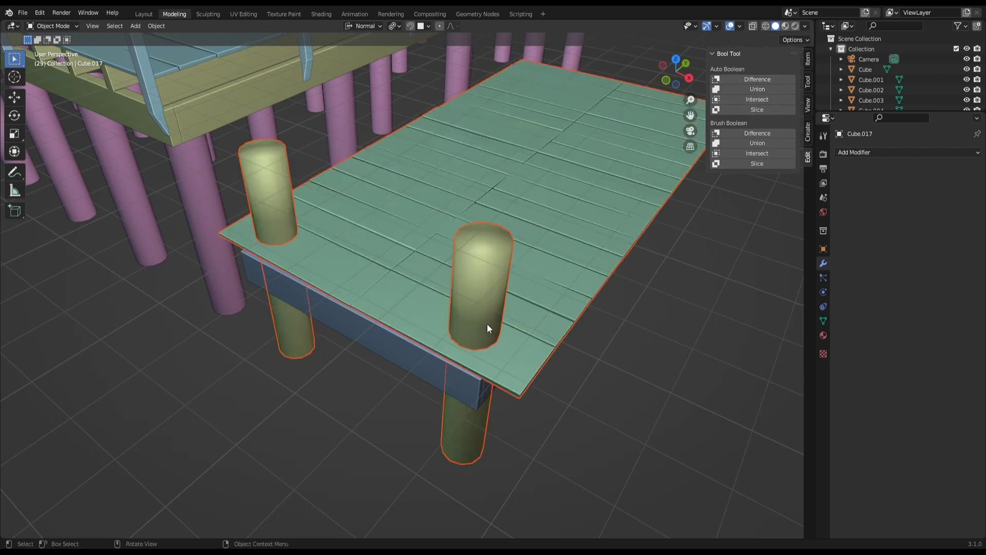
pyautogui.hotkey('ctrl', 'z')
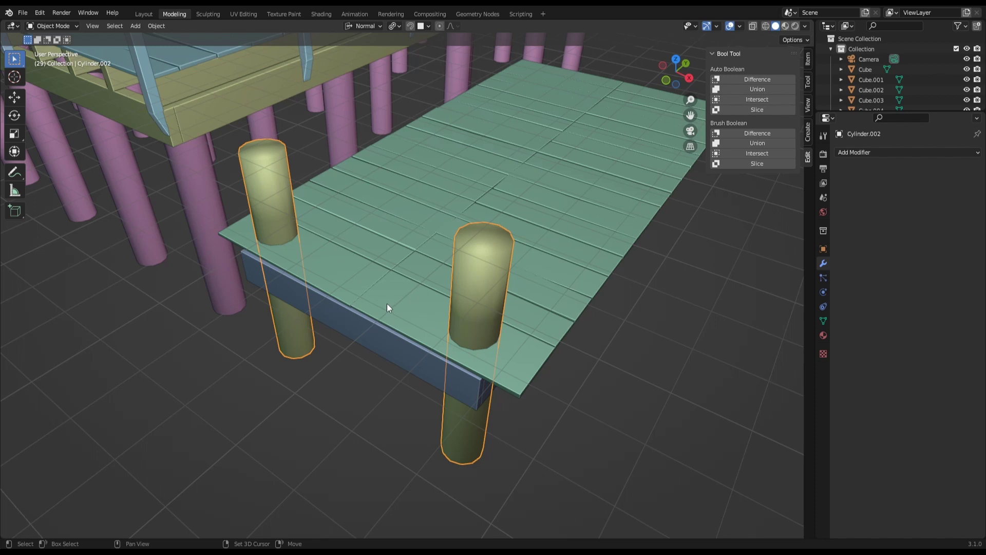
pyautogui.keyDown('shift'); pyautogui.click(386, 303); pyautogui.keyUp('shift')
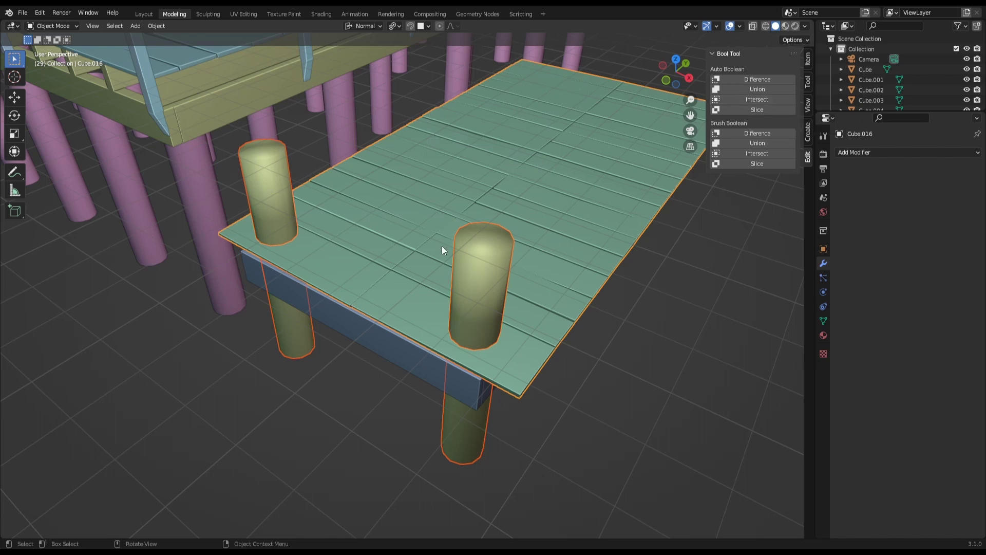
# - Duplicate the dock post cylinders, leaving the copy in place
pyautogui.click(472, 271)
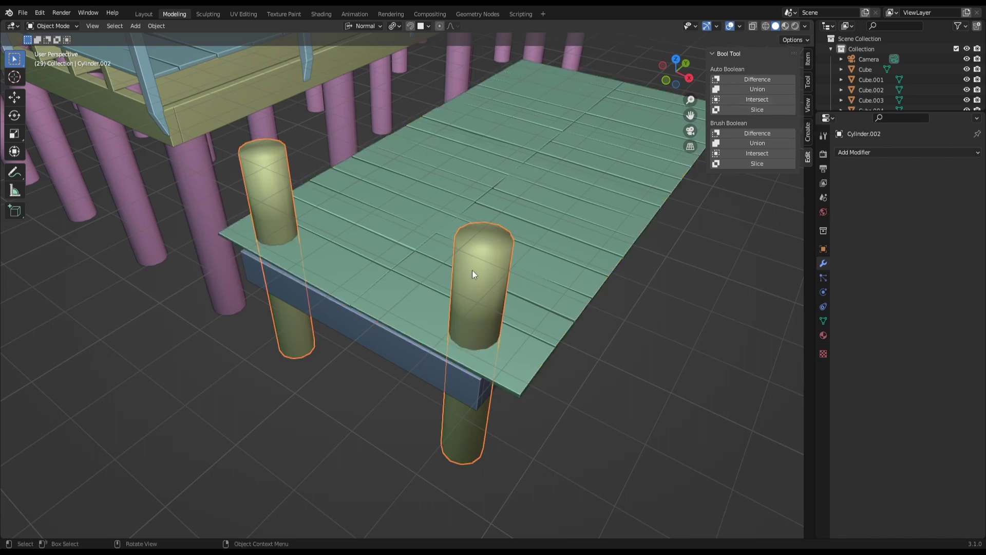
pyautogui.hotkey('shift', 'd')
pyautogui.rightClick(461, 289)
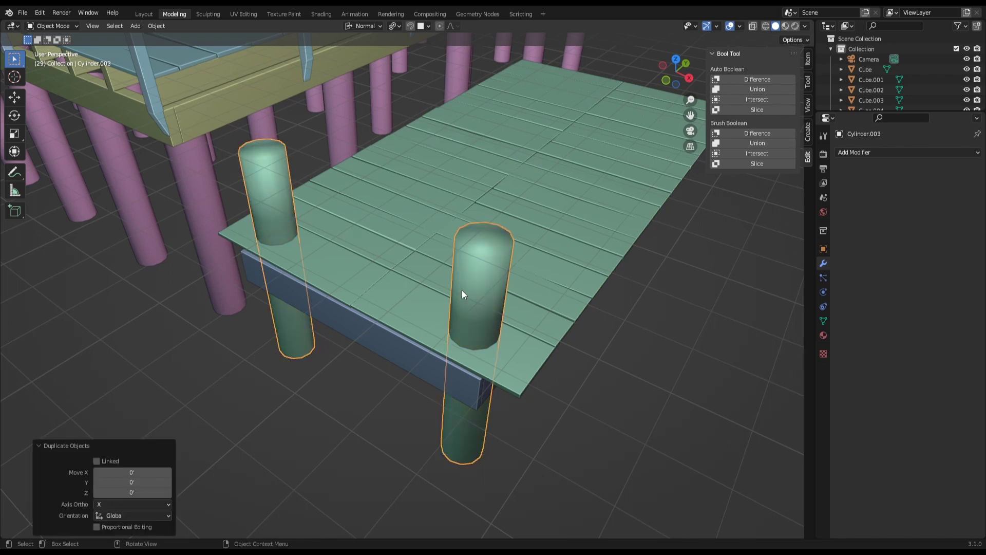
pyautogui.press('g')
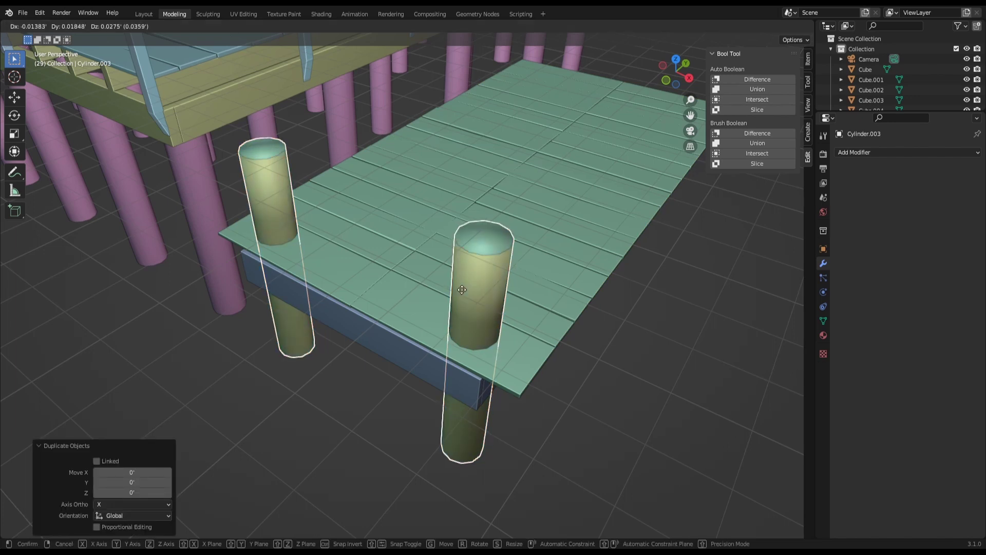
pyautogui.press('y')
pyautogui.press('y')
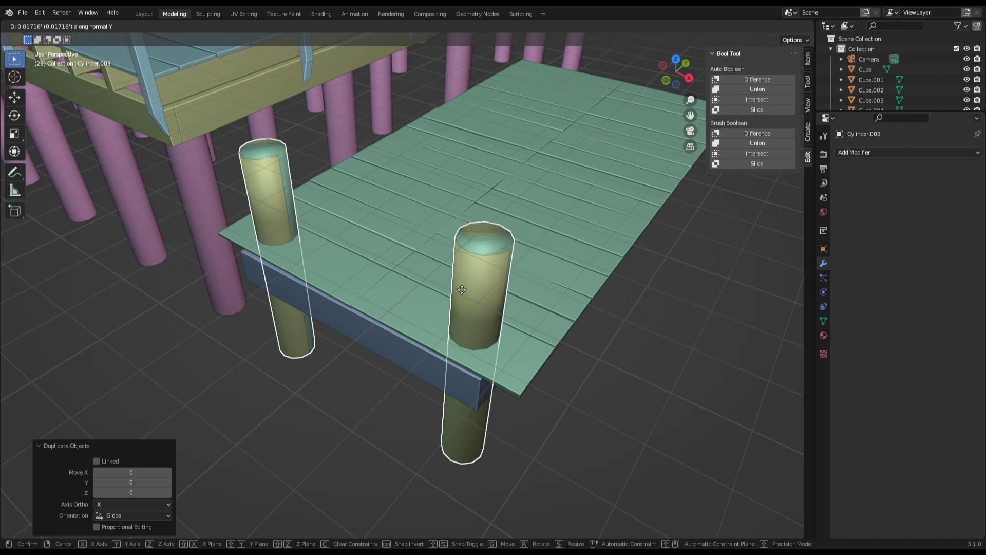
pyautogui.press('x')
pyautogui.press('x')
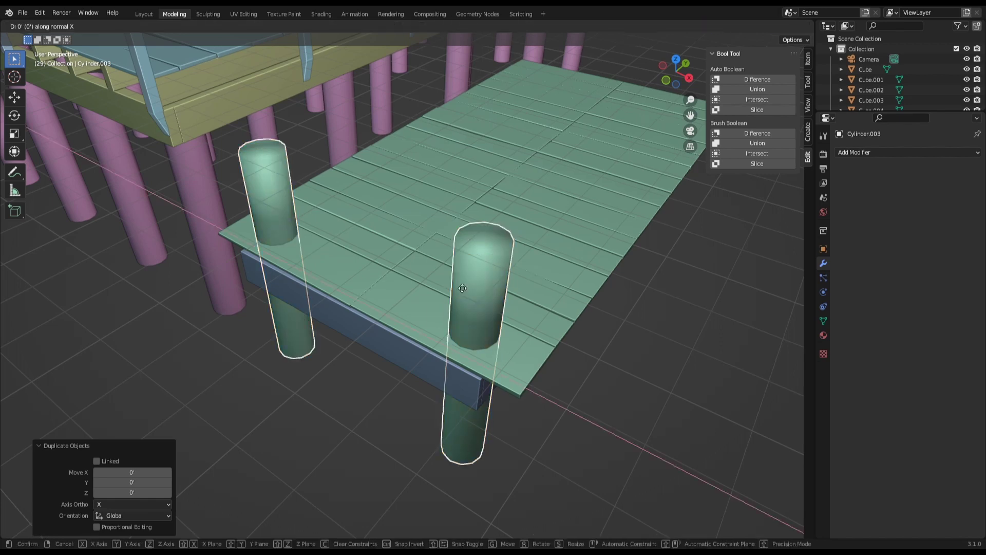
pyautogui.click(462, 288)
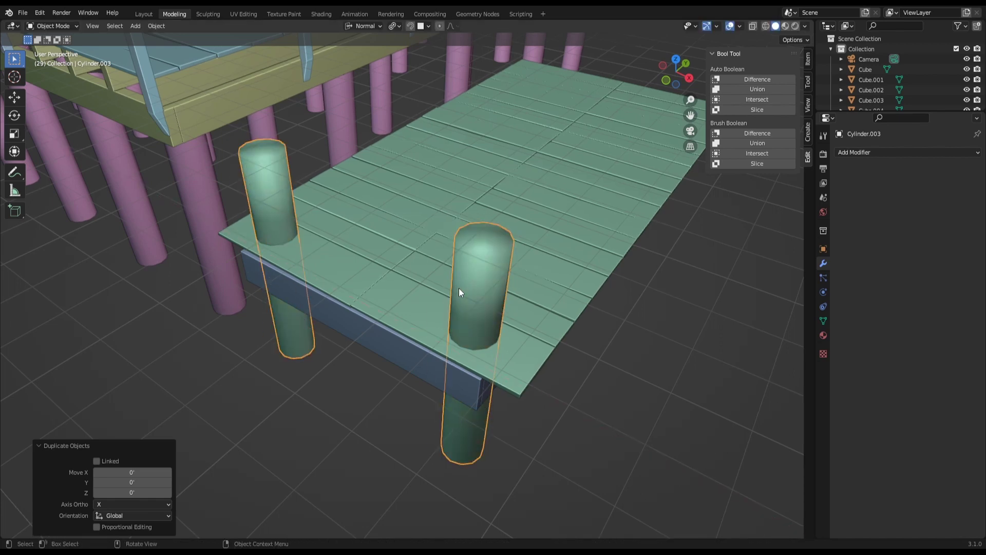
# - Move the post copy -5.091' along Y, then select the originals and the tabletop
pyautogui.hotkey('shift', 'd')
pyautogui.press('y')
pyautogui.press('y')
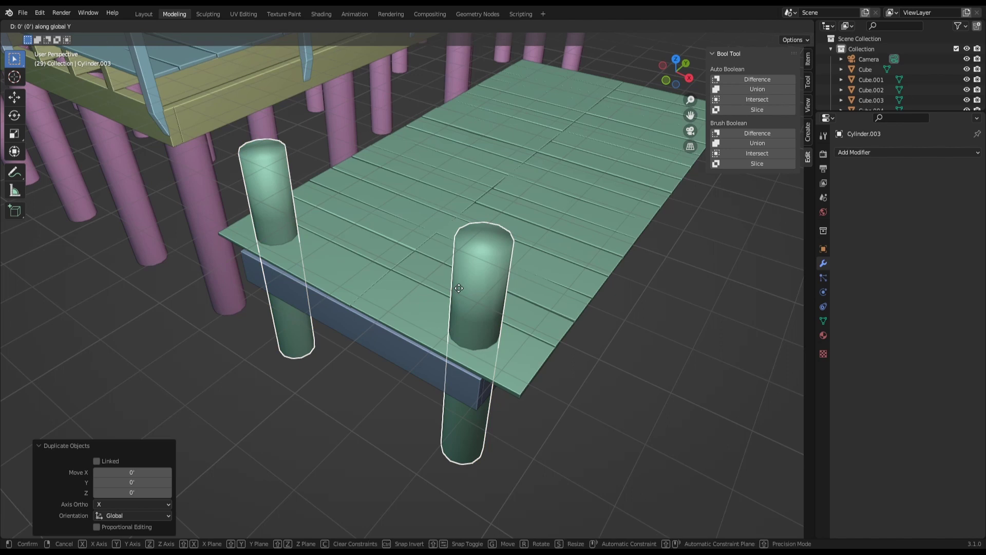
pyautogui.click(428, 324)
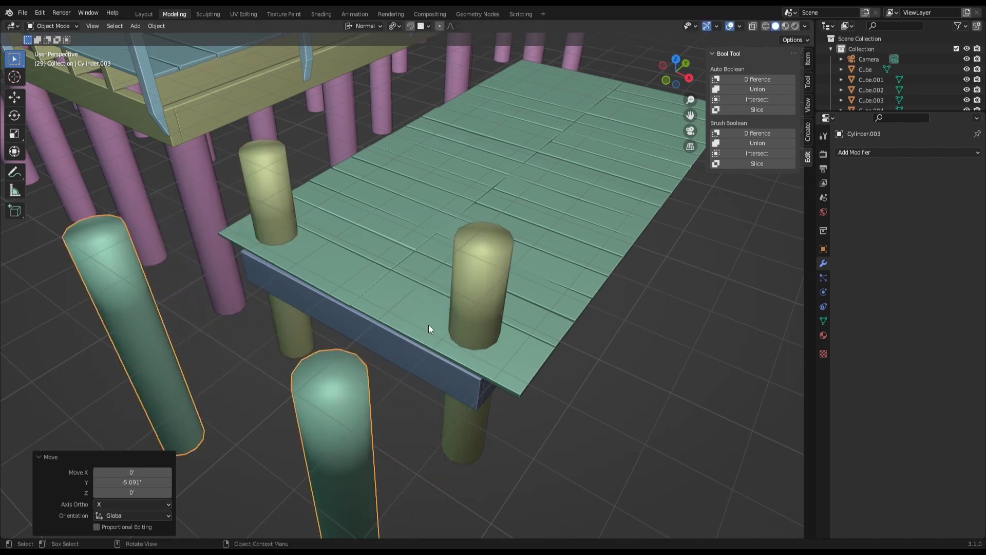
pyautogui.click(500, 258)
pyautogui.keyDown('shift'); pyautogui.click(515, 347); pyautogui.keyUp('shift')
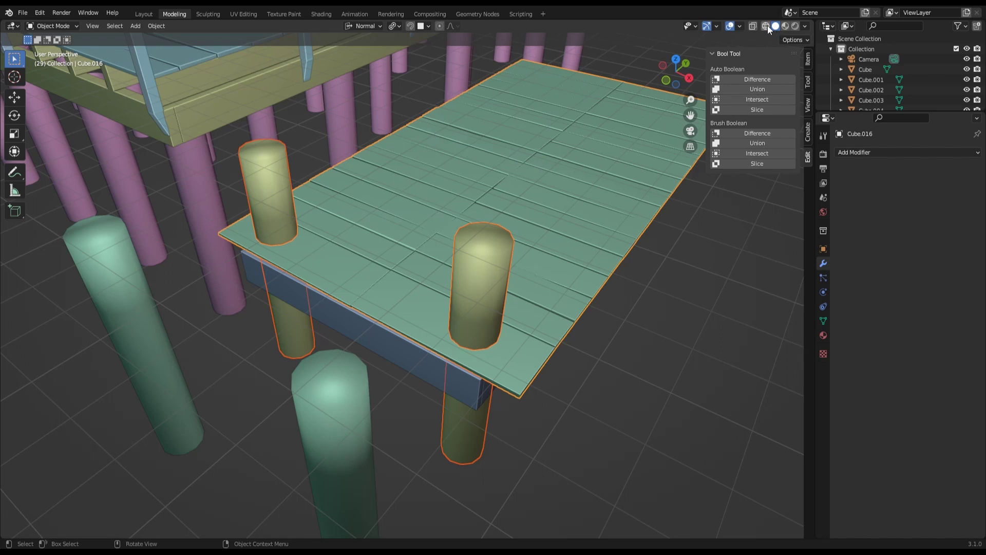
# - Duplicate the posts, try a Boolean cut on the tabletop, and undo the failed attempt
pyautogui.moveTo(461, 304)
pyautogui.mouseDown(button='middle')
pyautogui.moveTo(502, 261)
pyautogui.moveTo(539, 169)
pyautogui.mouseUp(button='middle')
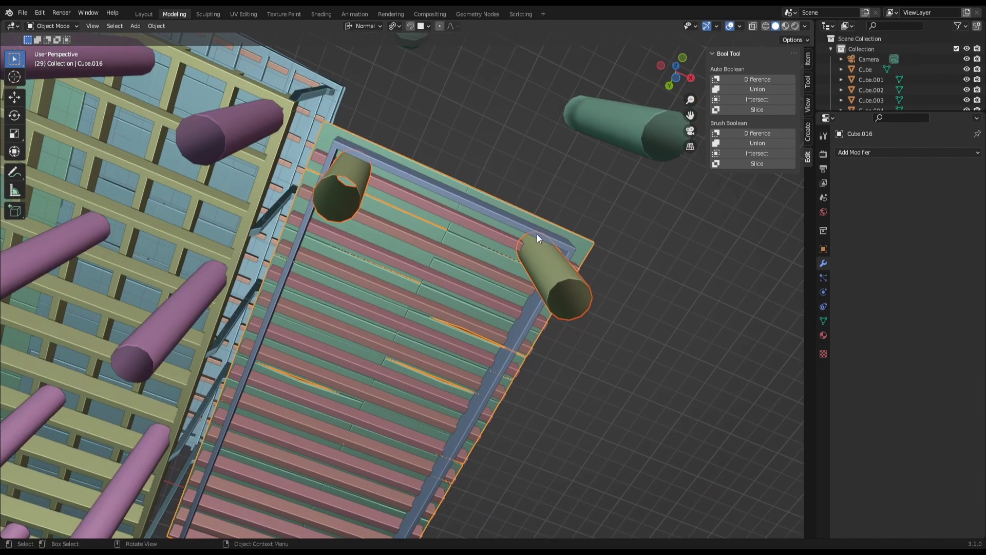
pyautogui.press('shift')
pyautogui.hotkey('shift', 'd')
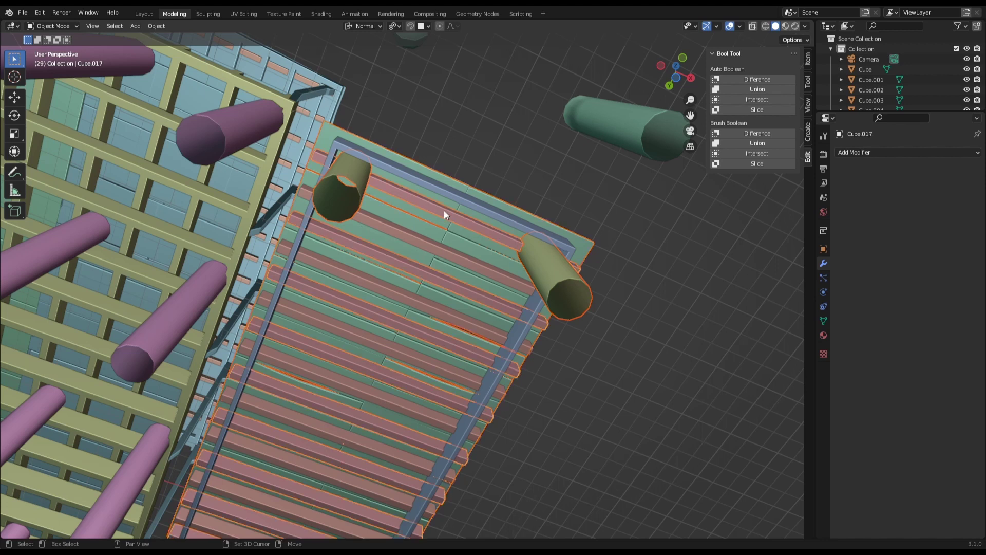
pyautogui.moveTo(465, 199); pyautogui.dragTo(416, 355, button='middle')
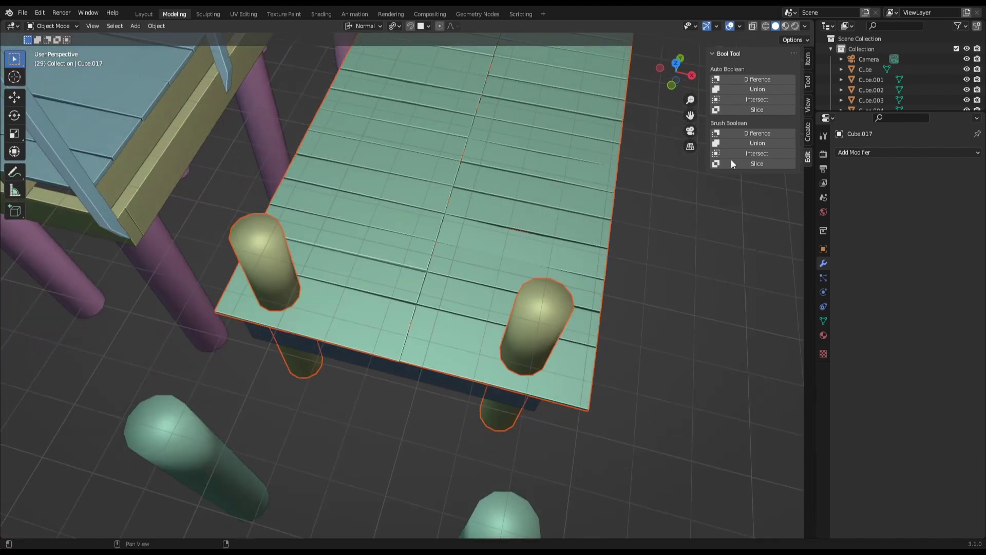
pyautogui.click(749, 82)
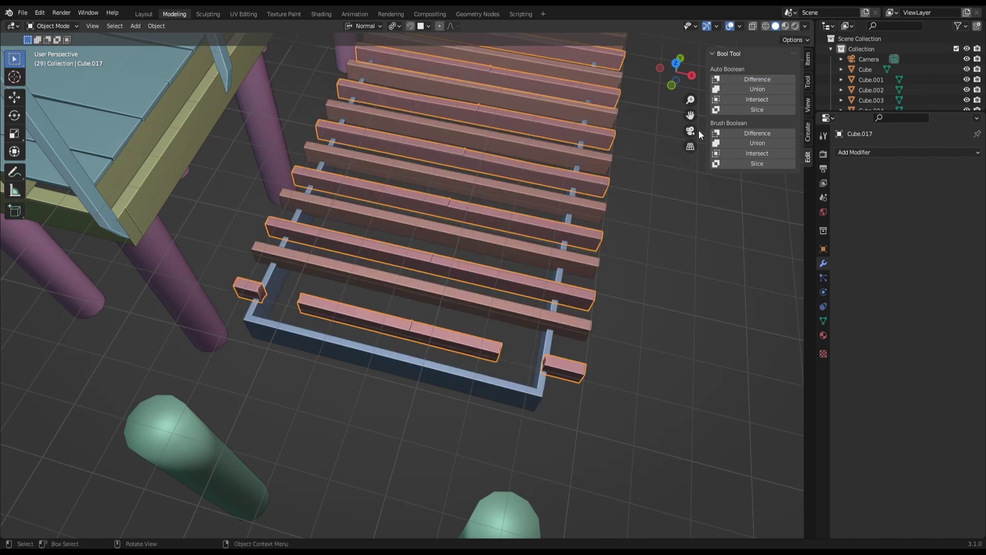
pyautogui.hotkey('ctrl', 'z')
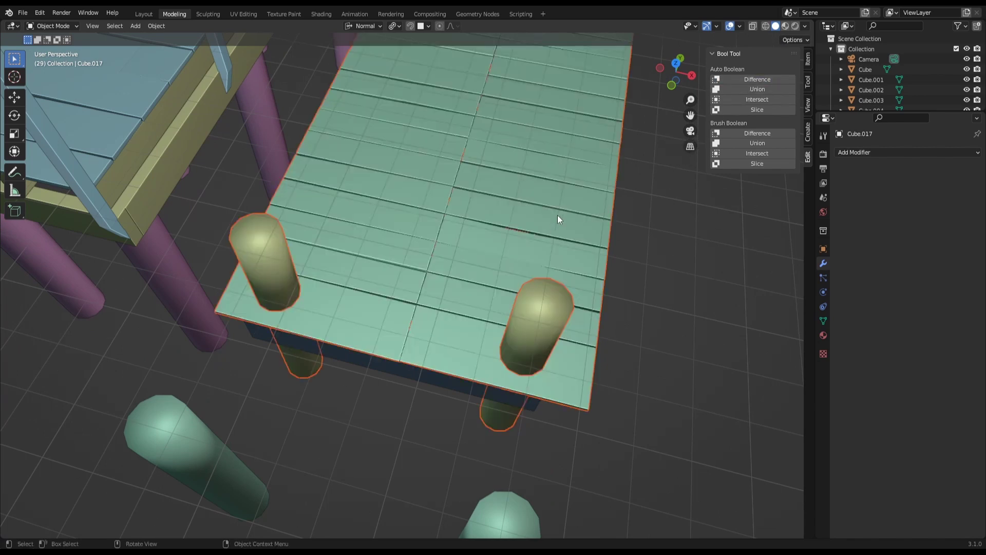
# - With tabletop Cube.016 active, apply Auto Boolean Difference to cut two post holes
pyautogui.moveTo(556, 215); pyautogui.dragTo(566, 184, button='middle')
pyautogui.keyDown('shift'); pyautogui.click(562, 232); pyautogui.keyUp('shift')
pyautogui.keyDown('shift'); pyautogui.click(501, 261); pyautogui.keyUp('shift')
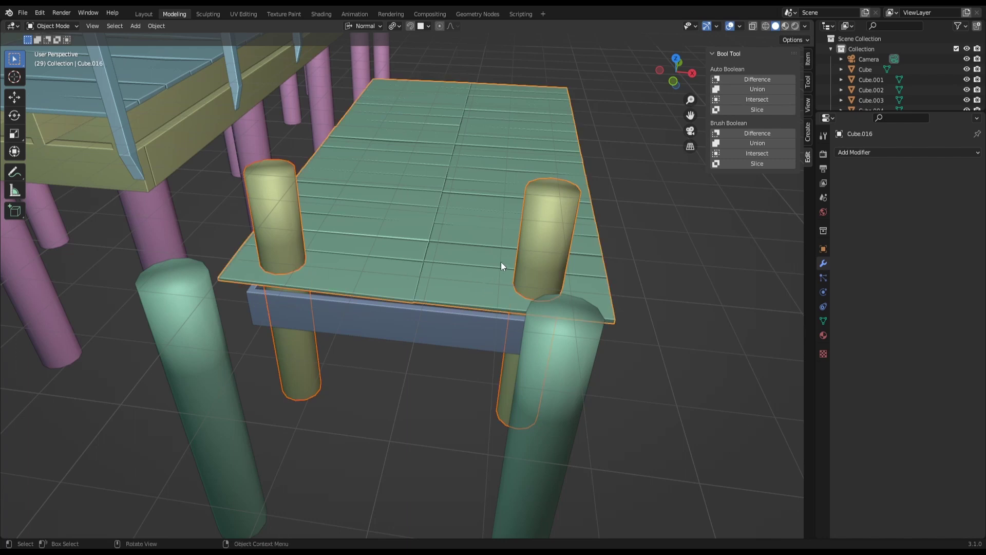
pyautogui.click(759, 80)
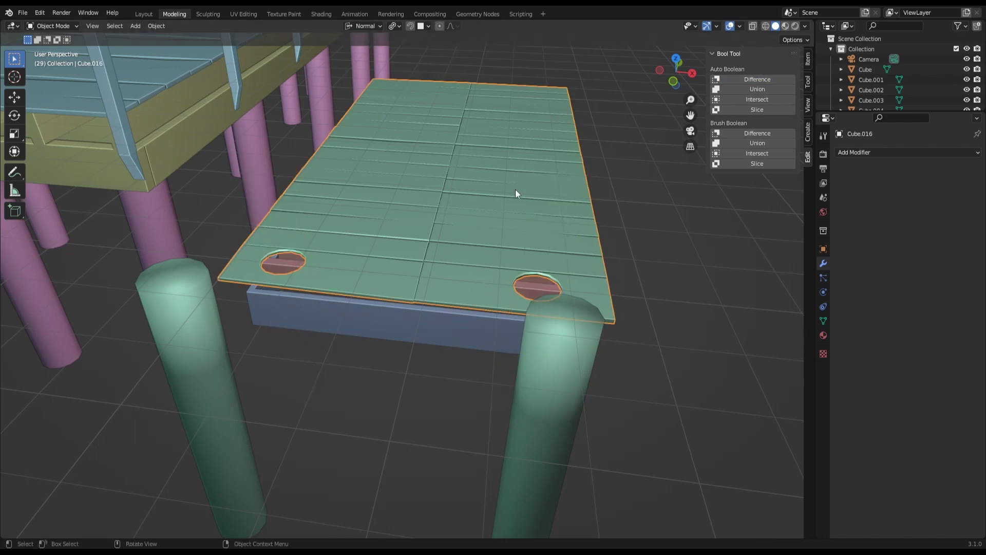
pyautogui.moveTo(516, 189); pyautogui.dragTo(526, 201, button='middle')
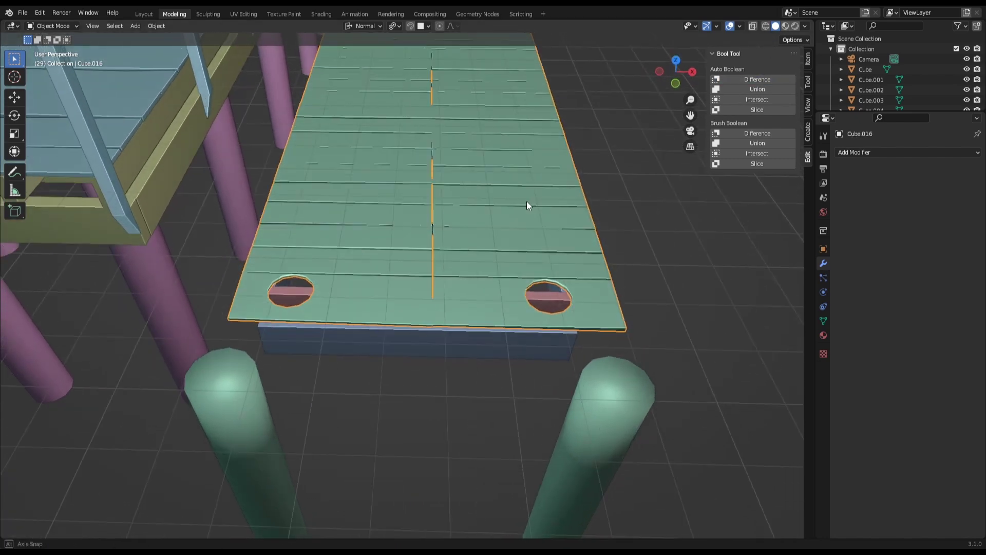
# - Move the copied posts 5.1113 along global Y onto the dock deck
pyautogui.click(607, 412)
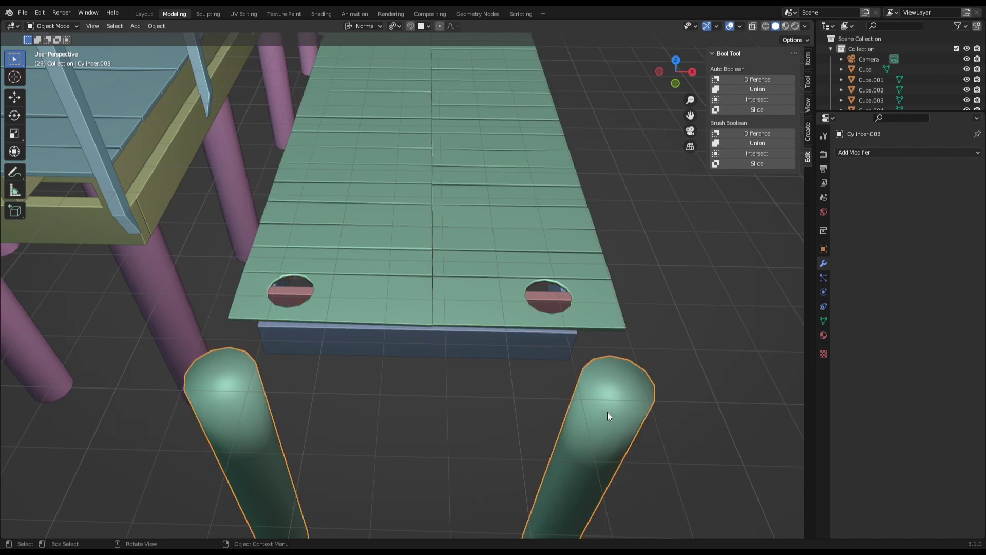
pyautogui.moveTo(607, 411); pyautogui.dragTo(559, 435, button='middle')
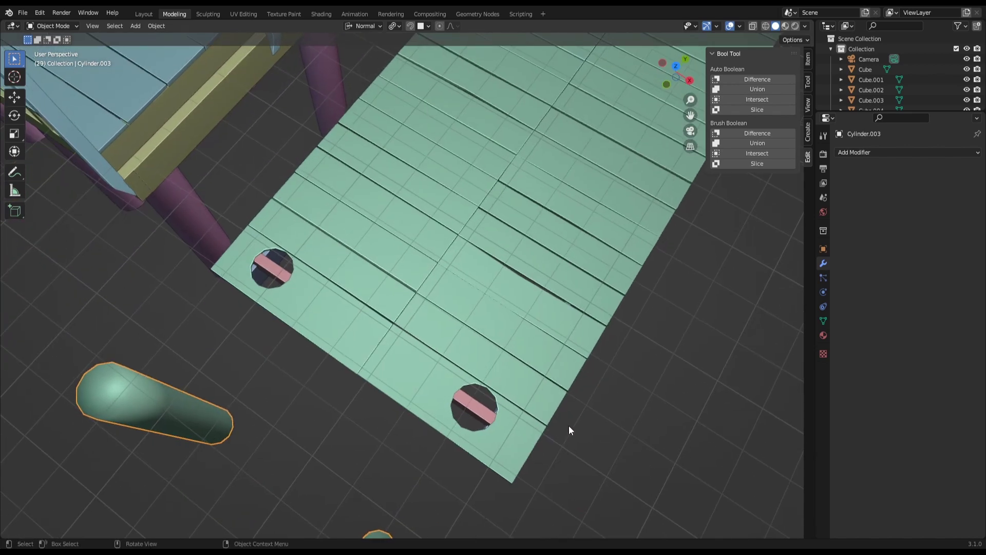
pyautogui.press('g')
pyautogui.press('y')
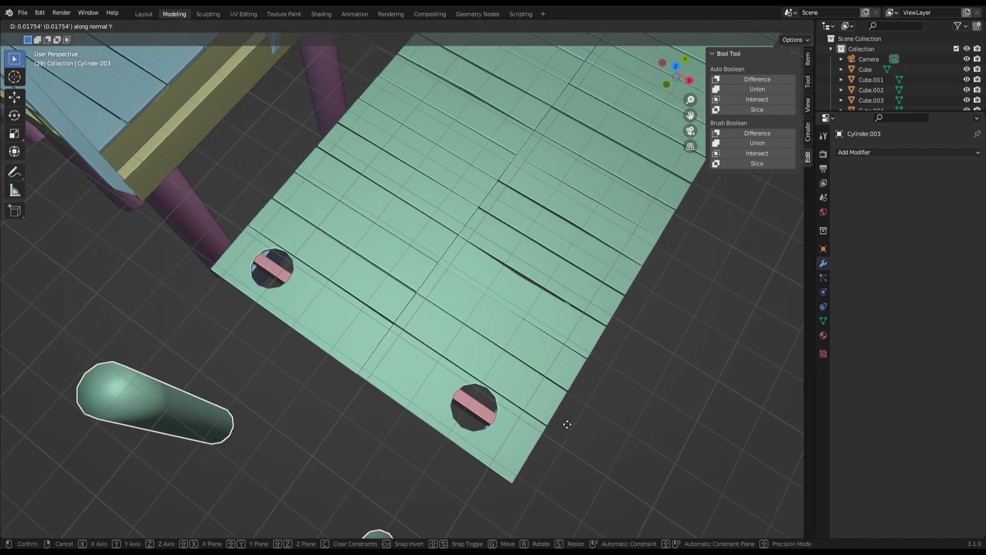
pyautogui.press('y')
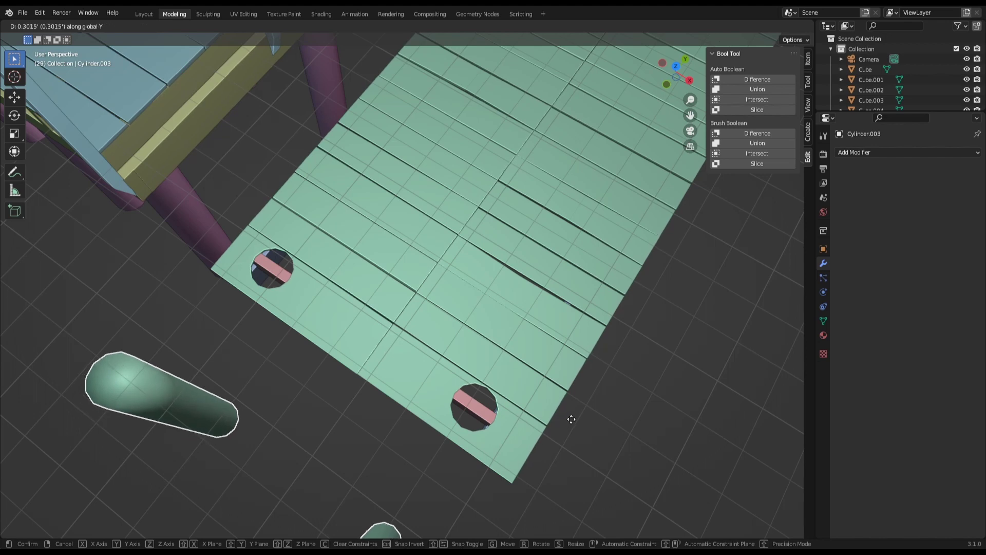
pyautogui.click(634, 329)
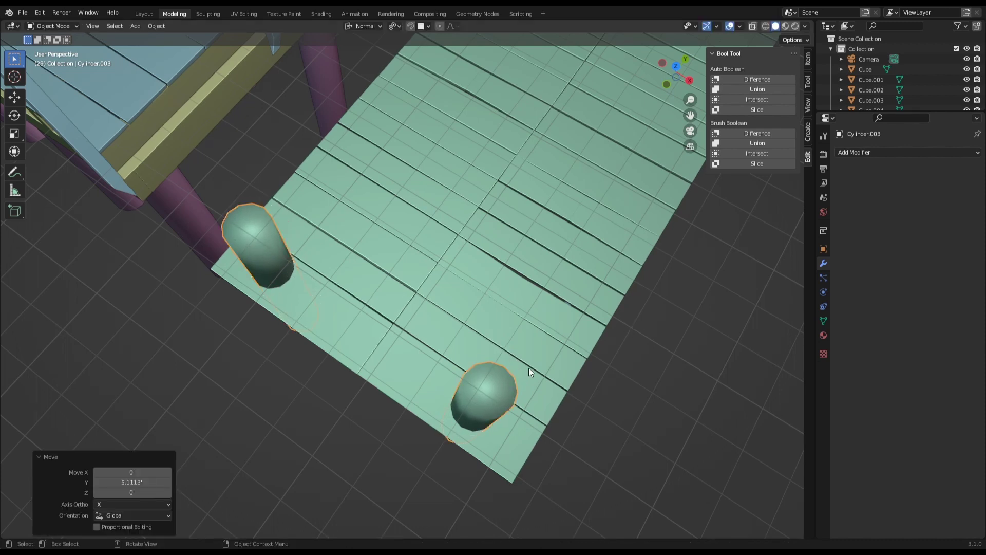
pyautogui.moveTo(528, 368)
pyautogui.mouseDown(button='middle')
pyautogui.moveTo(562, 316)
pyautogui.moveTo(576, 269)
pyautogui.moveTo(600, 248)
pyautogui.moveTo(578, 247)
pyautogui.moveTo(641, 155)
pyautogui.mouseUp(button='middle')
pyautogui.scroll(2, 563, 316)
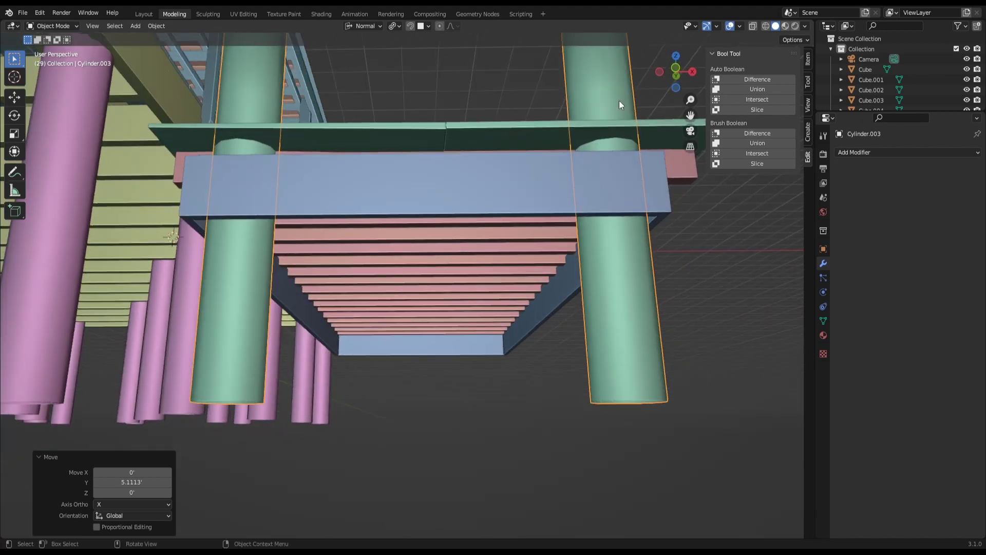
pyautogui.moveTo(580, 170)
pyautogui.mouseDown(button='middle')
pyautogui.moveTo(557, 204)
pyautogui.moveTo(491, 229)
pyautogui.mouseUp(button='middle')
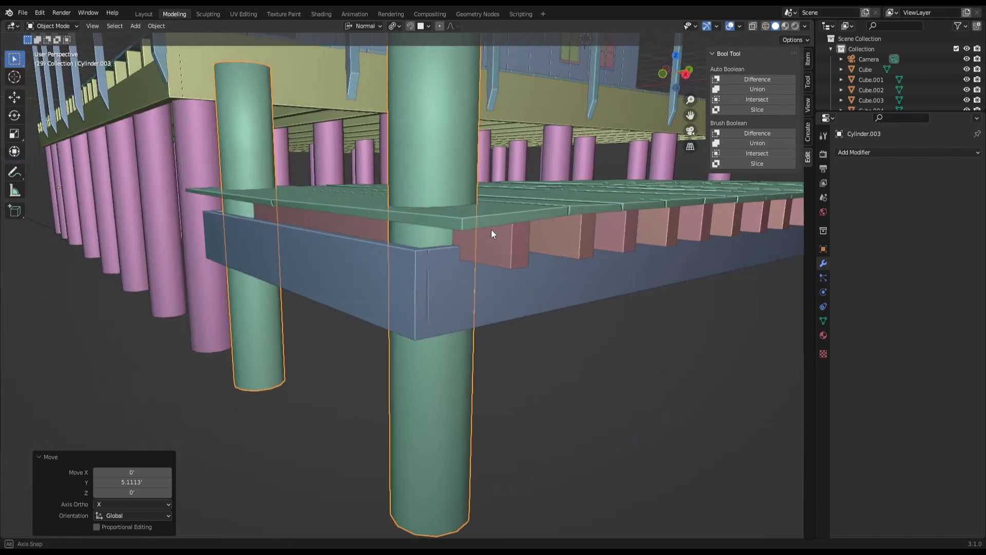
# - Try a Boolean Difference of the posts from the deck, then undo it to keep posts solid
pyautogui.keyDown('shift'); pyautogui.click(494, 252); pyautogui.keyUp('shift')
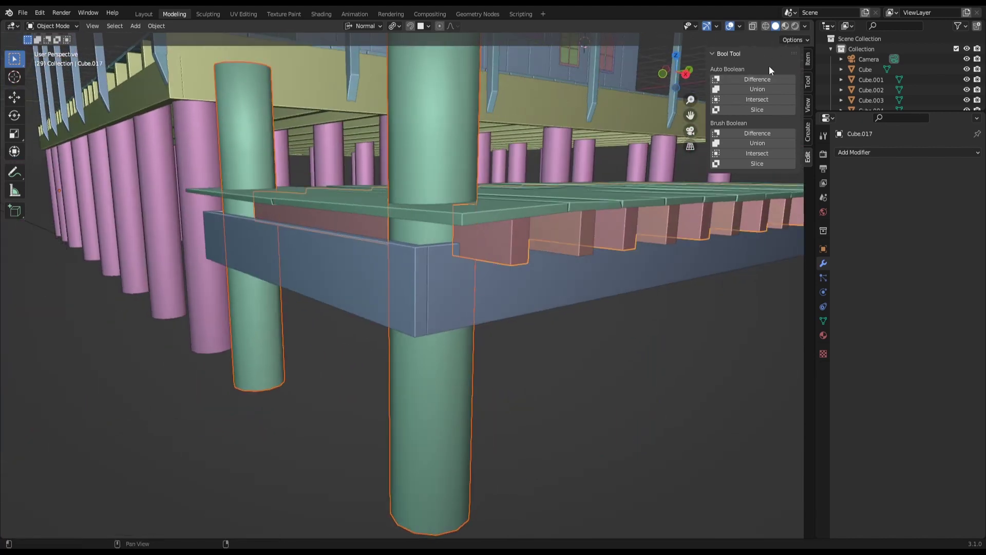
pyautogui.click(758, 80)
pyautogui.moveTo(514, 188)
pyautogui.mouseDown(button='middle')
pyautogui.moveTo(526, 252)
pyautogui.moveTo(582, 282)
pyautogui.moveTo(588, 266)
pyautogui.moveTo(455, 248)
pyautogui.moveTo(423, 302)
pyautogui.mouseUp(button='middle')
pyautogui.hotkey('ctrl', 'z')
pyautogui.scroll(-3, 585, 275)
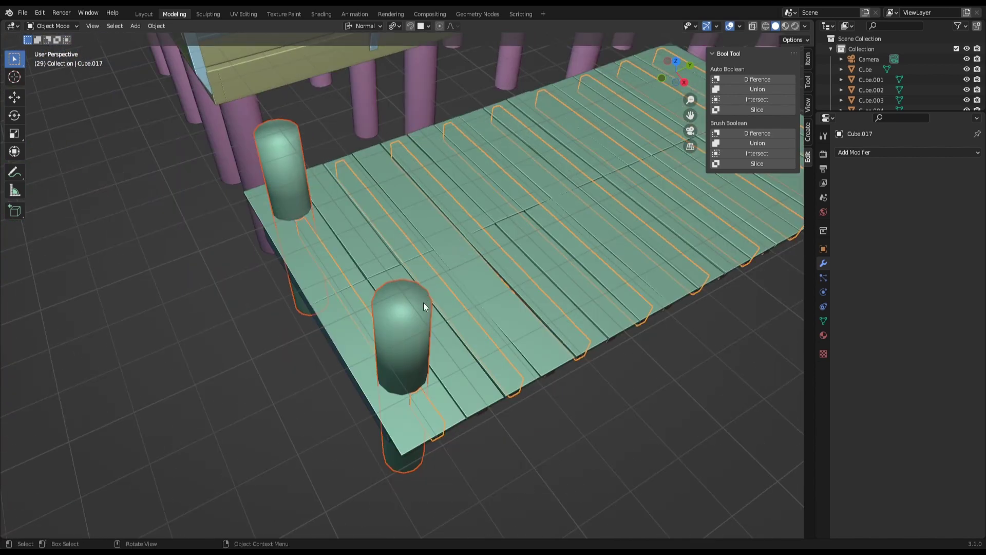
# - Duplicate the two teal posts and move the copy -1.3665 along Y beside them
pyautogui.click(415, 319)
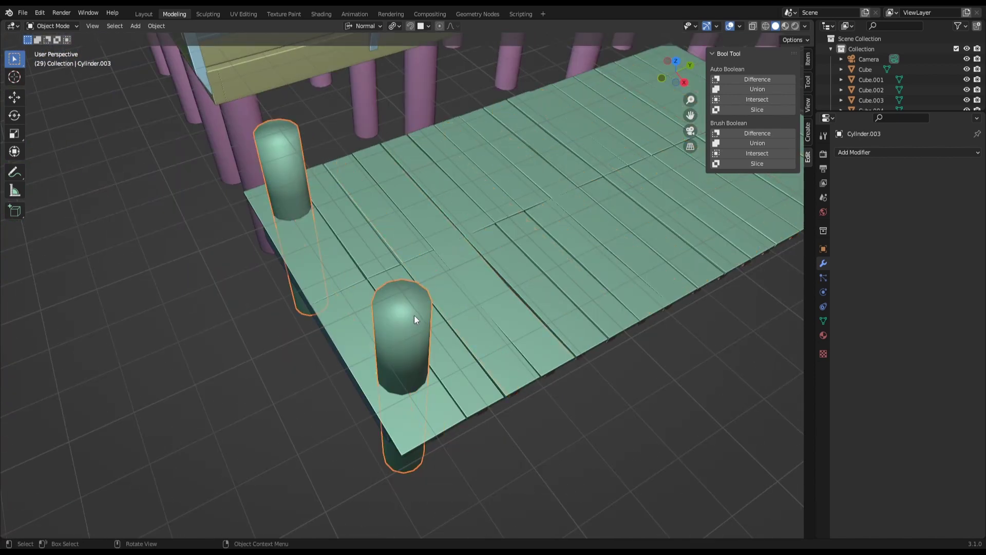
pyautogui.hotkey('shift', 'd')
pyautogui.rightClick(414, 314)
pyautogui.press('g')
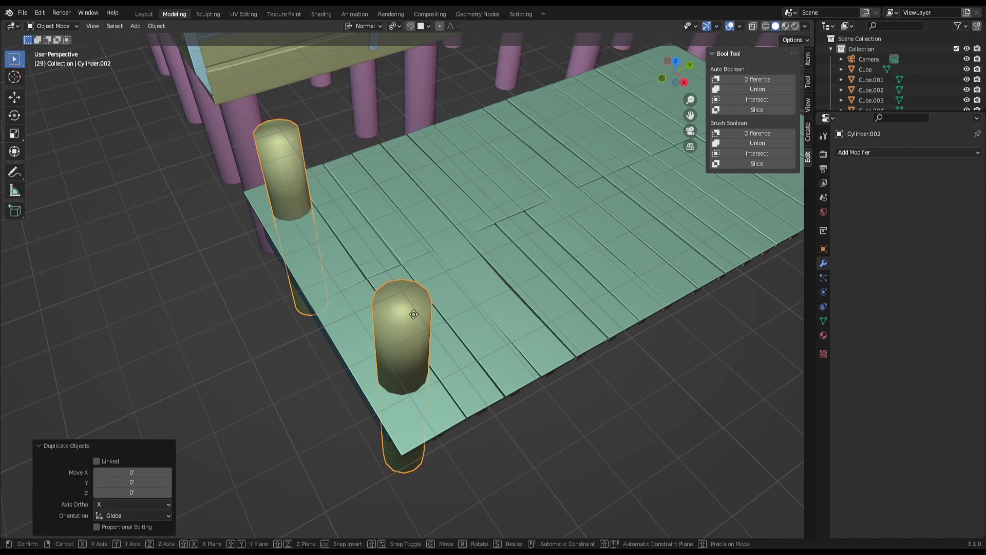
pyautogui.press('y')
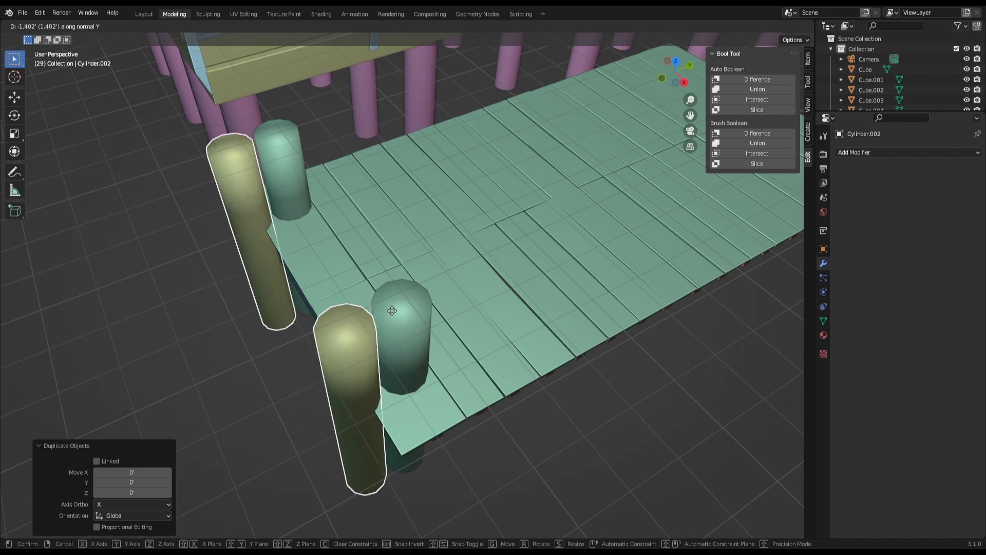
pyautogui.click(391, 310)
pyautogui.moveTo(393, 311)
pyautogui.mouseDown(button='middle')
pyautogui.moveTo(390, 329)
pyautogui.moveTo(436, 352)
pyautogui.mouseUp(button='middle')
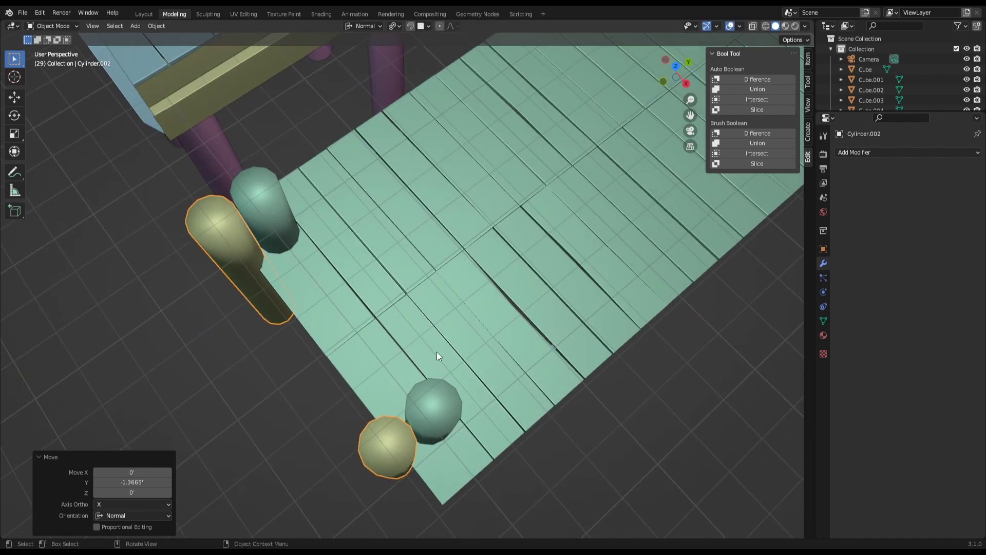
# - Select the original teal posts together with the deck as the object to cut
pyautogui.click(435, 399)
pyautogui.moveTo(436, 399)
pyautogui.mouseDown(button='middle')
pyautogui.moveTo(494, 371)
pyautogui.moveTo(525, 297)
pyautogui.moveTo(522, 244)
pyautogui.moveTo(540, 207)
pyautogui.mouseUp(button='middle')
pyautogui.click(504, 242)
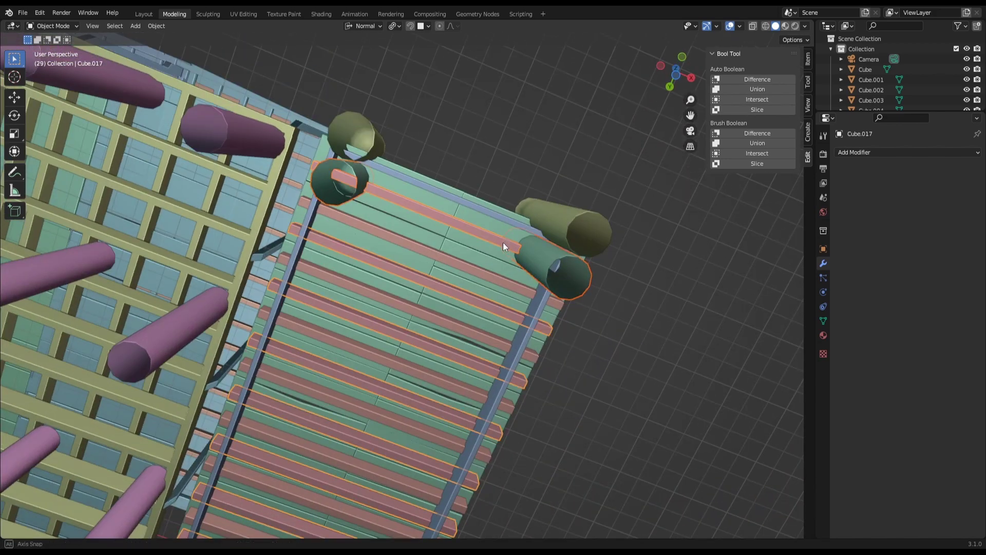
pyautogui.moveTo(503, 242)
pyautogui.mouseDown(button='middle')
pyautogui.moveTo(464, 340)
pyautogui.moveTo(461, 381)
pyautogui.mouseUp(button='middle')
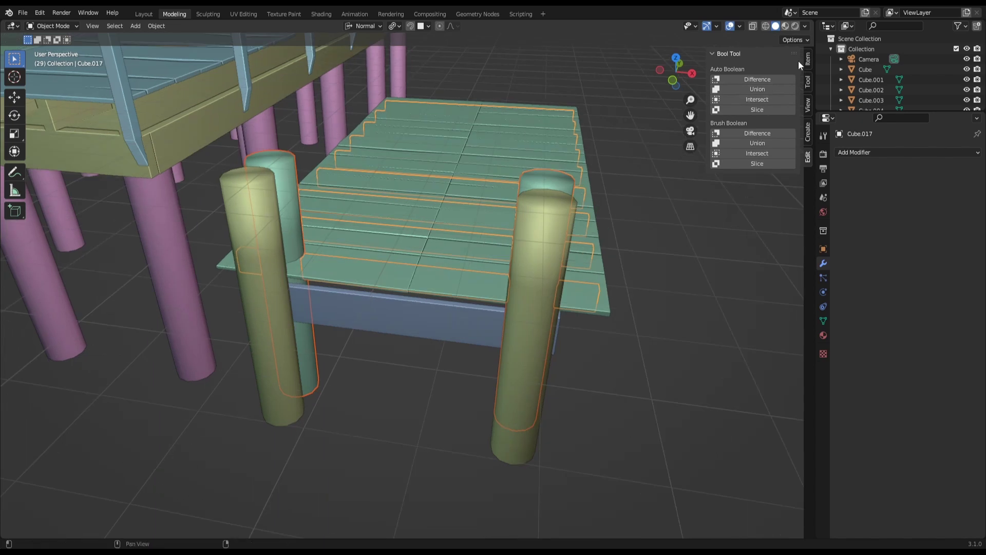
# - Cut the deck holes with the teal posts and move the yellow posts 1.3412 along Y into them
pyautogui.click(748, 80)
pyautogui.moveTo(447, 226)
pyautogui.mouseDown(button='middle')
pyautogui.moveTo(453, 262)
pyautogui.moveTo(505, 349)
pyautogui.mouseUp(button='middle')
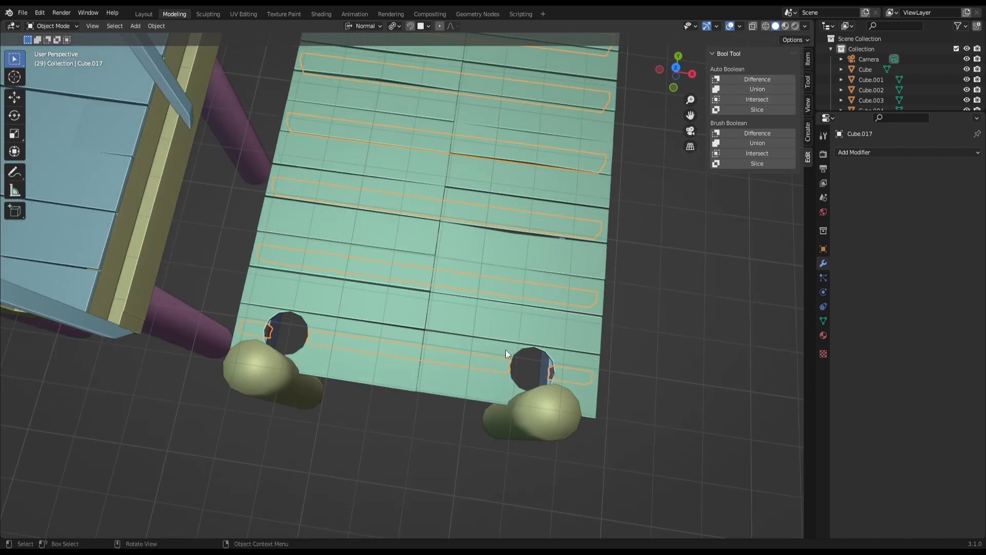
pyautogui.click(550, 430)
pyautogui.press('g')
pyautogui.press('y')
pyautogui.press('y')
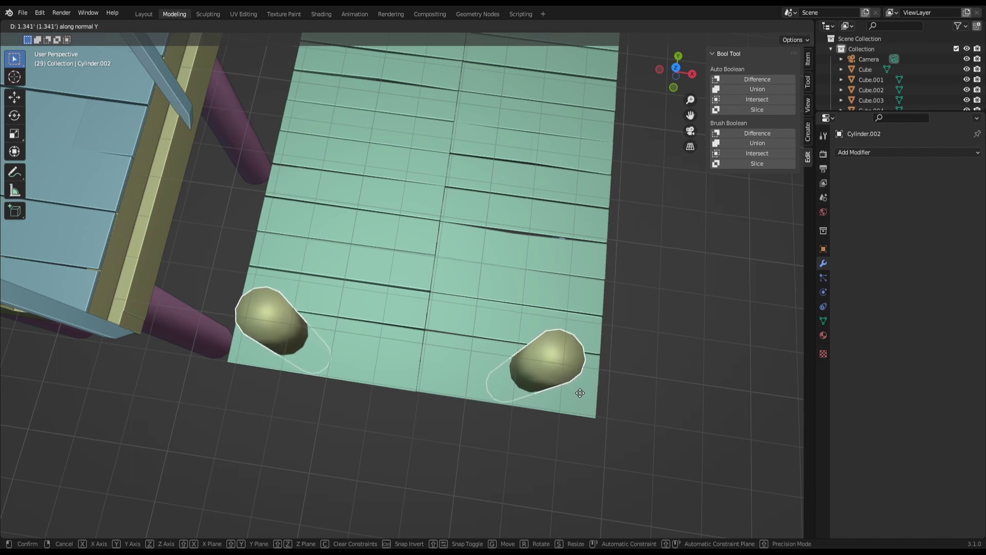
pyautogui.click(581, 392)
# - Orbit to a side view of the dock and duplicate the yellow posts
pyautogui.moveTo(580, 393)
pyautogui.mouseDown(button='middle')
pyautogui.moveTo(483, 344)
pyautogui.moveTo(492, 276)
pyautogui.moveTo(574, 125)
pyautogui.moveTo(458, 141)
pyautogui.moveTo(442, 184)
pyautogui.moveTo(409, 210)
pyautogui.moveTo(398, 268)
pyautogui.moveTo(415, 272)
pyautogui.mouseUp(button='middle')
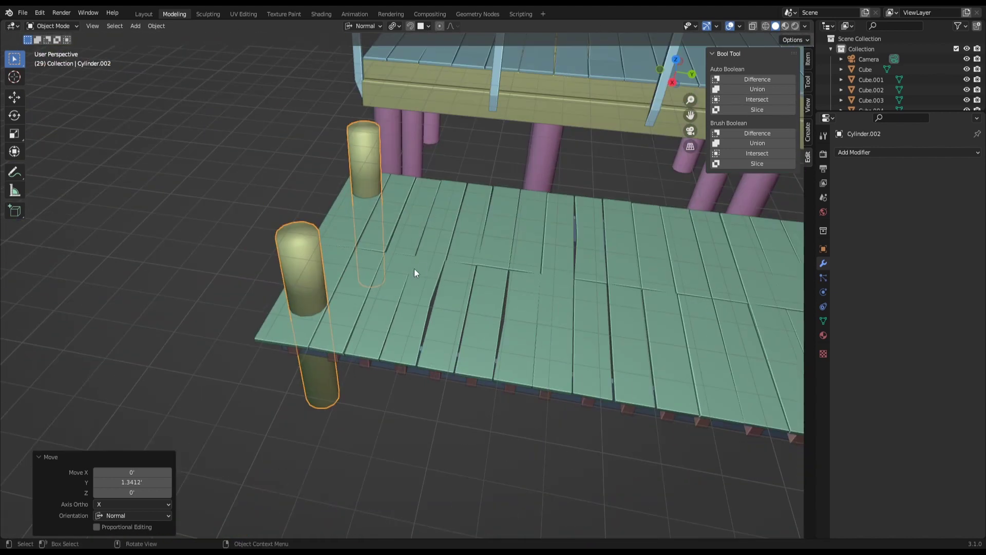
pyautogui.moveTo(521, 283)
pyautogui.mouseDown(button='middle')
pyautogui.moveTo(561, 278)
pyautogui.moveTo(332, 268)
pyautogui.moveTo(363, 270)
pyautogui.moveTo(353, 205)
pyautogui.moveTo(357, 248)
pyautogui.mouseUp(button='middle')
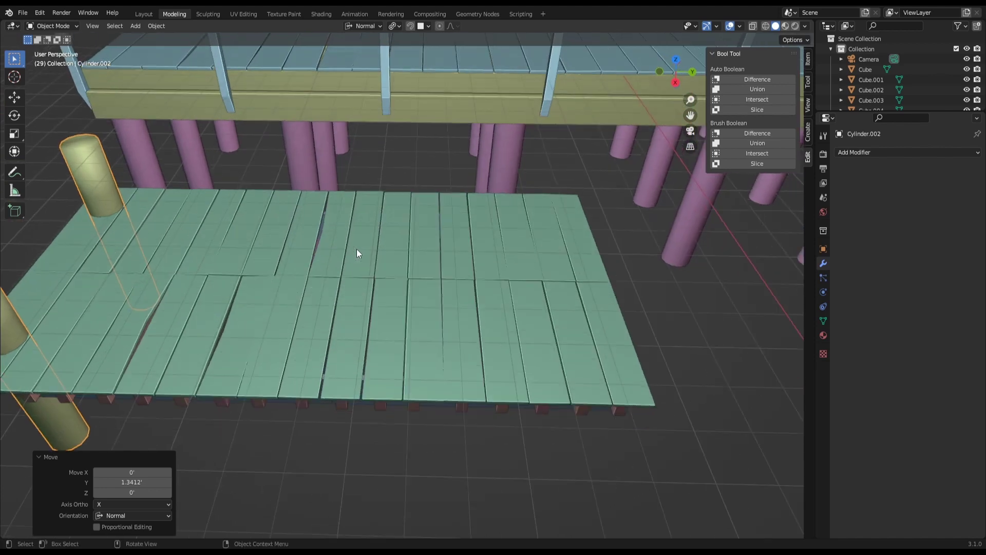
pyautogui.scroll(-2, 79, 149)
pyautogui.scroll(-2, 98, 172)
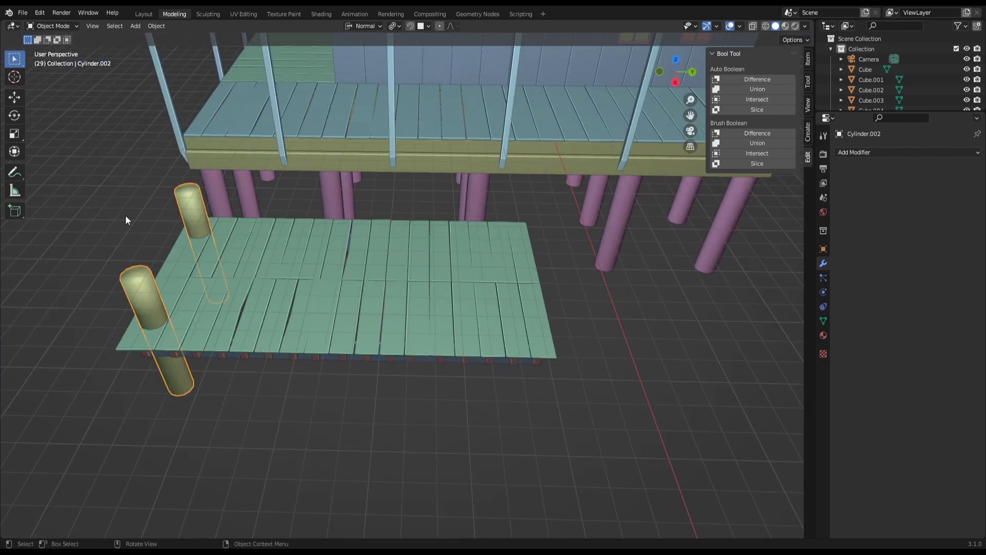
pyautogui.hotkey('shift', 'd')
# - Move the duplicated posts 18.804' along Y to the dock's far end
pyautogui.rightClick(124, 223)
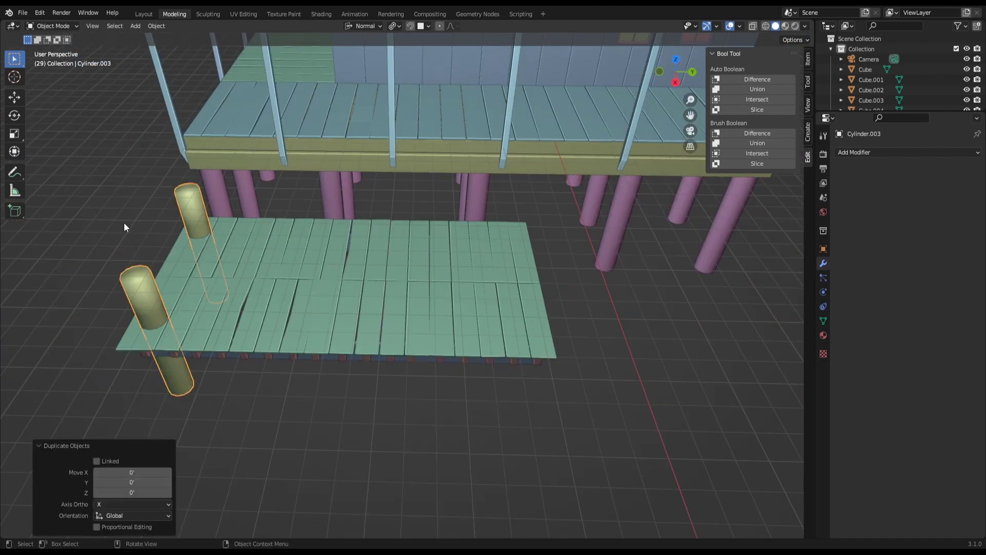
pyautogui.press('g')
pyautogui.press('y')
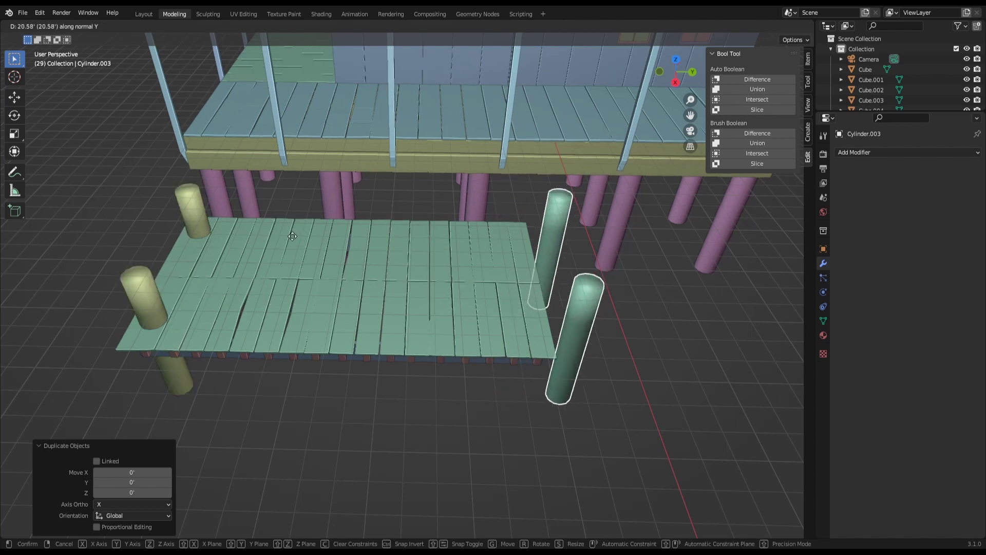
pyautogui.click(278, 229)
pyautogui.scroll(4, 308, 247)
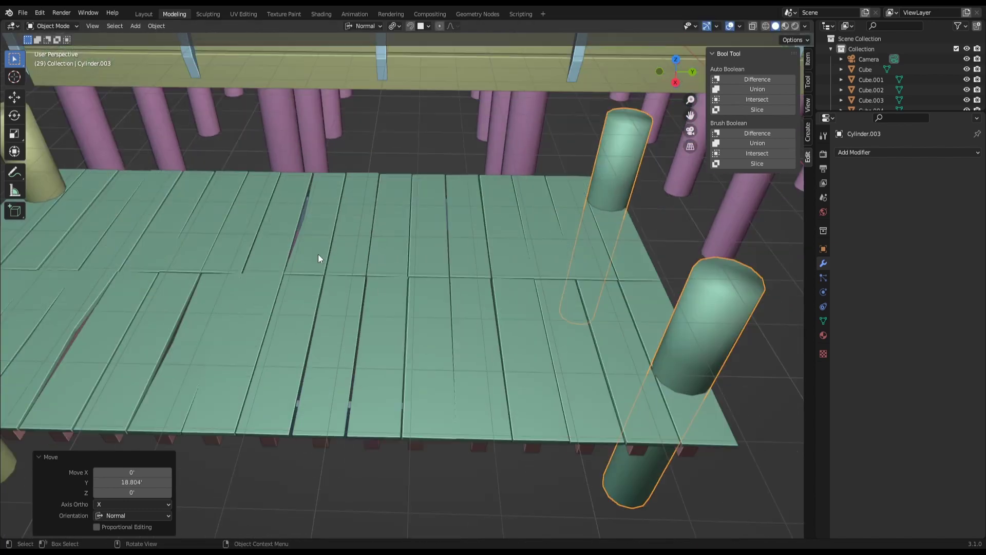
pyautogui.moveTo(373, 245); pyautogui.dragTo(371, 157, button='middle')
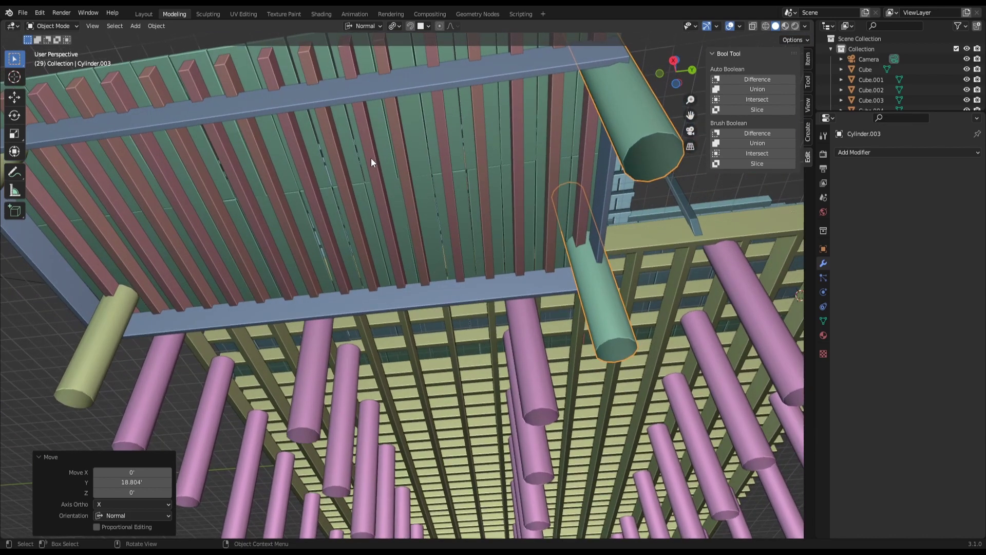
# - Nudge the new post along Y while viewing from beneath the deck
pyautogui.press('g')
pyautogui.press('y')
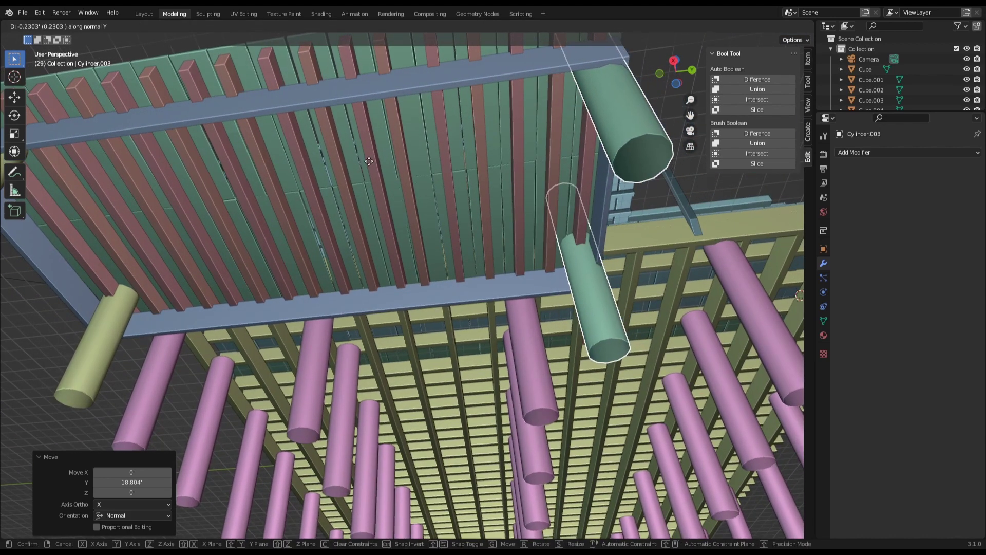
pyautogui.click(369, 161)
pyautogui.moveTo(367, 169); pyautogui.dragTo(356, 187, button='middle')
pyautogui.moveTo(356, 199); pyautogui.dragTo(317, 198, button='middle')
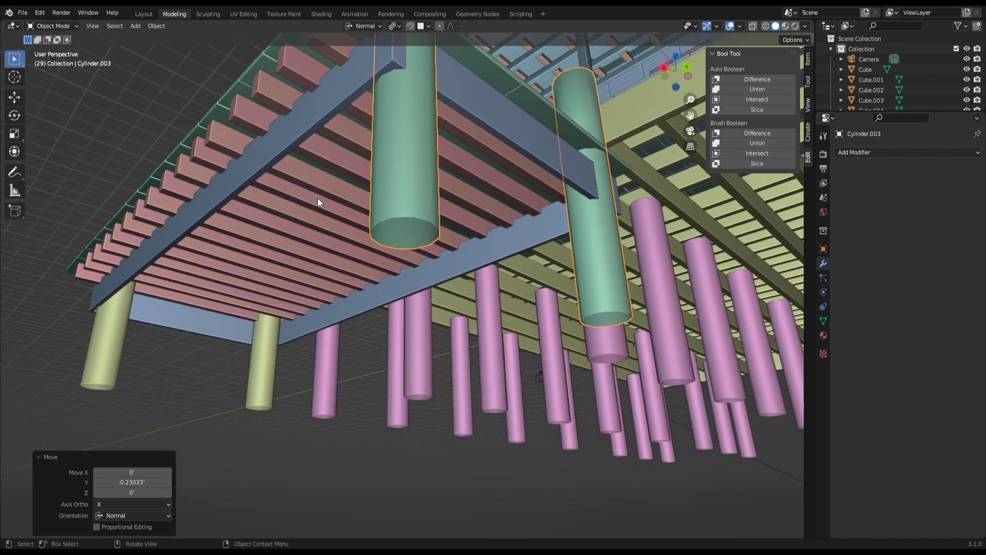
# - Fine-tune both far-end posts along Y, finishing with a 0.04933 nudge at the deck edge
pyautogui.press('g')
pyautogui.press('y')
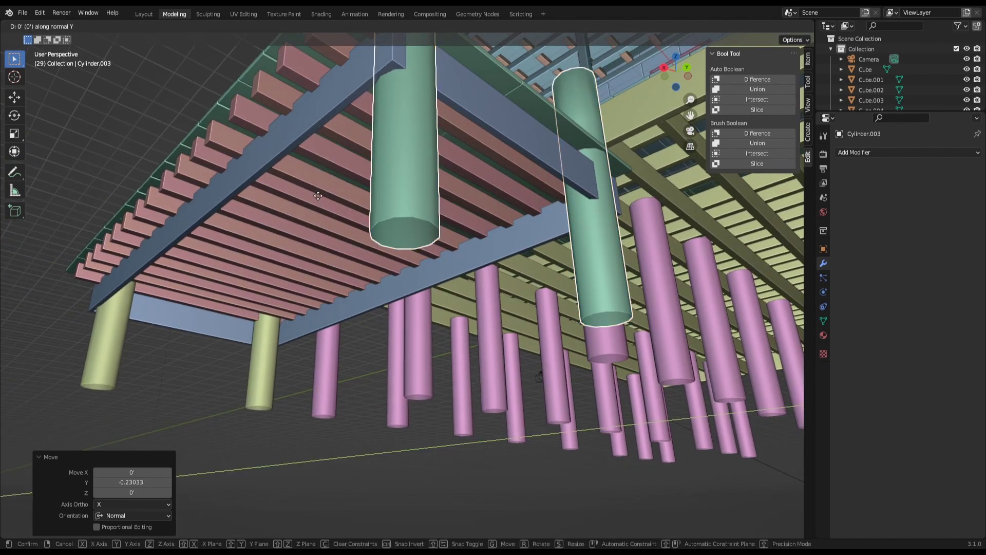
pyautogui.click(312, 202)
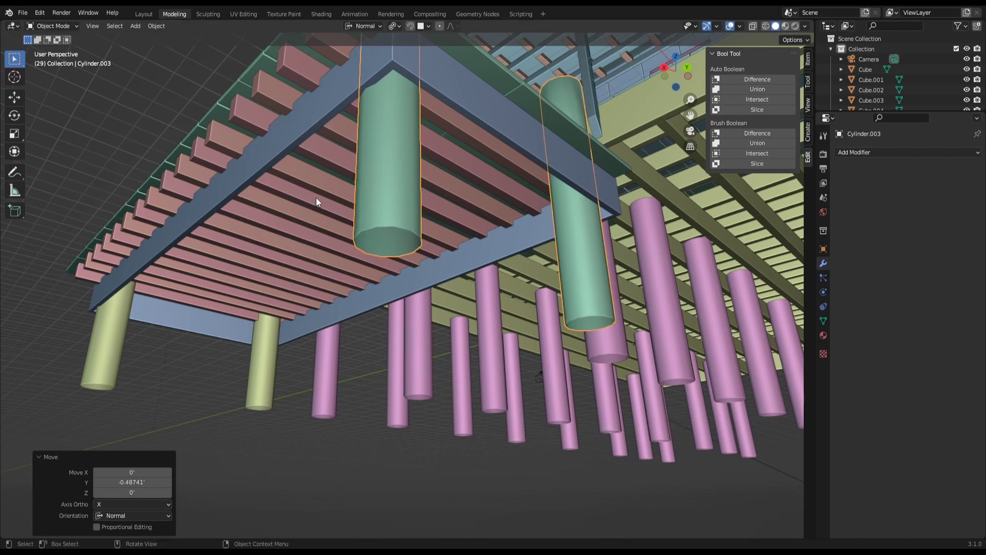
pyautogui.moveTo(316, 197)
pyautogui.mouseDown(button='middle')
pyautogui.moveTo(261, 164)
pyautogui.moveTo(270, 140)
pyautogui.moveTo(295, 153)
pyautogui.moveTo(319, 192)
pyautogui.moveTo(279, 183)
pyautogui.moveTo(277, 253)
pyautogui.moveTo(298, 238)
pyautogui.moveTo(338, 245)
pyautogui.moveTo(353, 236)
pyautogui.moveTo(346, 243)
pyautogui.mouseUp(button='middle')
pyautogui.press('g')
pyautogui.press('y')
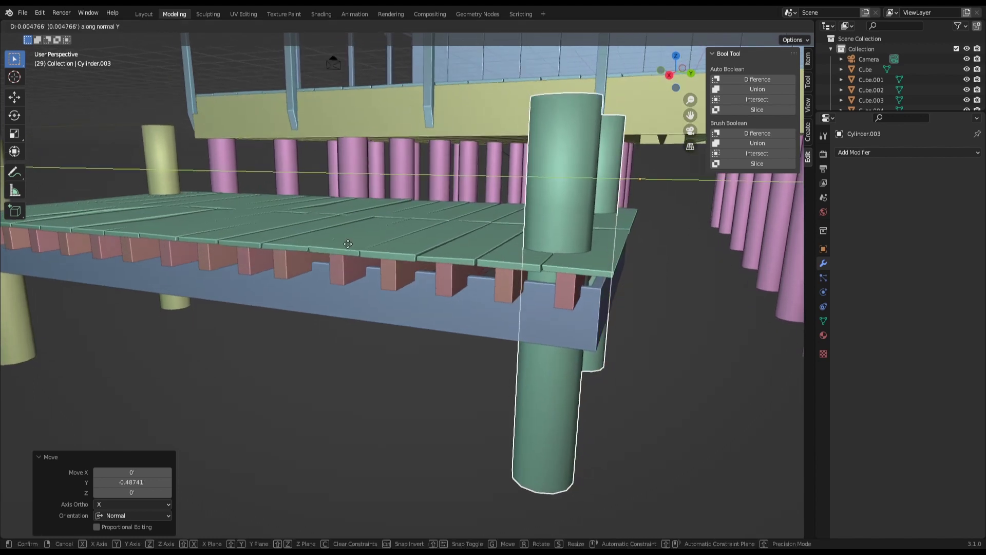
pyautogui.click(348, 244)
pyautogui.moveTo(348, 243)
pyautogui.mouseDown(button='middle')
pyautogui.moveTo(330, 256)
pyautogui.moveTo(330, 279)
pyautogui.moveTo(363, 293)
pyautogui.moveTo(374, 346)
pyautogui.moveTo(385, 327)
pyautogui.moveTo(379, 315)
pyautogui.moveTo(401, 294)
pyautogui.mouseUp(button='middle')
# - Inspect the whole deck in the post's Edit Mode, then return to Object Mode
pyautogui.press('Tab')
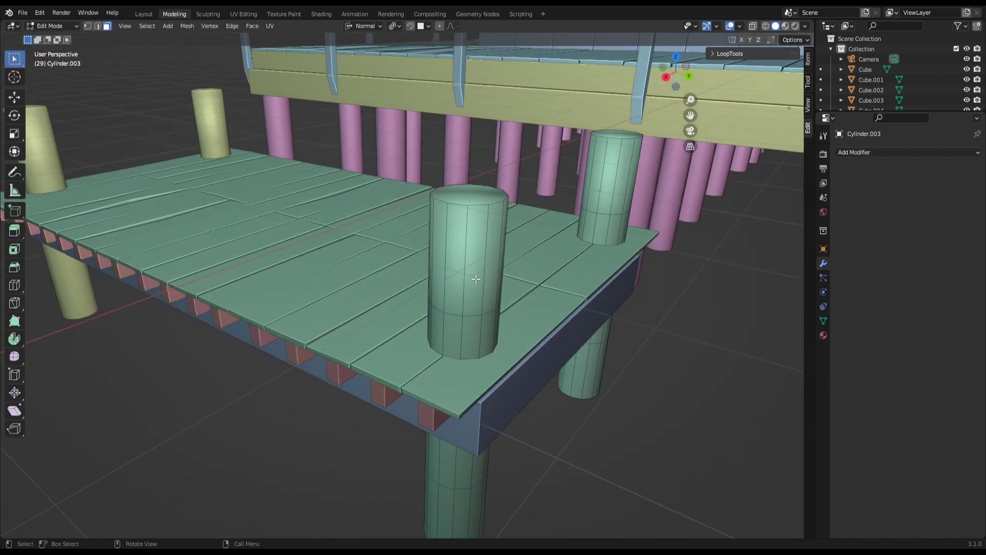
pyautogui.scroll(-3, 475, 306)
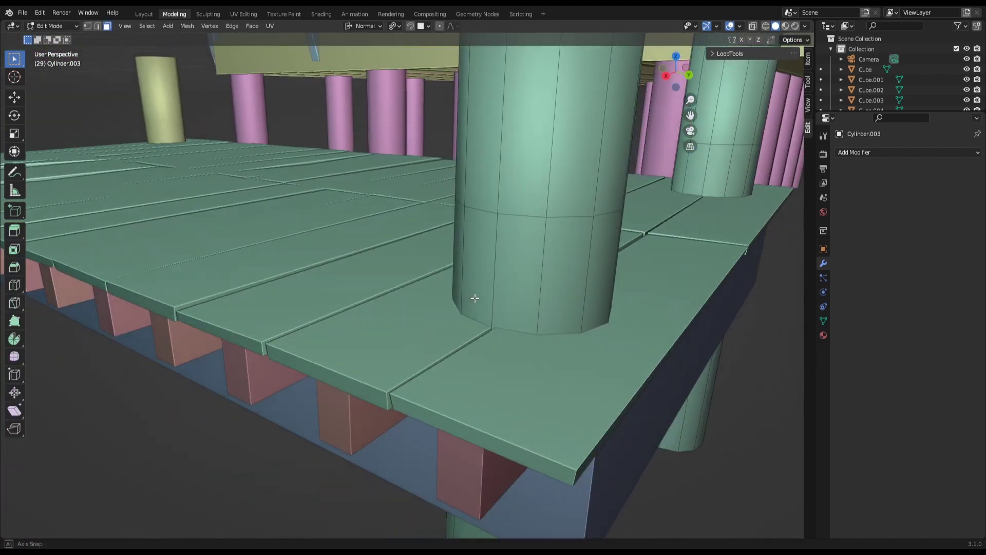
pyautogui.scroll(-3, 475, 297)
pyautogui.moveTo(381, 279); pyautogui.dragTo(387, 281, button='middle')
pyautogui.scroll(3, 407, 292)
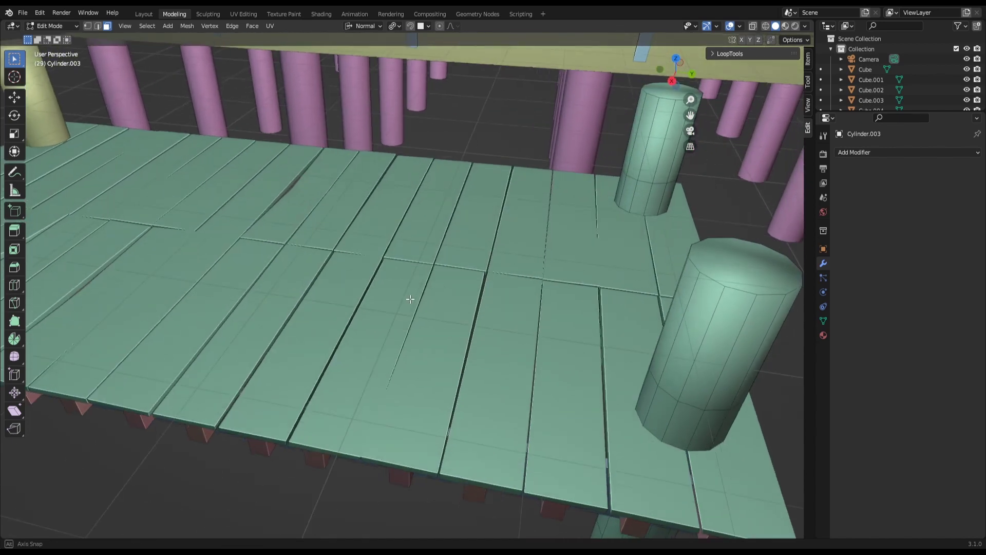
pyautogui.scroll(-5, 407, 298)
pyautogui.moveTo(408, 298)
pyautogui.mouseDown(button='middle')
pyautogui.moveTo(422, 306)
pyautogui.moveTo(452, 290)
pyautogui.moveTo(375, 249)
pyautogui.moveTo(363, 258)
pyautogui.mouseUp(button='middle')
pyautogui.scroll(3, 374, 250)
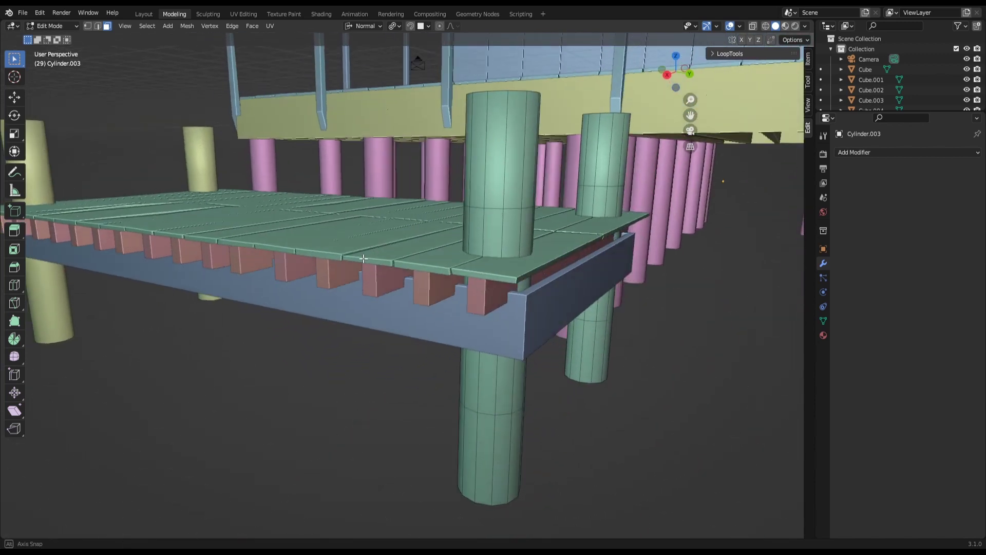
pyautogui.press('Tab')
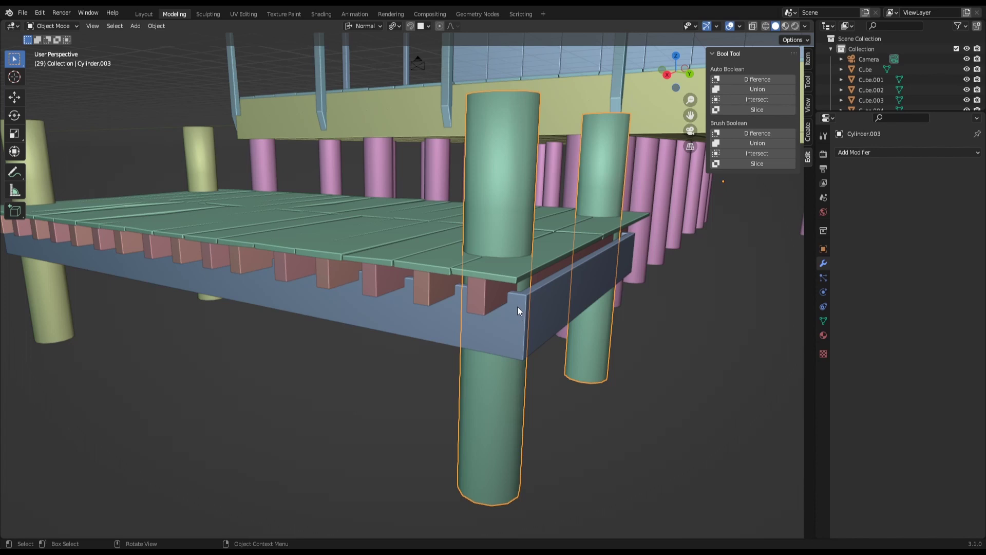
# - Select front deck plank Cube.016 in Edit Mode and pick its end edge
pyautogui.moveTo(517, 306)
pyautogui.mouseDown(button='middle')
pyautogui.moveTo(535, 331)
pyautogui.moveTo(495, 290)
pyautogui.moveTo(557, 239)
pyautogui.moveTo(569, 192)
pyautogui.moveTo(561, 203)
pyautogui.mouseUp(button='middle')
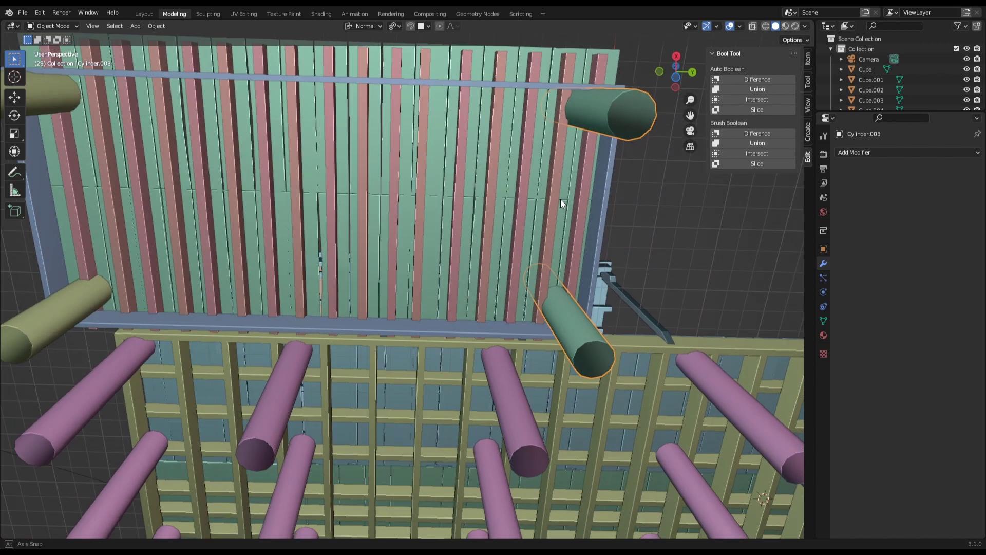
pyautogui.moveTo(561, 203); pyautogui.dragTo(558, 204, button='middle')
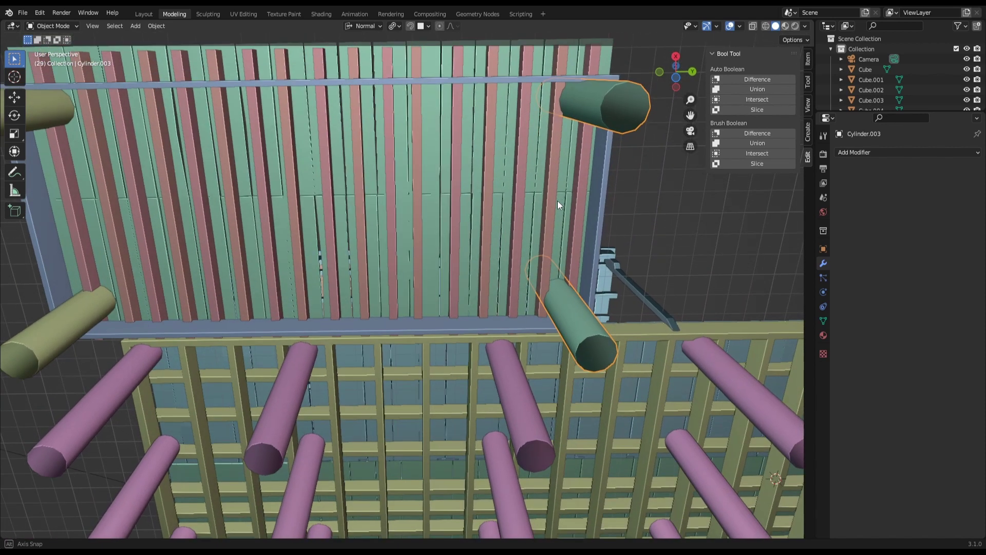
pyautogui.moveTo(558, 201)
pyautogui.mouseDown(button='middle')
pyautogui.moveTo(582, 215)
pyautogui.moveTo(532, 267)
pyautogui.moveTo(510, 328)
pyautogui.mouseUp(button='middle')
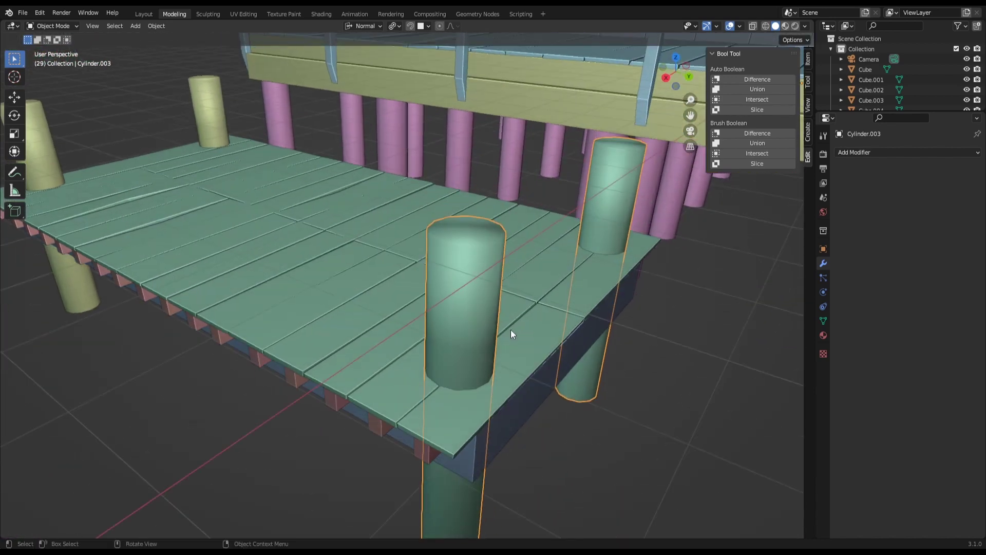
pyautogui.press('Tab')
pyautogui.moveTo(493, 370); pyautogui.dragTo(423, 313, button='middle')
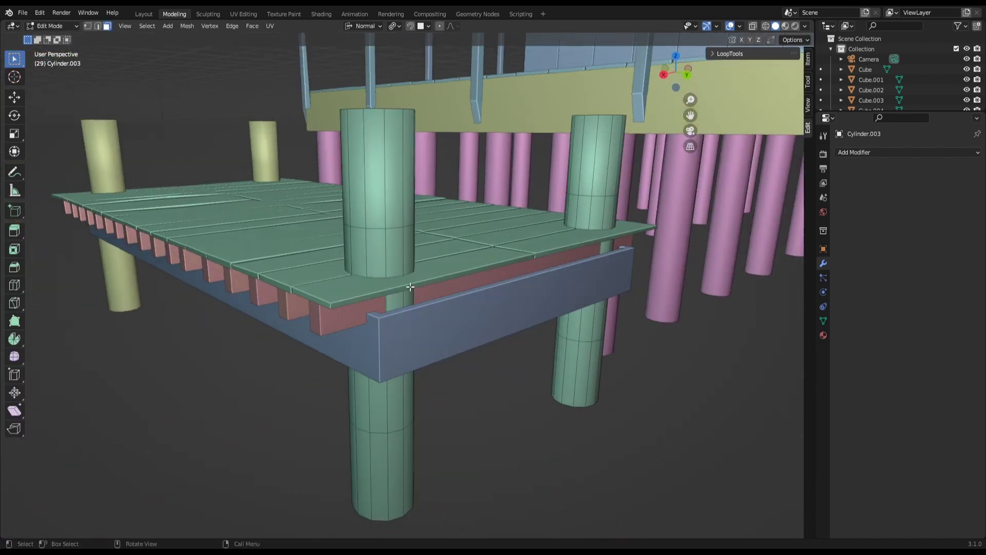
pyautogui.press('Tab')
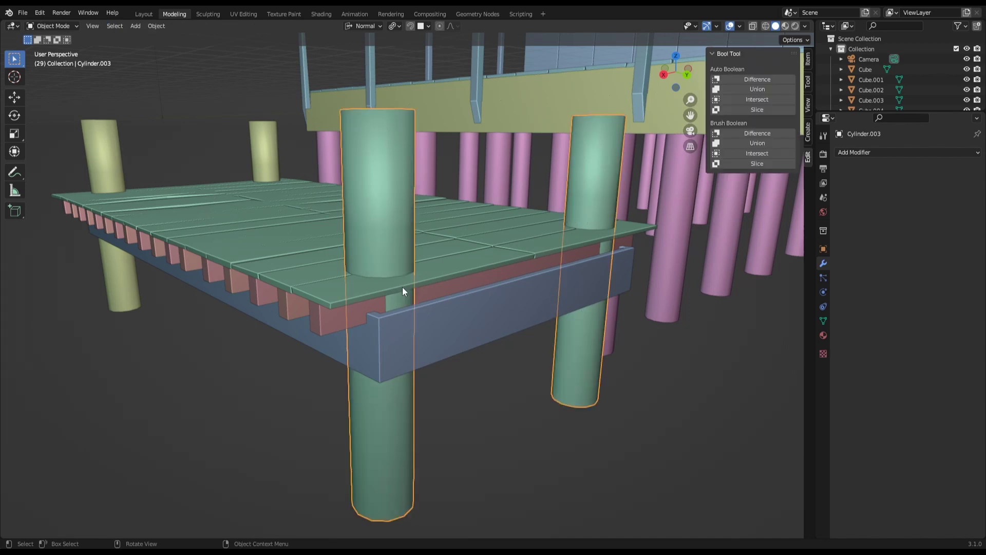
pyautogui.click(402, 287)
pyautogui.press('Tab')
pyautogui.click(402, 287)
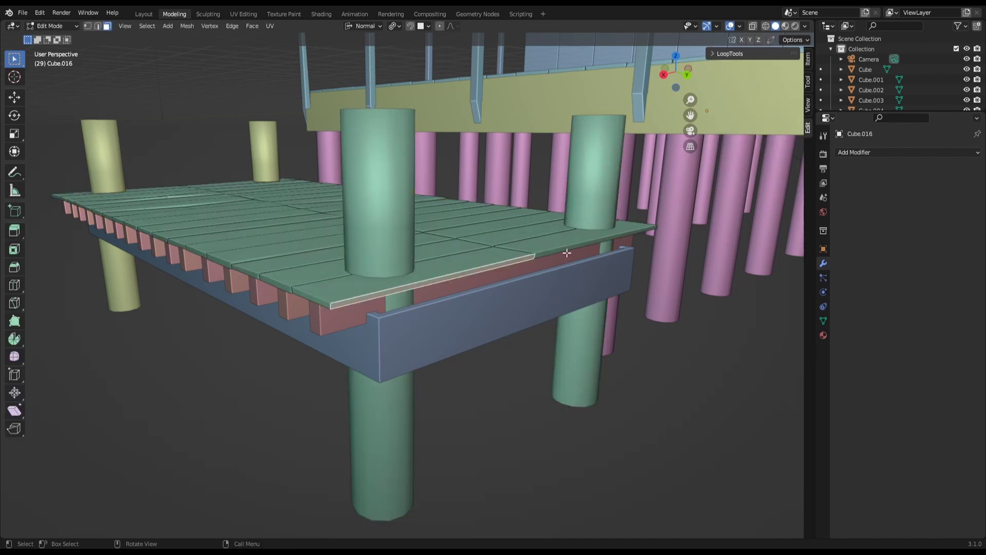
# - Stretch the plank's end edge 0.60148 along global Y past the side beam, then deselect all
pyautogui.moveTo(565, 249); pyautogui.dragTo(586, 256, button='middle')
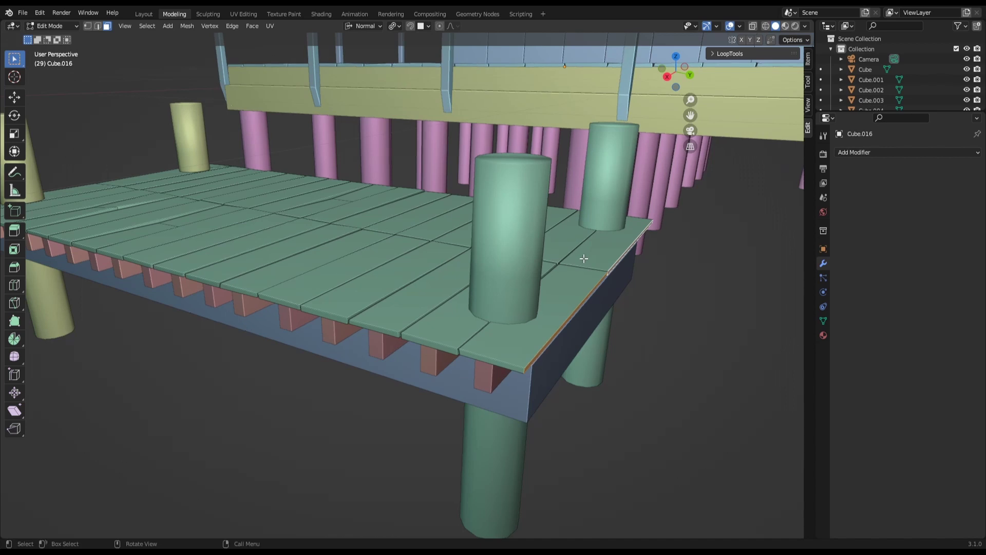
pyautogui.press('g')
pyautogui.press('y')
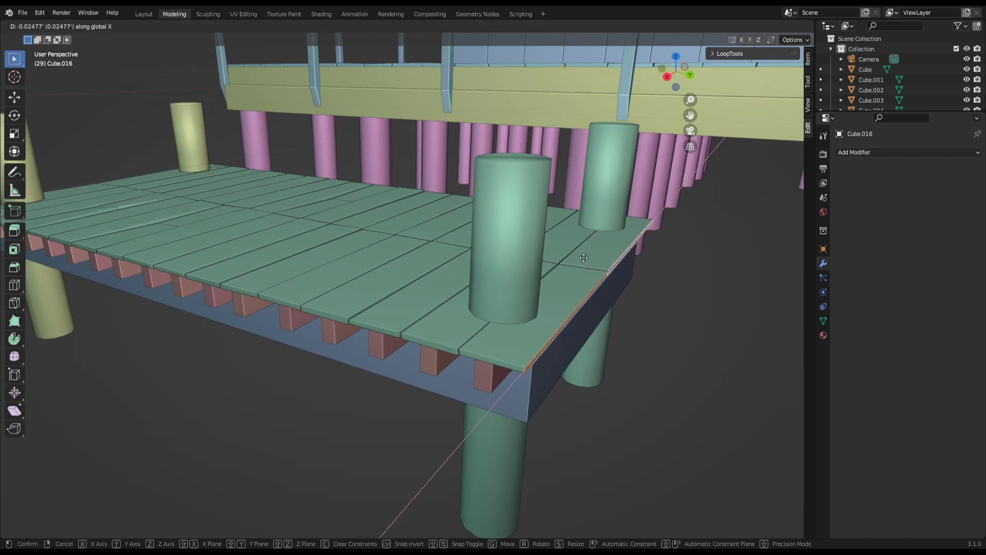
pyautogui.press('g')
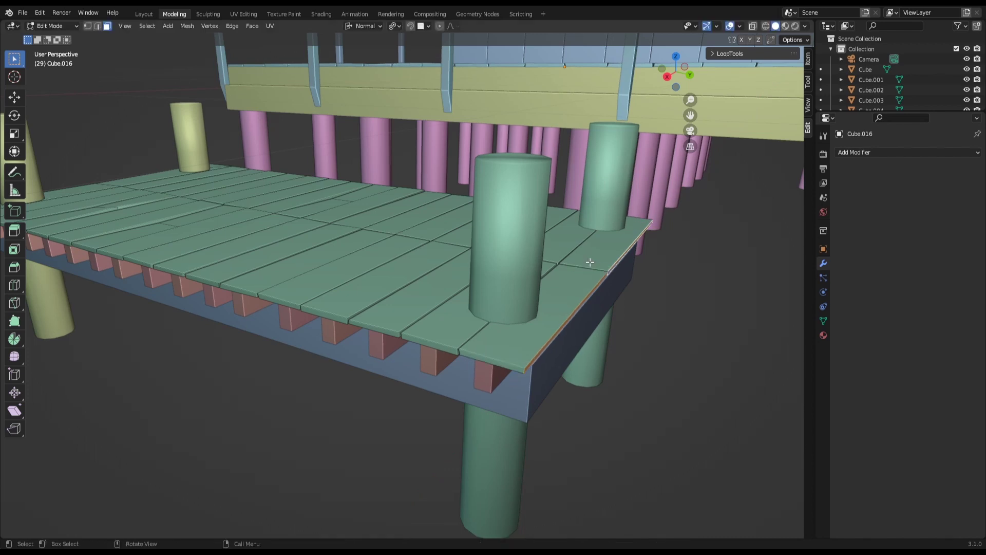
pyautogui.press('g')
pyautogui.press('y')
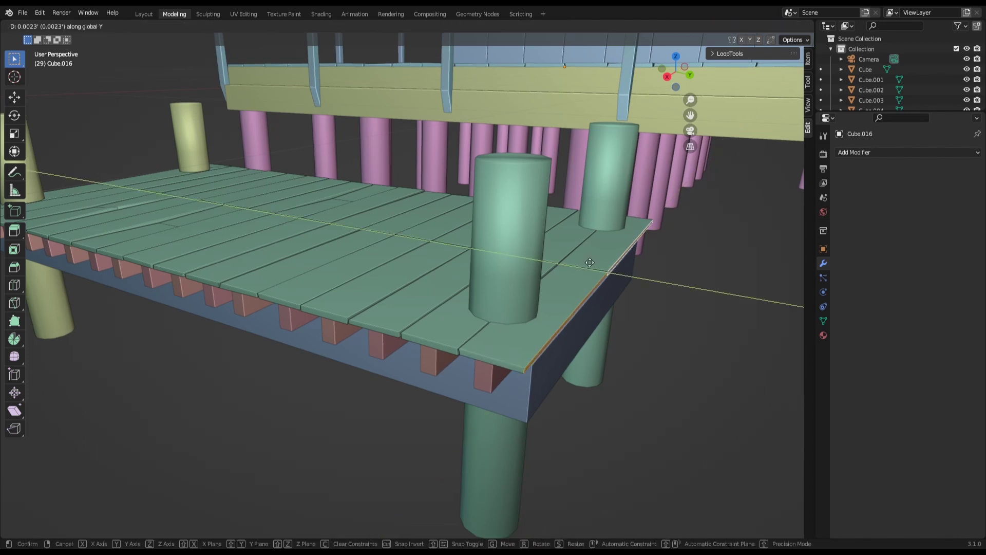
pyautogui.click(614, 281)
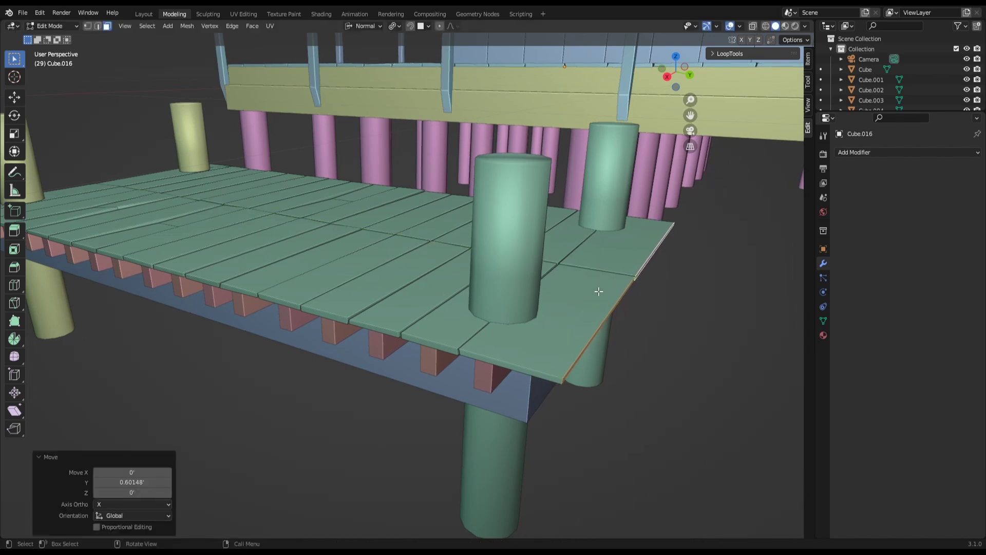
pyautogui.moveTo(598, 291); pyautogui.dragTo(588, 278, button='middle')
pyautogui.hotkey('alt', 'a')
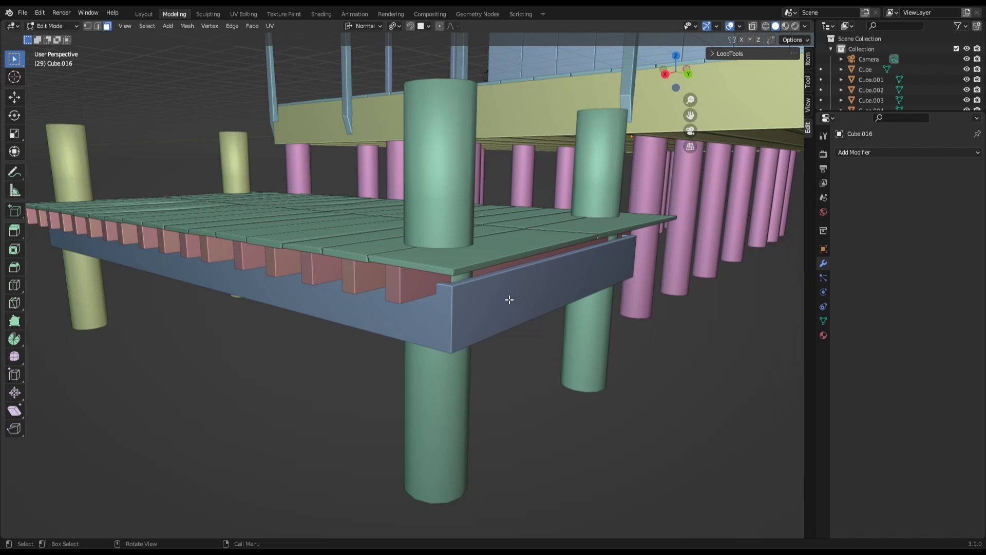
# - Select the blue beam Cube.014's front, end and top faces
pyautogui.click(501, 292)
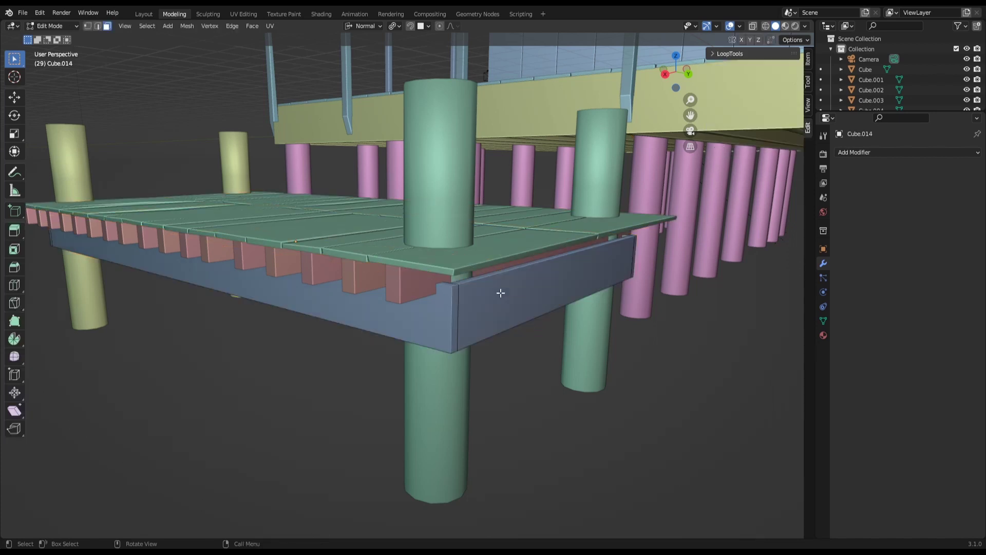
pyautogui.click(501, 293)
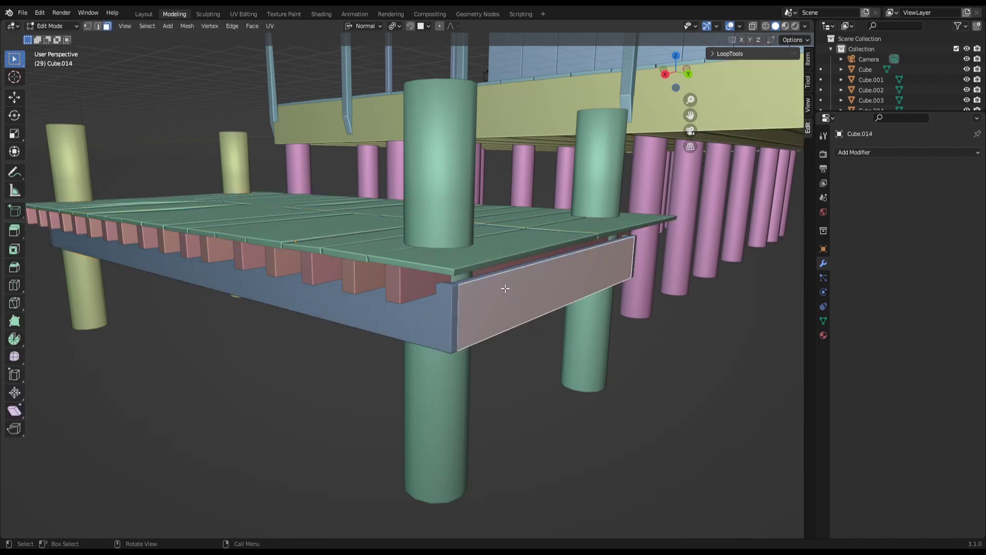
pyautogui.scroll(2, 505, 289)
pyautogui.scroll(2, 506, 286)
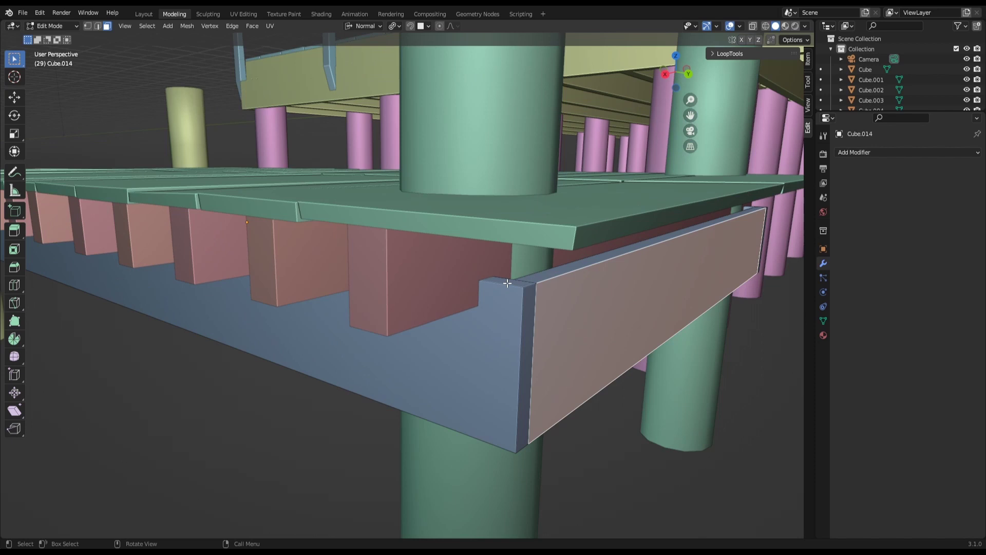
pyautogui.keyDown('shift'); pyautogui.click(528, 306); pyautogui.keyUp('shift')
pyautogui.keyDown('shift'); pyautogui.click(543, 279); pyautogui.keyUp('shift')
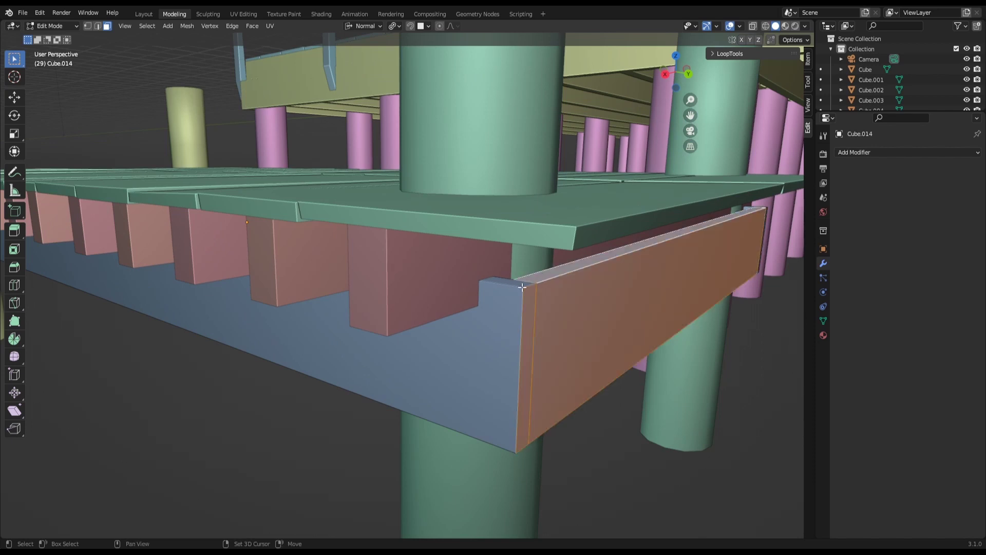
pyautogui.moveTo(522, 285); pyautogui.dragTo(554, 253, button='middle')
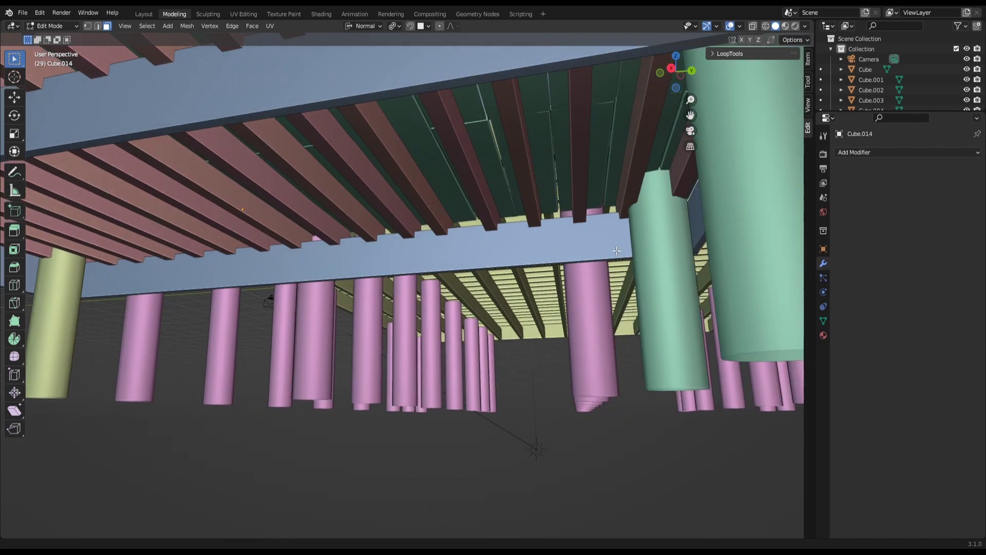
pyautogui.moveTo(617, 250)
pyautogui.mouseDown(button='middle')
pyautogui.moveTo(517, 194)
pyautogui.moveTo(573, 200)
pyautogui.moveTo(465, 168)
pyautogui.moveTo(434, 185)
pyautogui.moveTo(443, 196)
pyautogui.moveTo(433, 252)
pyautogui.mouseUp(button='middle')
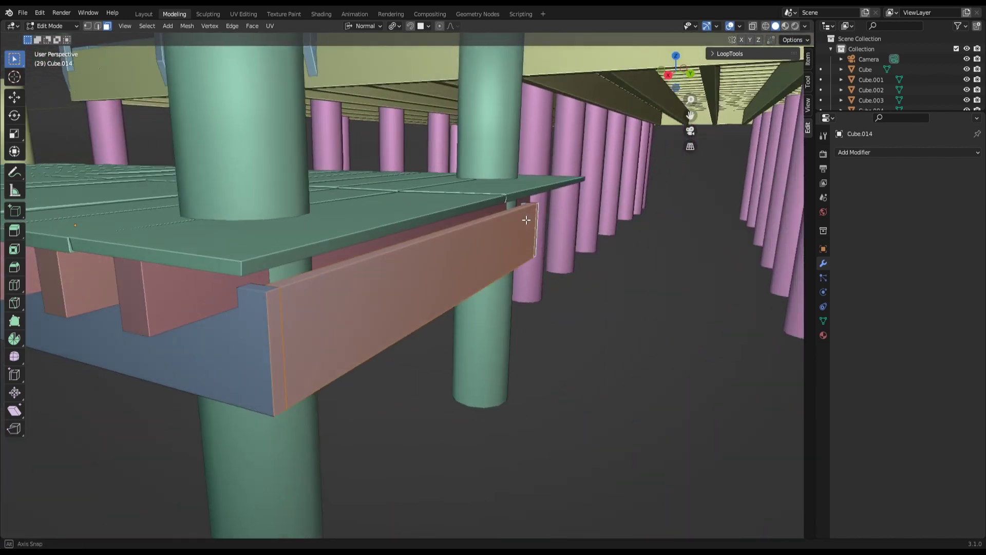
pyautogui.moveTo(351, 287)
pyautogui.keyDown('shift'); pyautogui.mouseDown(button='middle')
pyautogui.moveTo(365, 292)
pyautogui.moveTo(538, 212)
pyautogui.moveTo(381, 285)
pyautogui.mouseUp(button='middle'); pyautogui.keyUp('shift')
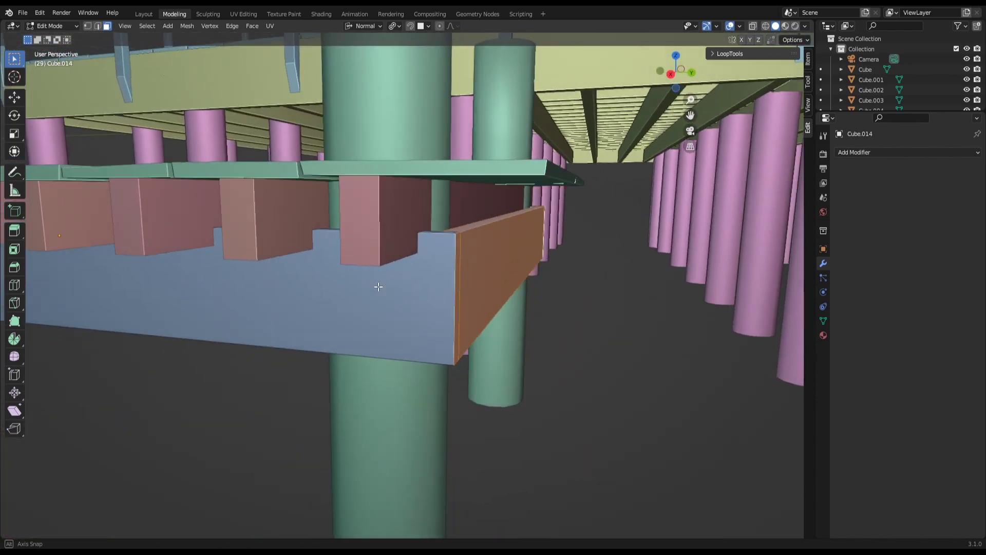
# - Move the selected beam faces 0.74525 along global Y and return to Object Mode
pyautogui.press('g')
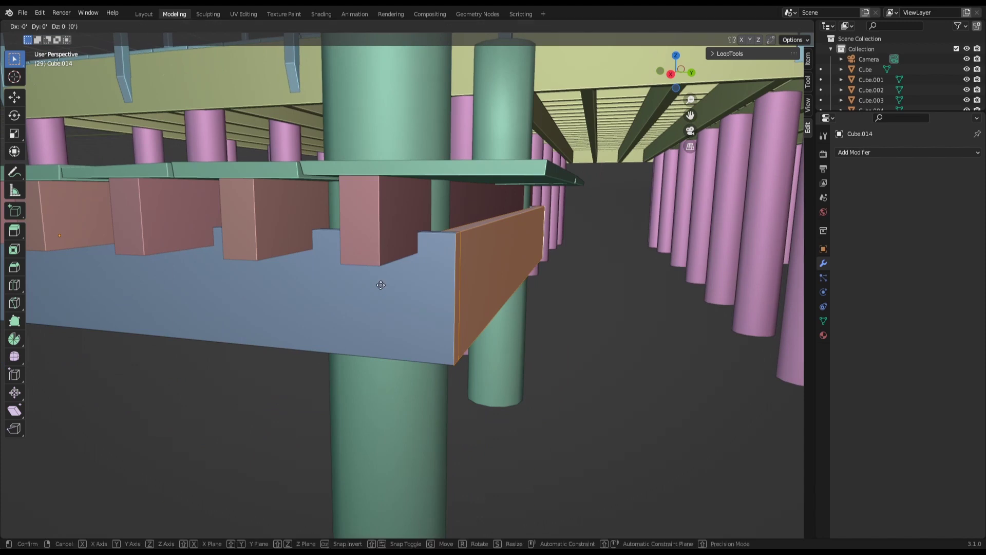
pyautogui.press('y')
pyautogui.press('y')
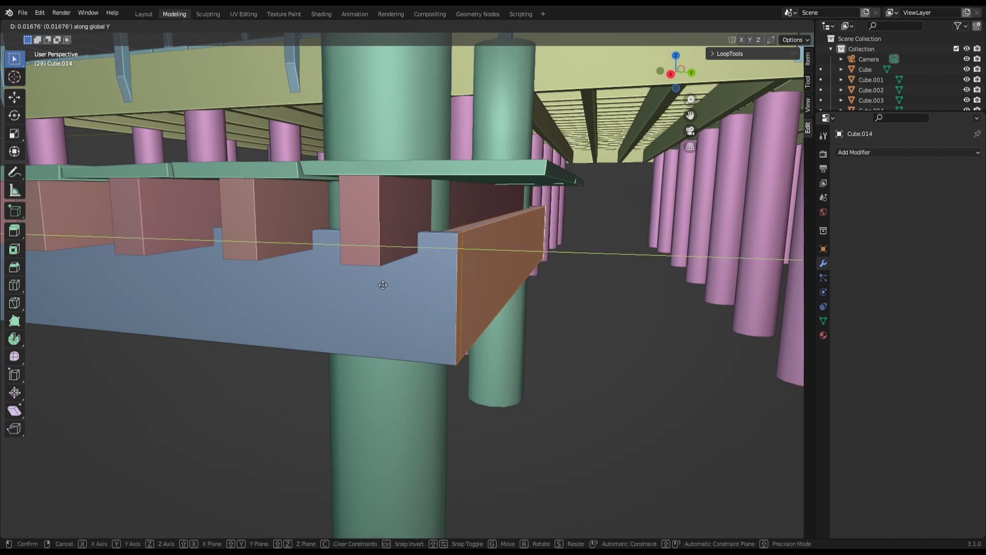
pyautogui.click(425, 295)
pyautogui.moveTo(424, 294); pyautogui.dragTo(435, 294, button='middle')
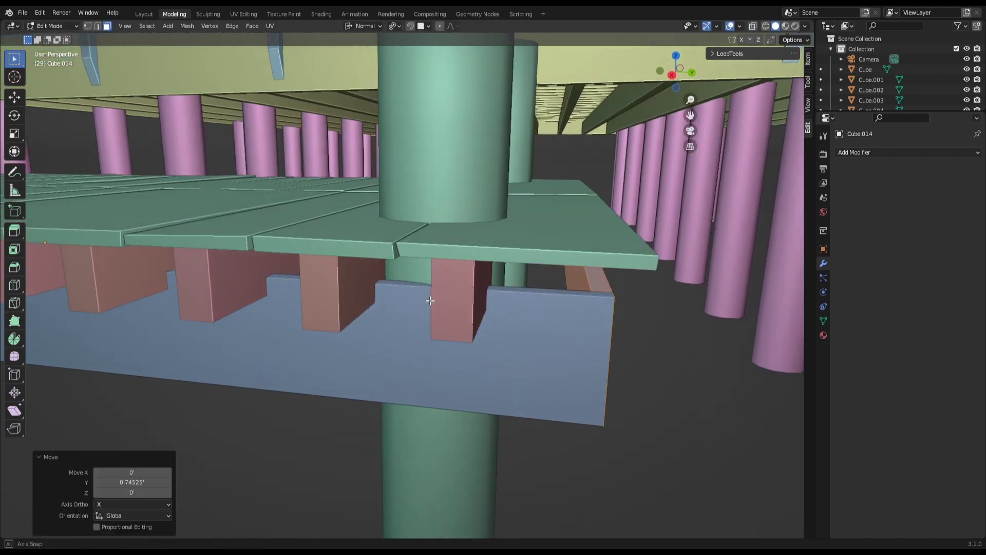
pyautogui.moveTo(473, 235); pyautogui.dragTo(481, 227, button='middle')
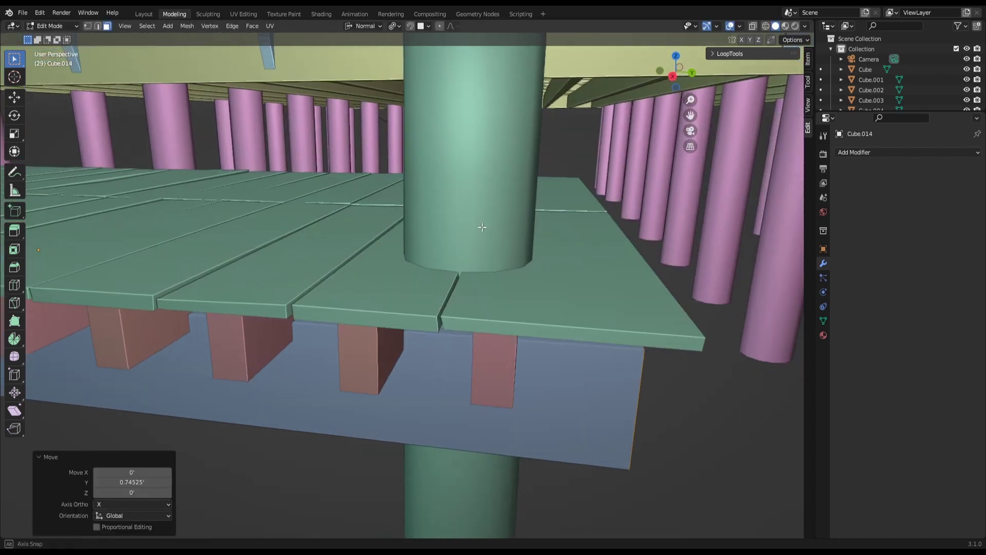
pyautogui.press('Tab')
pyautogui.click(473, 233)
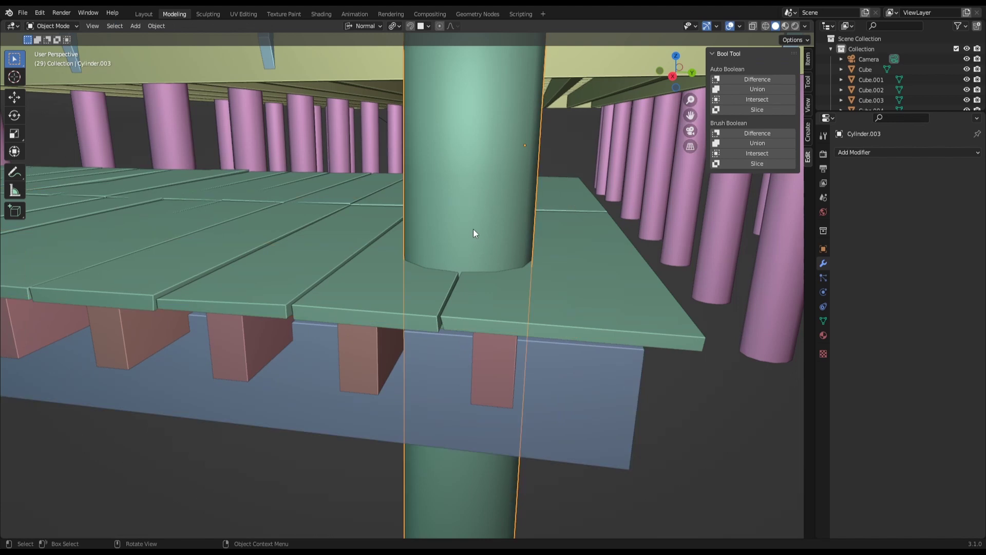
# - Move green column Cylinder.003 0.73634 along Y, then nudge it another 0.056472
pyautogui.scroll(-3, 473, 229)
pyautogui.press('g')
pyautogui.press('y')
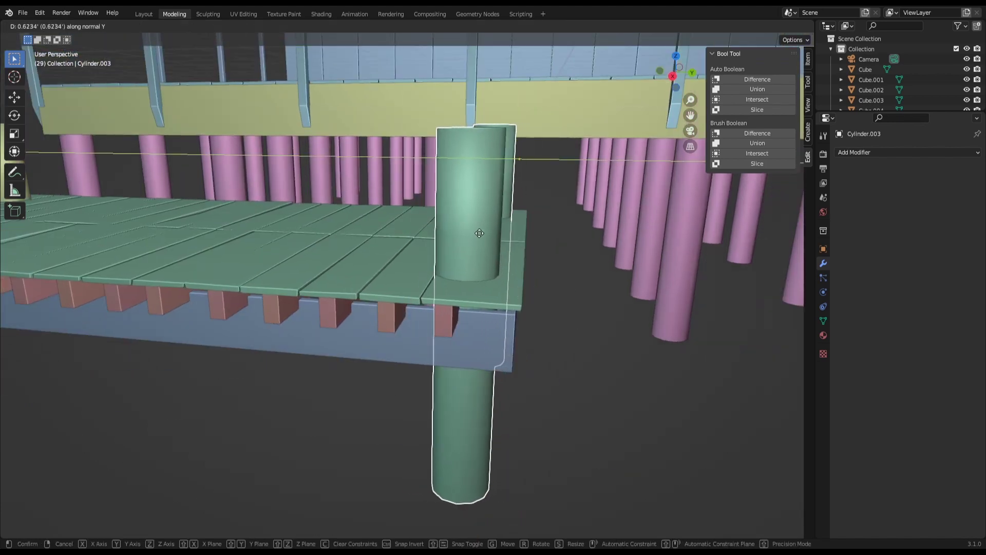
pyautogui.click(480, 234)
pyautogui.moveTo(479, 234)
pyautogui.mouseDown(button='middle')
pyautogui.moveTo(470, 265)
pyautogui.moveTo(461, 263)
pyautogui.moveTo(465, 237)
pyautogui.mouseUp(button='middle')
pyautogui.press('g')
pyautogui.press('y')
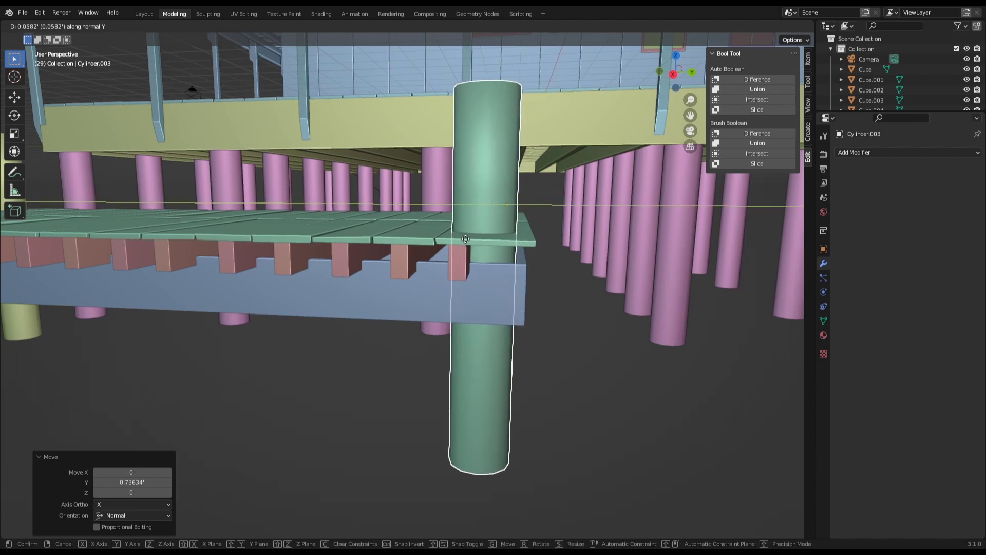
pyautogui.click(465, 238)
pyautogui.moveTo(466, 238)
pyautogui.mouseDown(button='middle')
pyautogui.moveTo(463, 254)
pyautogui.moveTo(475, 230)
pyautogui.mouseUp(button='middle')
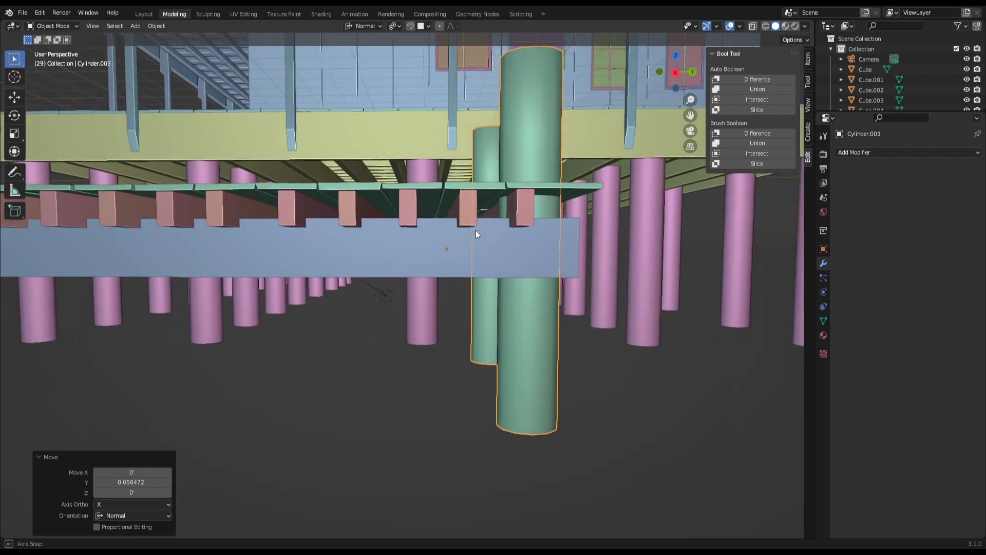
pyautogui.click(523, 207)
# - Select a whole red stub in Cube.017 and slide it 0.44096 along normal Y
pyautogui.press('Tab')
pyautogui.click(522, 208)
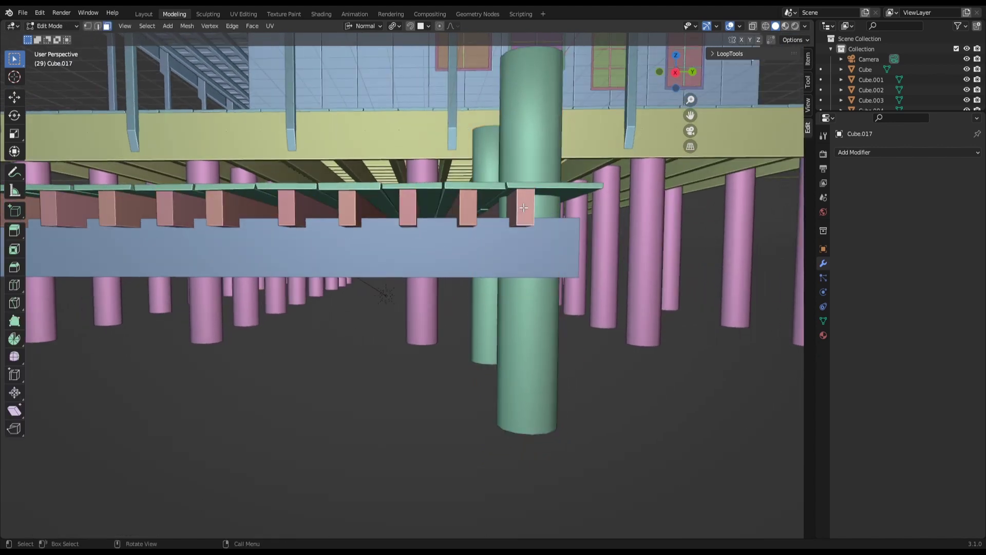
pyautogui.hotkey('ctrl', 'l')
pyautogui.rightClick(525, 207)
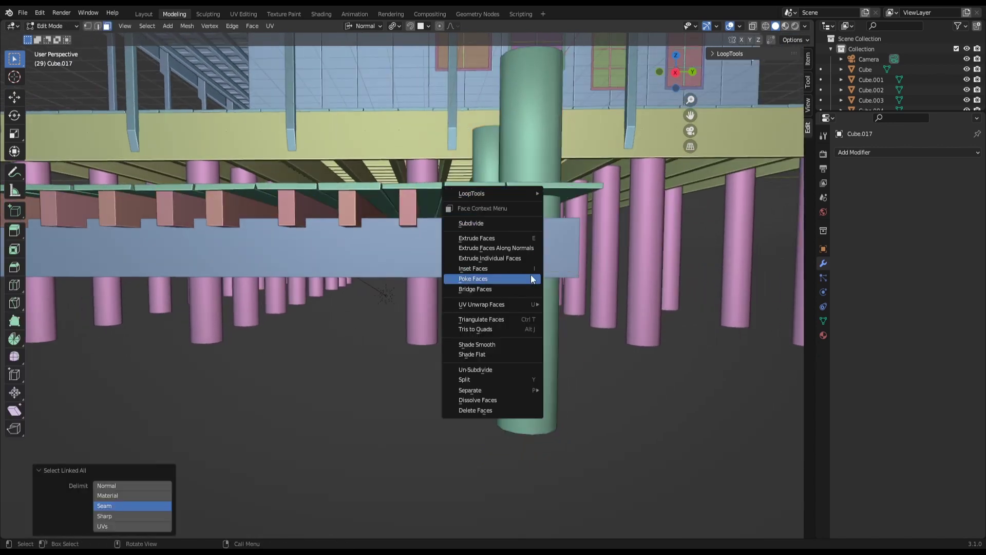
pyautogui.moveTo(717, 315); pyautogui.dragTo(643, 326, button='middle')
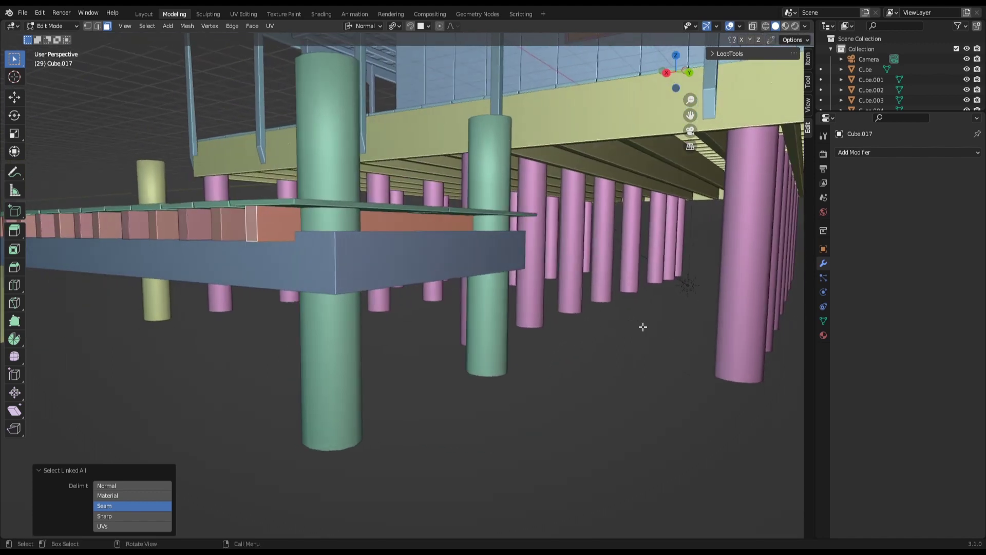
pyautogui.press('g')
pyautogui.press('y')
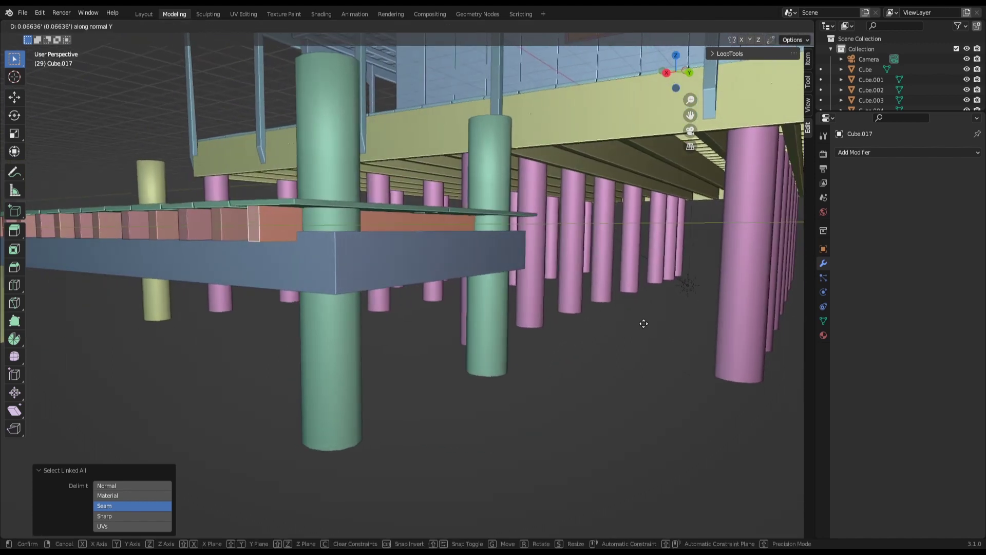
pyautogui.click(655, 328)
pyautogui.moveTo(629, 330)
pyautogui.mouseDown(button='middle')
pyautogui.moveTo(479, 307)
pyautogui.moveTo(499, 337)
pyautogui.mouseUp(button='middle')
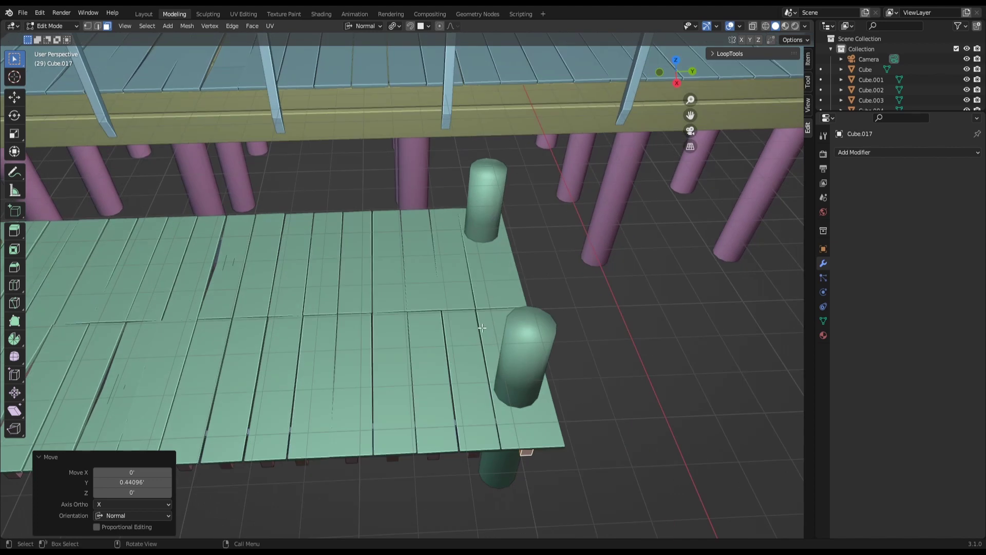
pyautogui.moveTo(482, 328); pyautogui.dragTo(453, 307, button='middle')
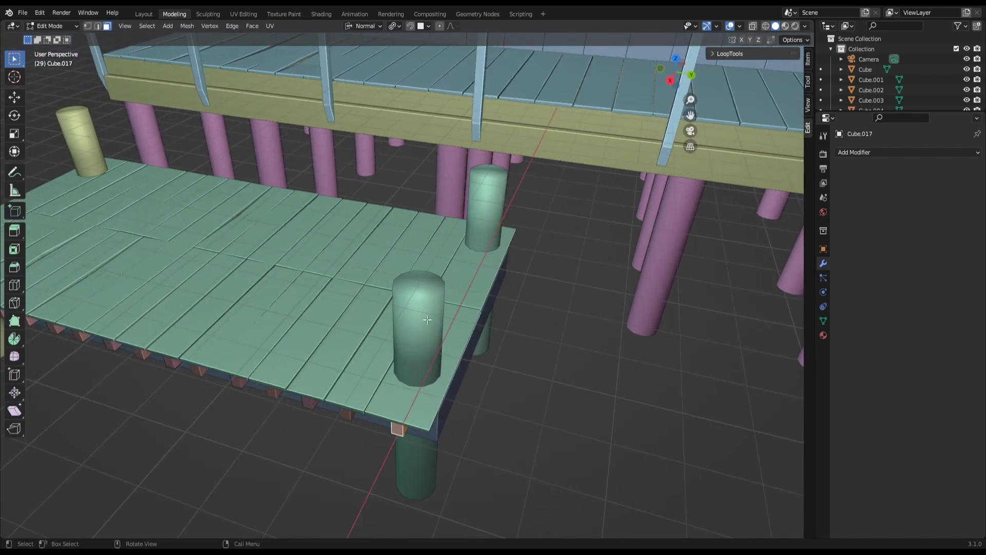
# - Copy the green dock post pair and move the copy 1.7135 along normal Y
pyautogui.press('Tab')
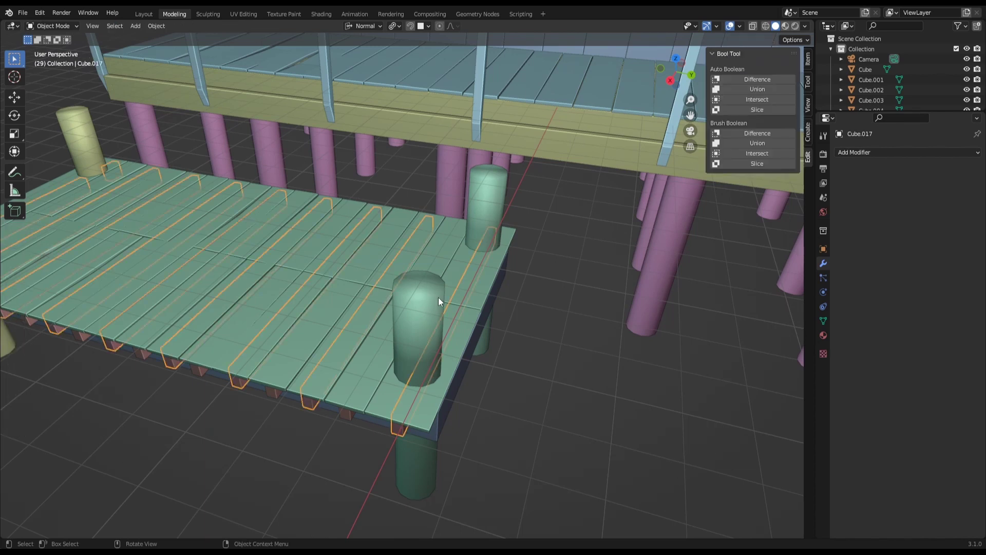
pyautogui.click(430, 302)
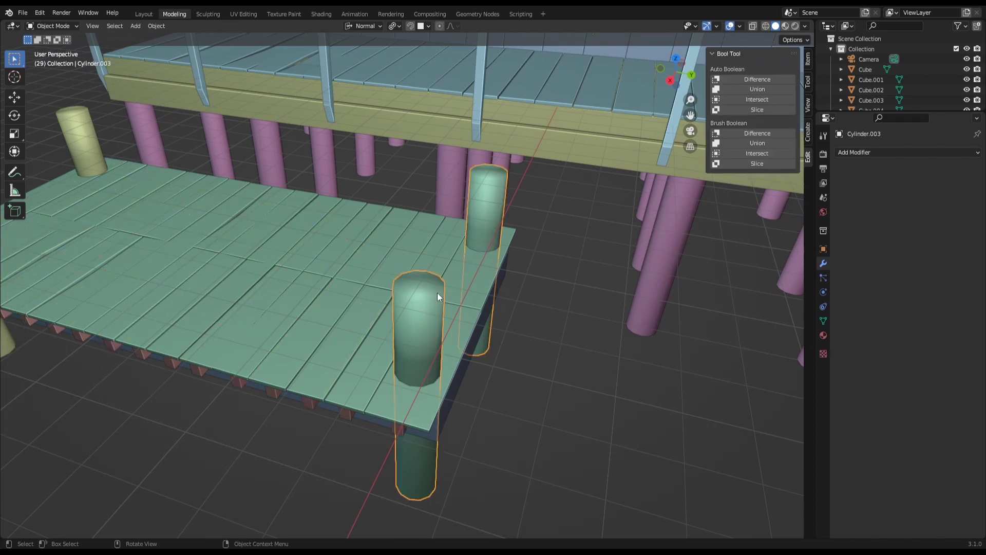
pyautogui.hotkey('shift', 'd')
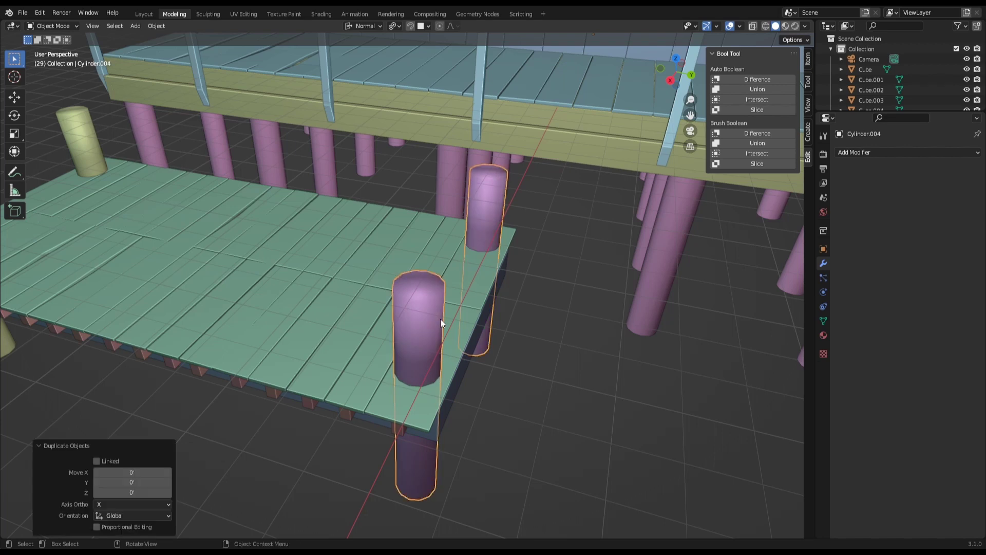
pyautogui.press('g')
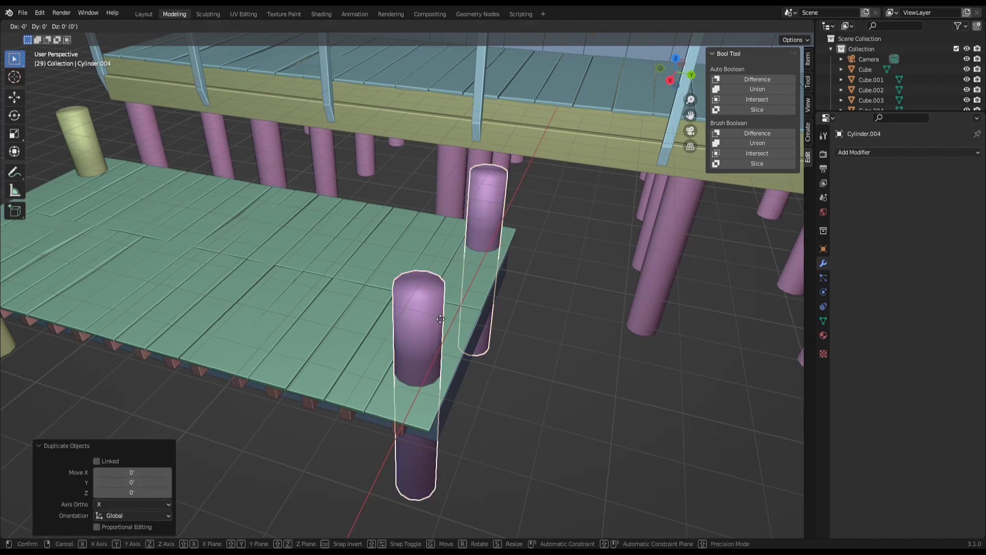
pyautogui.press('y')
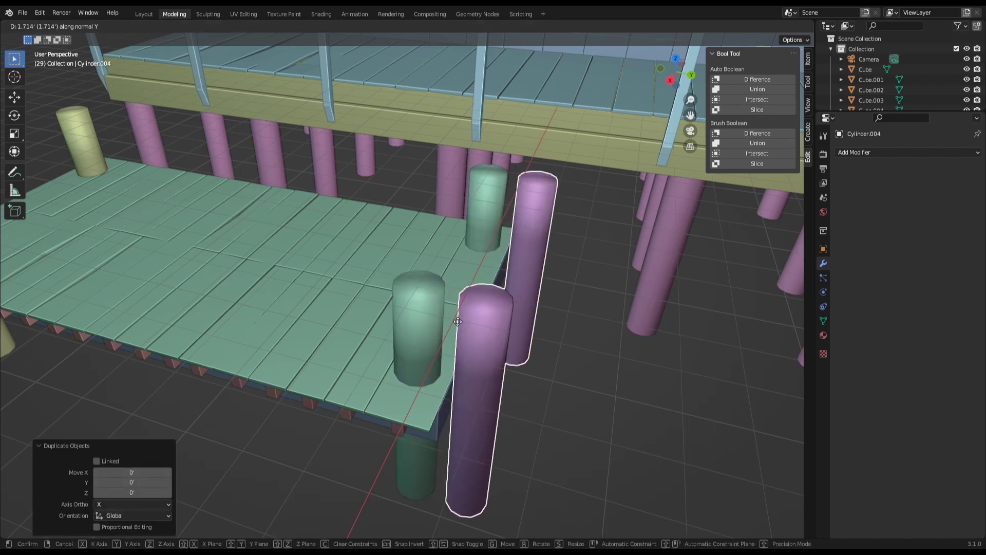
pyautogui.click(457, 322)
# - Make a second post copy further out, offset 2.0465 along normal Y
pyautogui.hotkey('shift', 'd')
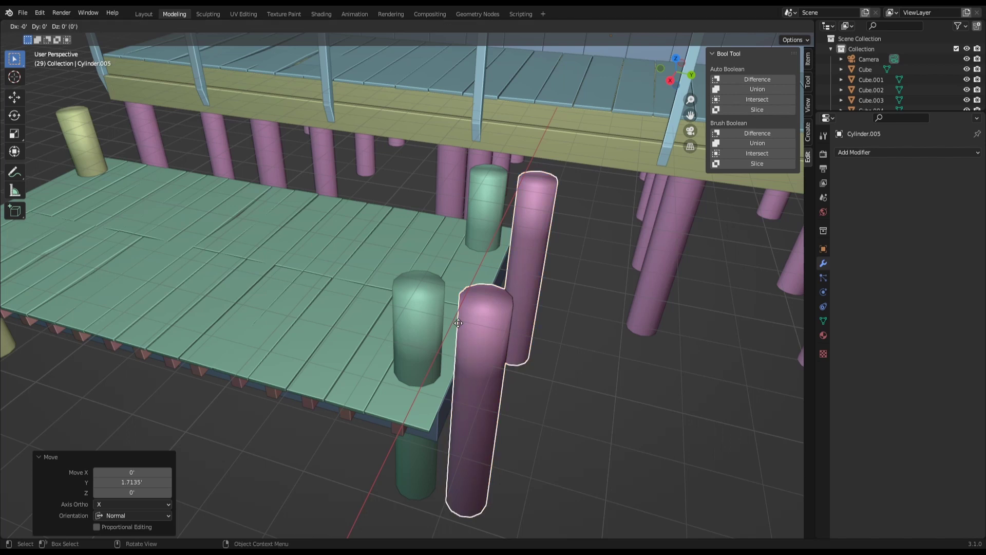
pyautogui.press('y')
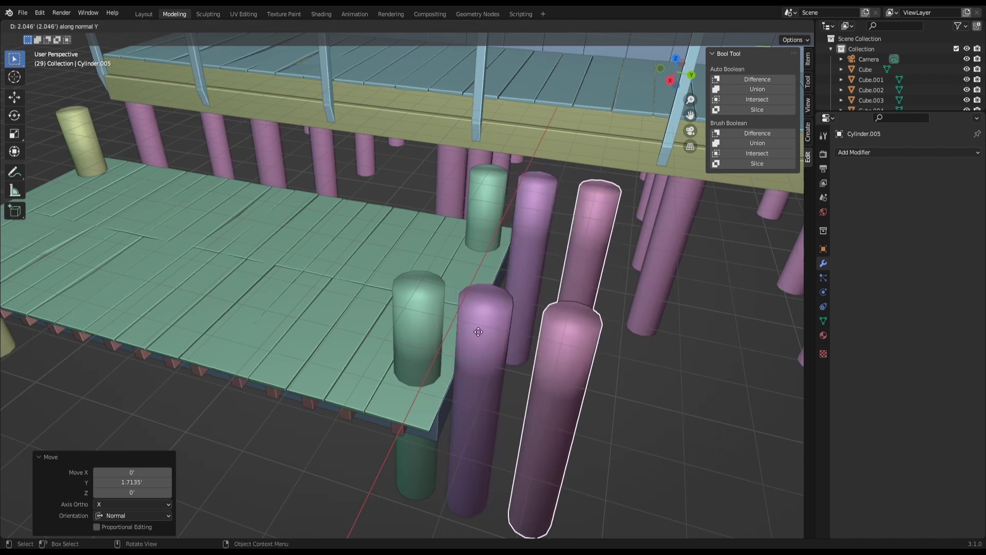
pyautogui.click(476, 331)
pyautogui.moveTo(475, 331); pyautogui.dragTo(494, 334, button='middle')
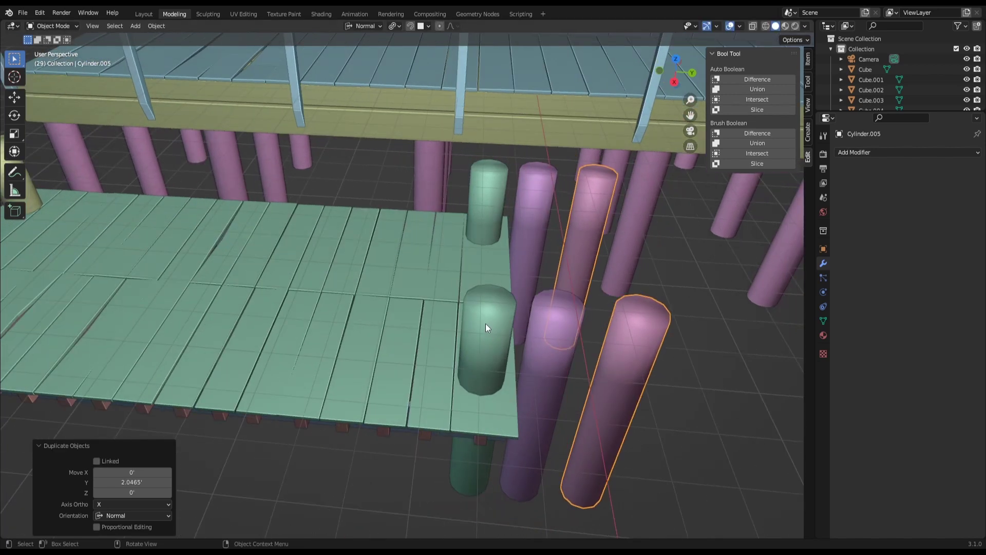
pyautogui.click(485, 322)
# - Bool-subtract the green posts from the dock floor and set the nearer pink posts into the holes
pyautogui.keyDown('shift'); pyautogui.click(474, 409); pyautogui.keyUp('shift')
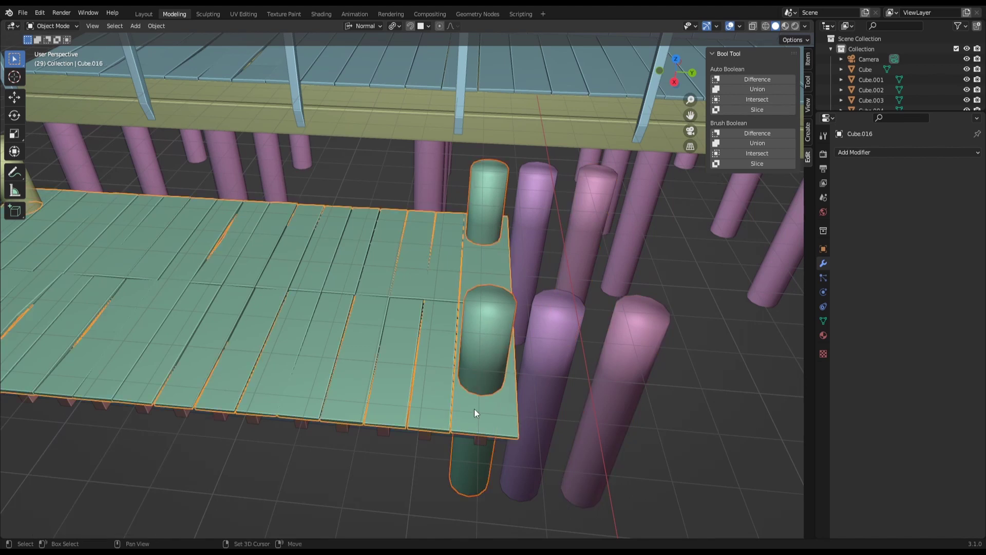
pyautogui.click(772, 81)
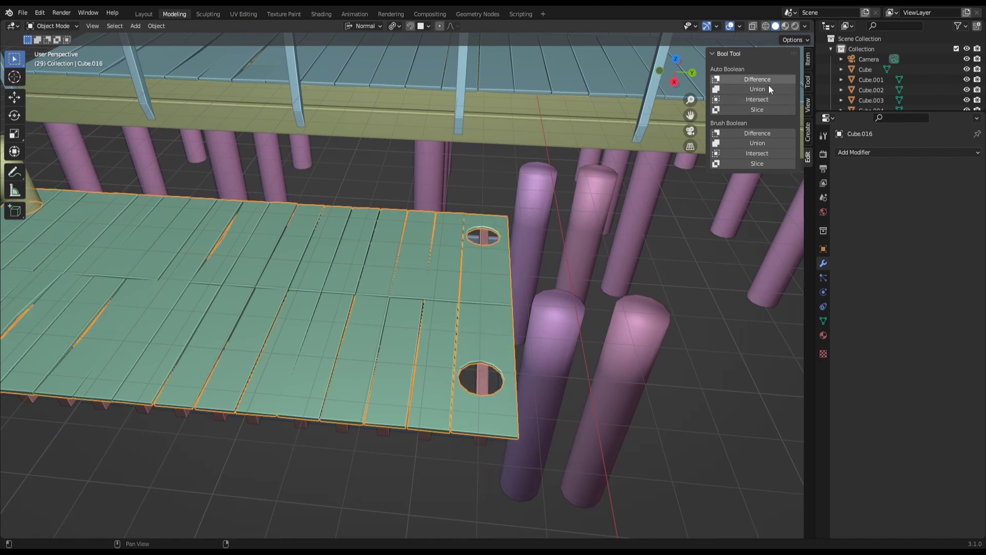
pyautogui.click(562, 338)
pyautogui.press('g')
pyautogui.press('y')
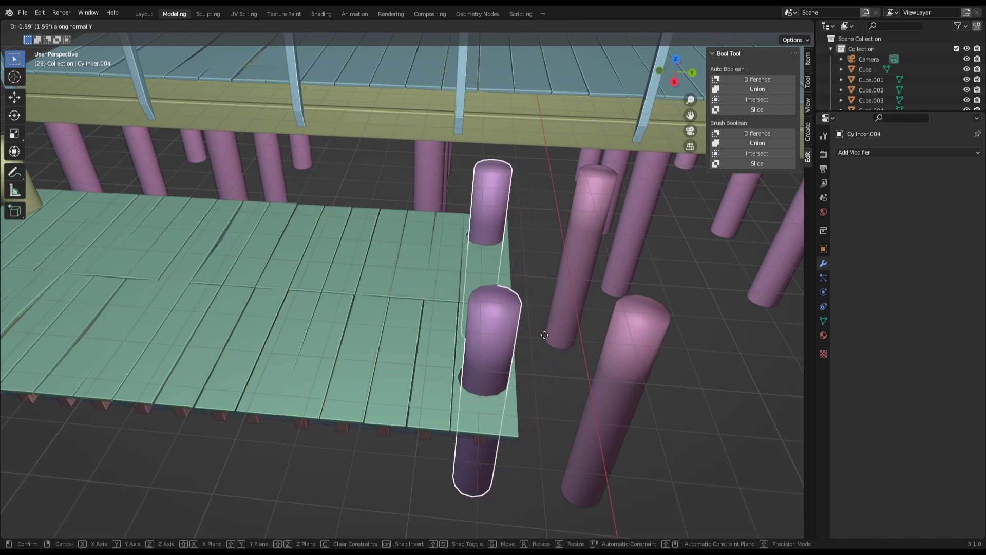
pyautogui.click(545, 337)
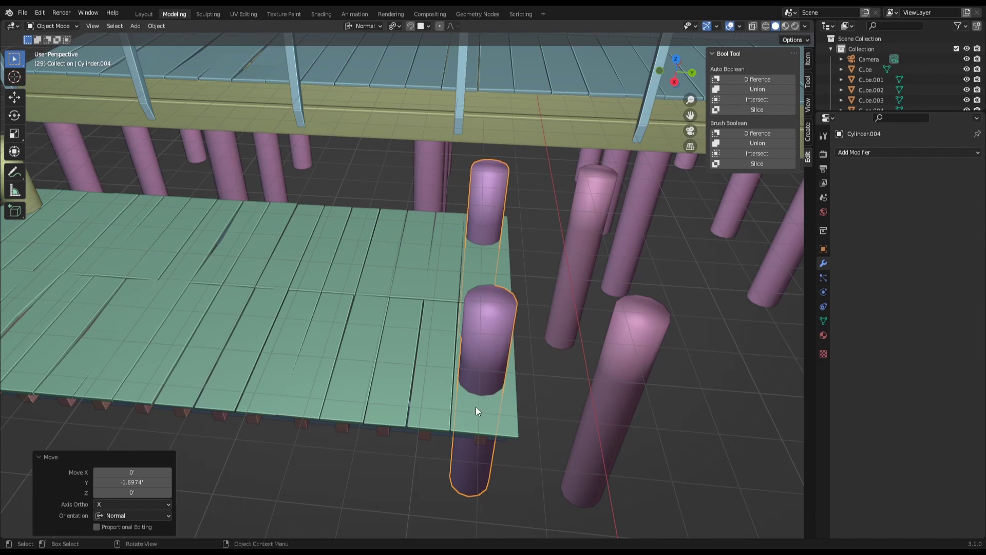
pyautogui.moveTo(476, 406); pyautogui.dragTo(531, 290, button='middle')
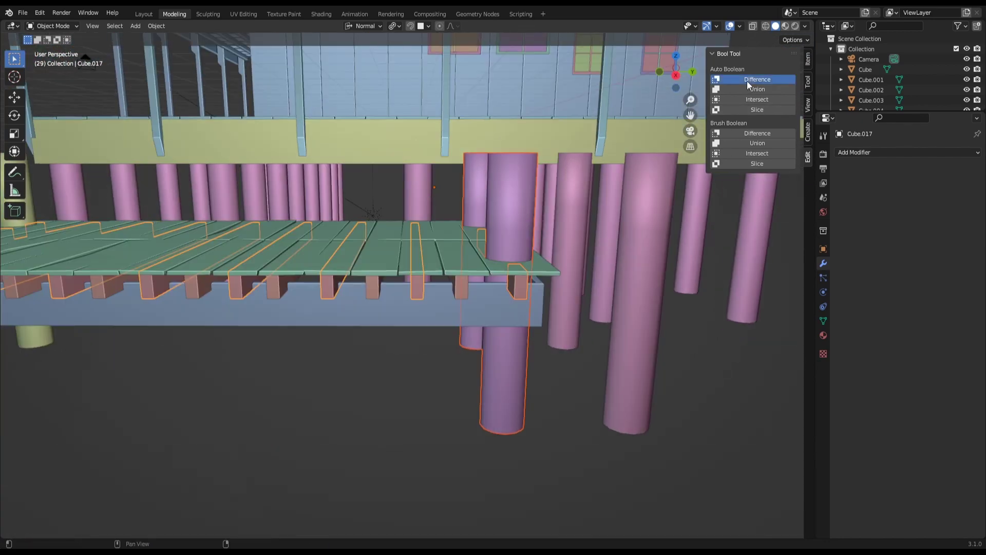
# - Cut post holes through the planks and slide the last pink pair into them along Y
pyautogui.click(747, 81)
pyautogui.moveTo(668, 165)
pyautogui.mouseDown(button='middle')
pyautogui.moveTo(557, 258)
pyautogui.moveTo(571, 287)
pyautogui.mouseUp(button='middle')
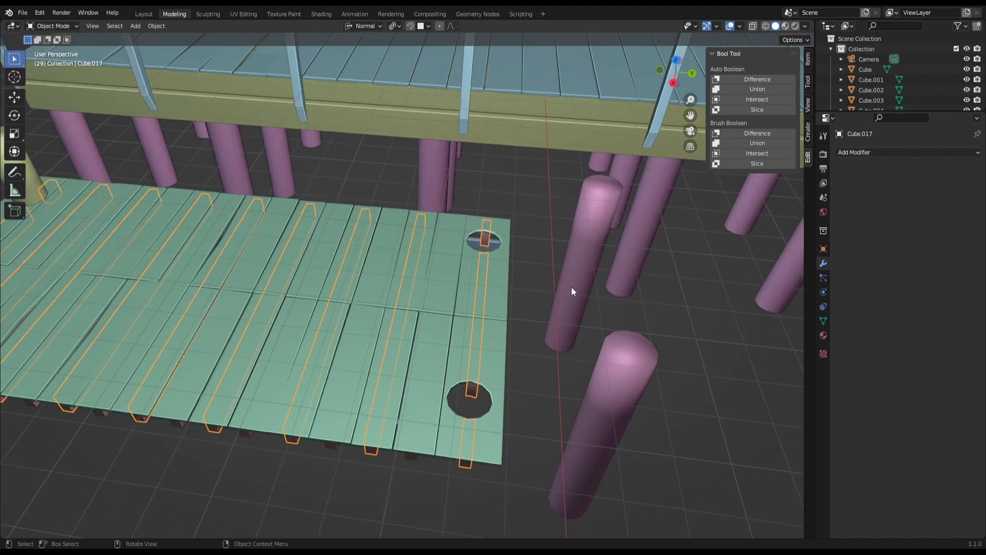
pyautogui.click(628, 354)
pyautogui.press('g')
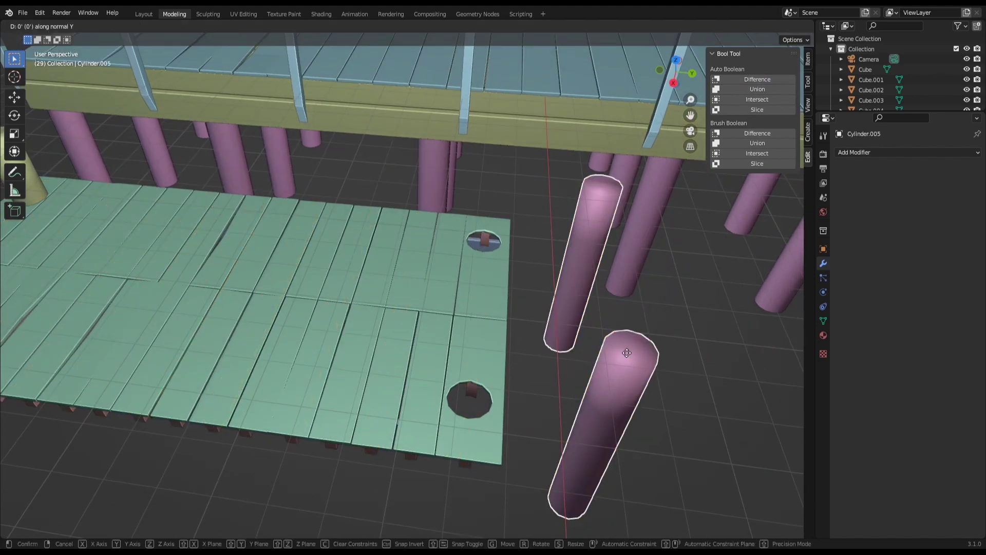
pyautogui.press('y')
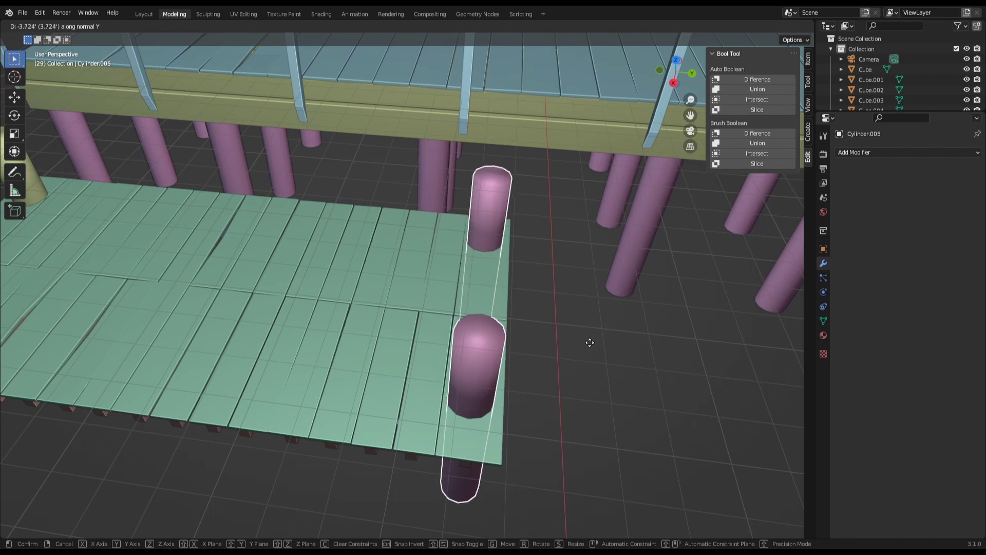
pyautogui.click(590, 342)
pyautogui.moveTo(520, 369)
pyautogui.mouseDown(button='middle')
pyautogui.moveTo(513, 313)
pyautogui.moveTo(554, 272)
pyautogui.moveTo(462, 304)
pyautogui.moveTo(465, 329)
pyautogui.moveTo(513, 380)
pyautogui.moveTo(473, 366)
pyautogui.moveTo(510, 332)
pyautogui.moveTo(341, 326)
pyautogui.moveTo(391, 348)
pyautogui.moveTo(412, 269)
pyautogui.moveTo(430, 287)
pyautogui.moveTo(407, 346)
pyautogui.moveTo(389, 313)
pyautogui.moveTo(409, 279)
pyautogui.moveTo(398, 301)
pyautogui.moveTo(381, 300)
pyautogui.moveTo(397, 281)
pyautogui.moveTo(377, 292)
pyautogui.mouseUp(button='middle')
pyautogui.press('Tab')
pyautogui.press('Tab')
pyautogui.scroll(-1, 380, 298)
pyautogui.scroll(-3, 383, 293)
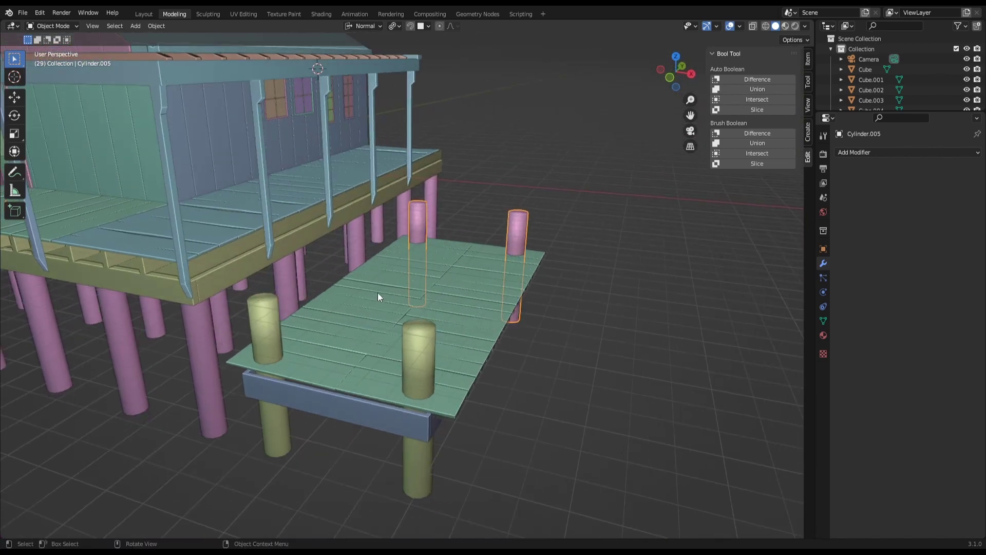
# - Try duplicating the yellow dock posts, then undo and cancel, leaving them unchanged
pyautogui.click(430, 333)
pyautogui.moveTo(429, 329)
pyautogui.mouseDown(button='middle')
pyautogui.moveTo(363, 330)
pyautogui.moveTo(249, 355)
pyautogui.mouseUp(button='middle')
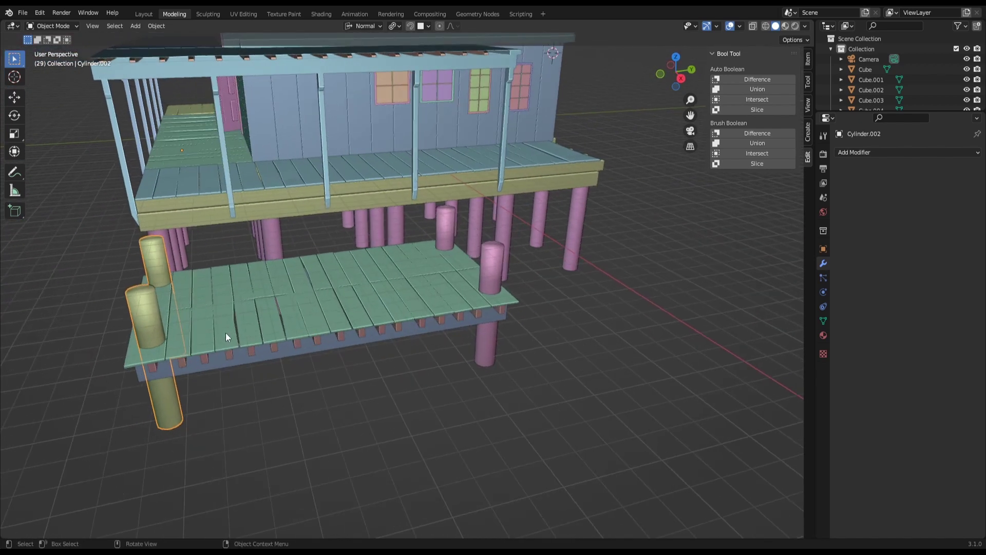
pyautogui.hotkey('shift', 'd')
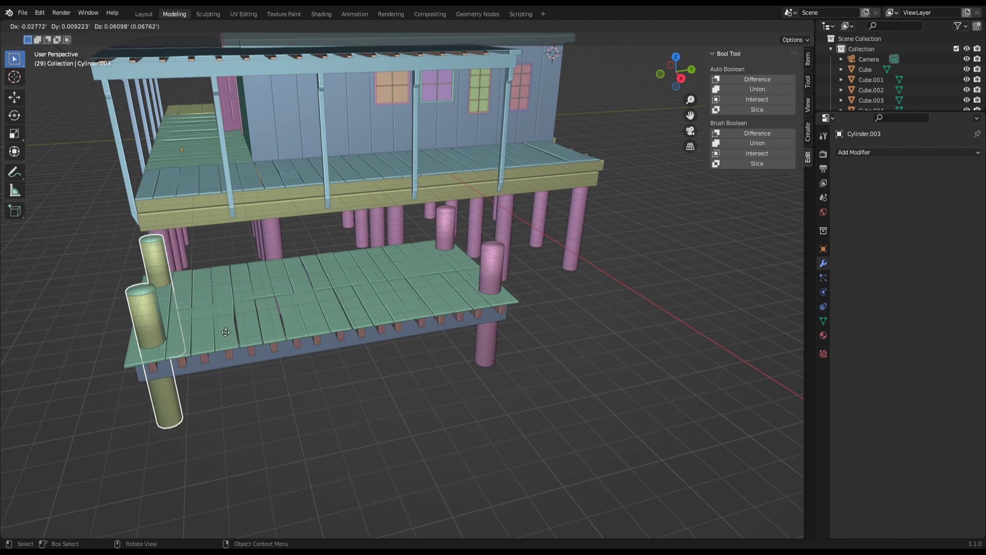
pyautogui.rightClick(226, 332)
pyautogui.hotkey('ctrl', 'z')
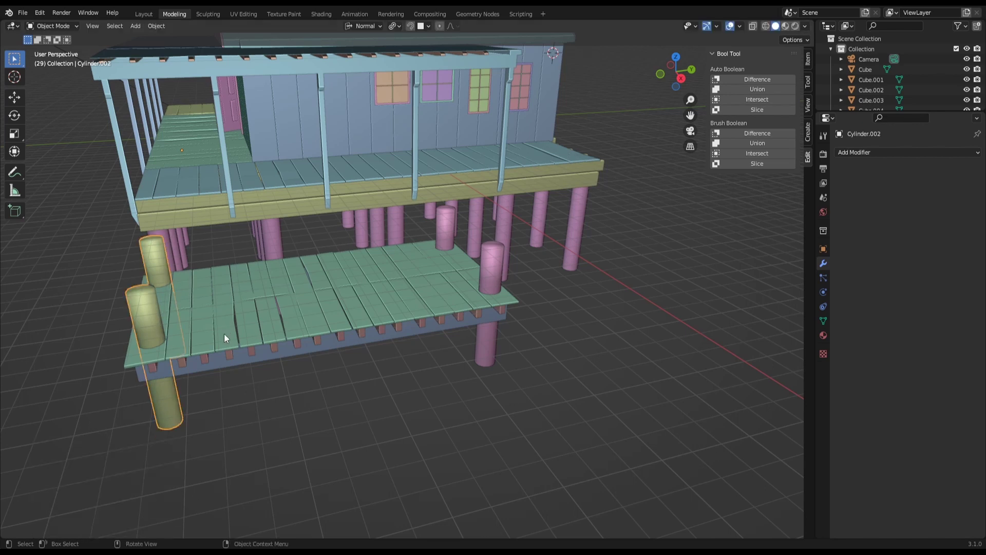
pyautogui.press('g')
pyautogui.rightClick(167, 331)
# - Select the house's pink pilings, Cylinder.001, and enter Edit Mode
pyautogui.moveTo(166, 331)
pyautogui.mouseDown(button='middle')
pyautogui.moveTo(215, 322)
pyautogui.moveTo(267, 296)
pyautogui.mouseUp(button='middle')
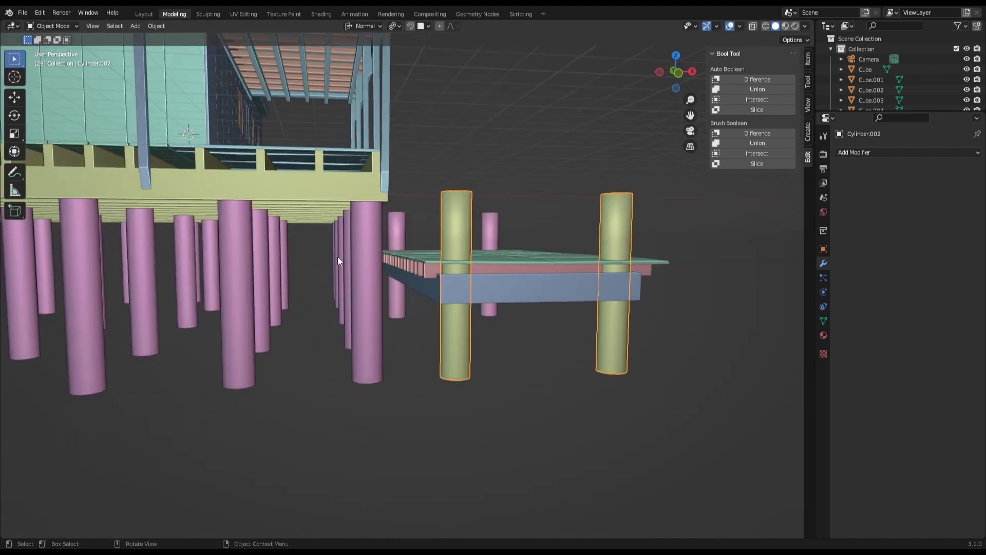
pyautogui.click(365, 250)
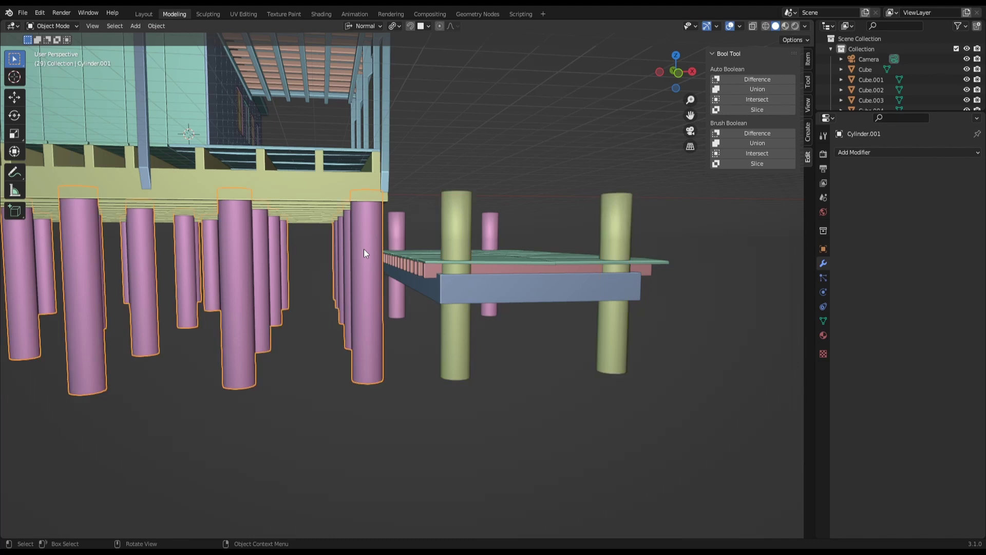
pyautogui.press('Tab')
# - Select one whole piling, duplicate it, and shift the copy along global X
pyautogui.click(367, 243)
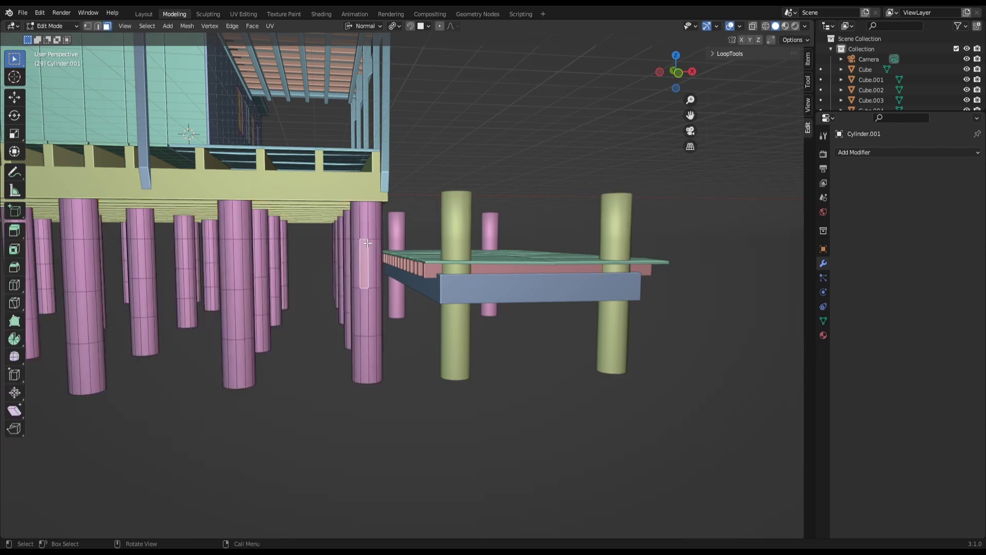
pyautogui.hotkey('ctrl', 'l')
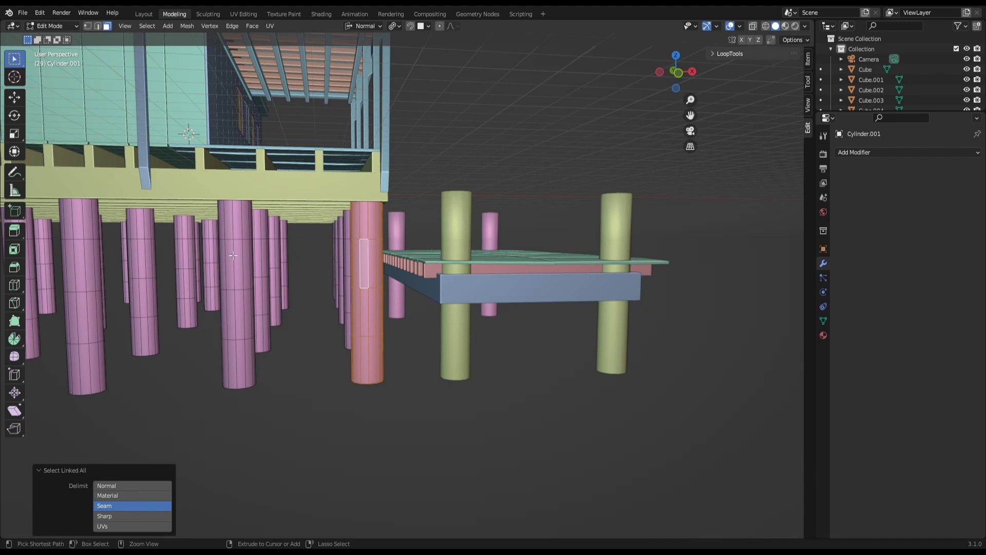
pyautogui.moveTo(255, 253); pyautogui.dragTo(271, 311, button='middle')
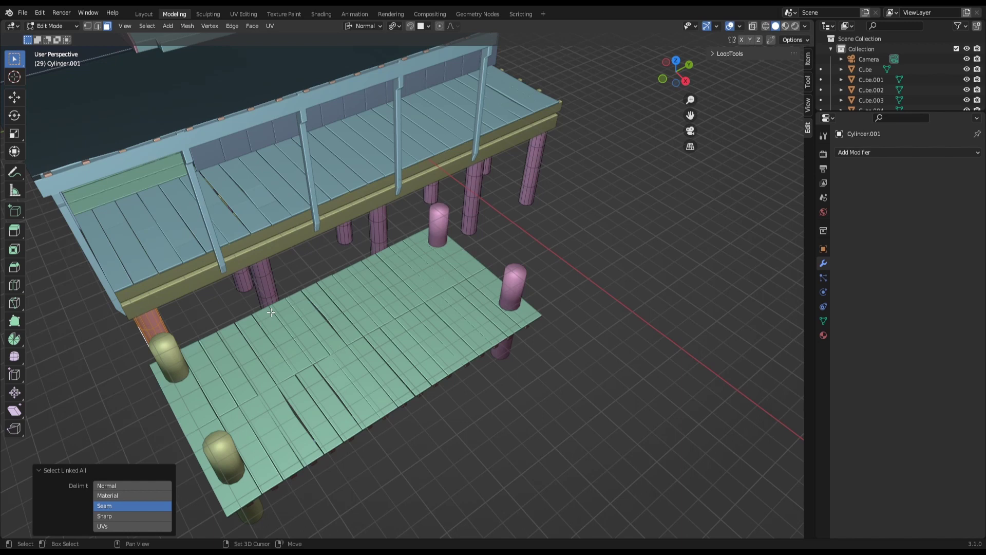
pyautogui.hotkey('shift', 'd')
pyautogui.press('Escape')
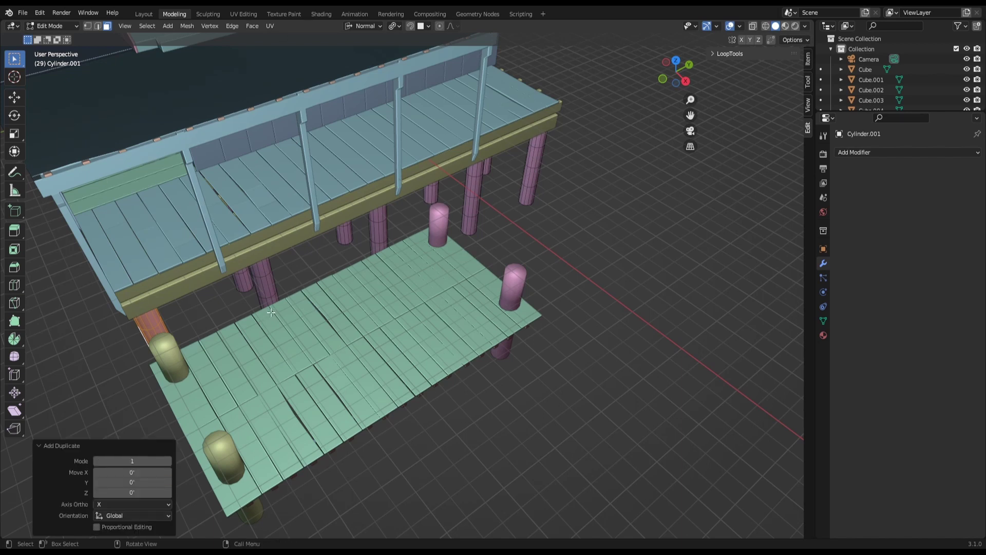
pyautogui.press('g')
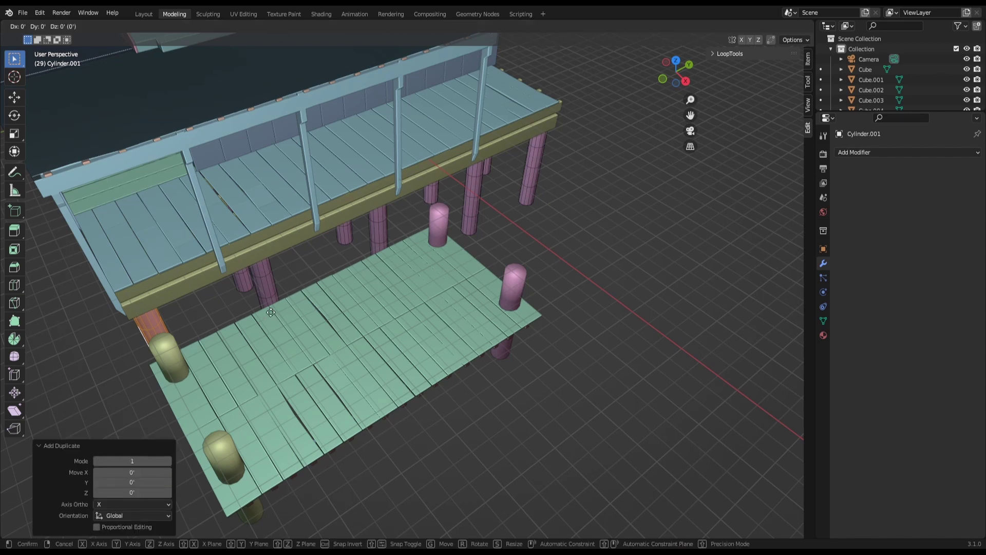
pyautogui.press('x')
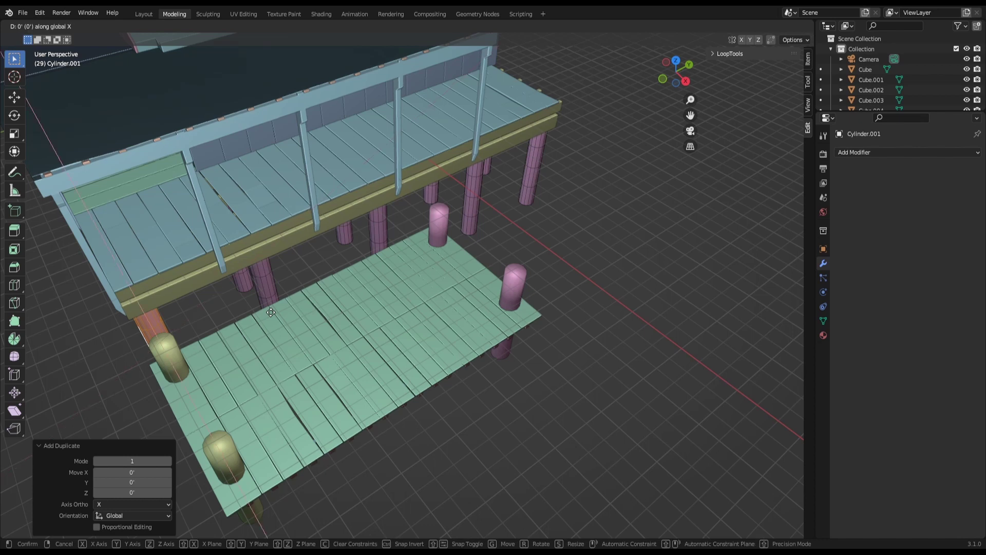
pyautogui.click(305, 408)
# - Move the duplicated post along global Y onto the dock planks
pyautogui.press('g')
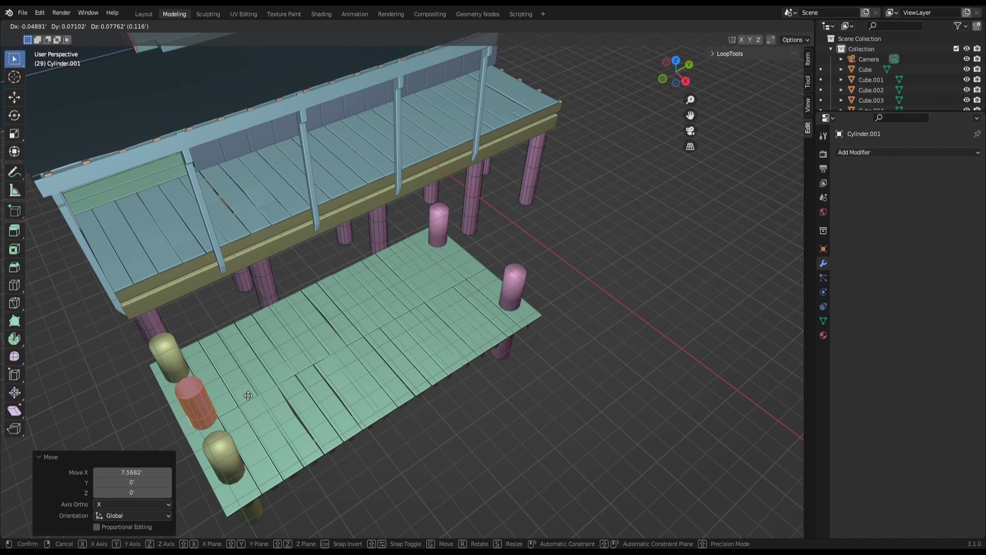
pyautogui.press('y')
pyautogui.press('y')
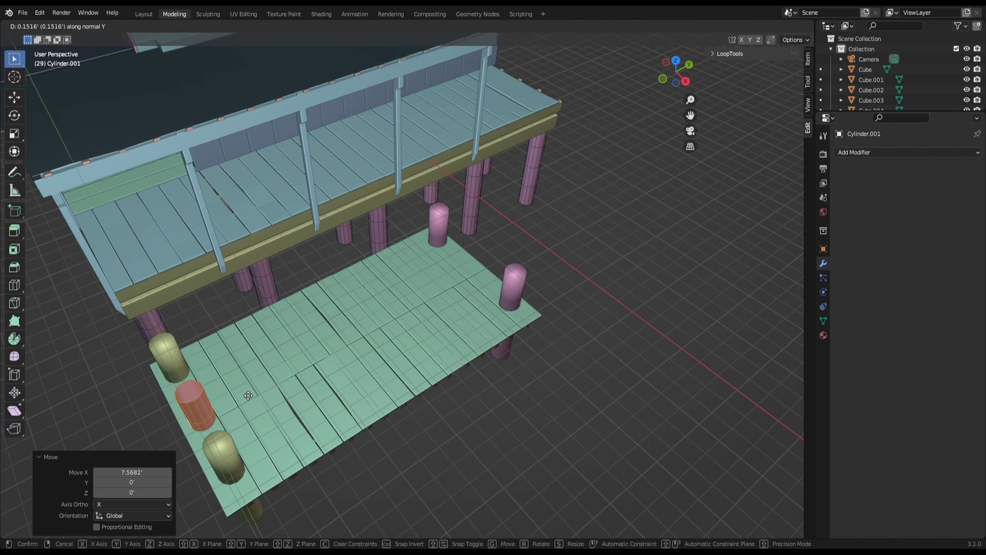
pyautogui.press('y')
pyautogui.press('y')
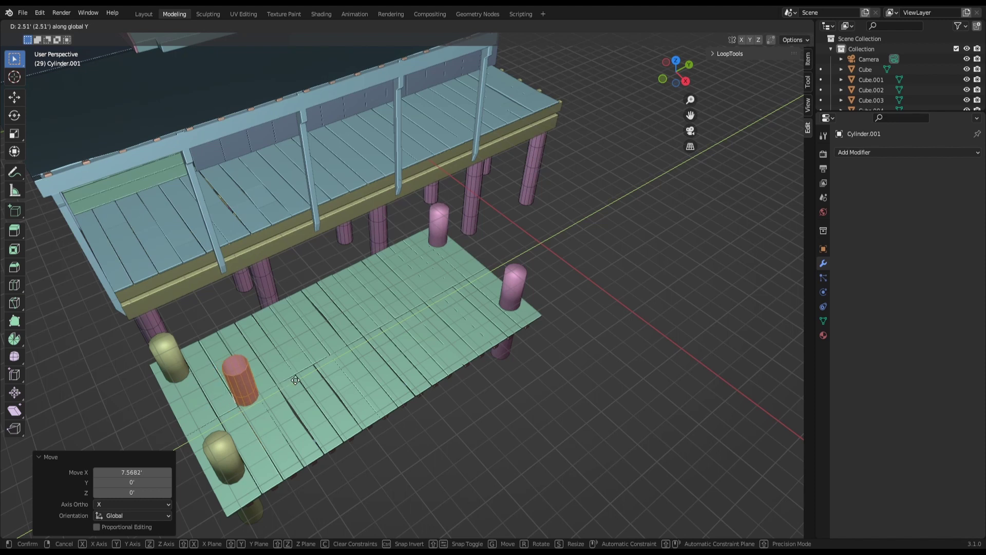
pyautogui.click(330, 360)
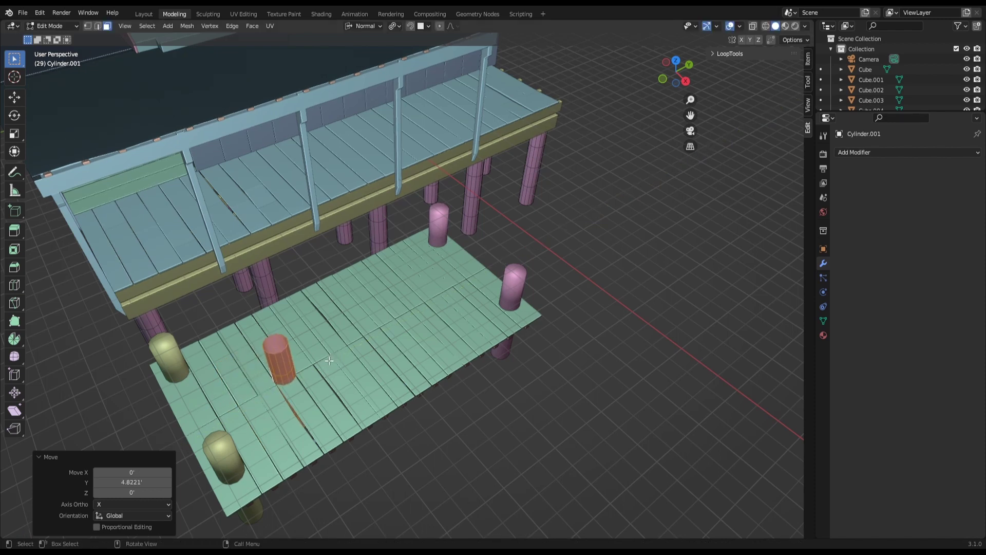
pyautogui.press('g')
pyautogui.press('y')
pyautogui.press('y')
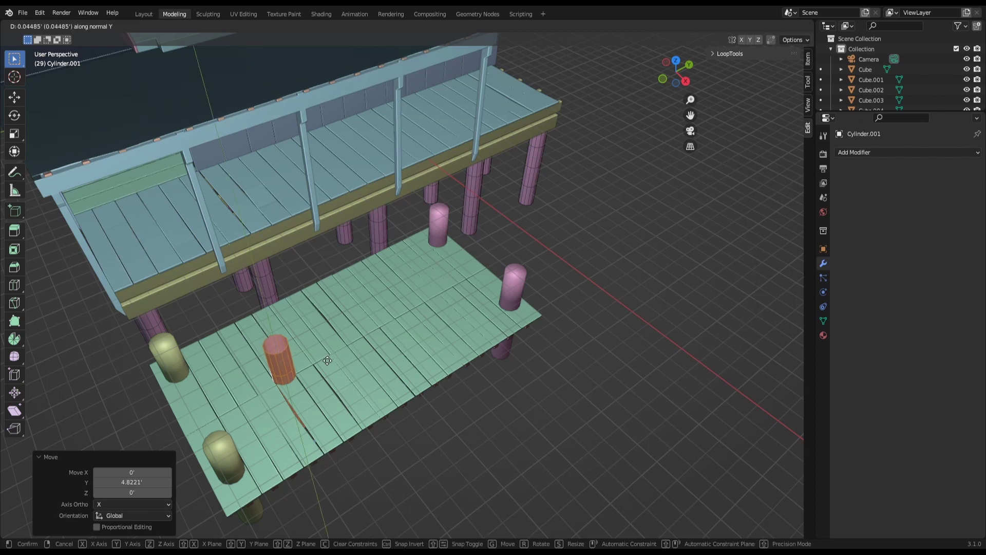
pyautogui.press('y')
pyautogui.press('y')
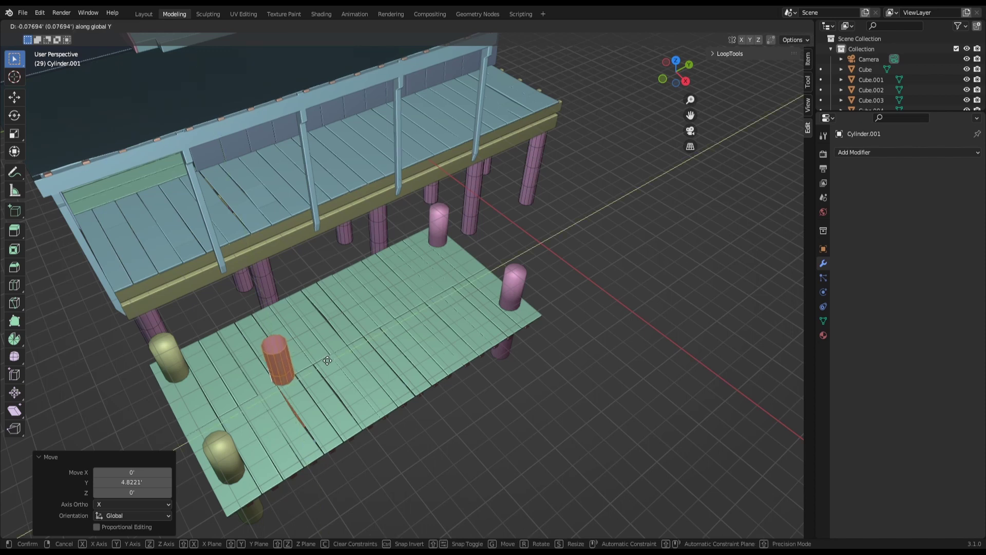
pyautogui.press('g')
pyautogui.press('Escape')
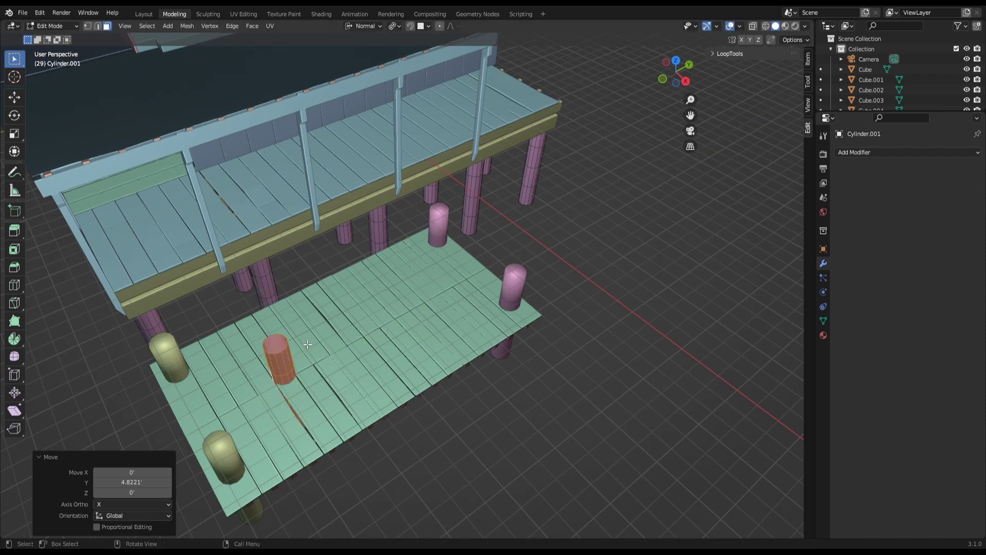
# - Fine-tune the post along global X near the house edge, last shift 0.44543
pyautogui.press('g')
pyautogui.press('x')
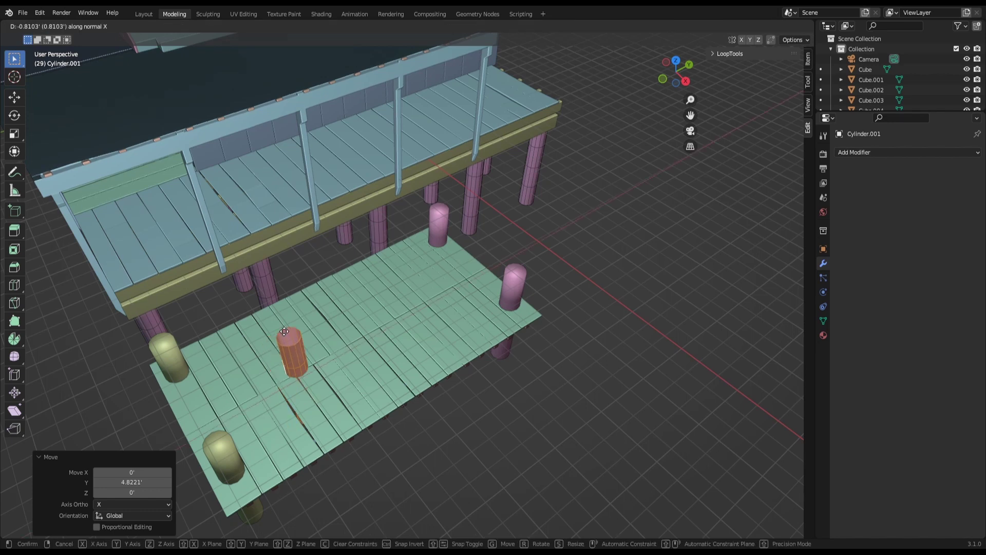
pyautogui.press('x')
pyautogui.press('x')
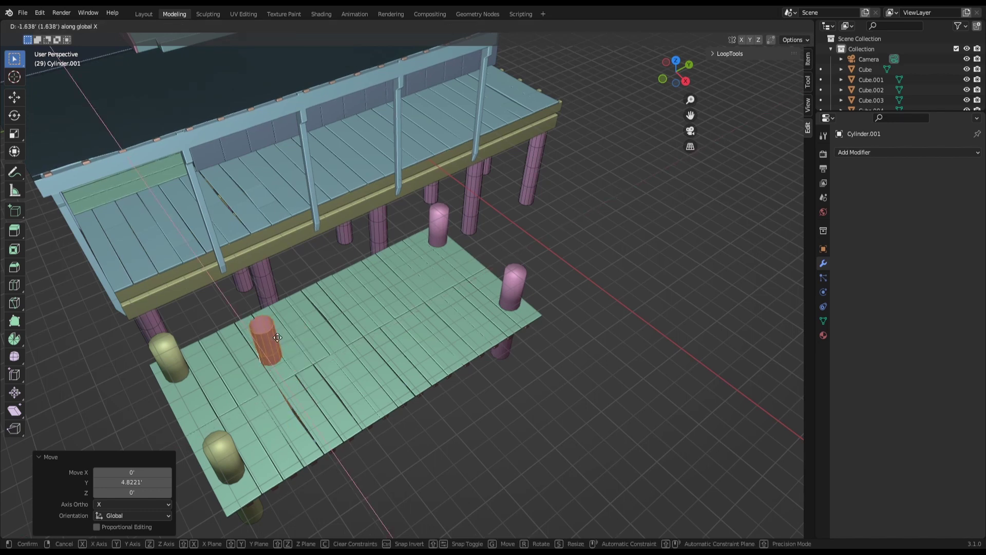
pyautogui.click(270, 303)
pyautogui.moveTo(270, 303)
pyautogui.mouseDown(button='middle')
pyautogui.moveTo(343, 248)
pyautogui.moveTo(356, 188)
pyautogui.moveTo(267, 254)
pyautogui.mouseUp(button='middle')
pyautogui.scroll(4, 357, 187)
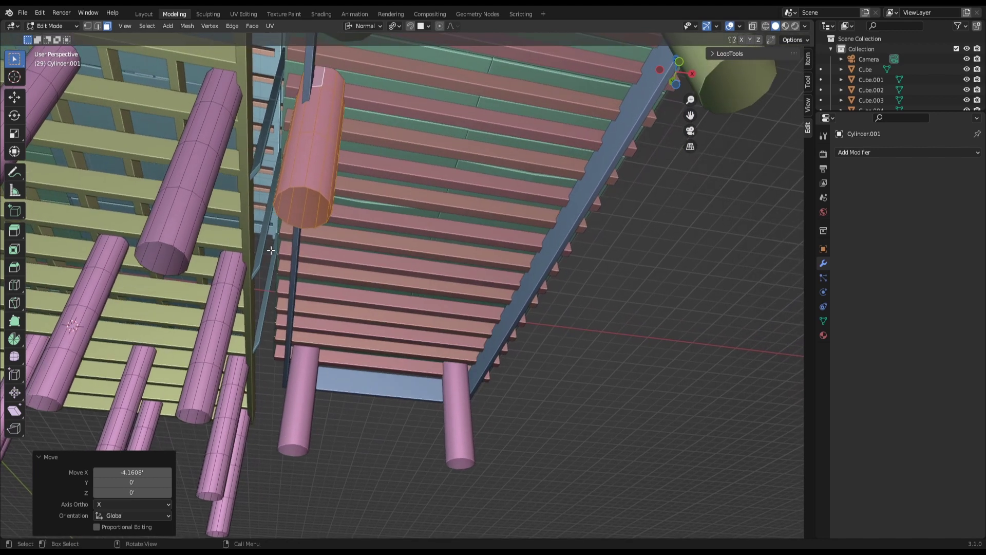
pyautogui.press('g')
pyautogui.press('x')
pyautogui.press('x')
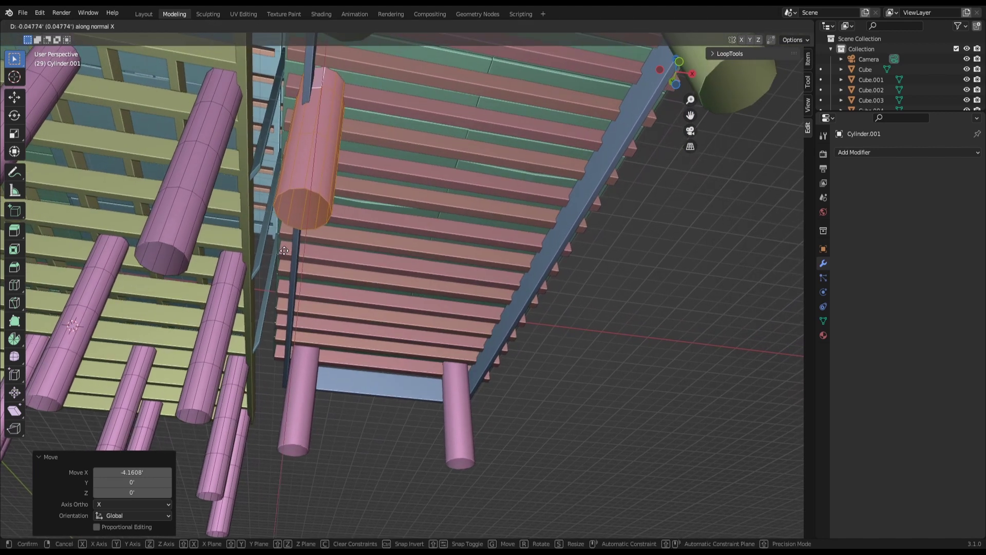
pyautogui.press('x')
pyautogui.press('x')
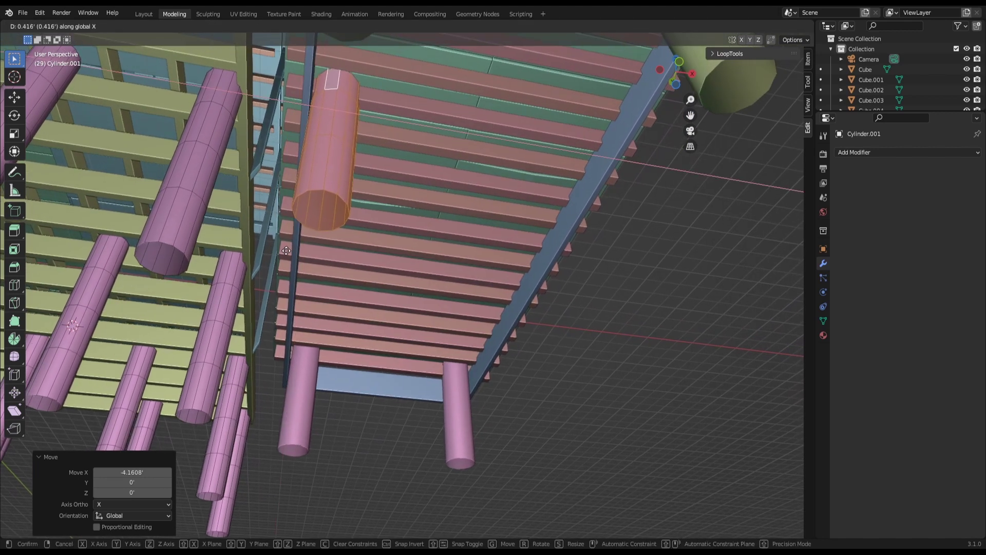
pyautogui.click(289, 248)
pyautogui.moveTo(290, 248); pyautogui.dragTo(365, 331, button='middle')
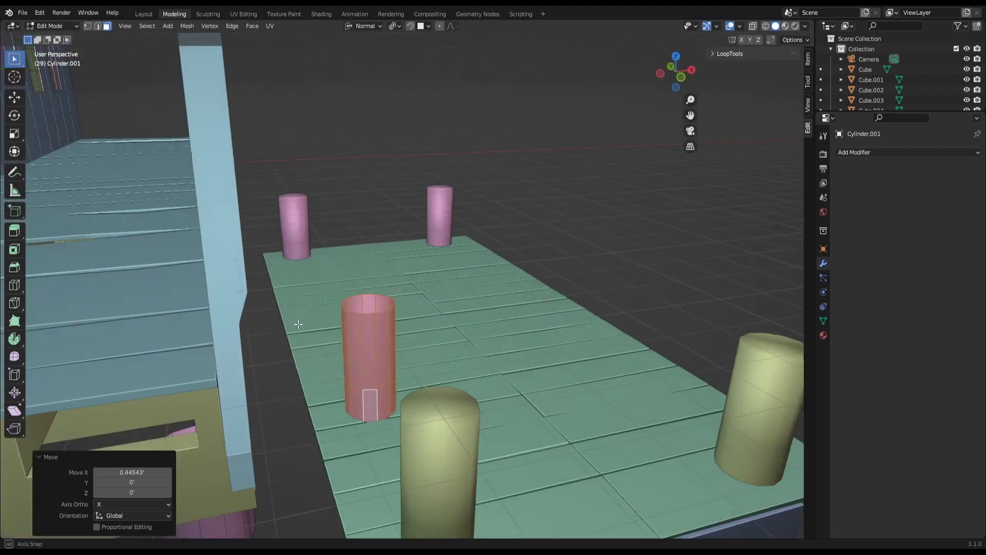
# - Select the new post's top edge loop, trying and cancelling several Z moves
pyautogui.click(375, 351)
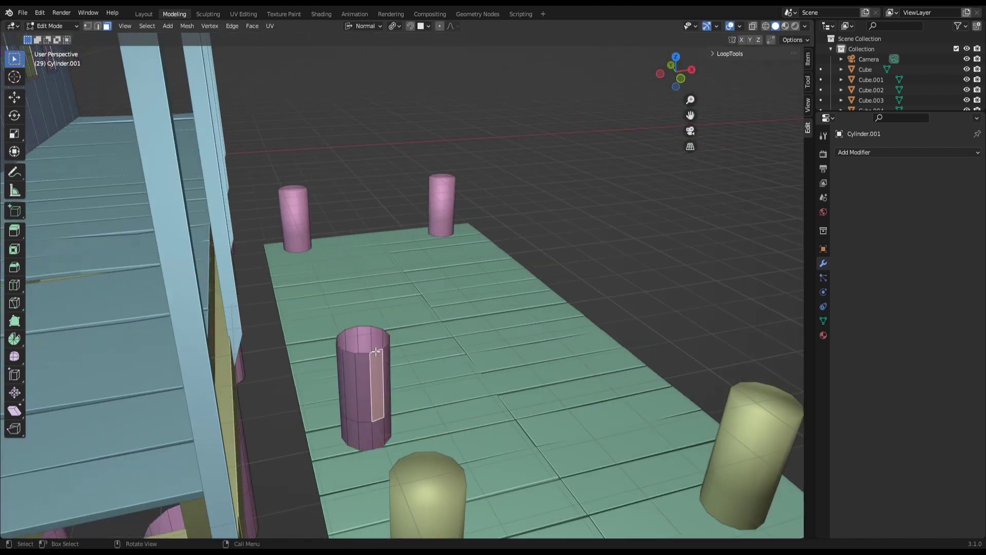
pyautogui.press('2')
pyautogui.keyDown('alt'); pyautogui.click(376, 352); pyautogui.keyUp('alt')
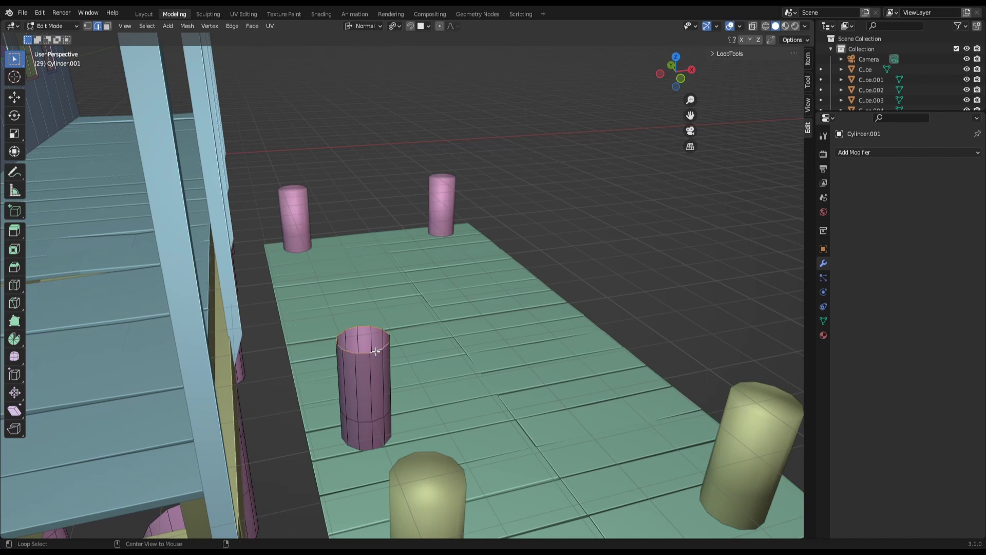
pyautogui.press('g')
pyautogui.press('z')
pyautogui.press('z')
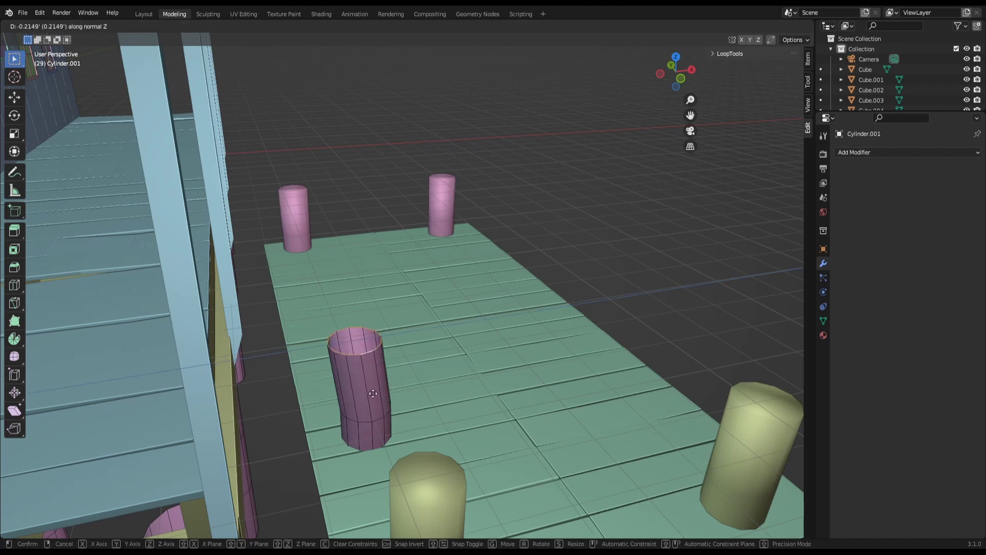
pyautogui.rightClick(378, 388)
pyautogui.press('g')
pyautogui.press('z')
pyautogui.press('z')
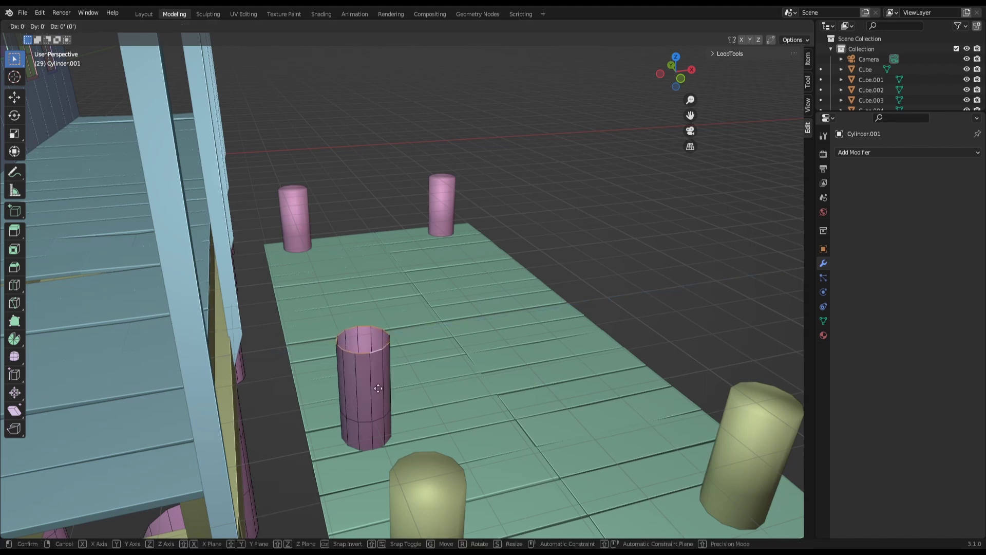
pyautogui.rightClick(378, 388)
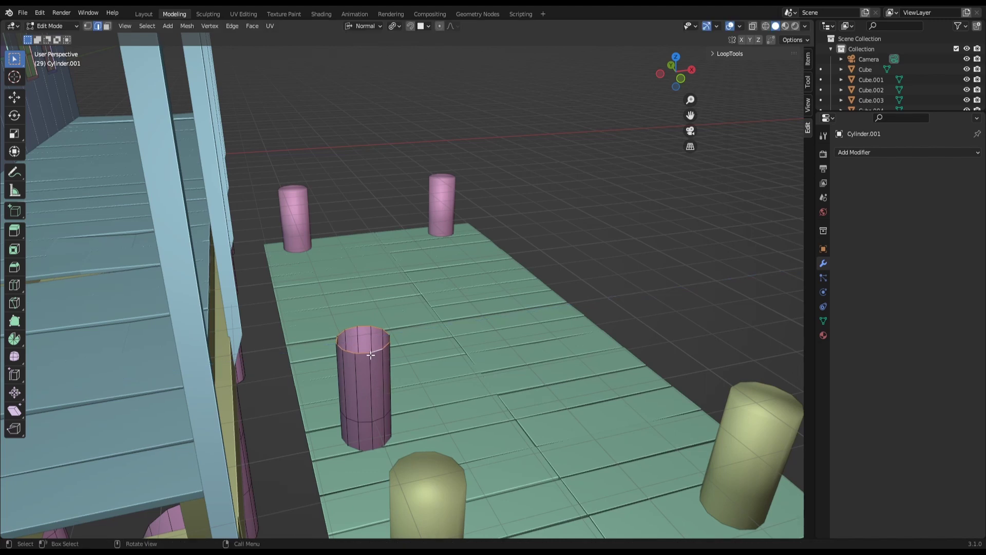
pyautogui.press('g')
pyautogui.press('z')
pyautogui.press('z')
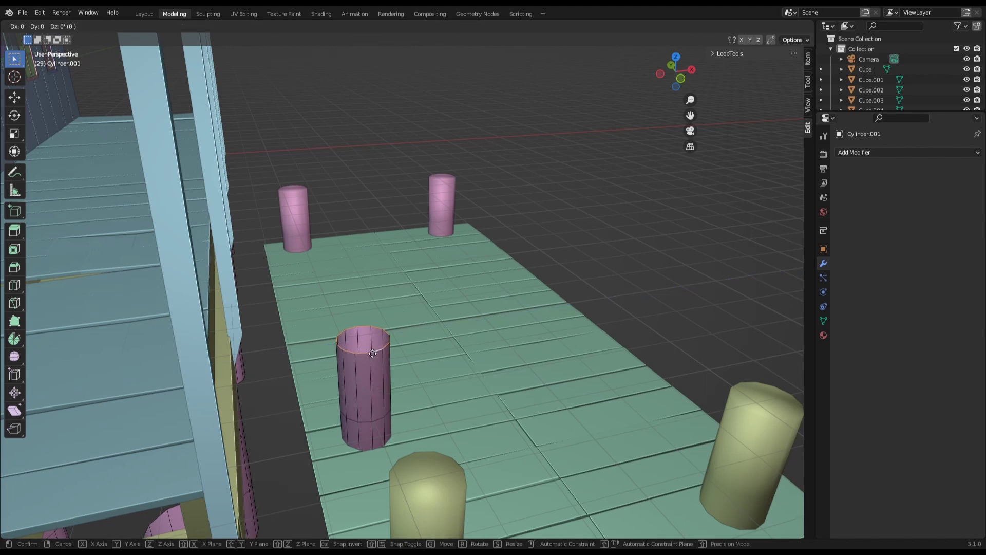
pyautogui.press('z')
pyautogui.press('z')
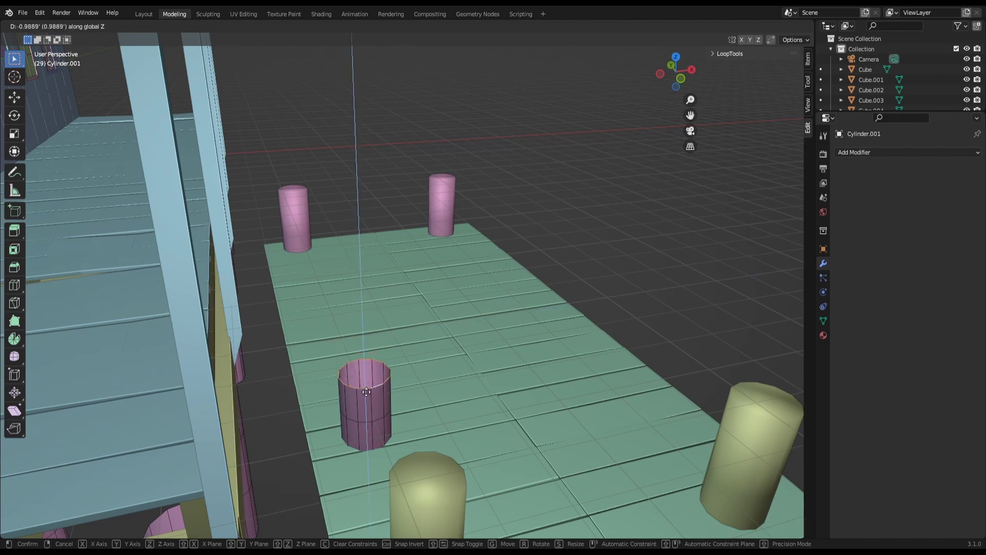
pyautogui.rightClick(368, 399)
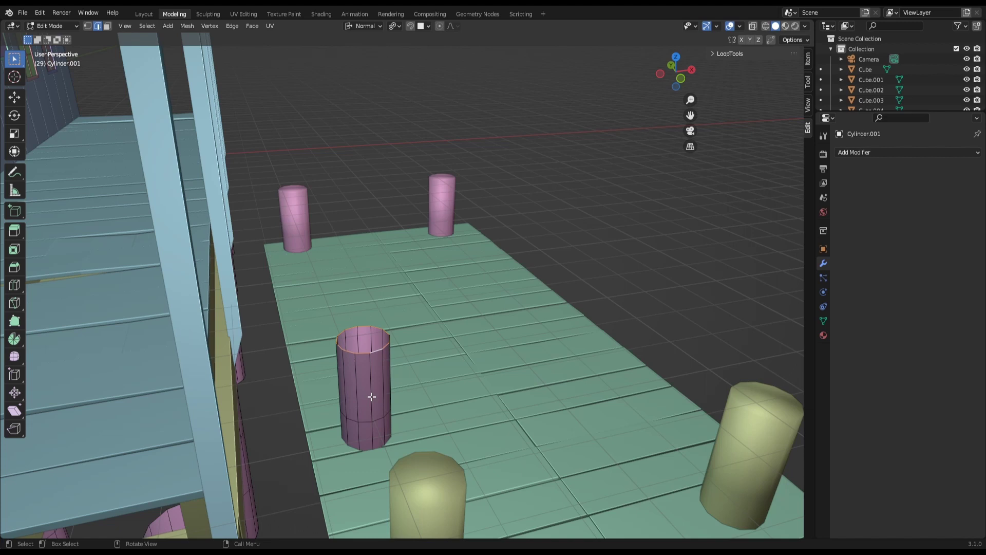
# - Delete the post's upper vertices and start lowering the stub's top rim along Z
pyautogui.press('x')
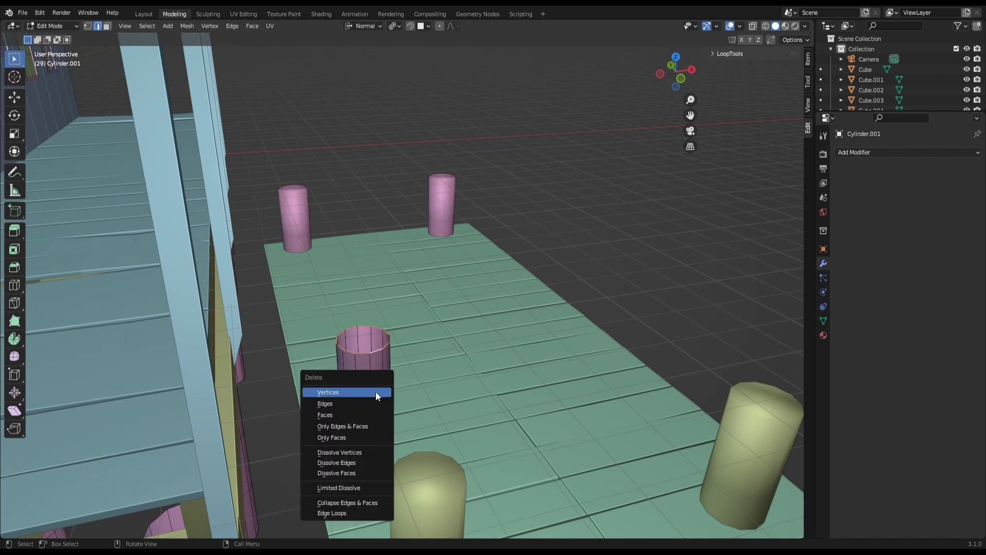
pyautogui.click(374, 391)
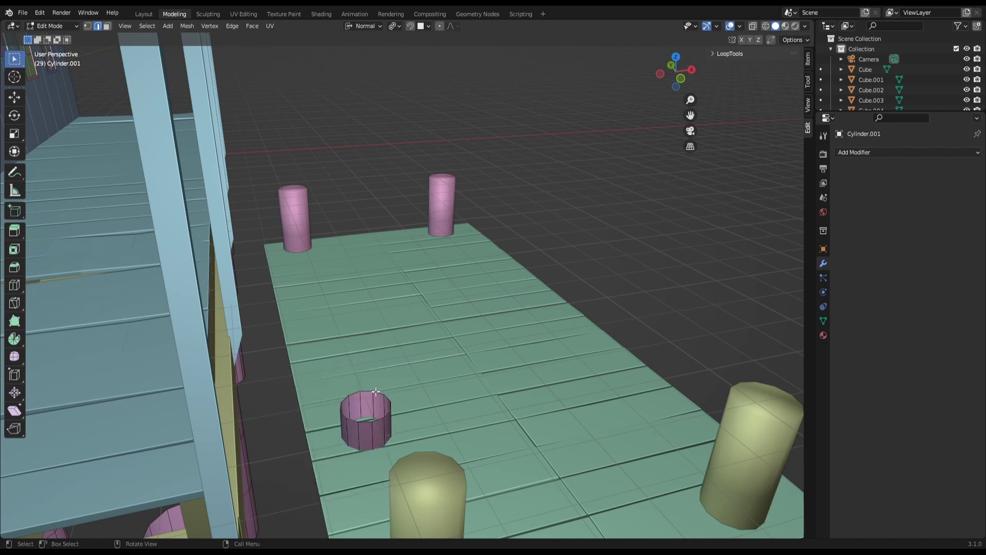
pyautogui.keyDown('alt'); pyautogui.click(363, 421); pyautogui.keyUp('alt')
pyautogui.press('g')
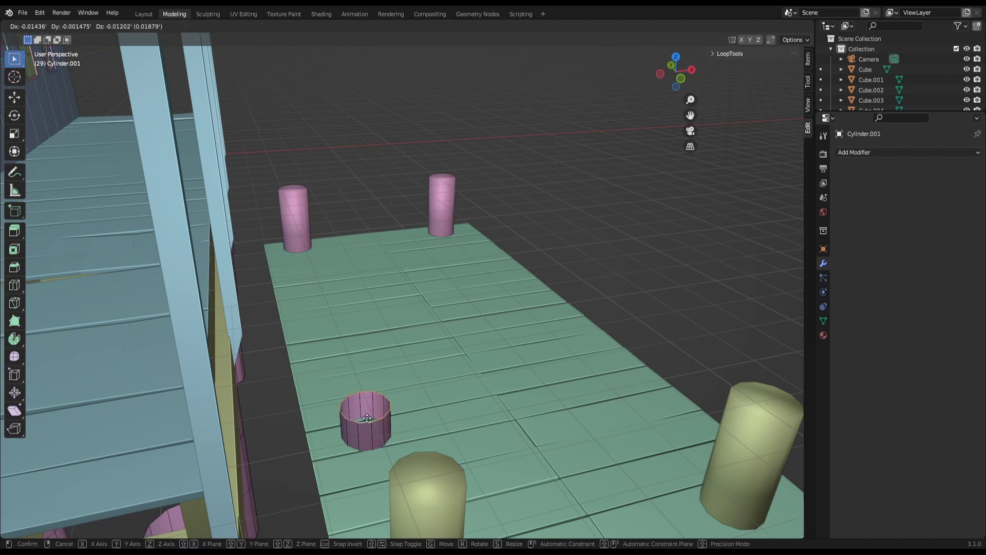
pyautogui.press('z')
pyautogui.press('z')
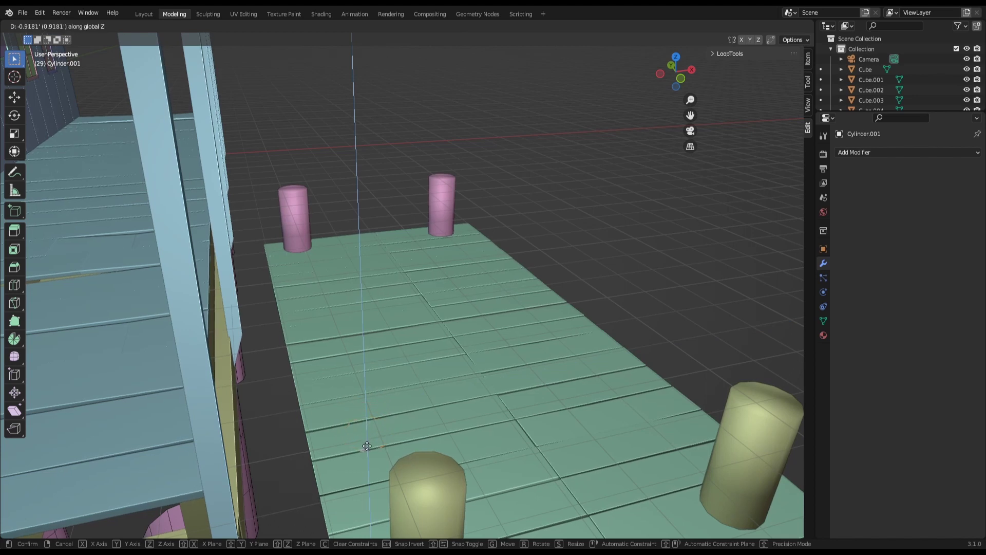
# - Confirm the stub's top rim lowered -0.9181 along global Z
pyautogui.click(367, 446)
pyautogui.moveTo(369, 451)
pyautogui.mouseDown(button='middle')
pyautogui.moveTo(370, 377)
pyautogui.moveTo(346, 366)
pyautogui.moveTo(334, 473)
pyautogui.moveTo(364, 429)
pyautogui.moveTo(379, 446)
pyautogui.moveTo(344, 492)
pyautogui.moveTo(387, 392)
pyautogui.moveTo(382, 379)
pyautogui.moveTo(402, 375)
pyautogui.mouseUp(button='middle')
pyautogui.press('Tab')
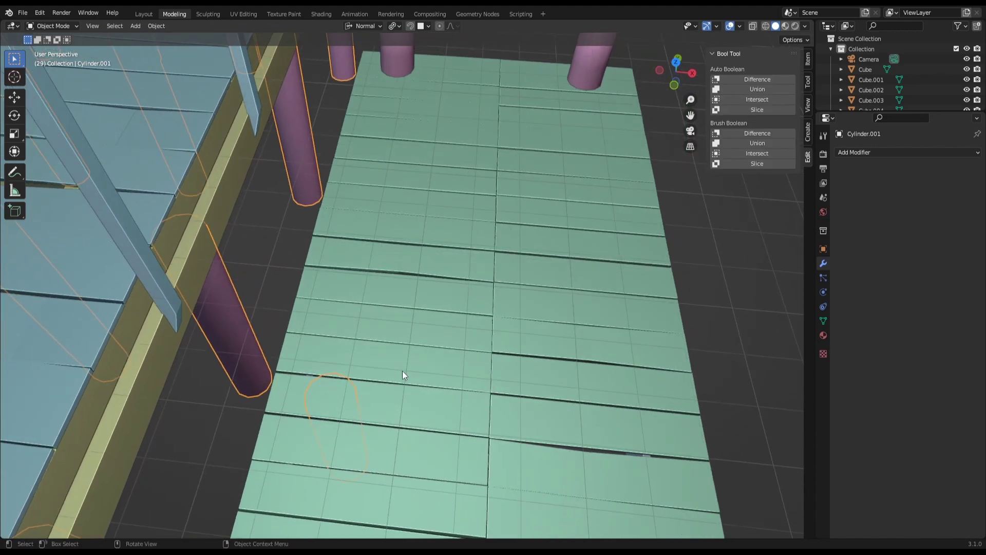
pyautogui.press('Tab')
pyautogui.press('Tab')
pyautogui.press('Tab')
pyautogui.moveTo(402, 368)
pyautogui.mouseDown(button='middle')
pyautogui.moveTo(416, 291)
pyautogui.moveTo(359, 233)
pyautogui.moveTo(280, 273)
pyautogui.moveTo(272, 301)
pyautogui.moveTo(287, 308)
pyautogui.moveTo(363, 245)
pyautogui.mouseUp(button='middle')
# - Copy the stub across the dock, 7.2215 along global X
pyautogui.hotkey('ctrl', 'l')
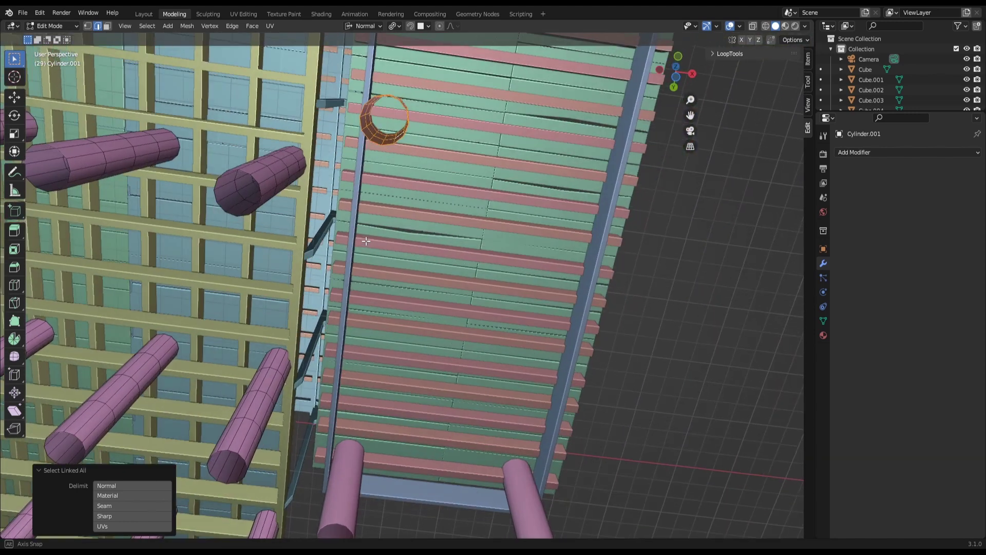
pyautogui.press('g')
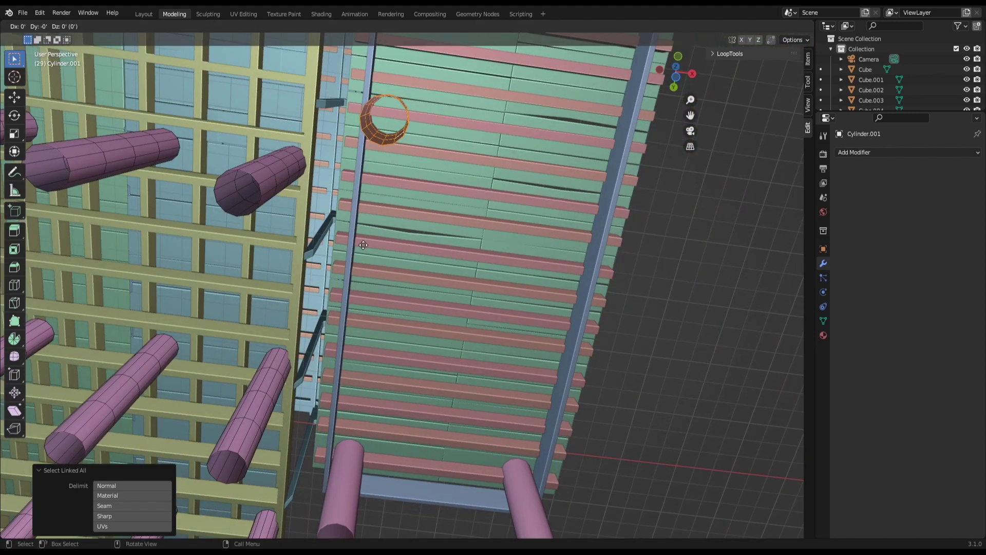
pyautogui.rightClick(363, 245)
pyautogui.press('g')
pyautogui.press('x')
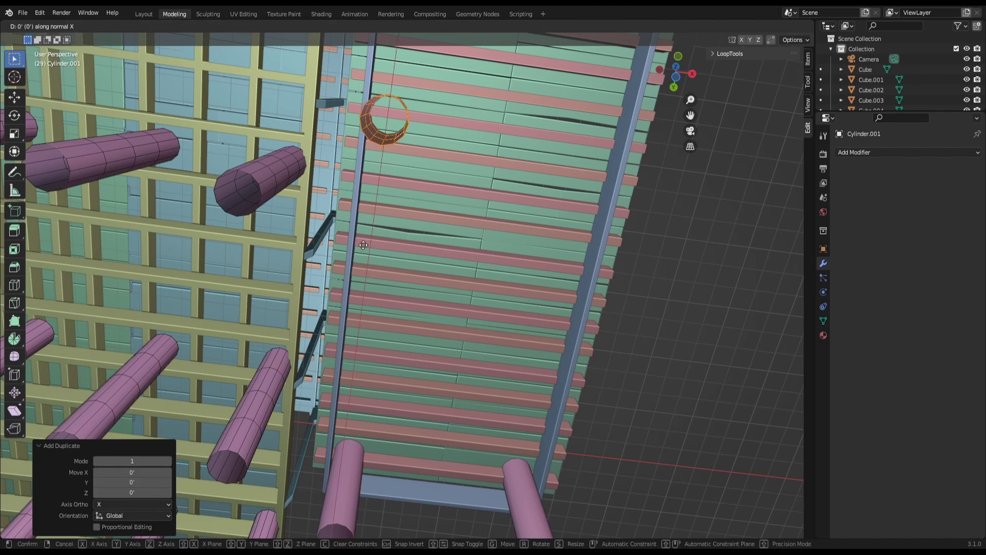
pyautogui.press('x')
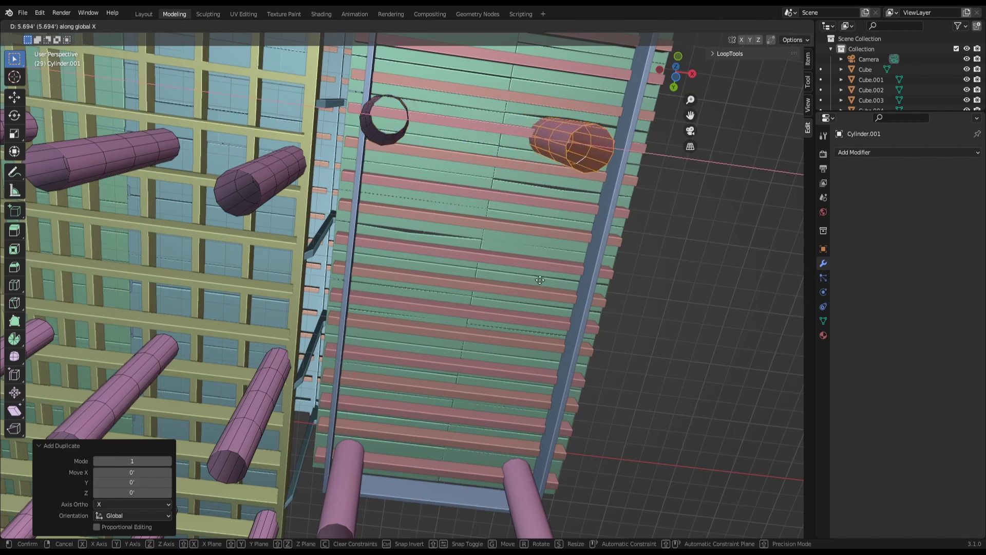
pyautogui.click(576, 292)
pyautogui.moveTo(576, 292)
pyautogui.mouseDown(button='middle')
pyautogui.moveTo(478, 302)
pyautogui.moveTo(426, 339)
pyautogui.moveTo(423, 288)
pyautogui.mouseUp(button='middle')
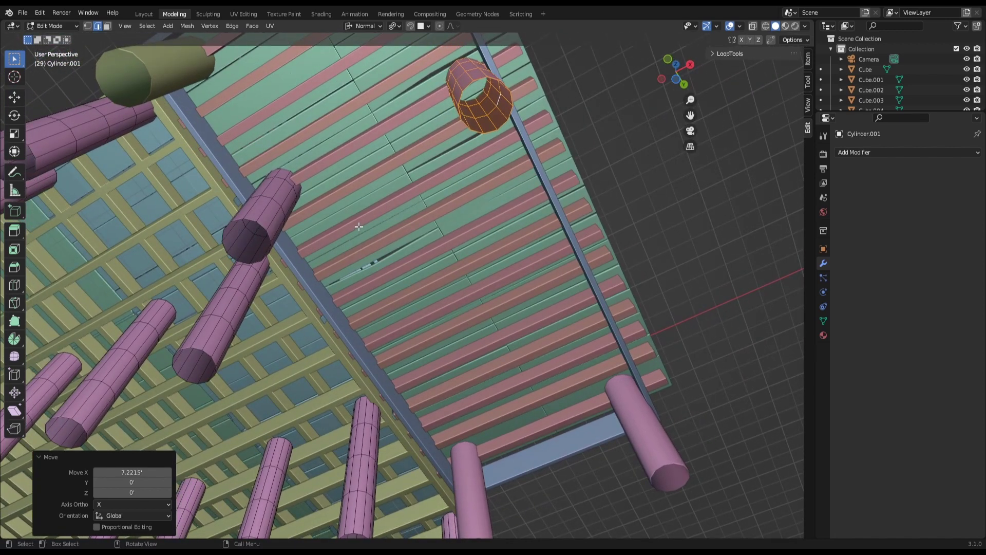
pyautogui.moveTo(359, 226)
pyautogui.mouseDown(button='middle')
pyautogui.moveTo(515, 182)
pyautogui.moveTo(477, 275)
pyautogui.moveTo(483, 228)
pyautogui.mouseUp(button='middle')
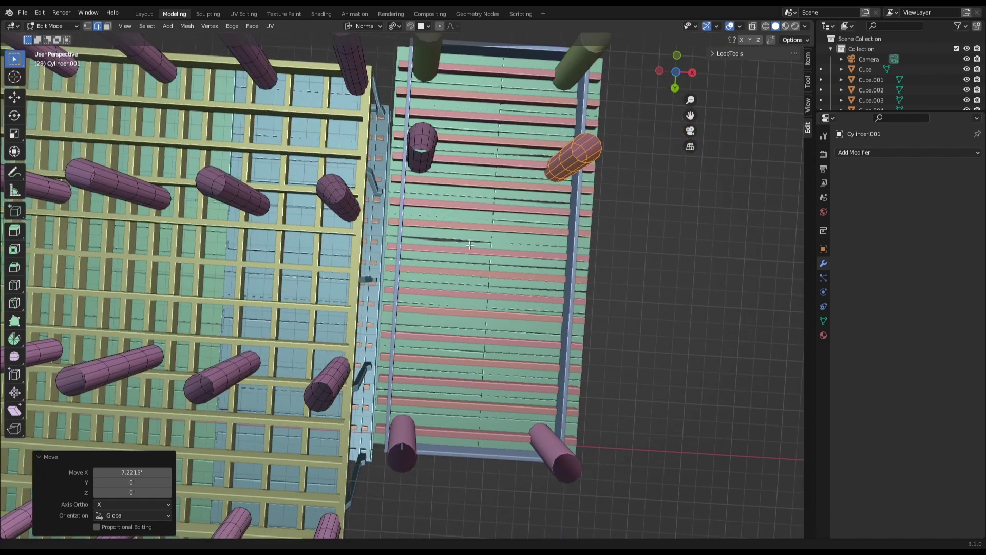
# - Separate both stubs into their own object, Cylinder.003, and select it
pyautogui.press('ctrl')
pyautogui.keyDown('ctrl'); pyautogui.click(424, 153); pyautogui.keyUp('ctrl')
pyautogui.hotkey('ctrl', 'l')
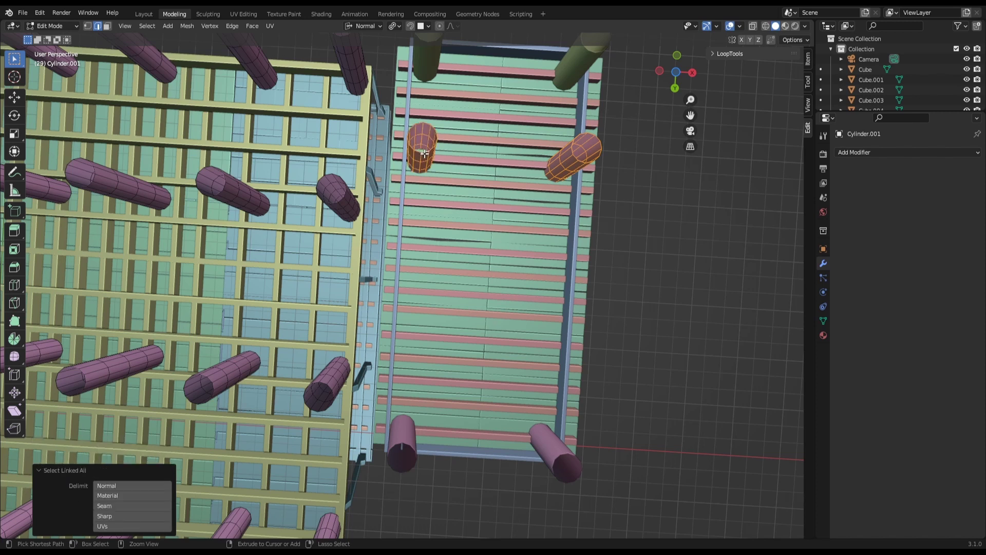
pyautogui.press('p')
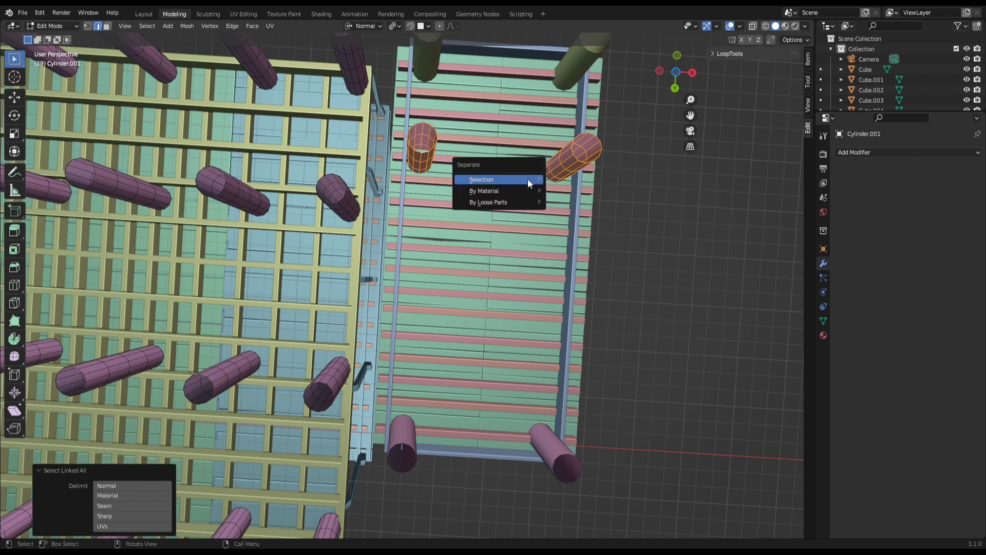
pyautogui.click(528, 178)
pyautogui.press('Tab')
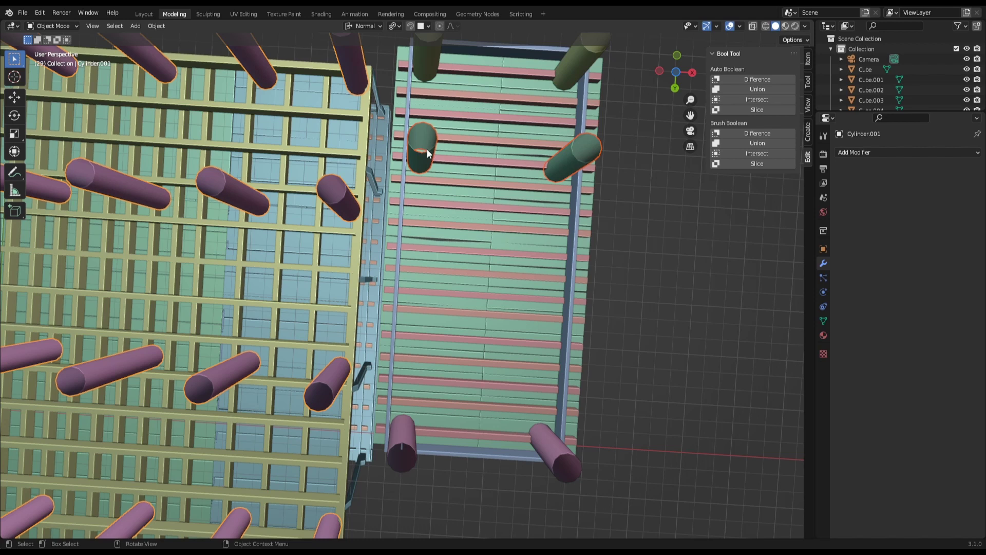
pyautogui.click(427, 149)
pyautogui.click(869, 150)
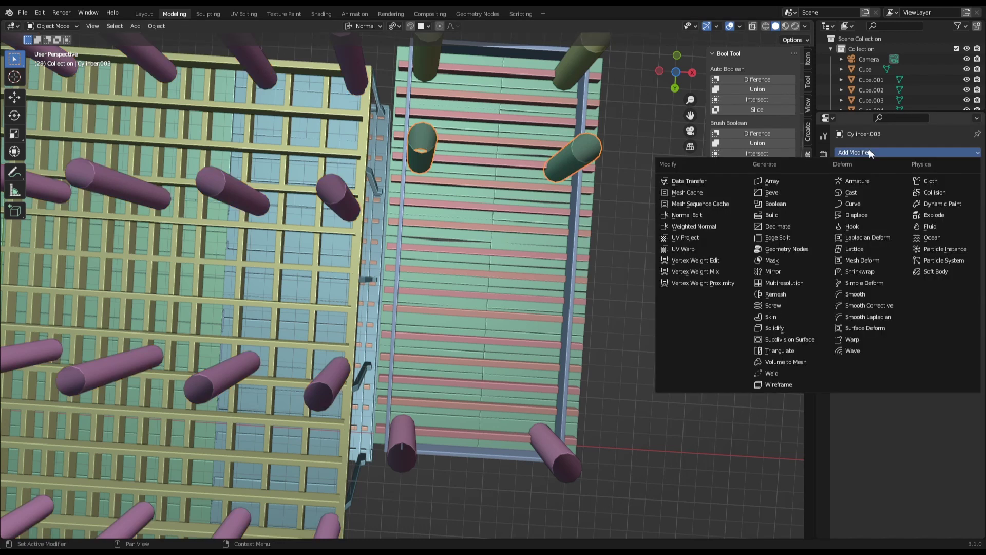
# - Add an Array to the stubs with relative offset X 0 and Y 5.9, then apply it
pyautogui.click(801, 186)
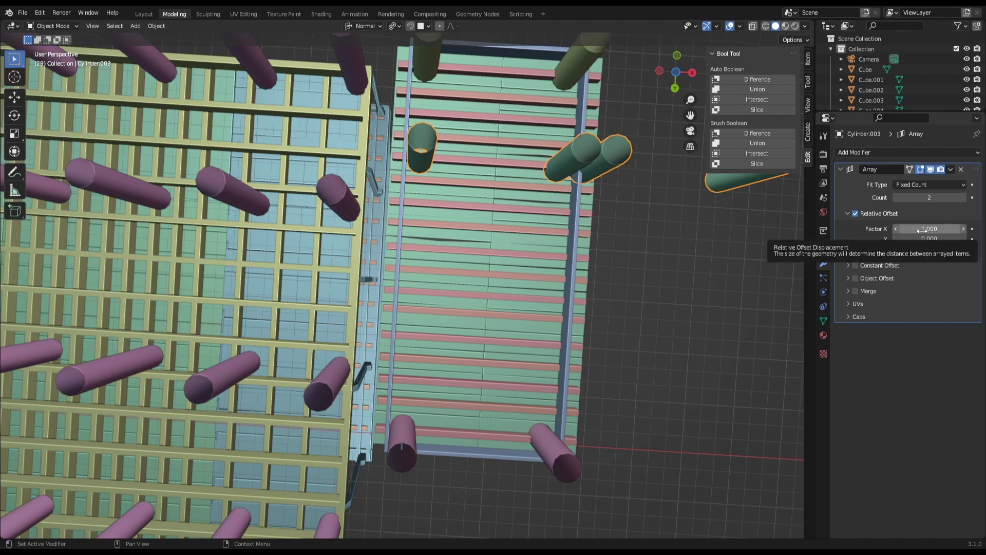
pyautogui.click(929, 229)
pyautogui.write('0')
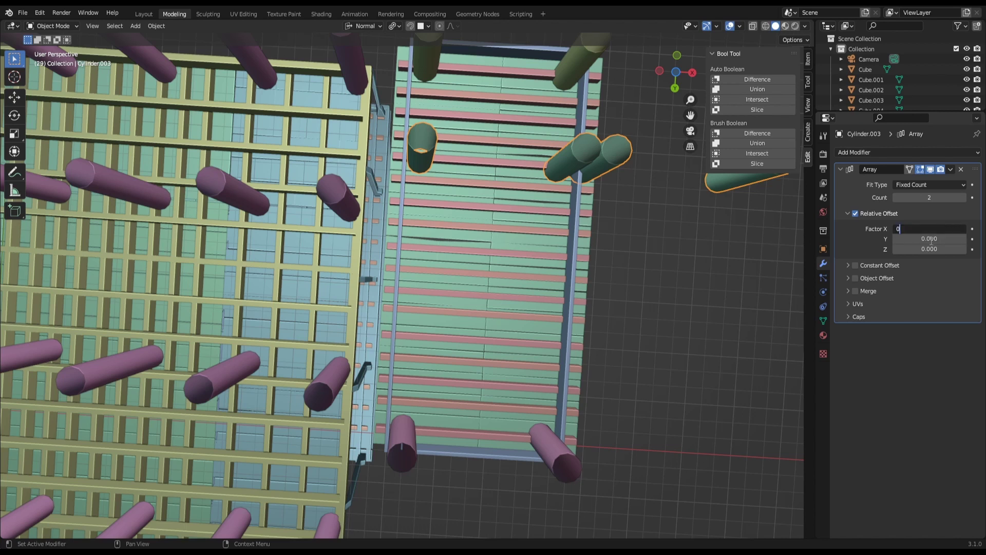
pyautogui.press('Return')
pyautogui.moveTo(929, 238); pyautogui.dragTo(968, 239)
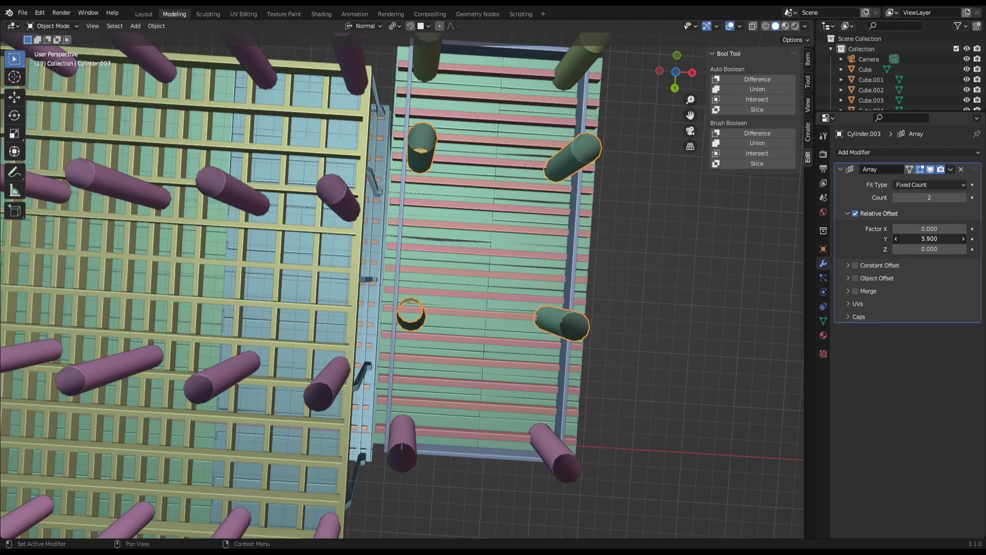
pyautogui.moveTo(720, 230)
pyautogui.mouseDown(button='middle')
pyautogui.moveTo(602, 358)
pyautogui.moveTo(606, 417)
pyautogui.moveTo(611, 401)
pyautogui.moveTo(596, 428)
pyautogui.moveTo(610, 376)
pyautogui.moveTo(611, 244)
pyautogui.mouseUp(button='middle')
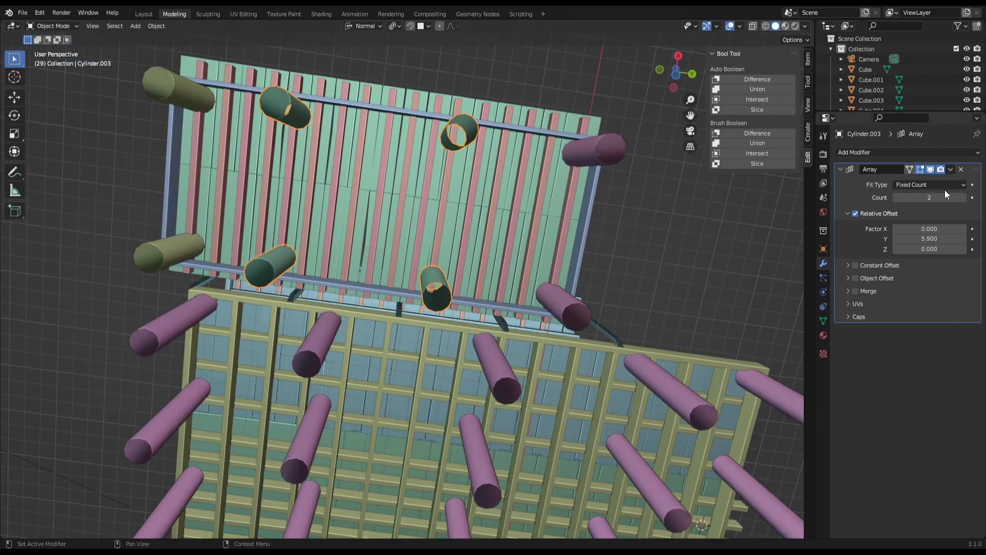
pyautogui.click(951, 170)
pyautogui.click(929, 182)
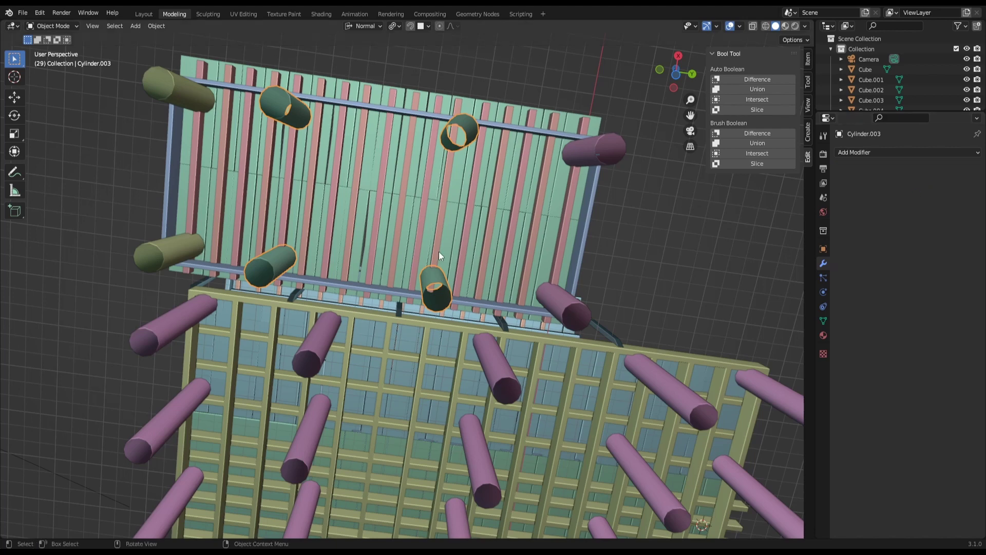
# - Select the house's pink pilings, Cylinder.001, and enter Edit Mode
pyautogui.moveTo(407, 255)
pyautogui.mouseDown(button='middle')
pyautogui.moveTo(424, 331)
pyautogui.moveTo(469, 362)
pyautogui.moveTo(522, 374)
pyautogui.moveTo(513, 399)
pyautogui.moveTo(510, 379)
pyautogui.moveTo(485, 365)
pyautogui.moveTo(541, 289)
pyautogui.moveTo(535, 348)
pyautogui.mouseUp(button='middle')
pyautogui.press('Tab')
pyautogui.press('Tab')
pyautogui.press('Tab')
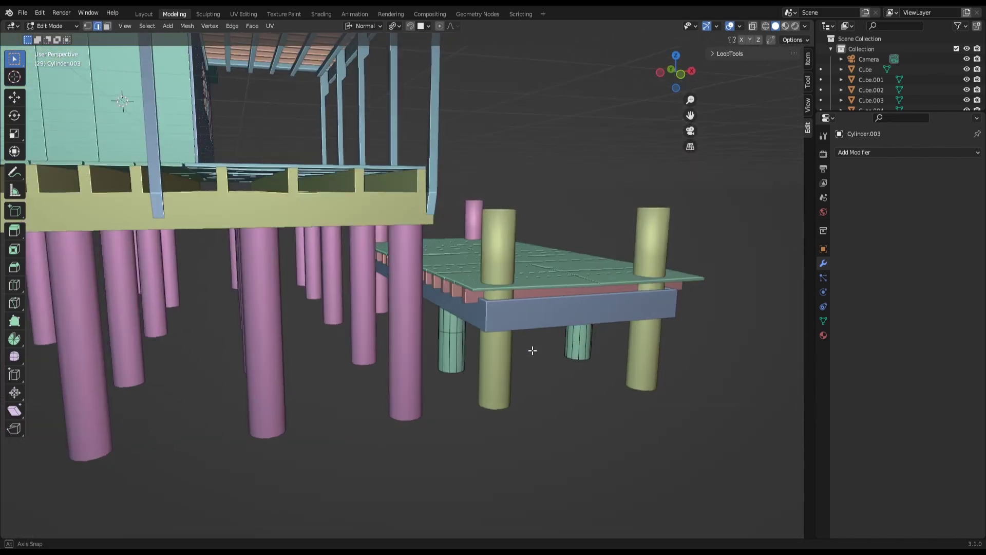
pyautogui.press('Tab')
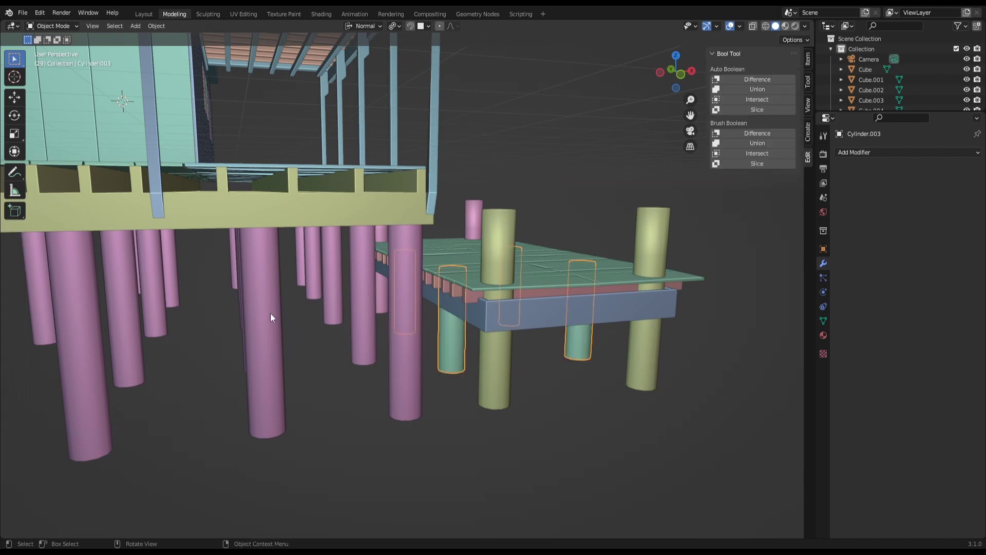
pyautogui.click(270, 313)
pyautogui.moveTo(144, 298); pyautogui.dragTo(410, 260, button='middle')
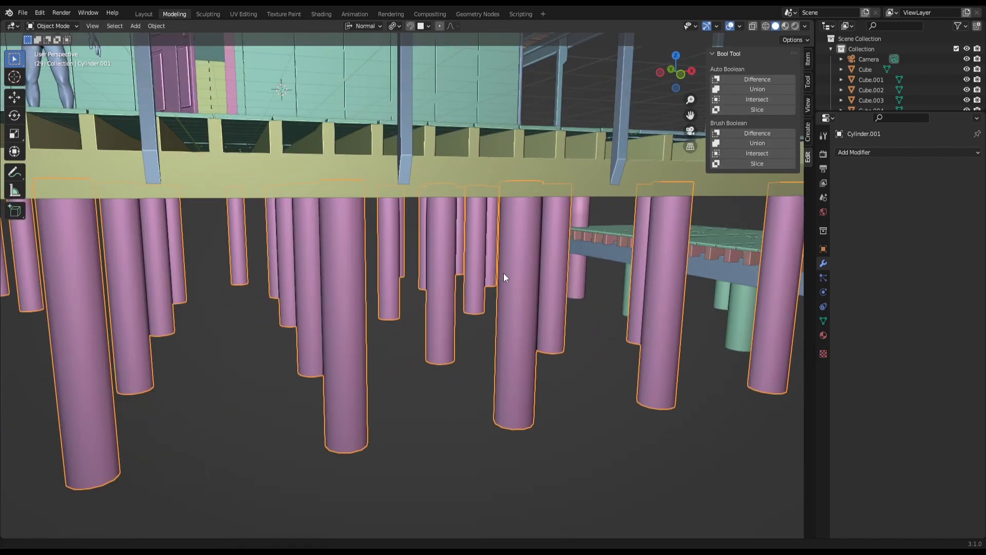
pyautogui.press('Tab')
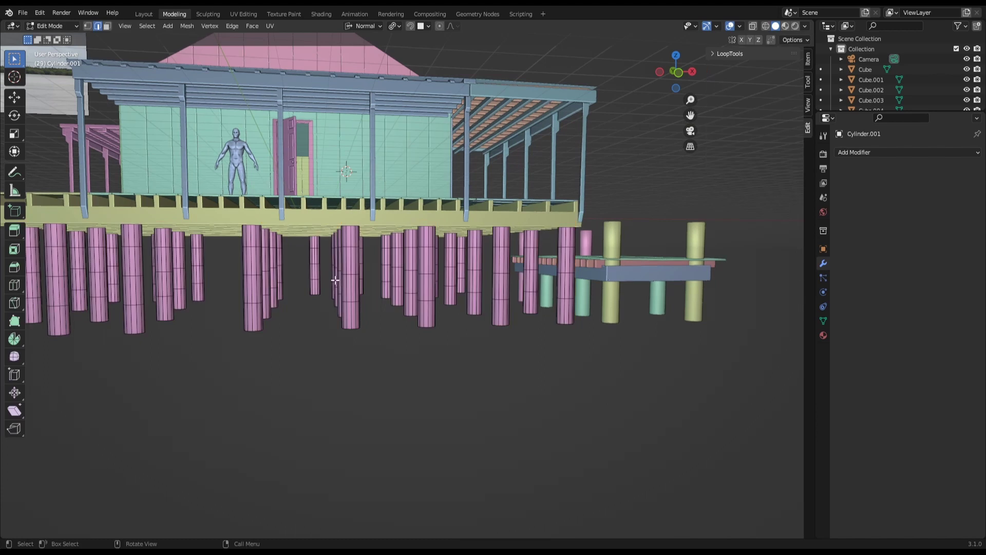
pyautogui.moveTo(299, 282); pyautogui.dragTo(313, 281, button='middle')
pyautogui.scroll(1, 379, 280)
pyautogui.scroll(1, 385, 281)
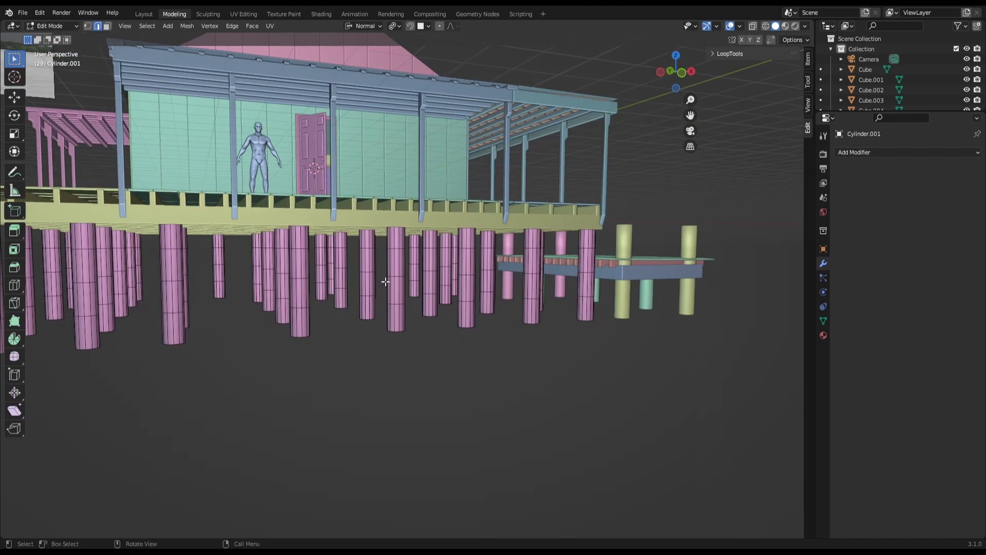
pyautogui.scroll(3, 385, 281)
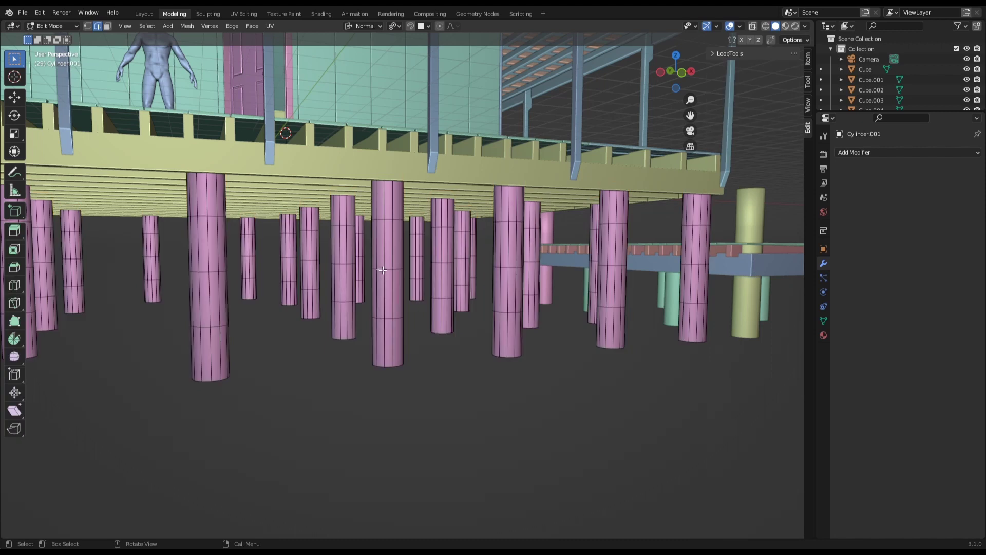
# - Select the pilings one by one with Ctrl+L, then select all of them
pyautogui.hotkey('ctrl', 'l')
pyautogui.keyDown('ctrl'); pyautogui.click(349, 275); pyautogui.keyUp('ctrl')
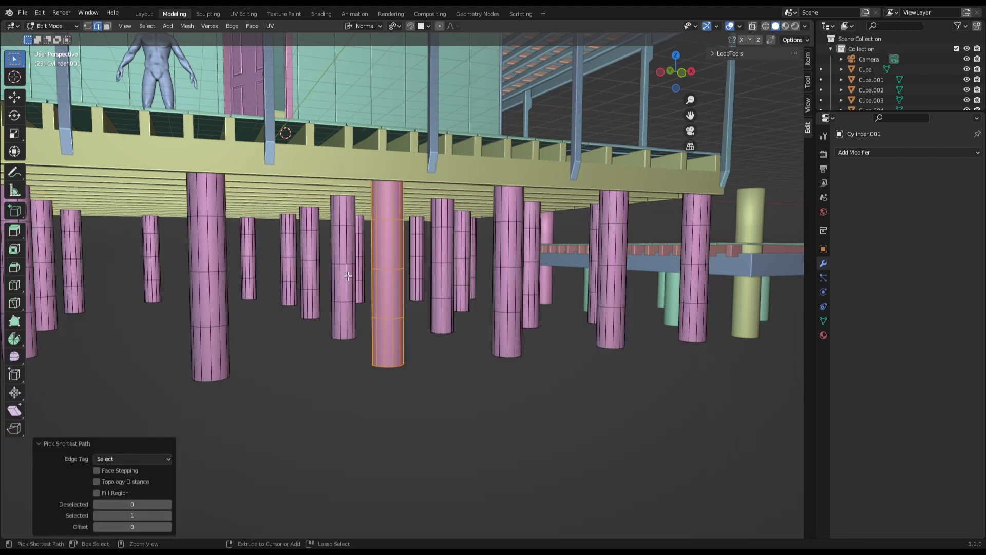
pyautogui.hotkey('ctrl', 'l')
pyautogui.keyDown('ctrl'); pyautogui.click(303, 271); pyautogui.keyUp('ctrl')
pyautogui.hotkey('ctrl', 'l')
pyautogui.moveTo(248, 269); pyautogui.dragTo(214, 273, button='middle')
pyautogui.keyDown('ctrl'); pyautogui.click(177, 289); pyautogui.keyUp('ctrl')
pyautogui.hotkey('ctrl', 'l')
pyautogui.keyDown('ctrl'); pyautogui.click(205, 280); pyautogui.keyUp('ctrl')
pyautogui.hotkey('ctrl', 'l')
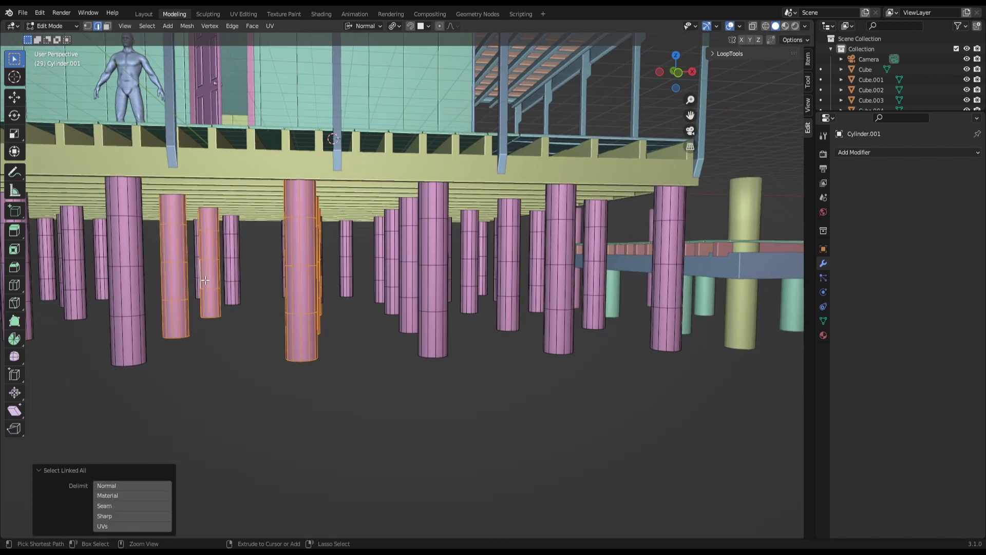
pyautogui.keyDown('ctrl'); pyautogui.click(227, 273); pyautogui.keyUp('ctrl')
pyautogui.hotkey('ctrl', 'l')
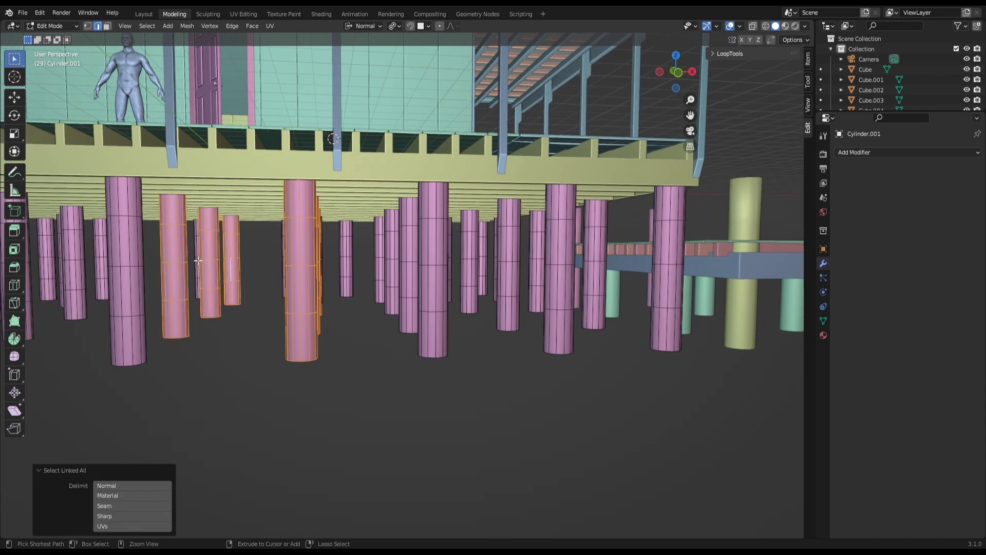
pyautogui.moveTo(135, 259); pyautogui.dragTo(267, 253, button='middle')
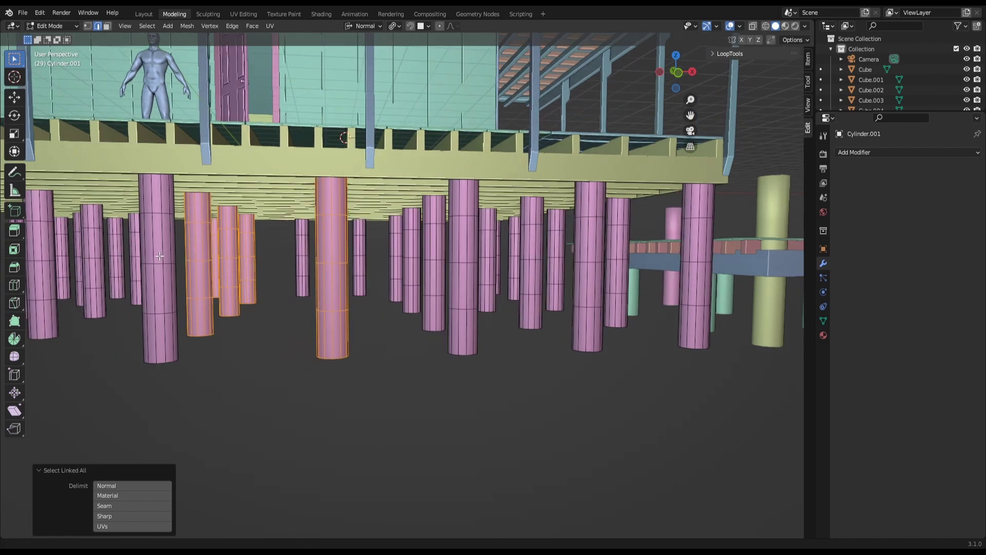
pyautogui.press('Tab')
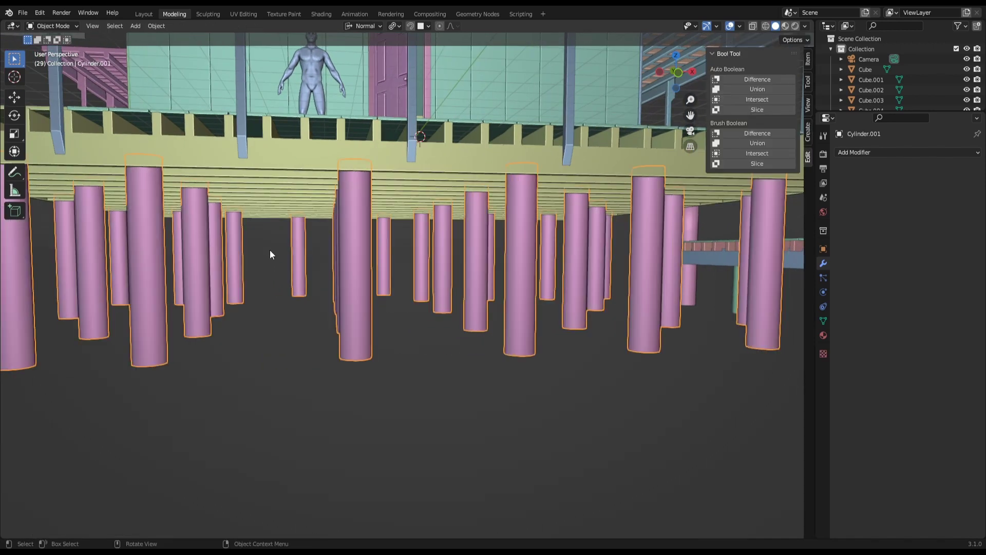
pyautogui.press('Tab')
pyautogui.press('a')
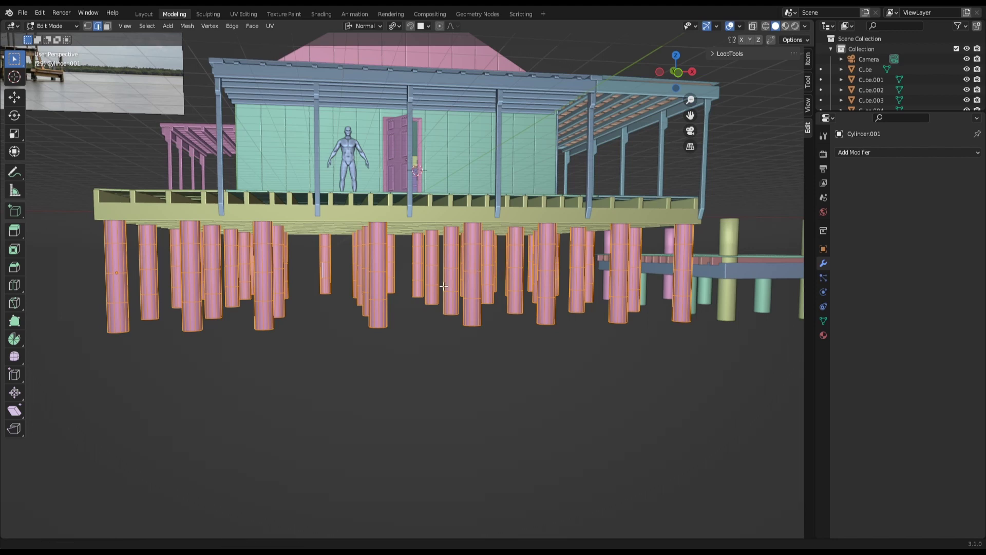
pyautogui.moveTo(505, 275); pyautogui.dragTo(343, 283, button='middle')
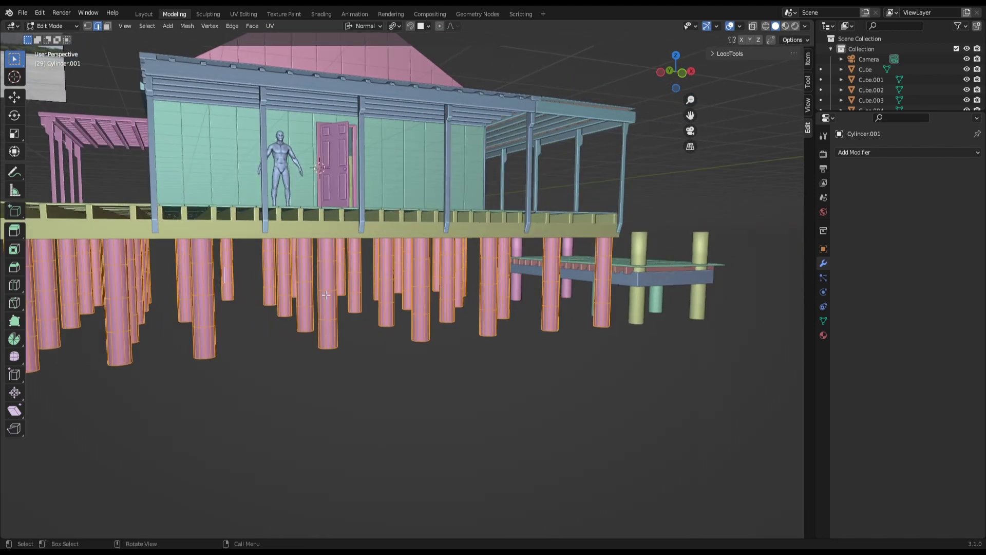
# - Randomize the pink pilings' vertices with Uniform 1.000, Normal 1.000 and Amount about 0.005
pyautogui.press('F3')
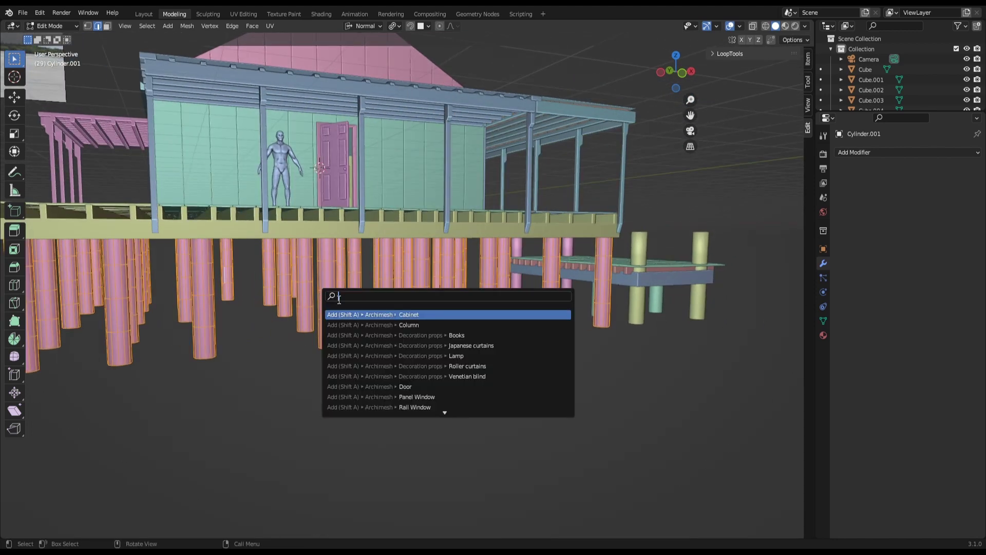
pyautogui.write('ran')
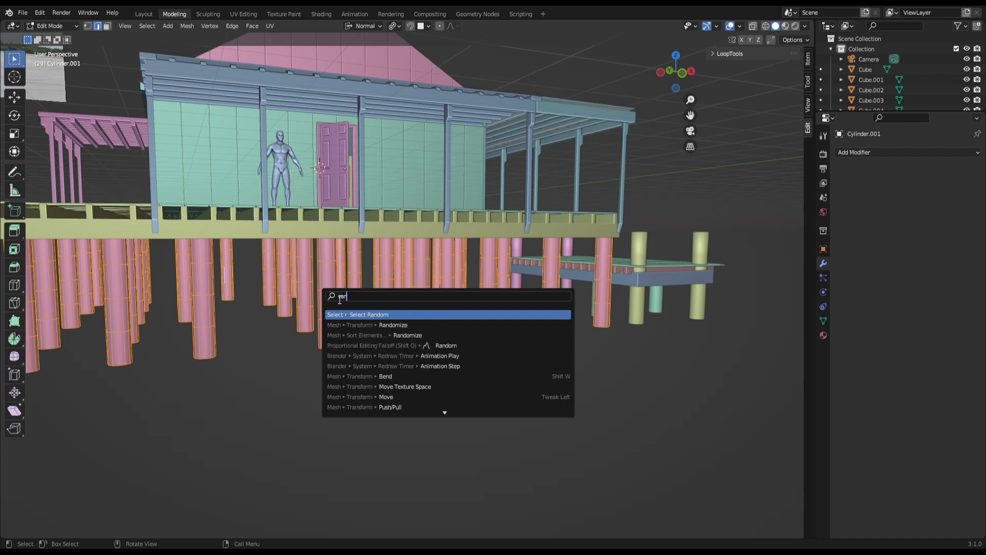
pyautogui.write('dom')
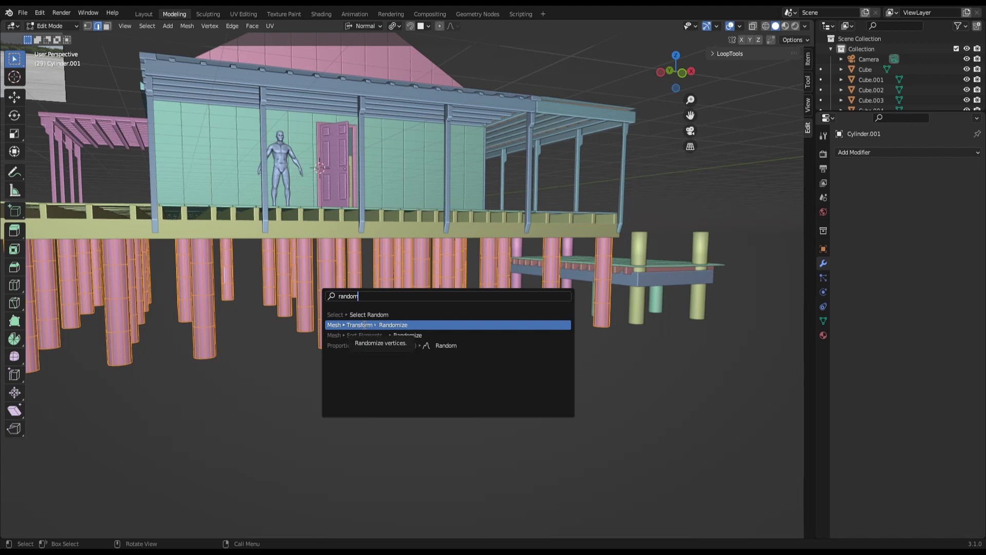
pyautogui.click(363, 325)
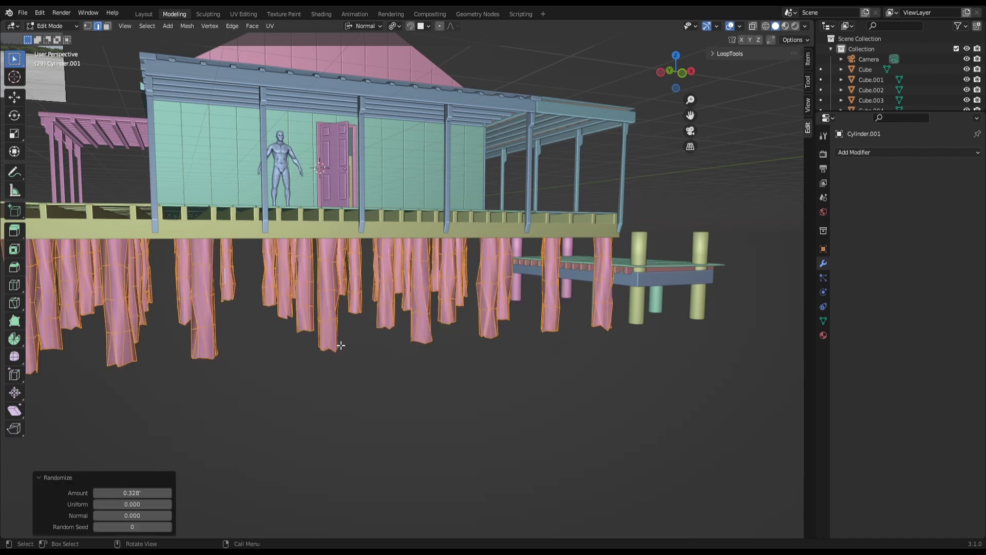
pyautogui.moveTo(132, 492)
pyautogui.mouseDown()
pyautogui.moveTo(102, 492)
pyautogui.moveTo(126, 492)
pyautogui.mouseUp()
pyautogui.moveTo(177, 401); pyautogui.dragTo(201, 399, button='middle')
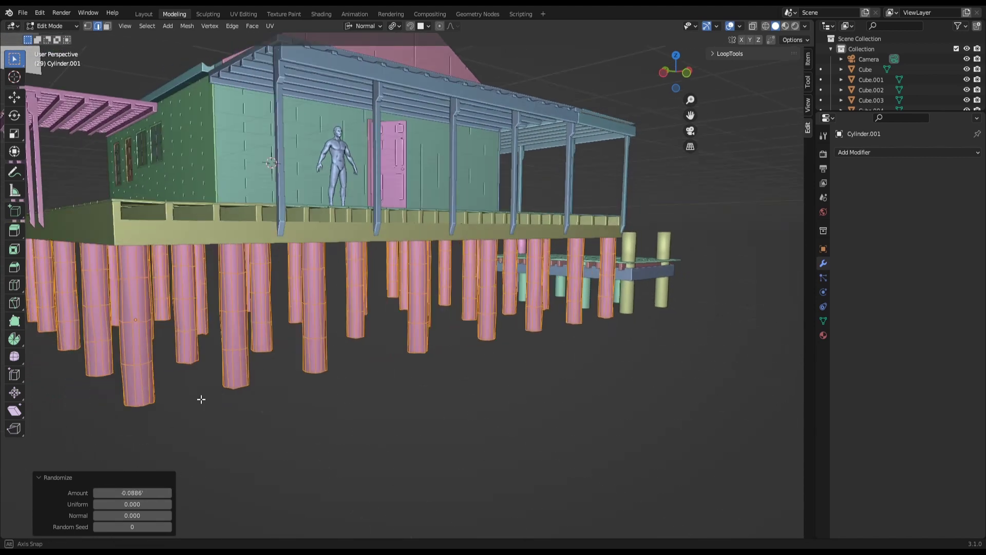
pyautogui.scroll(1, 203, 403)
pyautogui.scroll(2, 205, 406)
pyautogui.scroll(2, 208, 410)
pyautogui.scroll(1, 210, 414)
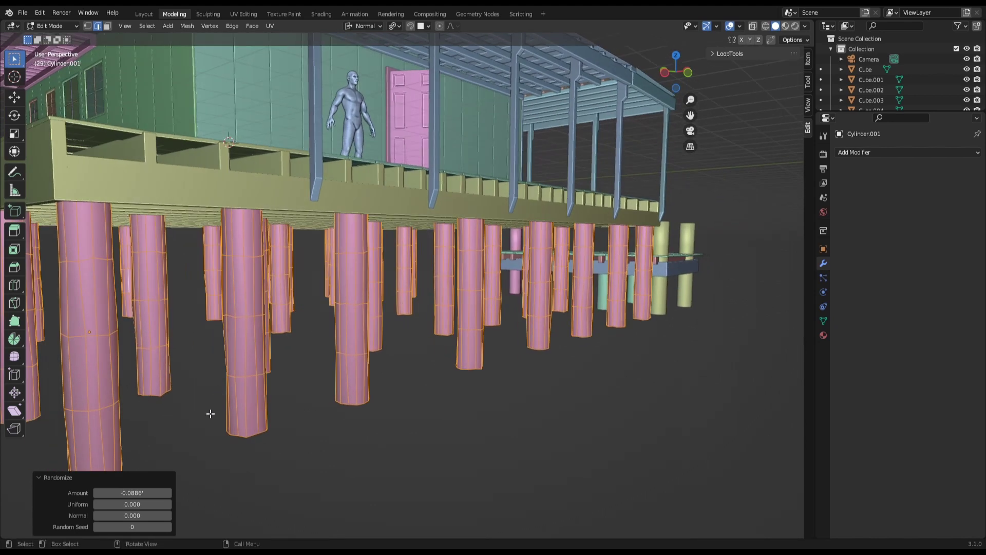
pyautogui.moveTo(128, 503)
pyautogui.mouseDown()
pyautogui.moveTo(172, 503)
pyautogui.moveTo(172, 515)
pyautogui.mouseUp()
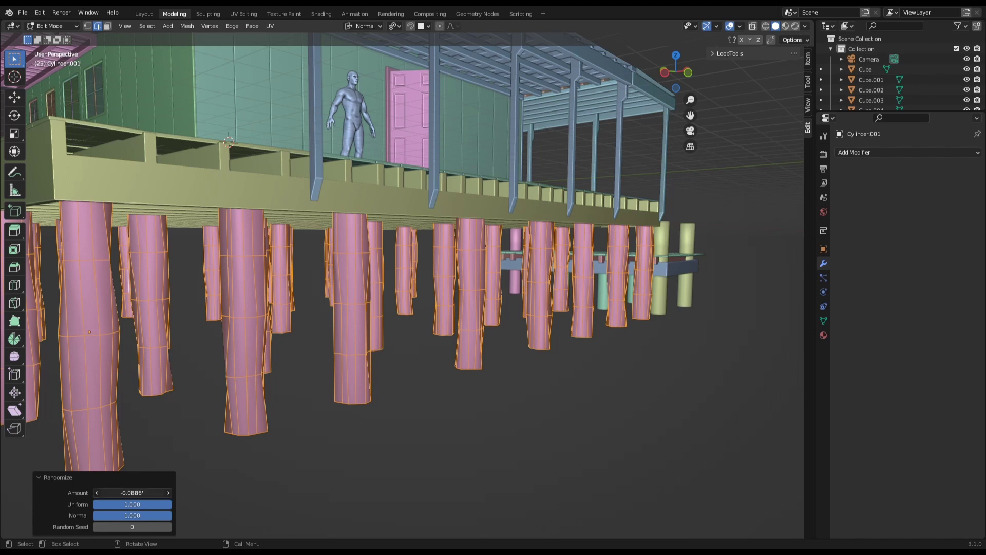
pyautogui.moveTo(132, 492)
pyautogui.mouseDown()
pyautogui.moveTo(169, 493)
pyautogui.moveTo(131, 492)
pyautogui.mouseUp()
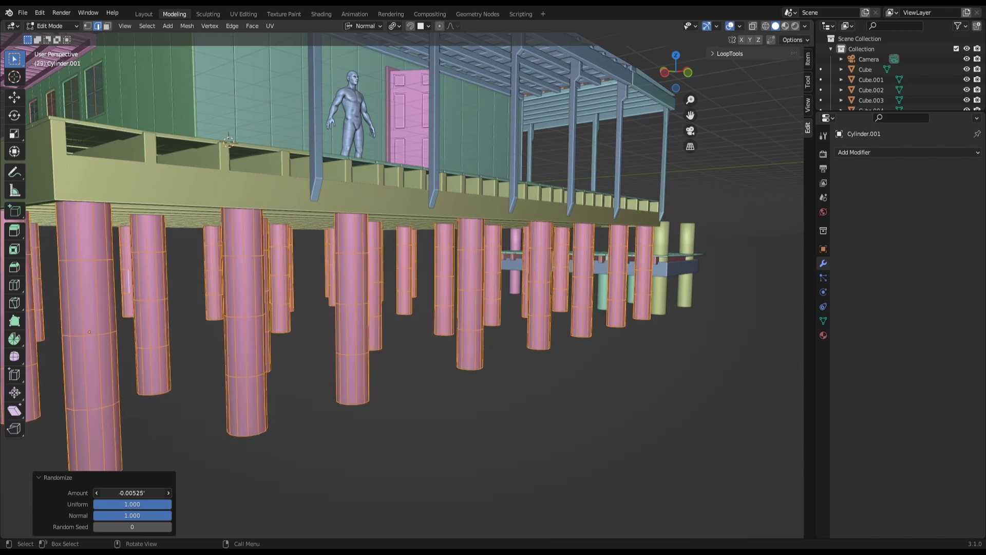
# - Orbit the view and get back into Edit Mode on the pink pilings
pyautogui.press('Tab')
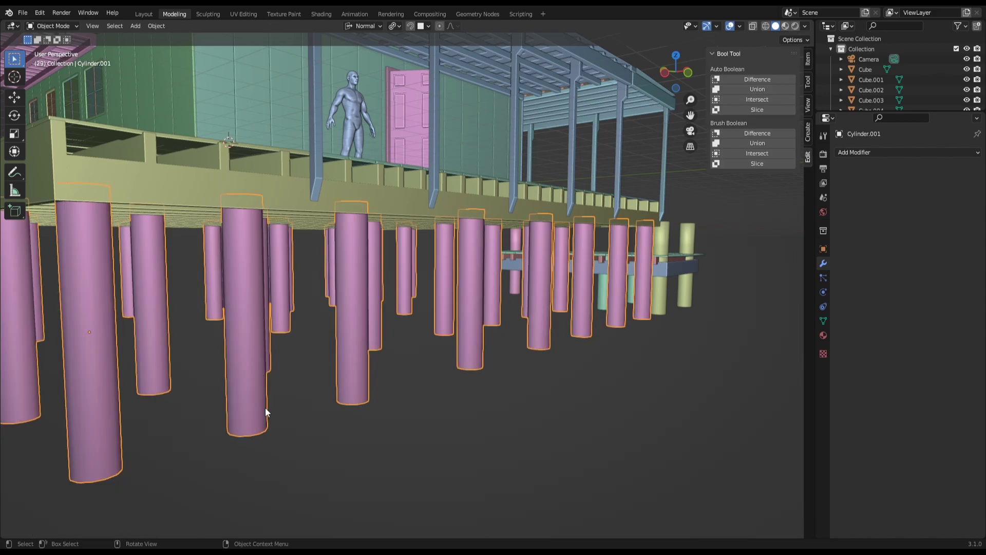
pyautogui.moveTo(266, 409)
pyautogui.mouseDown(button='middle')
pyautogui.moveTo(231, 412)
pyautogui.moveTo(203, 392)
pyautogui.moveTo(242, 344)
pyautogui.moveTo(266, 351)
pyautogui.moveTo(294, 399)
pyautogui.moveTo(280, 398)
pyautogui.moveTo(295, 406)
pyautogui.moveTo(197, 396)
pyautogui.mouseUp(button='middle')
pyautogui.press('Tab')
pyautogui.scroll(5, 282, 348)
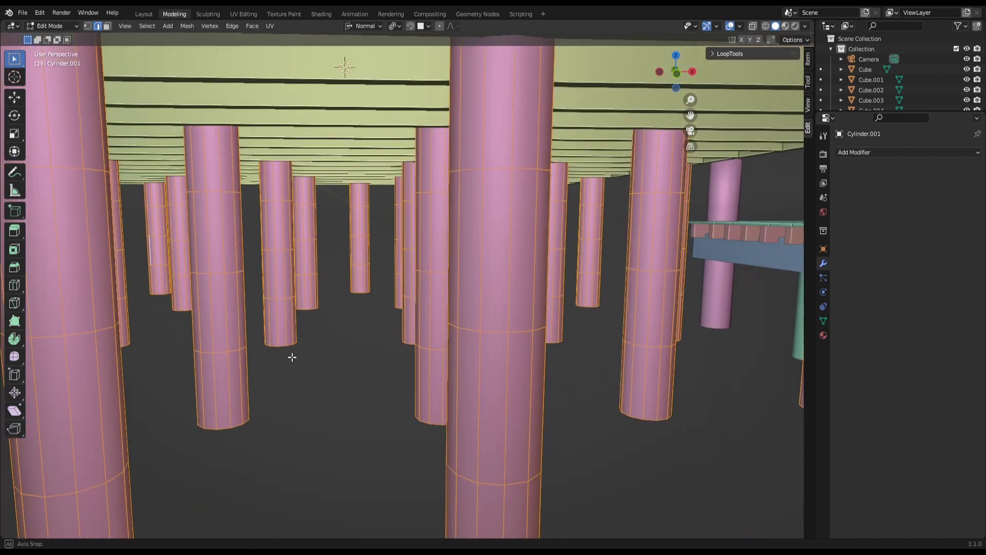
pyautogui.scroll(-2, 290, 357)
pyautogui.press('Tab')
pyautogui.scroll(-3, 298, 354)
pyautogui.scroll(3, 321, 354)
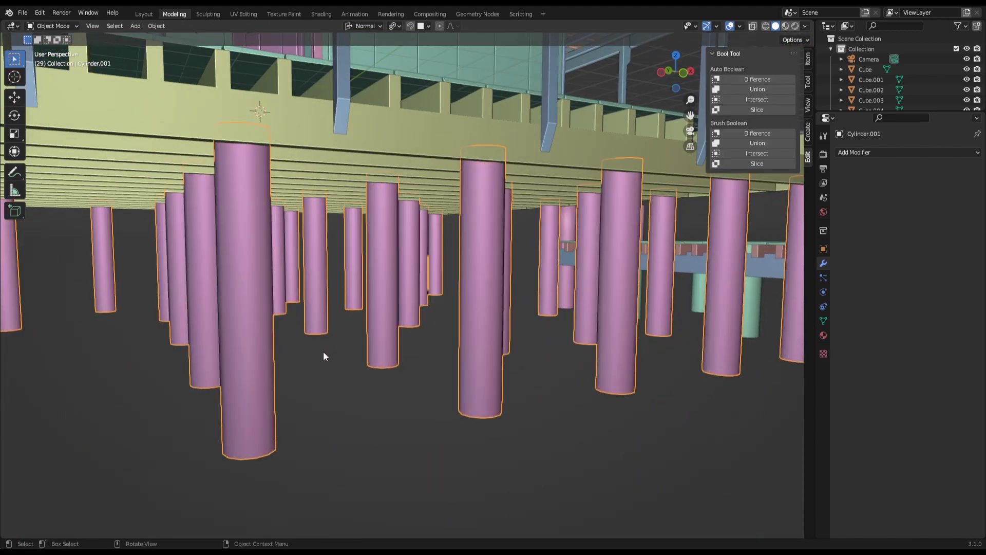
pyautogui.press('Tab')
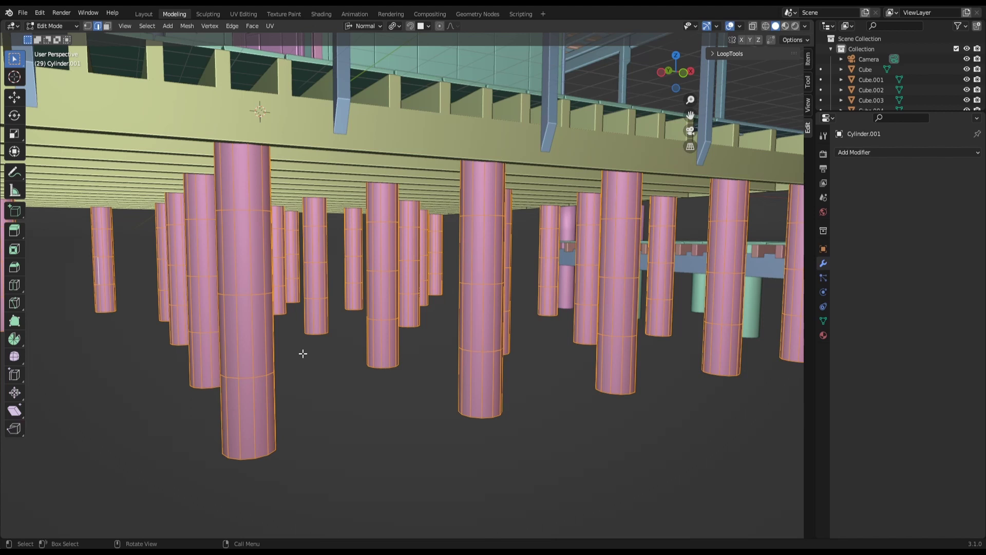
# - Re-randomize the pilings with Amount about 0.03 and return to Object Mode
pyautogui.press('F3')
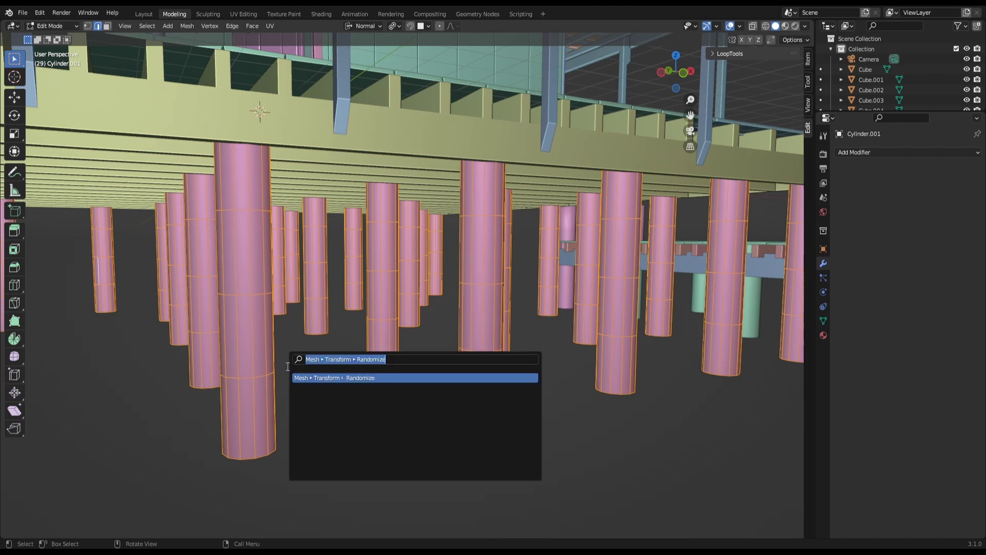
pyautogui.click(340, 378)
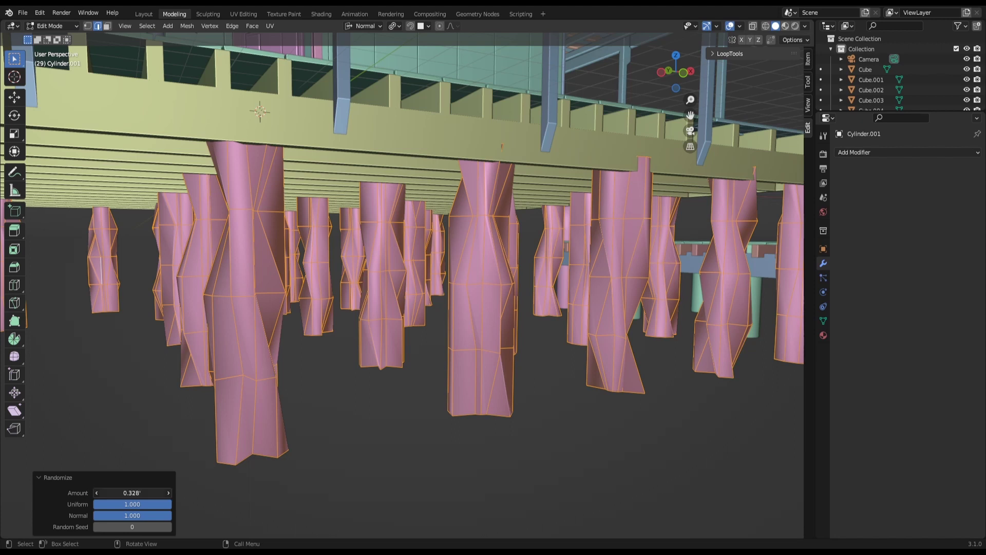
pyautogui.moveTo(132, 492)
pyautogui.mouseDown()
pyautogui.moveTo(142, 493)
pyautogui.moveTo(116, 492)
pyautogui.moveTo(127, 492)
pyautogui.mouseUp()
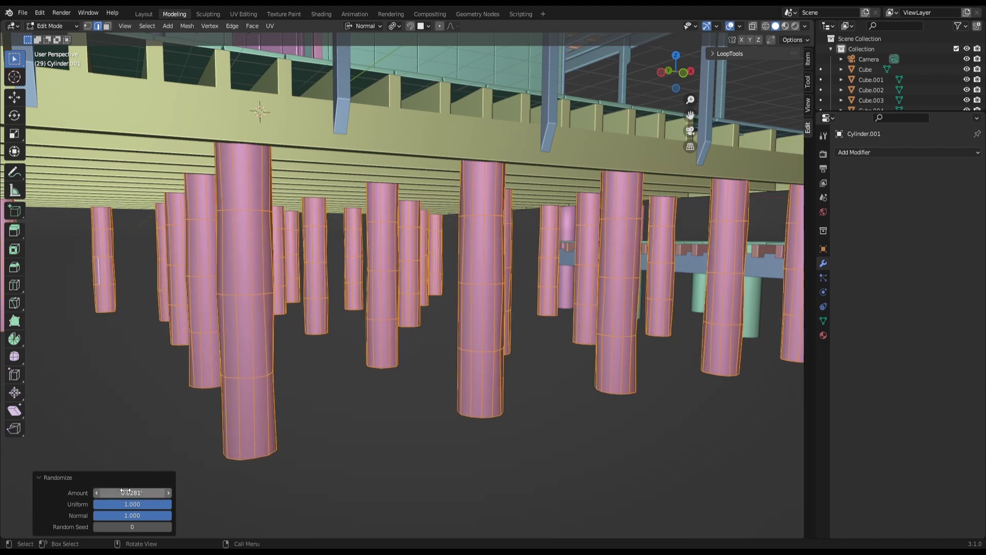
pyautogui.press('Tab')
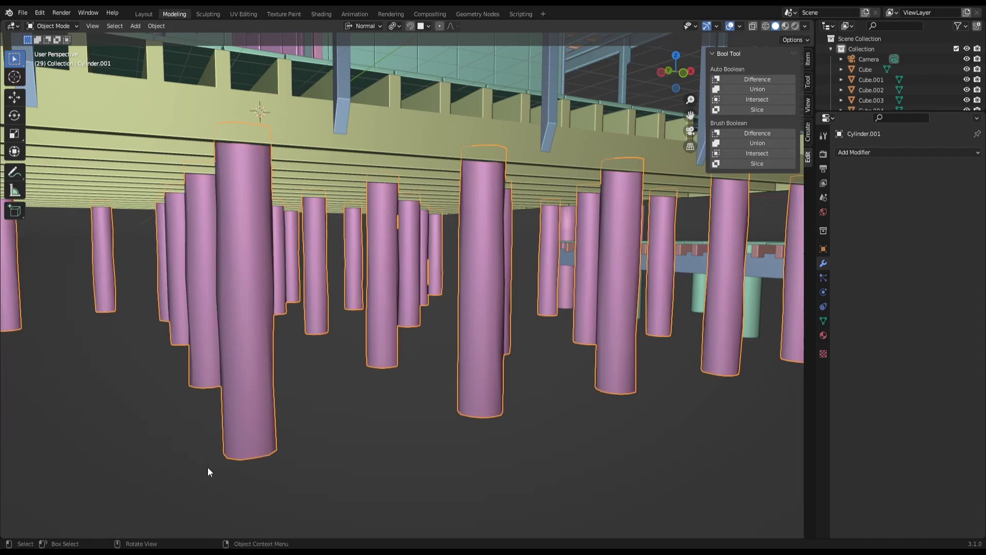
# - Orbit beneath the dock and select the yellow dock posts
pyautogui.moveTo(208, 467)
pyautogui.mouseDown(button='middle')
pyautogui.moveTo(320, 448)
pyautogui.moveTo(282, 445)
pyautogui.moveTo(214, 359)
pyautogui.moveTo(248, 374)
pyautogui.moveTo(242, 411)
pyautogui.moveTo(235, 398)
pyautogui.moveTo(276, 359)
pyautogui.moveTo(306, 355)
pyautogui.moveTo(286, 448)
pyautogui.moveTo(299, 442)
pyautogui.mouseUp(button='middle')
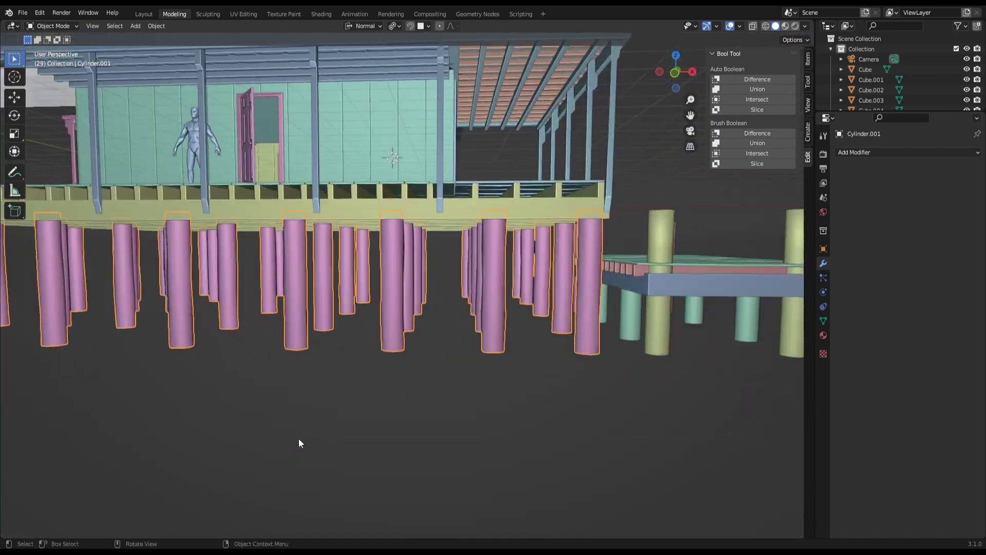
pyautogui.moveTo(514, 396); pyautogui.dragTo(297, 408, button='middle')
pyautogui.scroll(5, 316, 381)
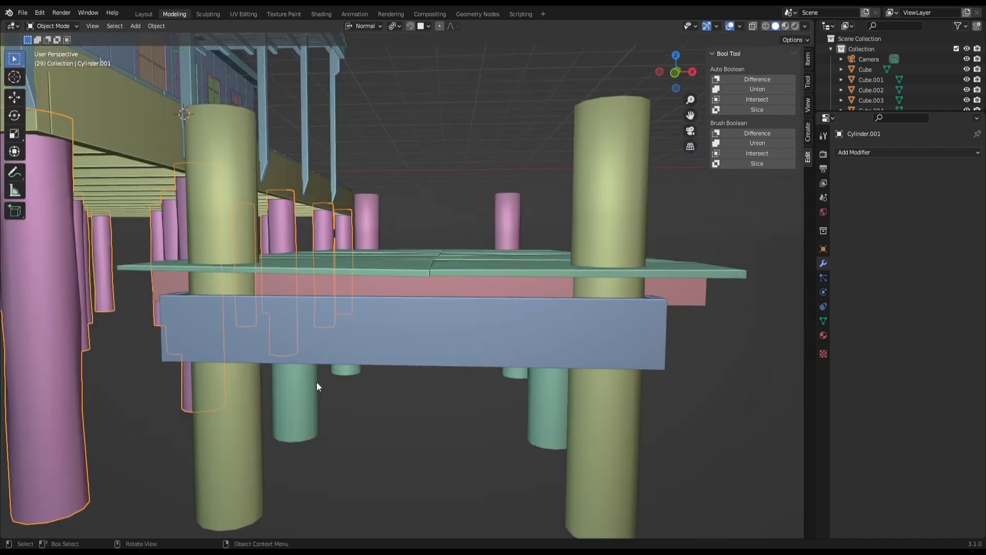
pyautogui.scroll(4, 310, 360)
pyautogui.scroll(2, 314, 366)
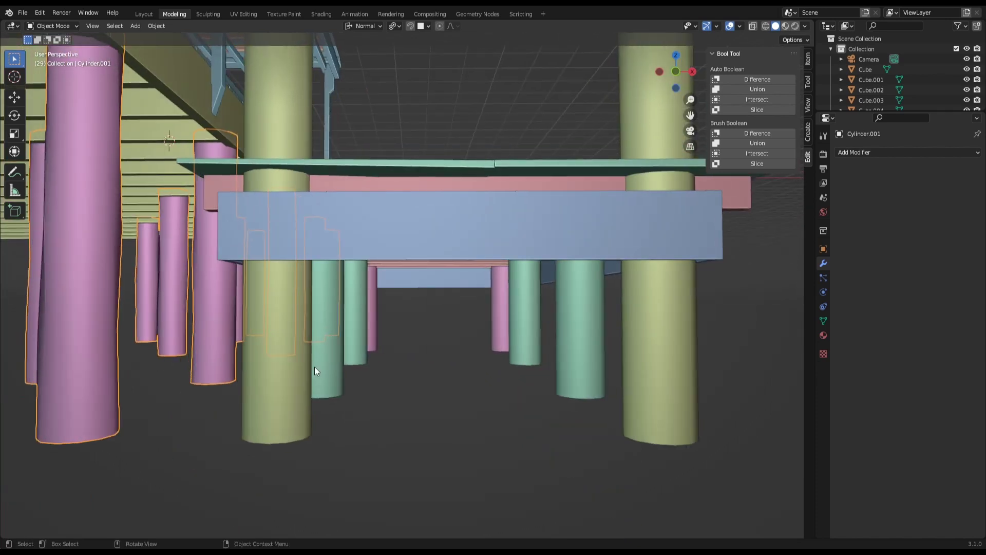
pyautogui.click(272, 351)
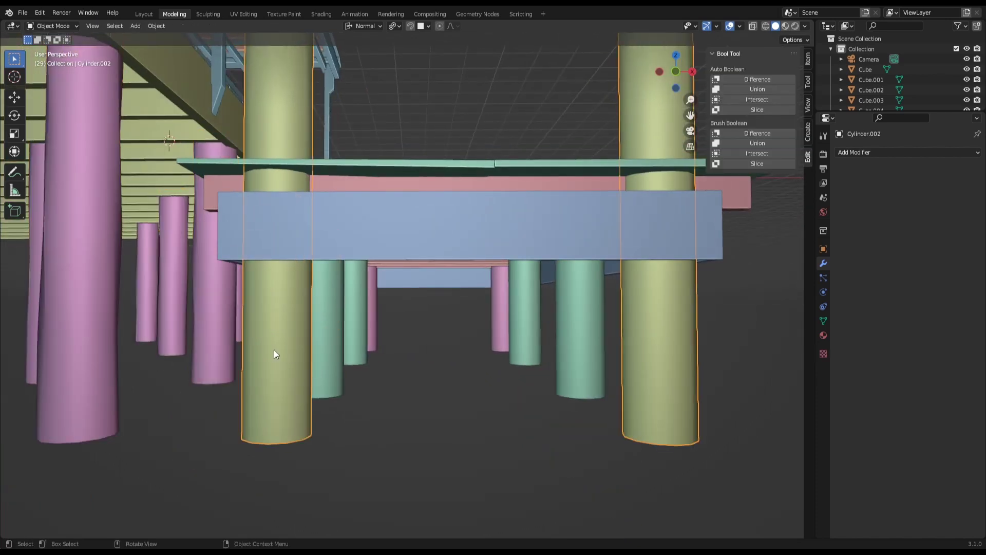
# - Enter Edit Mode on the yellow dock posts with all their geometry selected
pyautogui.press('a')
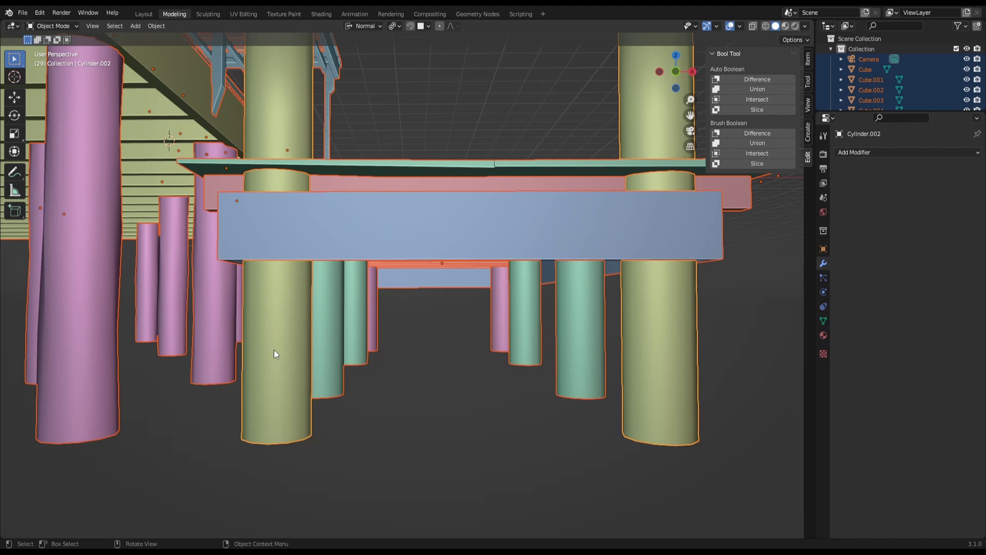
pyautogui.press('Tab')
pyautogui.press('a')
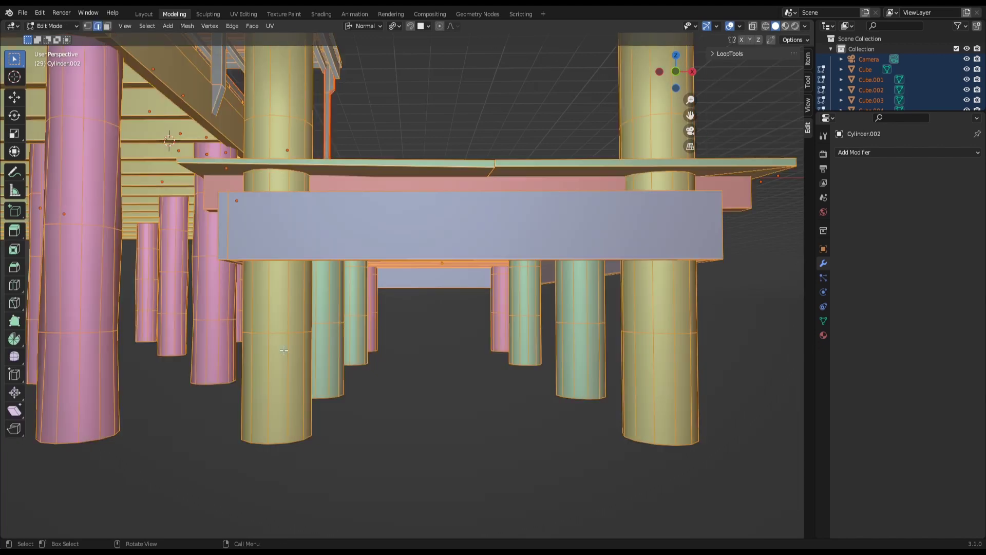
pyautogui.moveTo(284, 350)
pyautogui.mouseDown(button='middle')
pyautogui.moveTo(290, 358)
pyautogui.moveTo(303, 346)
pyautogui.mouseUp(button='middle')
pyautogui.press('Tab')
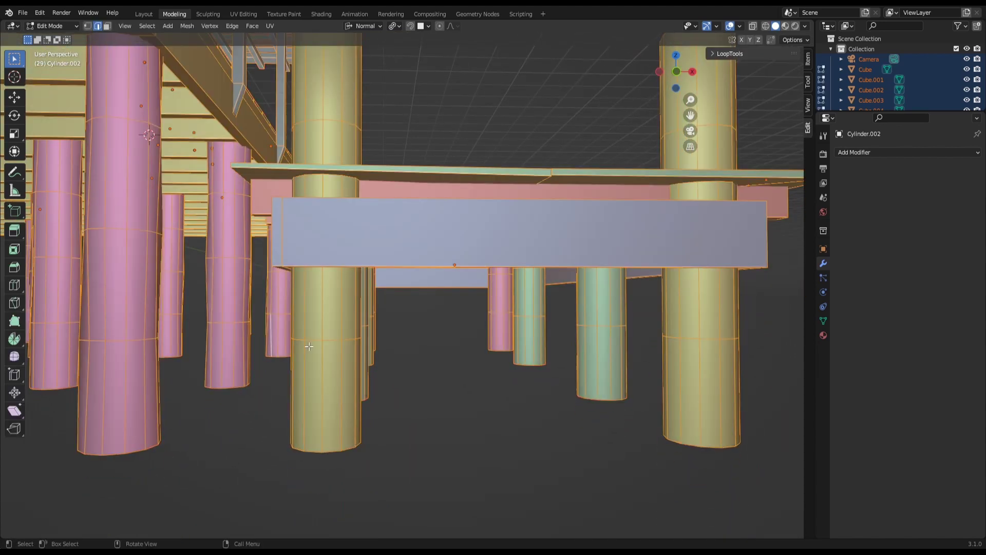
pyautogui.press('Tab')
pyautogui.moveTo(315, 348)
pyautogui.mouseDown(button='middle')
pyautogui.moveTo(269, 341)
pyautogui.moveTo(281, 344)
pyautogui.mouseUp(button='middle')
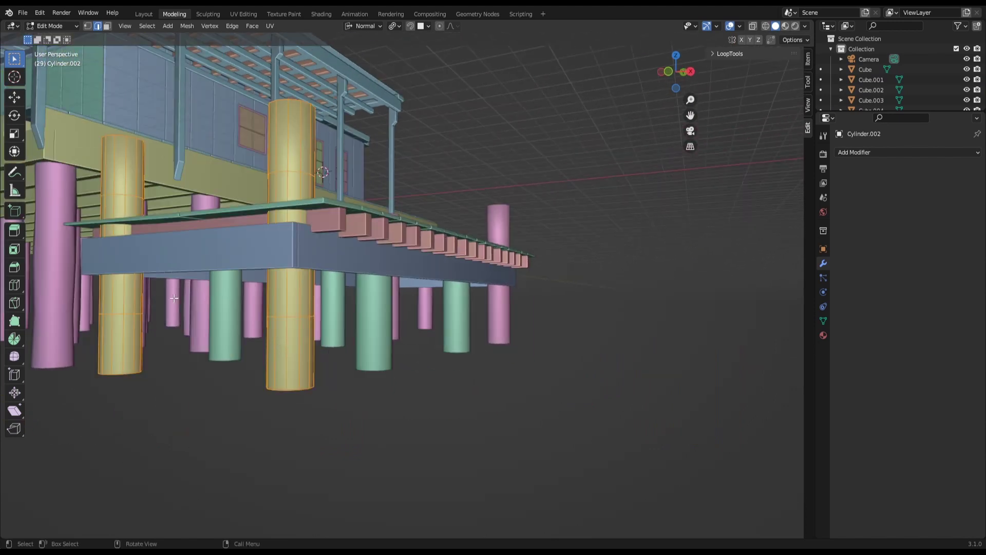
# - Randomize the yellow posts' vertices at amount 0.0136 and return to Object Mode
pyautogui.press('F3')
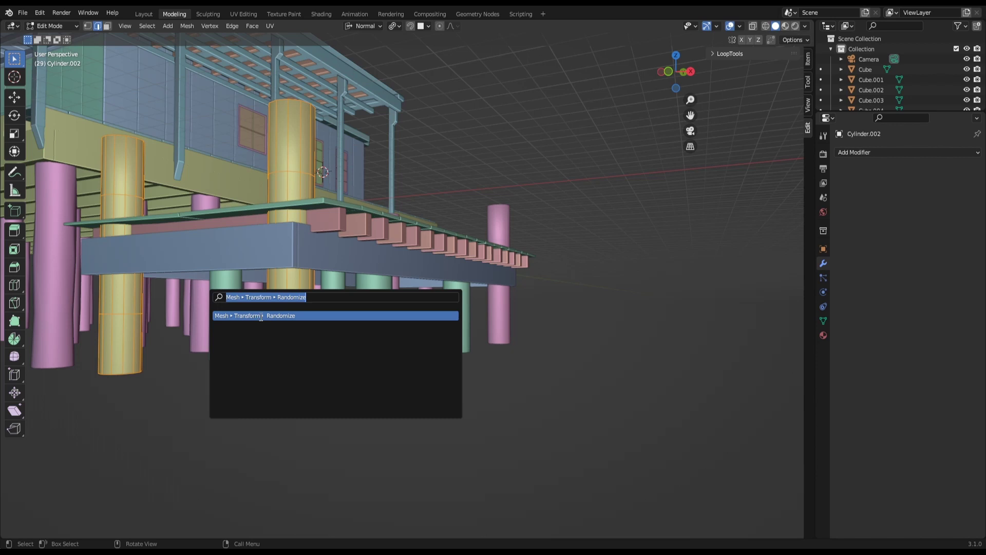
pyautogui.click(261, 315)
pyautogui.moveTo(135, 492); pyautogui.dragTo(117, 492)
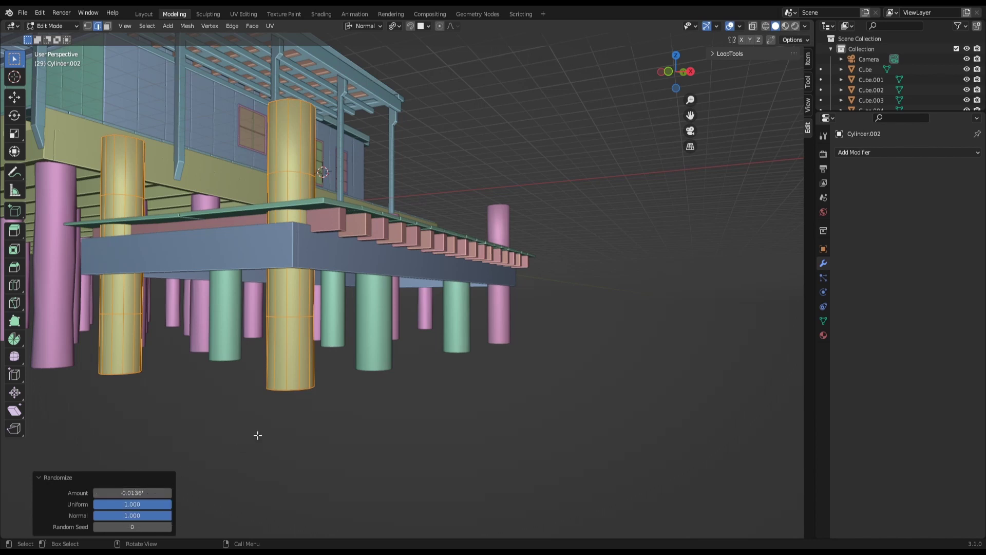
pyautogui.press('Tab')
pyautogui.moveTo(257, 439); pyautogui.dragTo(231, 407, button='middle')
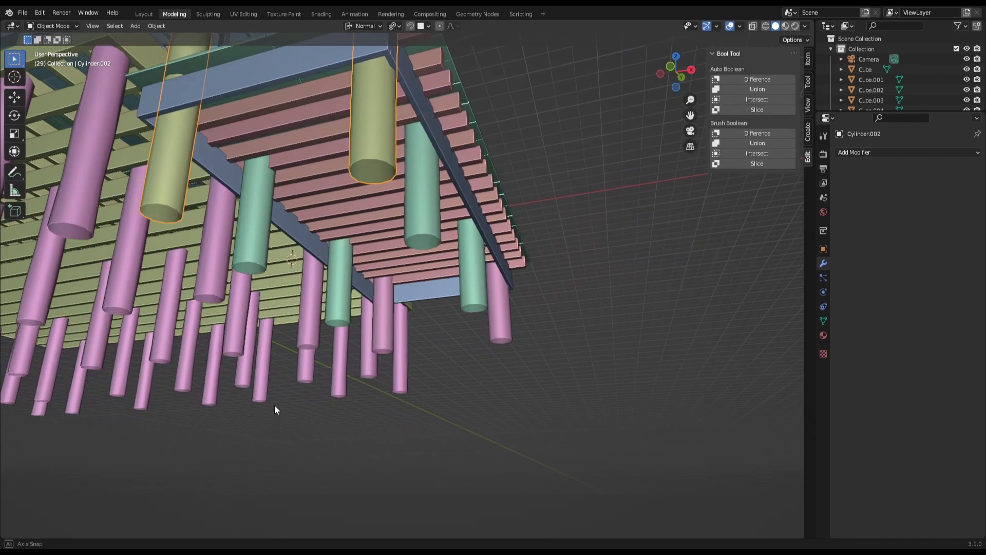
# - Select the green dock stubs, Cylinder.003, and randomize their vertices at amount 0.0198
pyautogui.press('Tab')
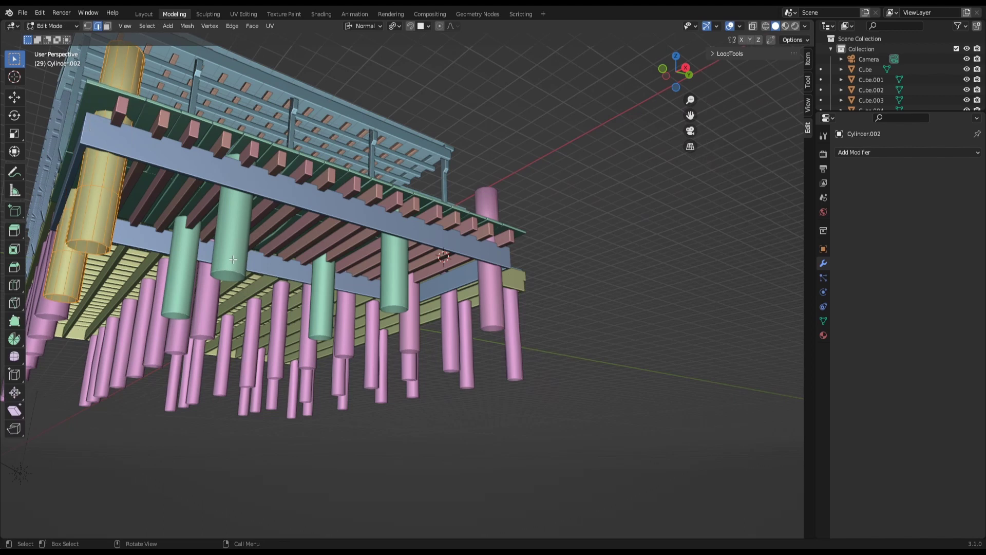
pyautogui.press('Tab')
pyautogui.click(232, 259)
pyautogui.press('Tab')
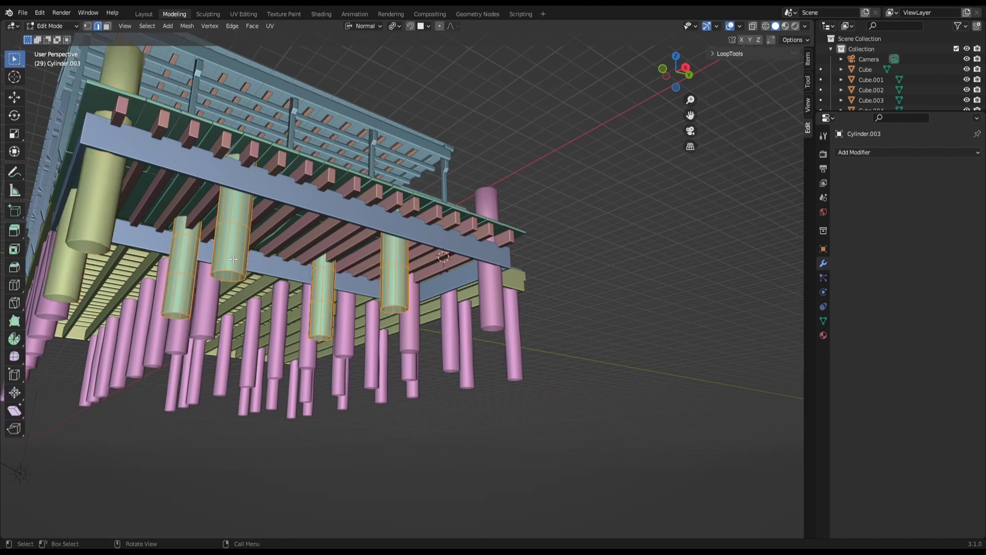
pyautogui.press('F3')
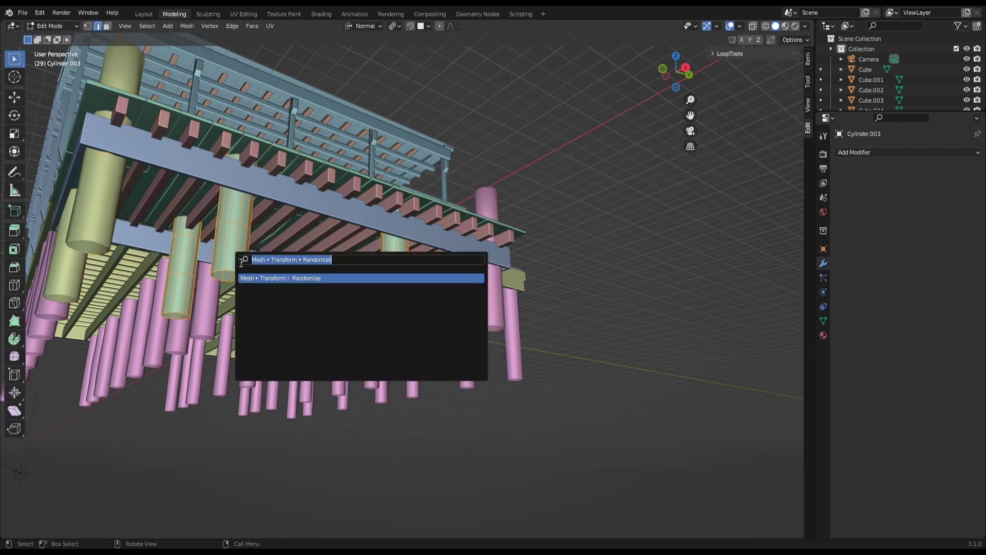
pyautogui.click(299, 279)
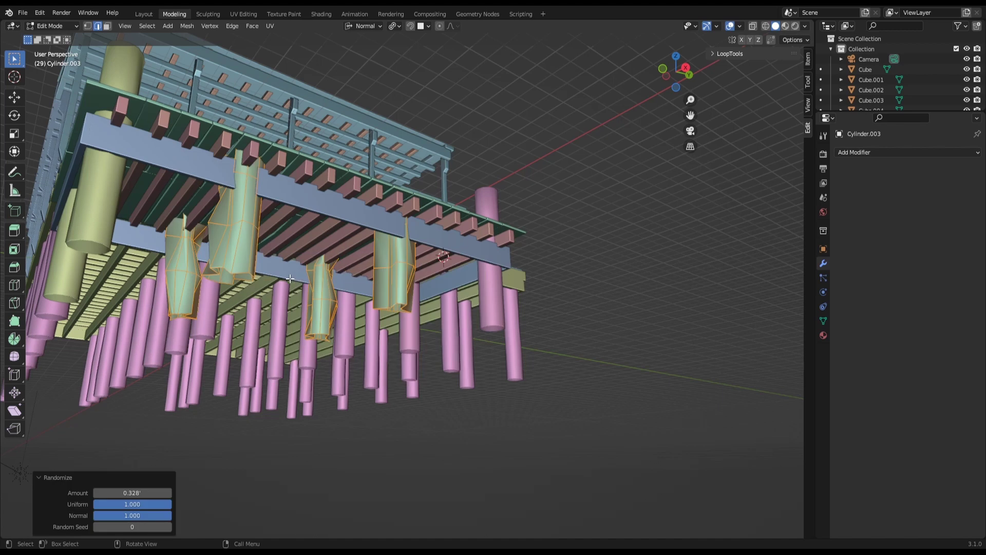
pyautogui.moveTo(141, 494); pyautogui.dragTo(98, 493)
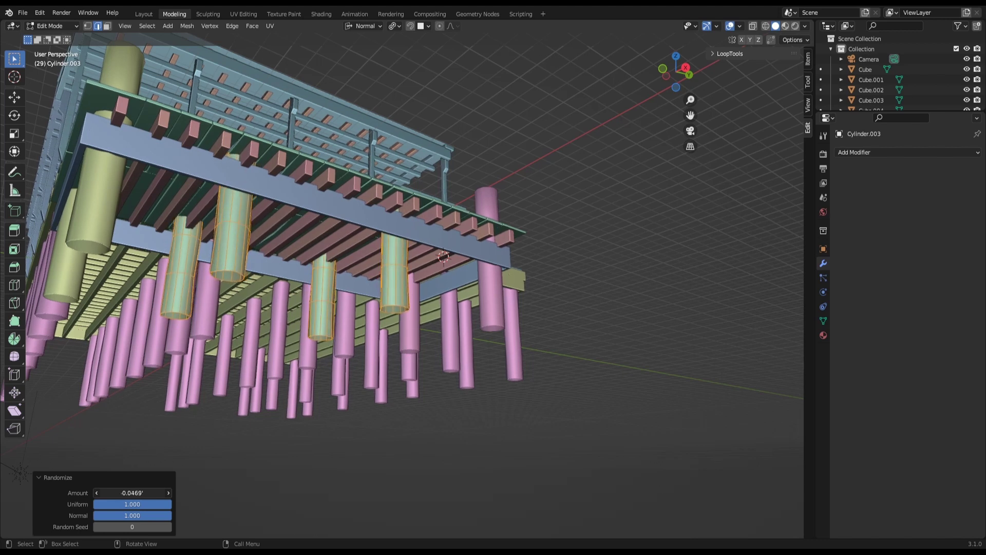
pyautogui.moveTo(97, 494); pyautogui.dragTo(105, 493)
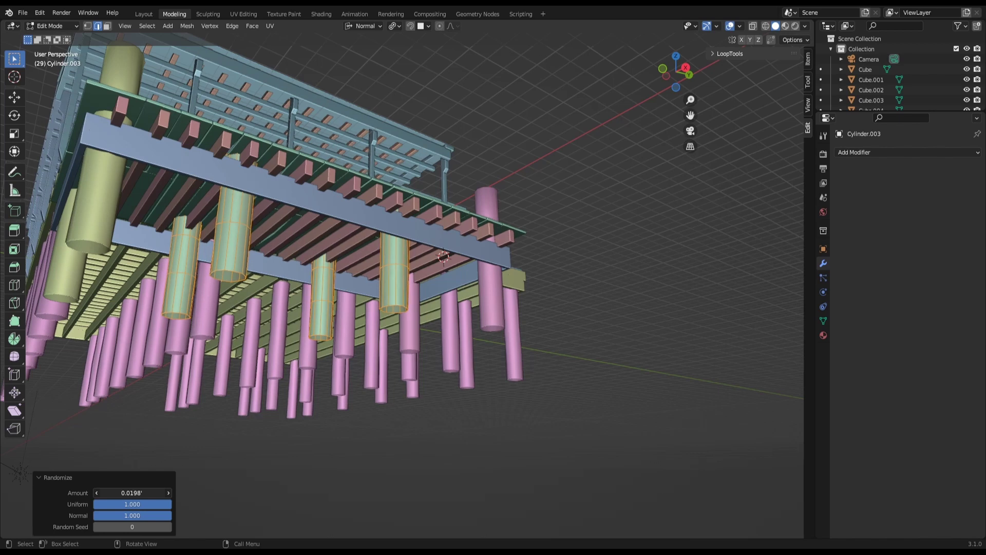
# - Inspect the underside, leave Edit Mode, then orbit and re-enter Edit Mode on the green pilings
pyautogui.moveTo(215, 393)
pyautogui.mouseDown(button='middle')
pyautogui.moveTo(314, 347)
pyautogui.moveTo(266, 391)
pyautogui.mouseUp(button='middle')
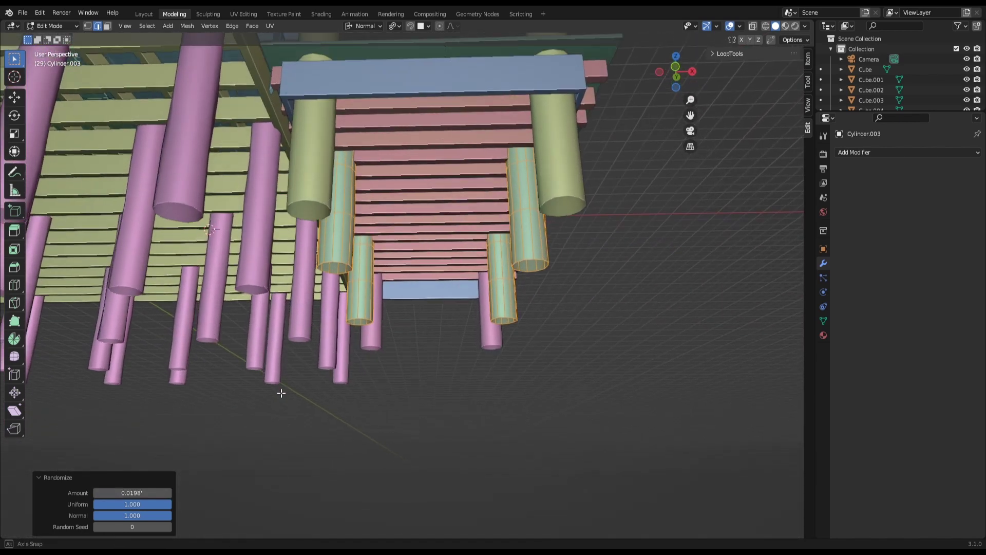
pyautogui.scroll(2, 274, 383)
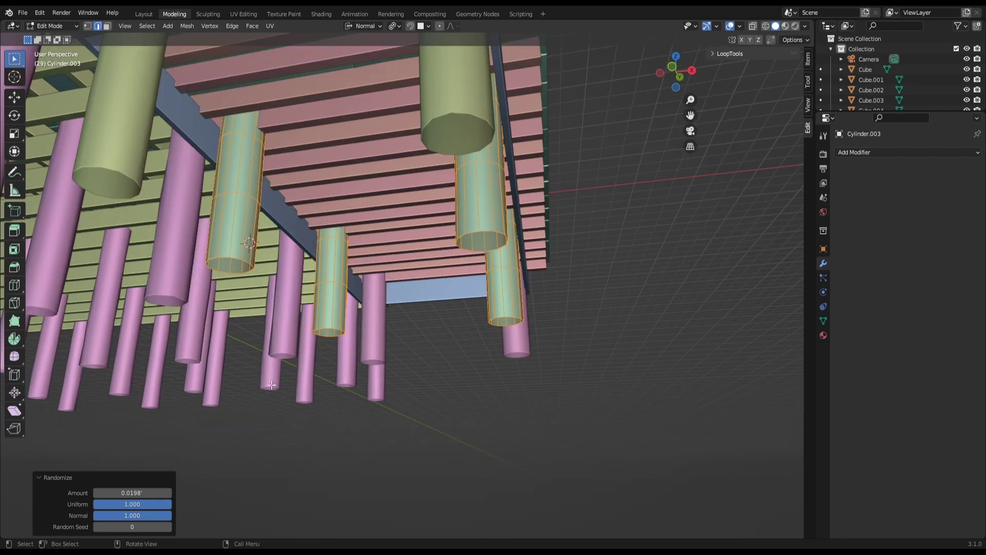
pyautogui.press('Tab')
pyautogui.moveTo(269, 382); pyautogui.dragTo(239, 382, button='middle')
pyautogui.moveTo(171, 344)
pyautogui.mouseDown(button='middle')
pyautogui.moveTo(171, 371)
pyautogui.moveTo(338, 378)
pyautogui.mouseUp(button='middle')
pyautogui.press('Tab')
# - Select the tall pink dock posts, Cylinder.005, and enter Edit Mode
pyautogui.press('Tab')
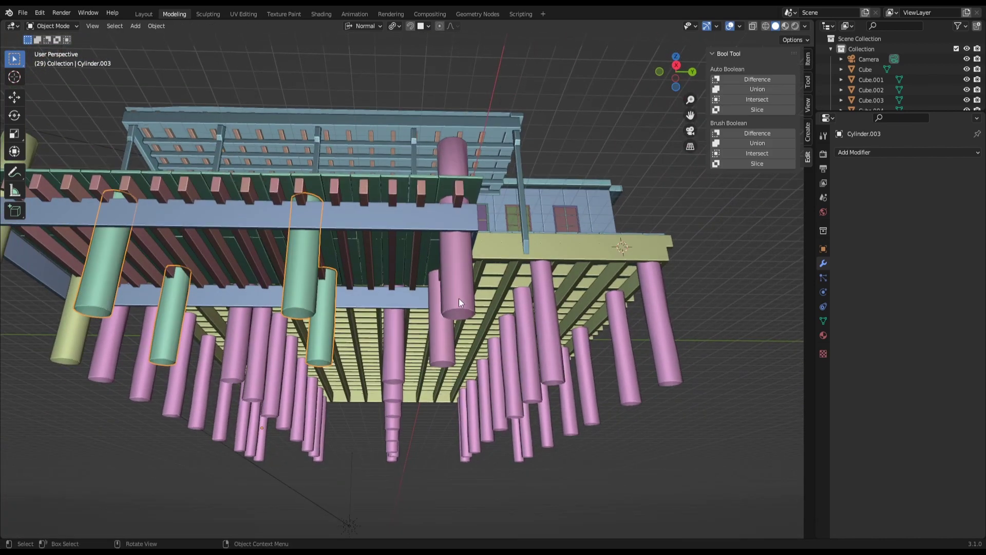
pyautogui.click(459, 299)
pyautogui.press('Tab')
pyautogui.press('Tab')
pyautogui.click(458, 298)
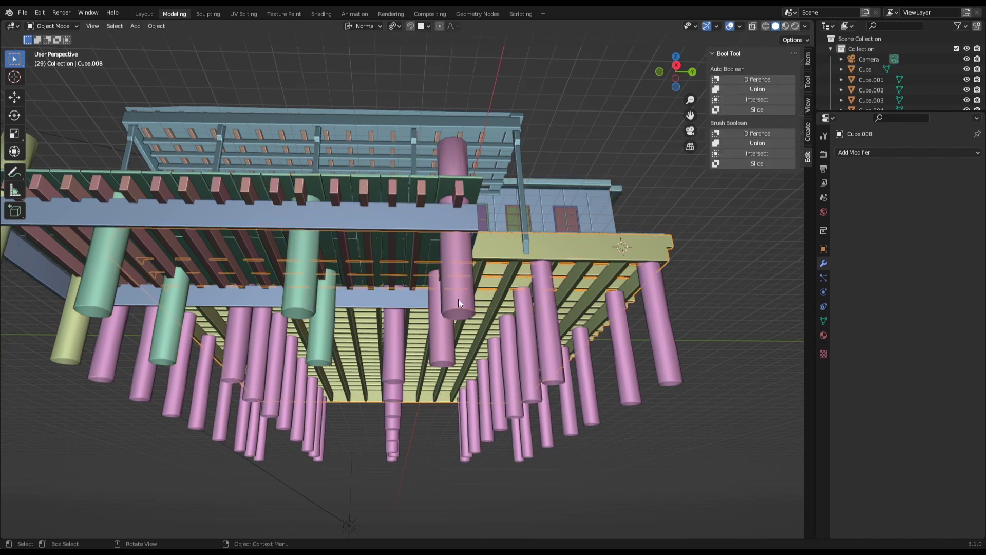
pyautogui.click(458, 299)
pyautogui.press('Tab')
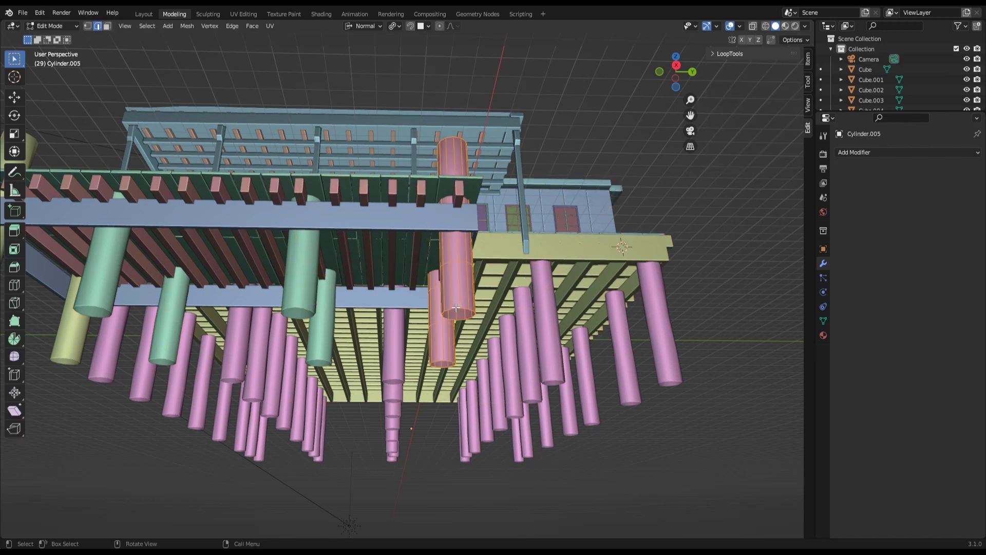
# - Randomize the pink posts at amount about 0.0302 and return to Object Mode
pyautogui.press('F3')
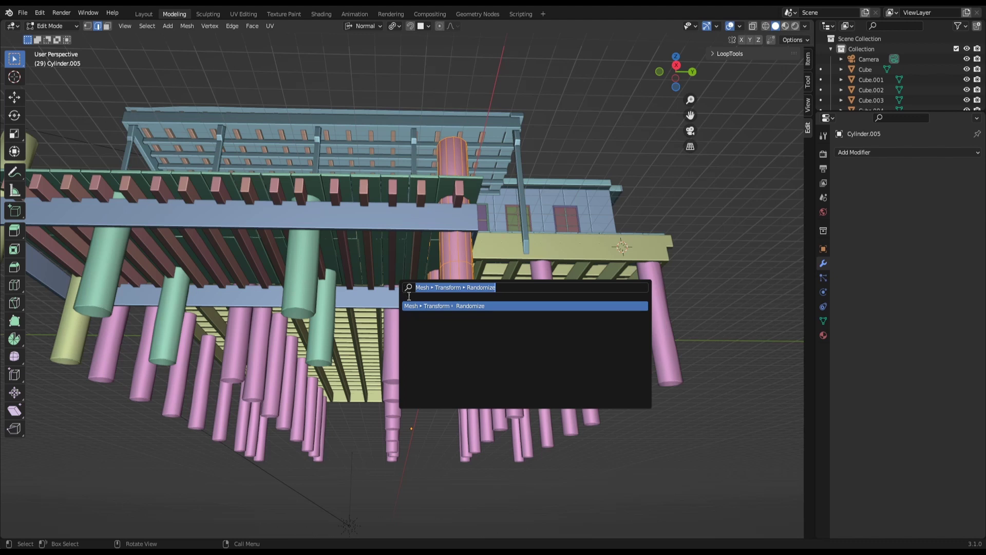
pyautogui.press('Return')
pyautogui.moveTo(432, 310); pyautogui.dragTo(257, 498, button='middle')
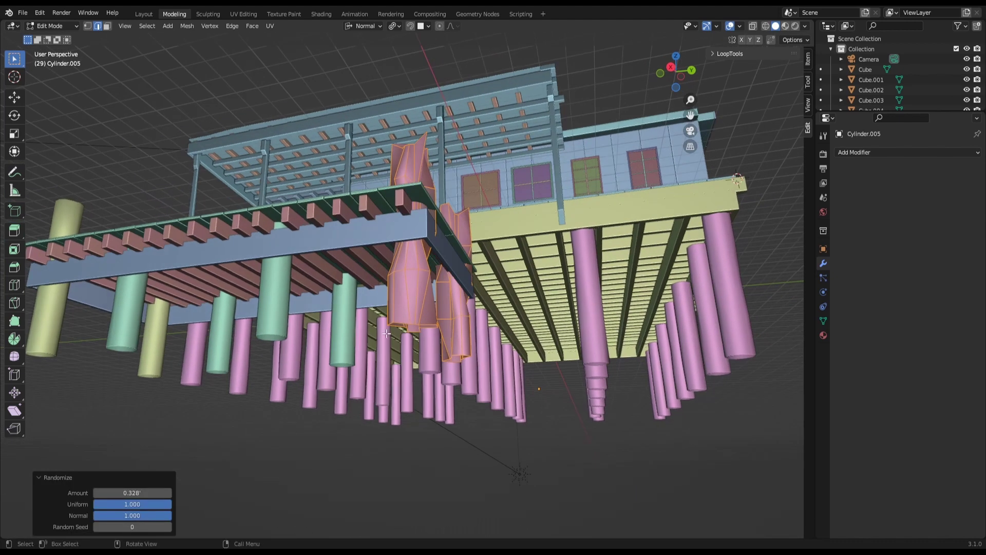
pyautogui.moveTo(146, 493); pyautogui.dragTo(105, 492)
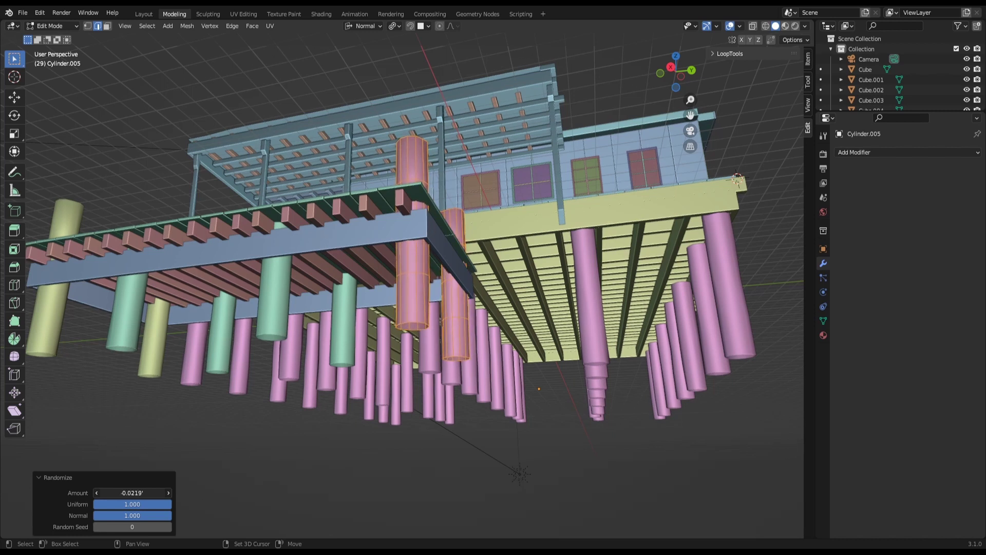
pyautogui.moveTo(106, 492); pyautogui.dragTo(105, 492)
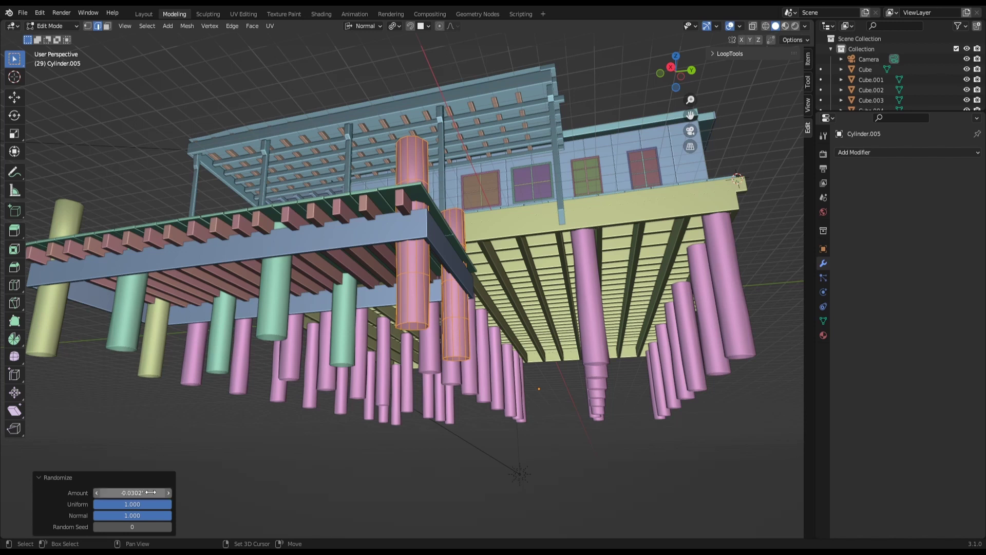
pyautogui.press('Tab')
pyautogui.moveTo(369, 392)
pyautogui.mouseDown(button='middle')
pyautogui.moveTo(294, 448)
pyautogui.moveTo(375, 475)
pyautogui.moveTo(440, 457)
pyautogui.moveTo(452, 446)
pyautogui.moveTo(449, 420)
pyautogui.moveTo(476, 405)
pyautogui.moveTo(484, 416)
pyautogui.moveTo(368, 424)
pyautogui.mouseUp(button='middle')
pyautogui.scroll(-5, 452, 445)
pyautogui.scroll(-3, 368, 424)
pyautogui.moveTo(326, 389); pyautogui.dragTo(383, 389, button='middle')
pyautogui.scroll(2, 390, 385)
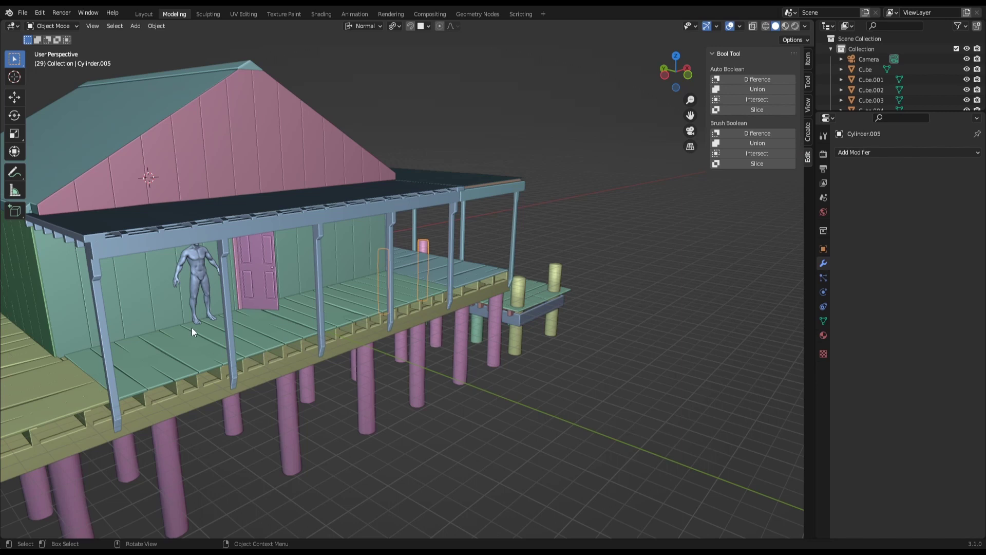
# - Enter Edit Mode on Cylinder.005 and orbit and zoom over and beneath the dock deck
pyautogui.press('Tab')
pyautogui.moveTo(169, 308)
pyautogui.mouseDown(button='middle')
pyautogui.moveTo(105, 282)
pyautogui.moveTo(111, 305)
pyautogui.mouseUp(button='middle')
pyautogui.scroll(-2, 173, 311)
pyautogui.scroll(4, 182, 307)
pyautogui.scroll(2, 111, 305)
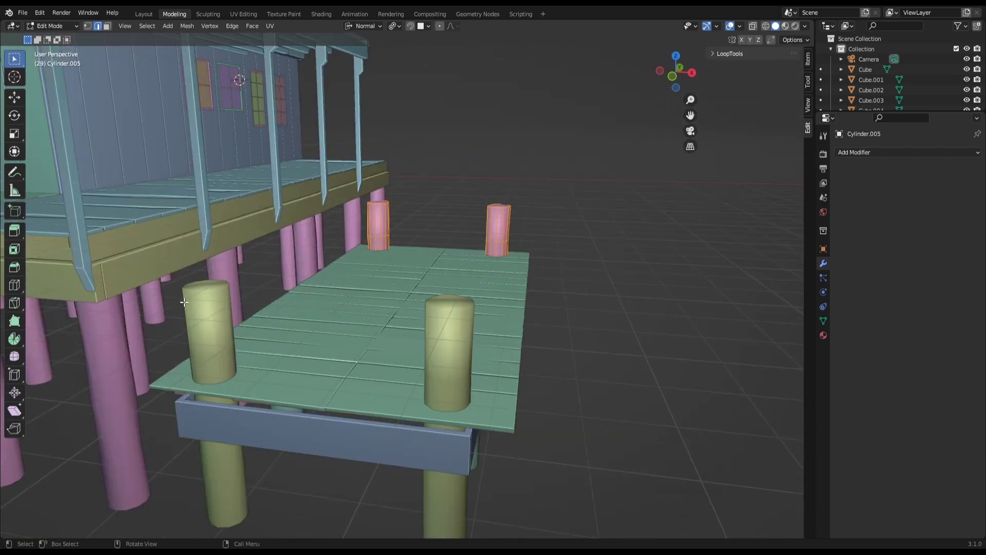
pyautogui.moveTo(185, 302)
pyautogui.mouseDown(button='middle')
pyautogui.moveTo(197, 297)
pyautogui.moveTo(147, 247)
pyautogui.mouseUp(button='middle')
pyautogui.scroll(1, 197, 297)
pyautogui.scroll(-3, 222, 273)
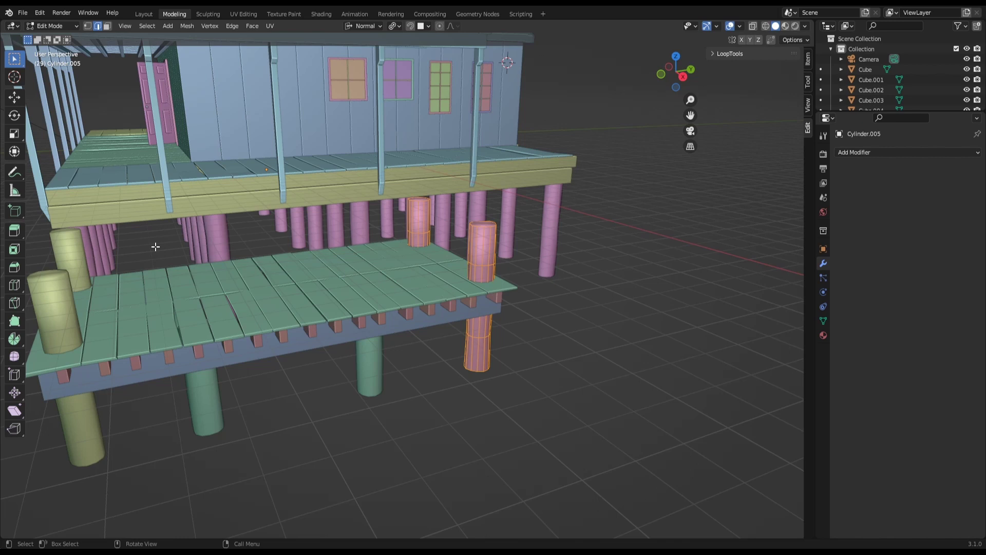
pyautogui.scroll(2, 155, 246)
pyautogui.scroll(1, 164, 219)
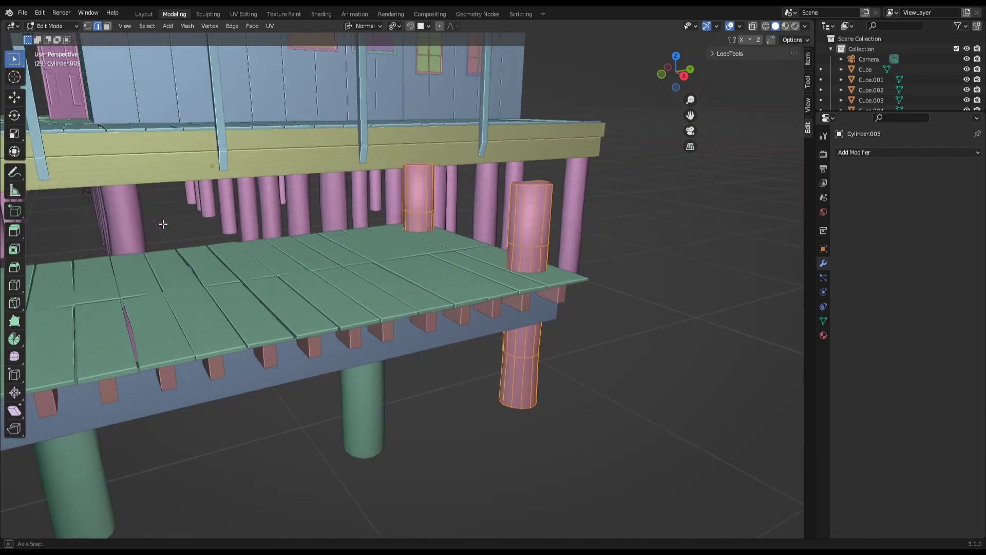
pyautogui.moveTo(165, 220)
pyautogui.mouseDown(button='middle')
pyautogui.moveTo(214, 202)
pyautogui.moveTo(213, 227)
pyautogui.mouseUp(button='middle')
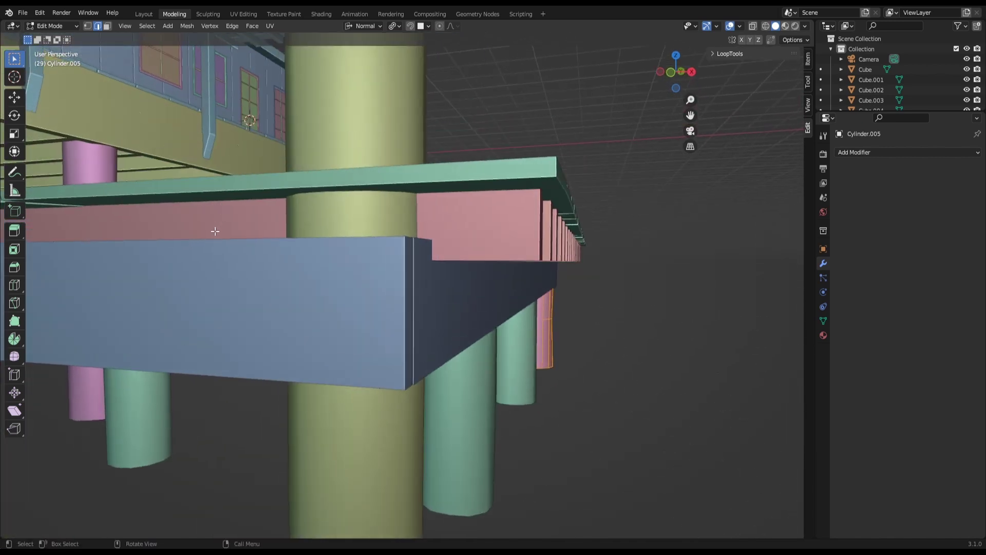
# - In Edit Mode on Cube.017, deselect everything and select one whole linked plank
pyautogui.press('Tab')
pyautogui.click(219, 214)
pyautogui.press('Tab')
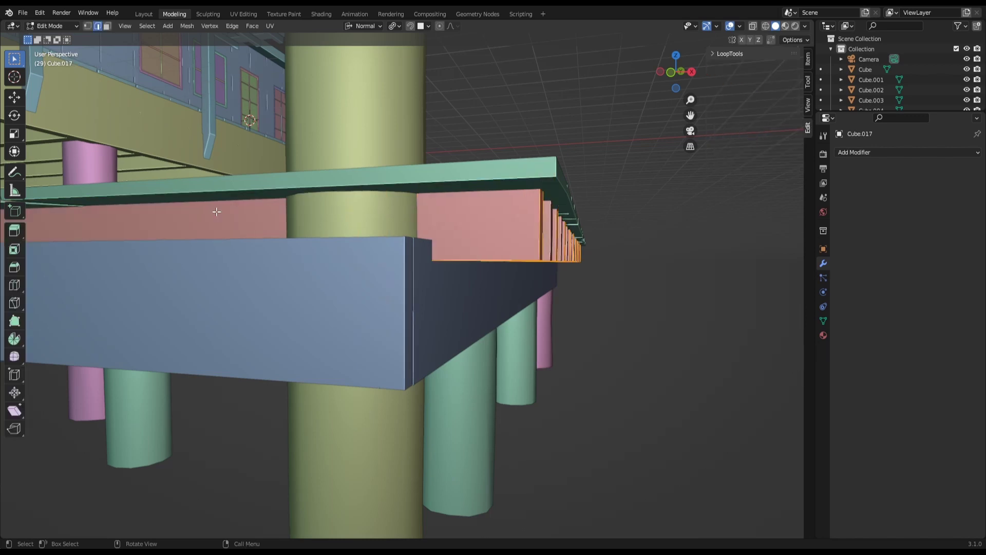
pyautogui.scroll(-5, 214, 215)
pyautogui.moveTo(213, 215); pyautogui.dragTo(151, 212, button='middle')
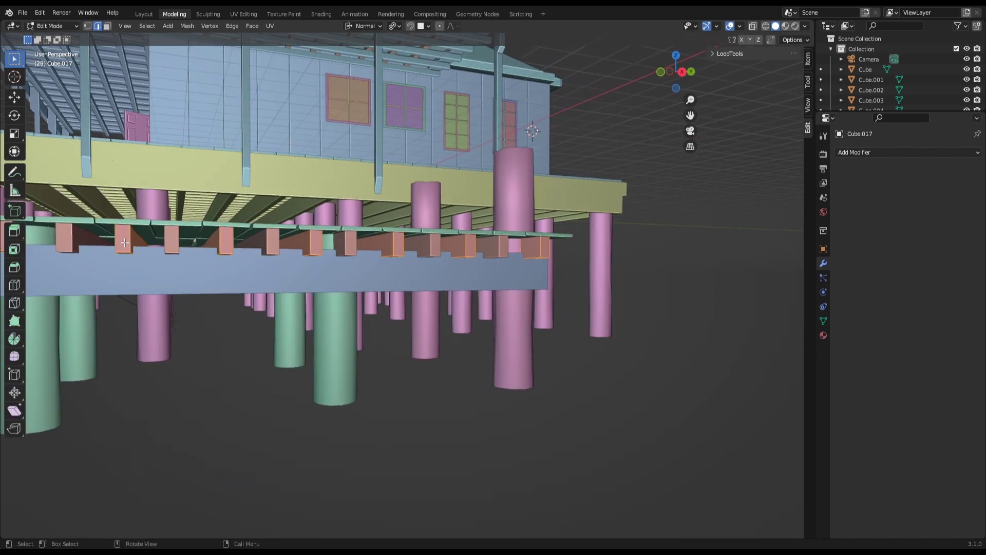
pyautogui.hotkey('alt', 'a')
pyautogui.hotkey('ctrl', 'l')
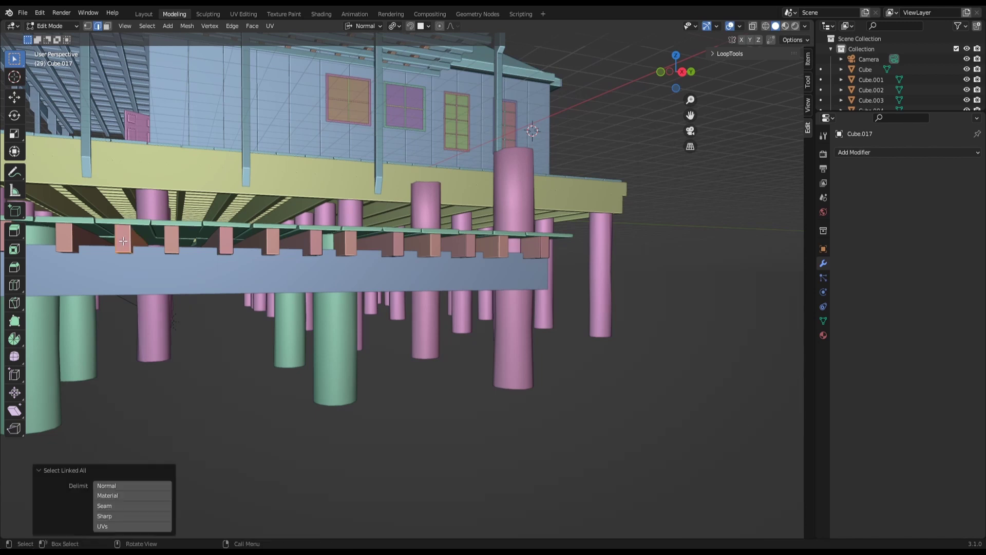
# - Duplicate the plank and raise the copy 0.74532 along Z
pyautogui.moveTo(123, 241)
pyautogui.mouseDown(button='middle')
pyautogui.moveTo(123, 266)
pyautogui.moveTo(236, 265)
pyautogui.mouseUp(button='middle')
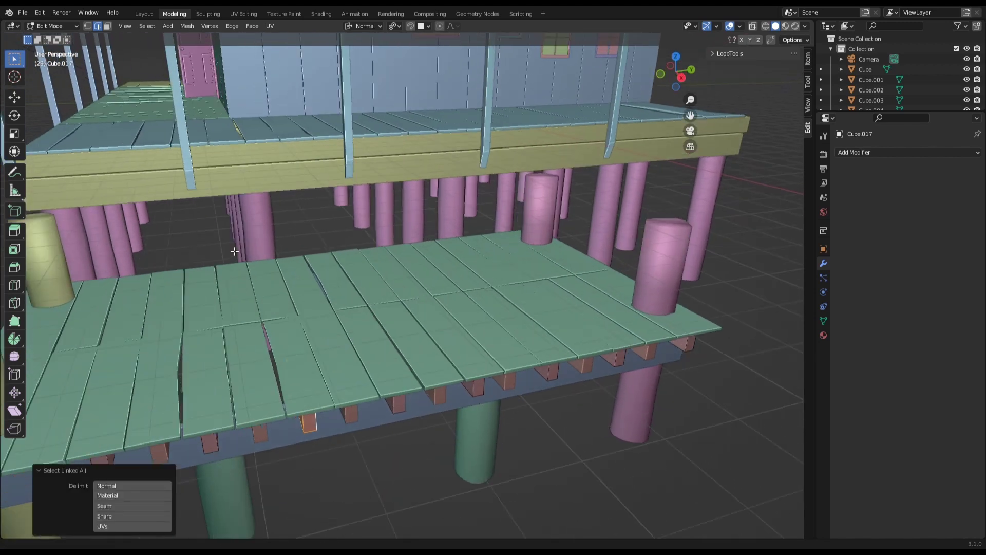
pyautogui.hotkey('shift', 'd')
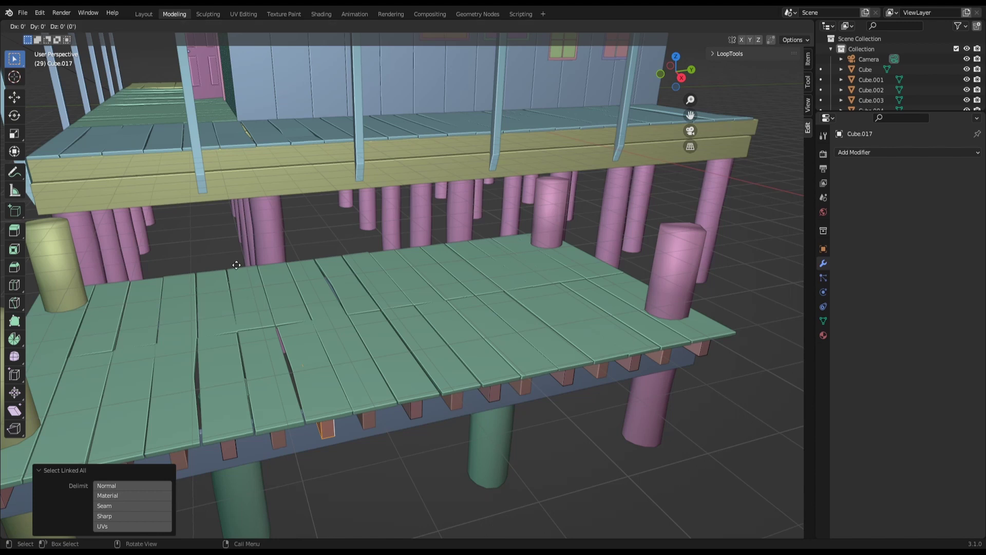
pyautogui.press('Escape')
pyautogui.press('g')
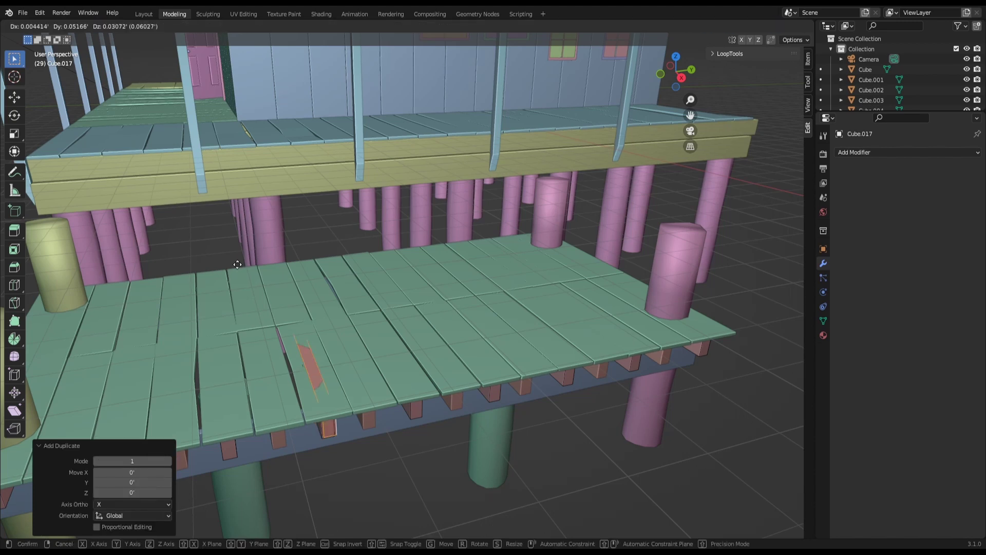
pyautogui.press('z')
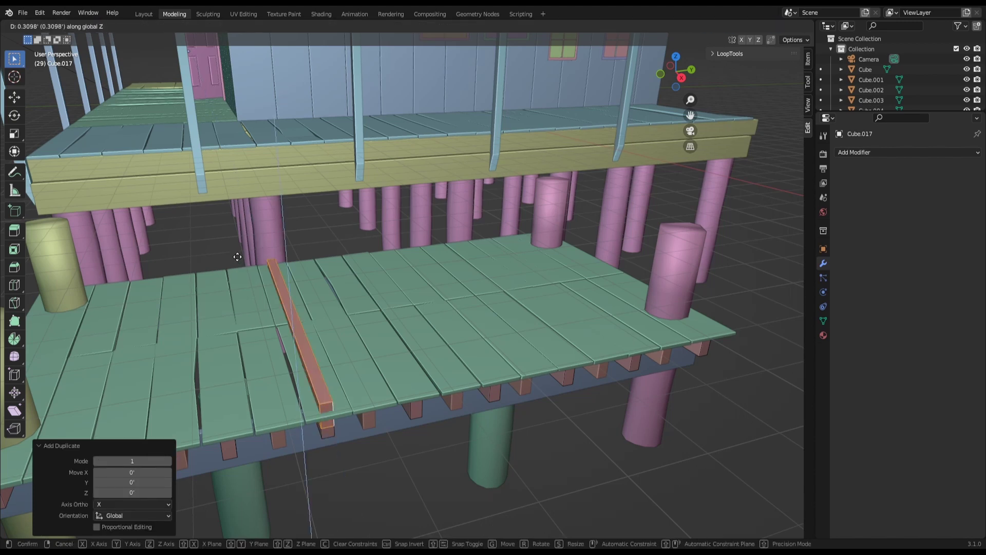
pyautogui.click(259, 242)
pyautogui.moveTo(259, 243)
pyautogui.mouseDown(button='middle')
pyautogui.moveTo(334, 257)
pyautogui.moveTo(330, 246)
pyautogui.mouseUp(button='middle')
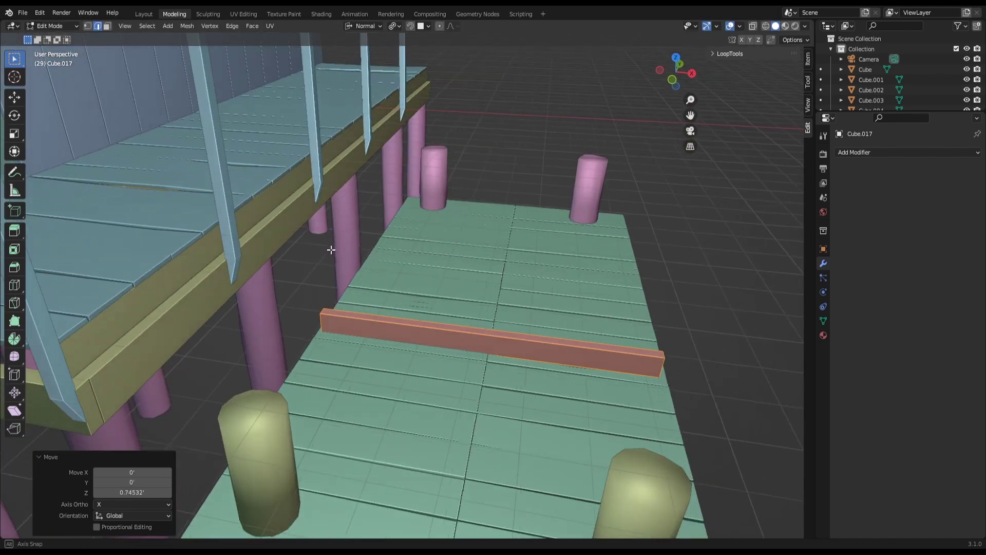
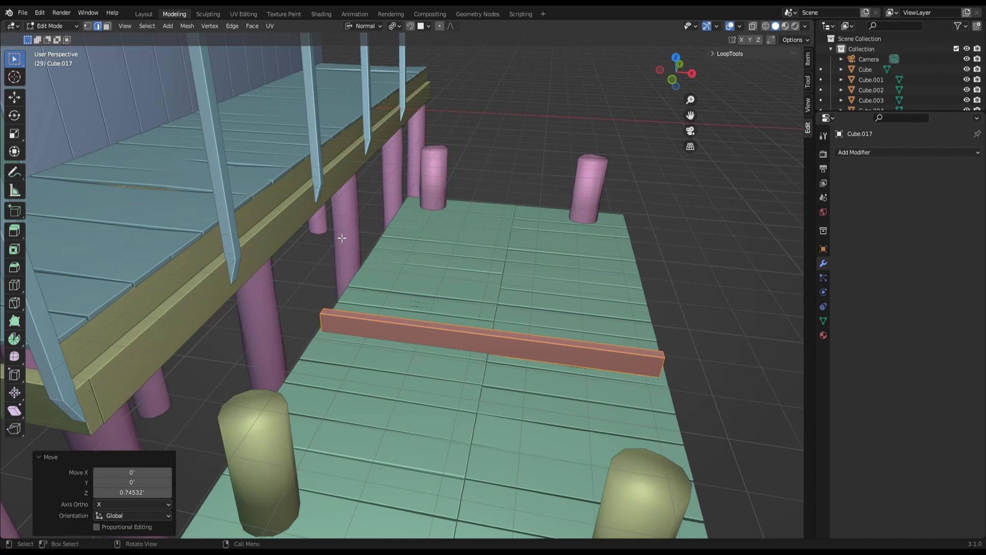
# - Rotate the pink lower-deck plank 45° in front view so it runs diagonally
pyautogui.press('KP_1')
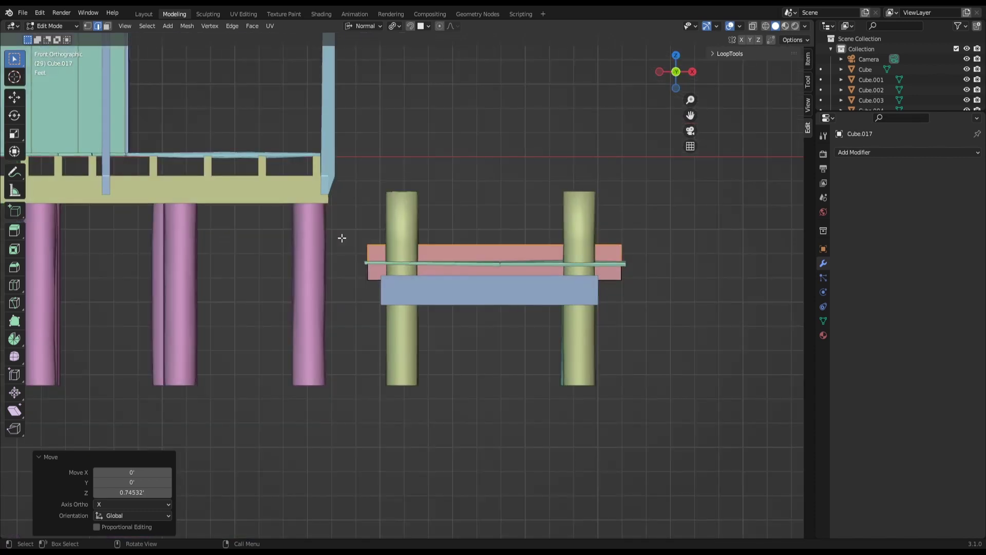
pyautogui.write('r9')
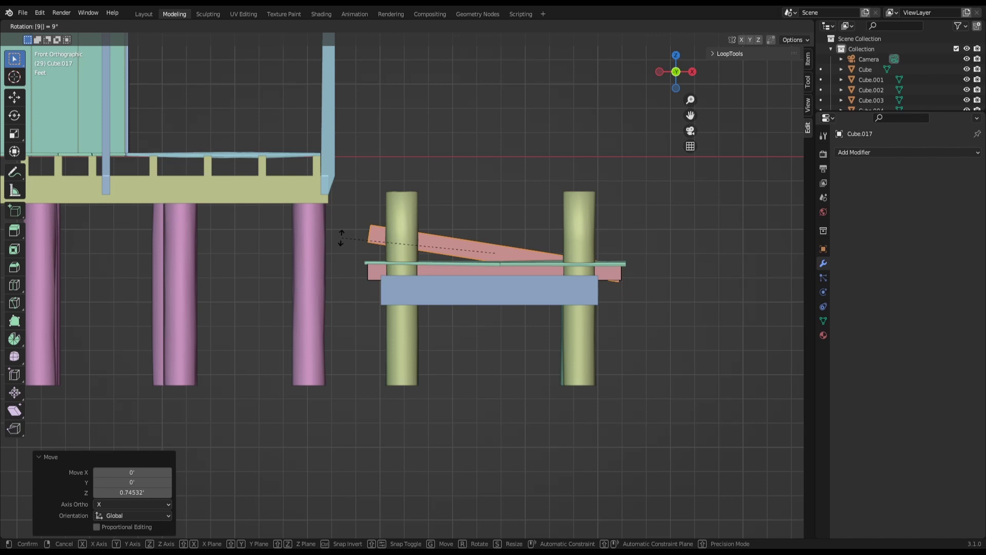
pyautogui.press('BackSpace')
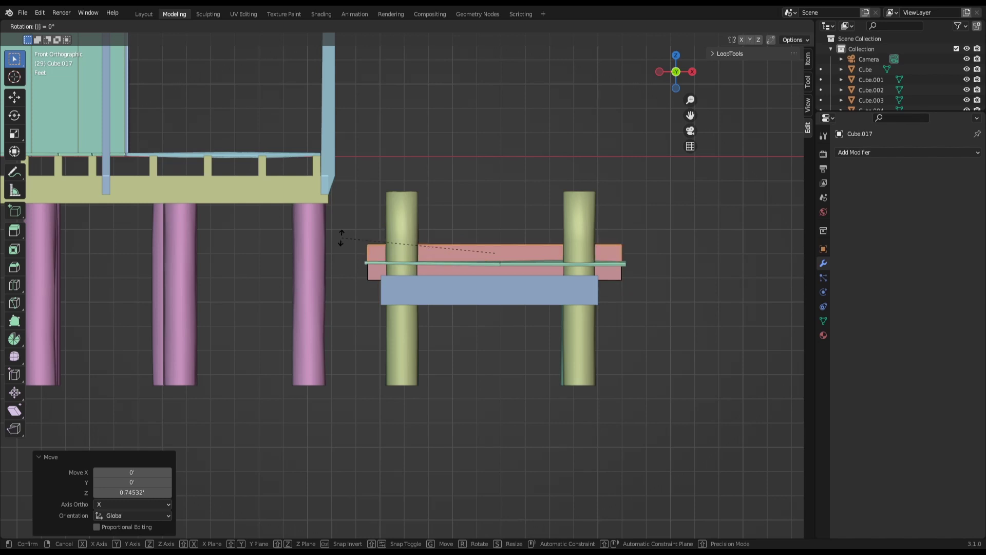
pyautogui.write('4')
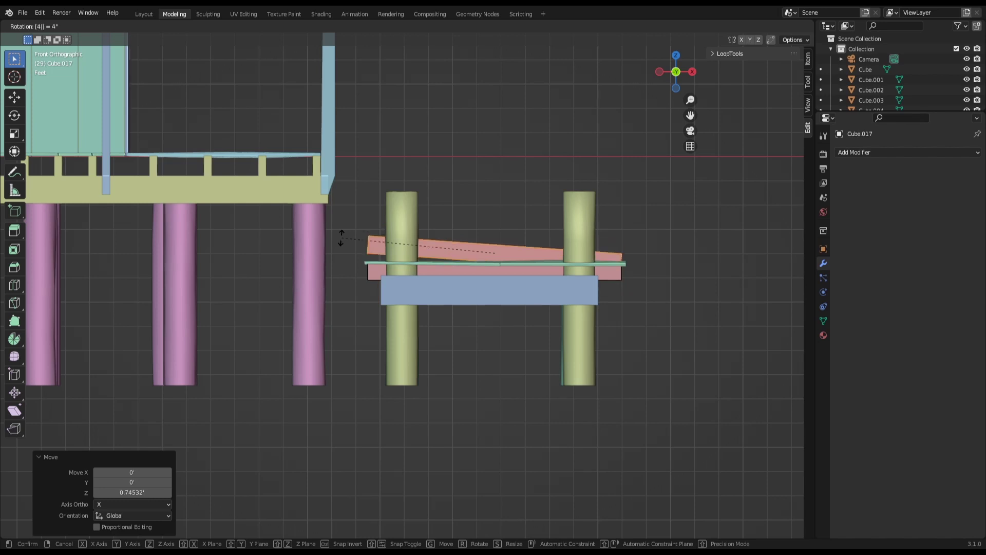
pyautogui.write('5')
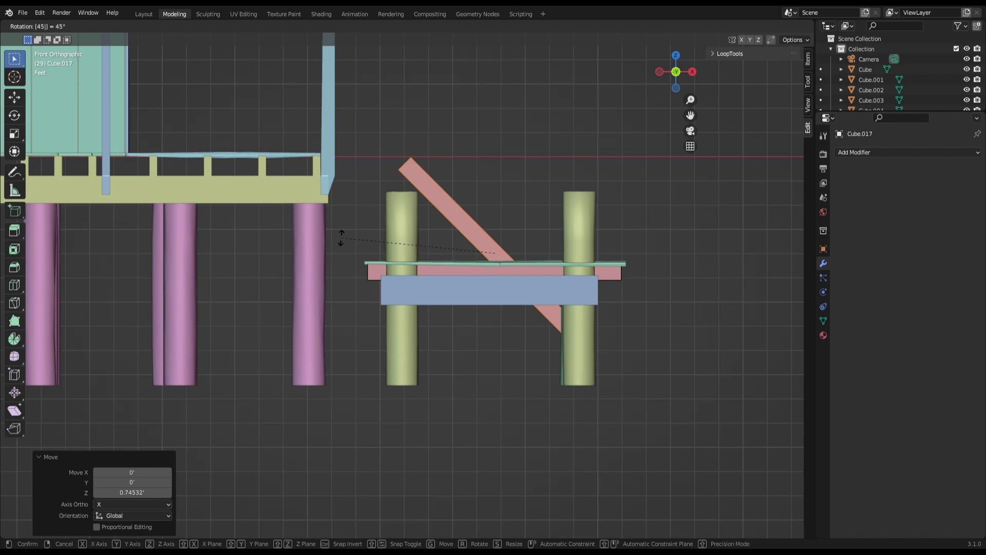
pyautogui.press('Return')
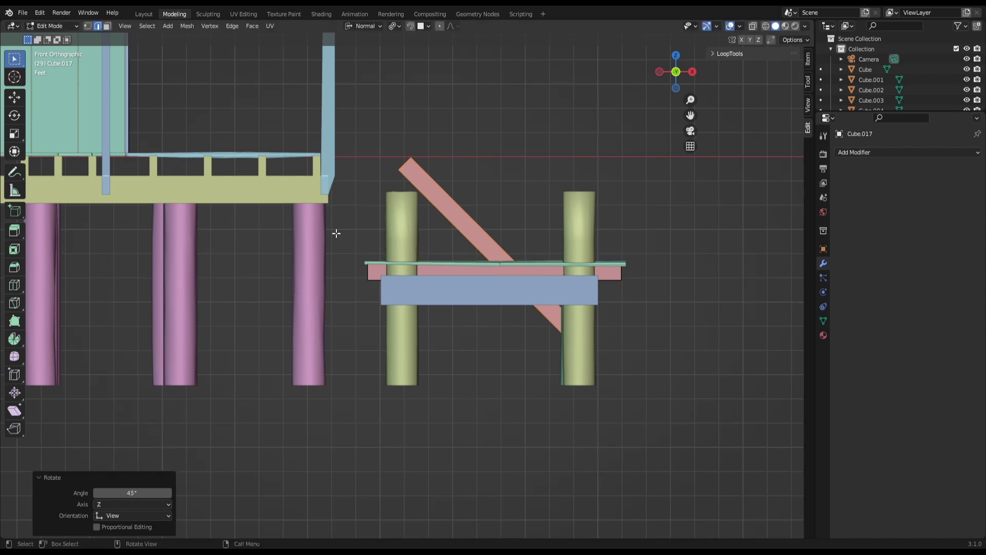
pyautogui.moveTo(456, 292); pyautogui.dragTo(419, 302, button='middle')
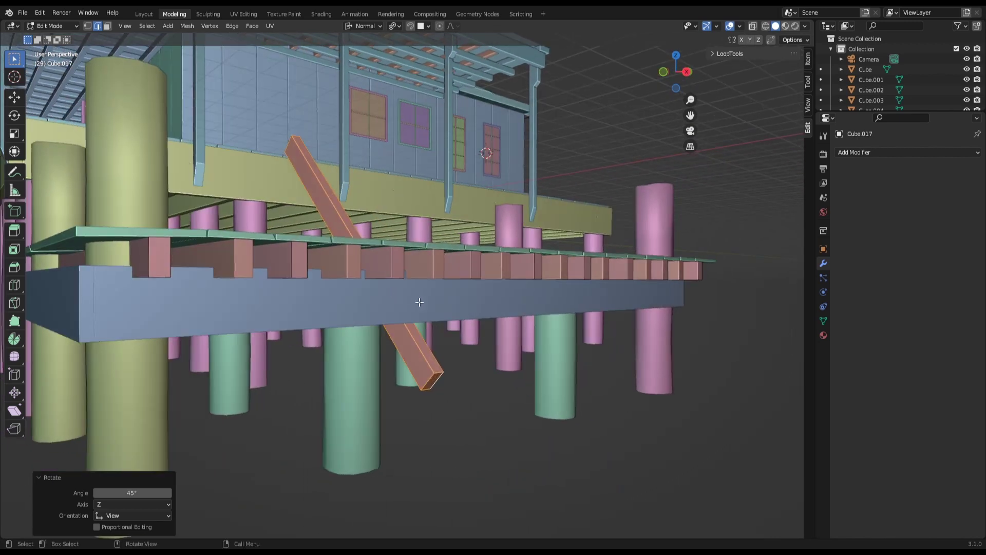
# - Shorten the plank by moving its end face -5.0388' along X
pyautogui.press('Tab')
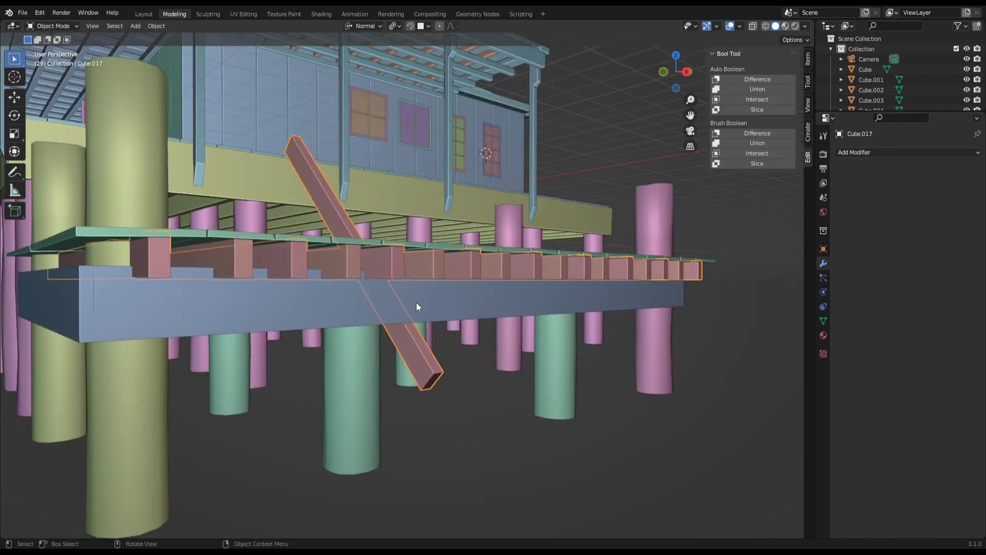
pyautogui.press('Tab')
pyautogui.moveTo(416, 306)
pyautogui.mouseDown(button='middle')
pyautogui.moveTo(427, 349)
pyautogui.moveTo(380, 440)
pyautogui.mouseUp(button='middle')
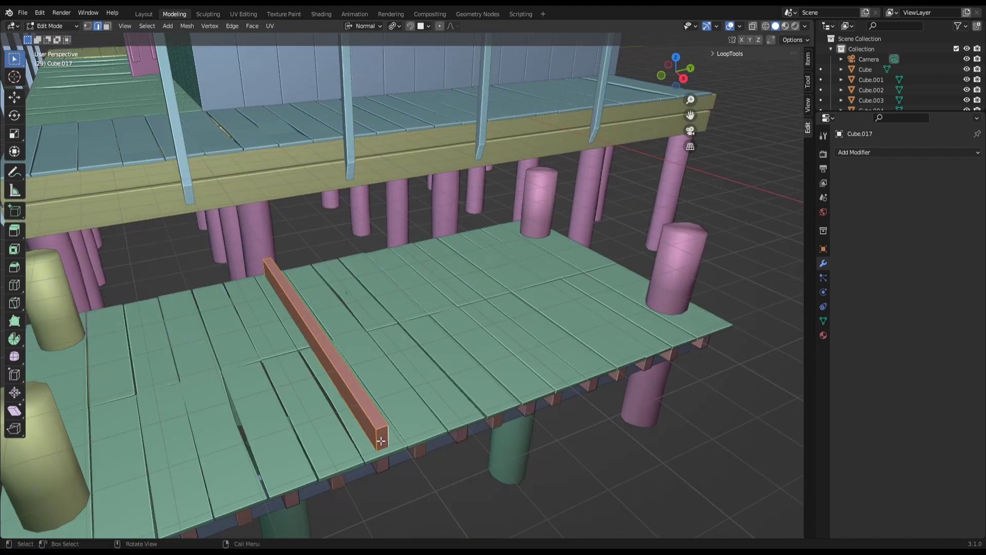
pyautogui.press('Tab')
pyautogui.press('Tab')
pyautogui.press('3')
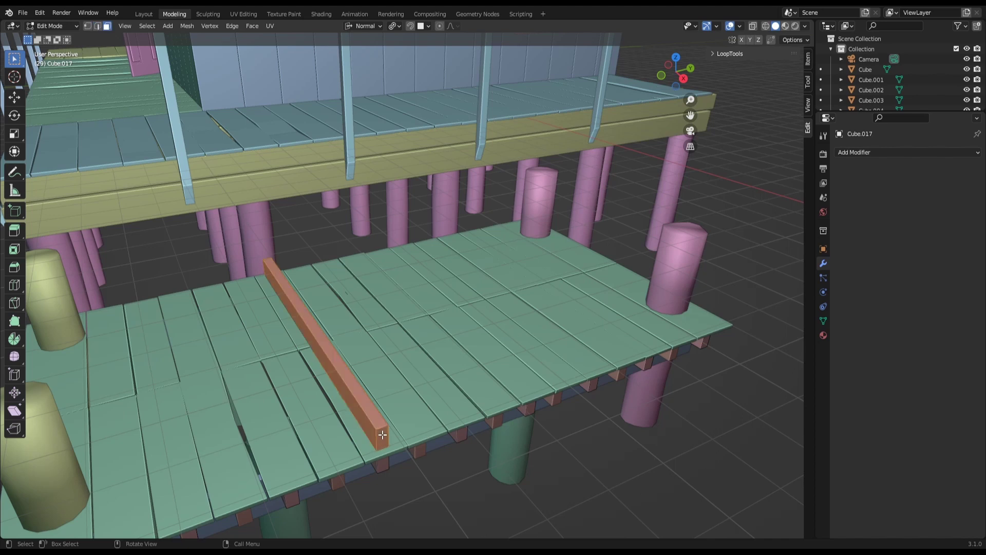
pyautogui.click(382, 435)
pyautogui.press('g')
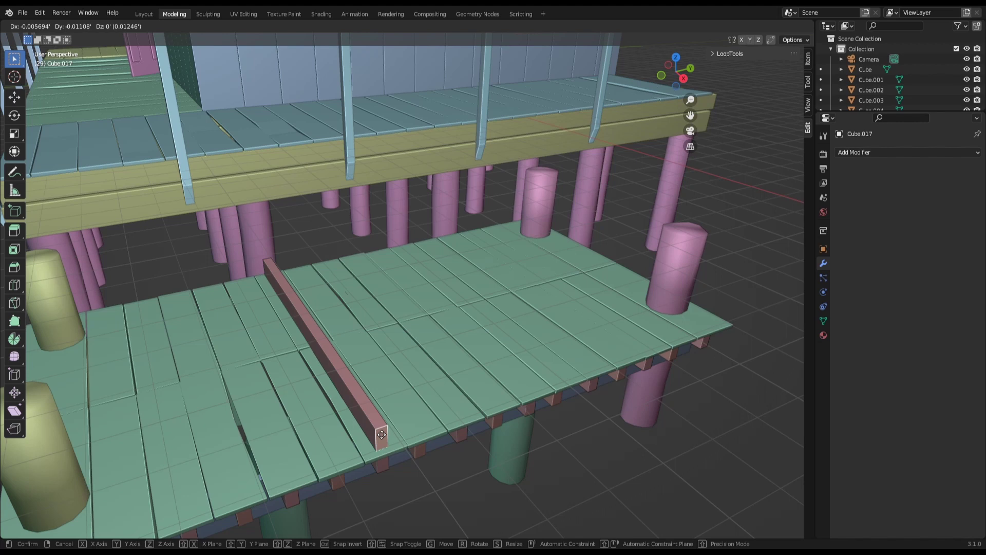
pyautogui.press('x')
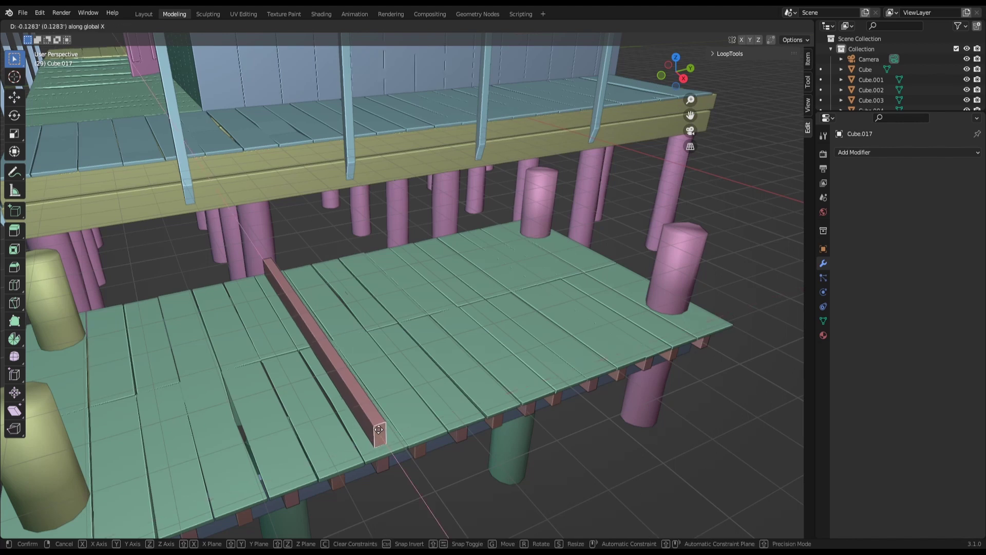
pyautogui.click(331, 321)
pyautogui.moveTo(330, 321); pyautogui.dragTo(334, 300, button='middle')
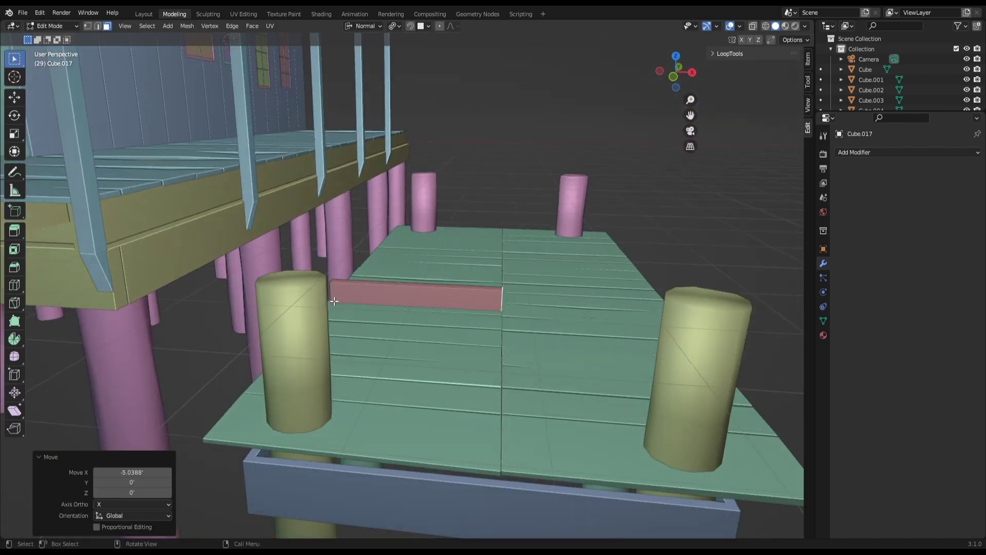
# - Tilt the whole plank 45° and move it (-2.6101 X, 1.2944 Z) to lean toward the porch
pyautogui.hotkey('ctrl', 'l')
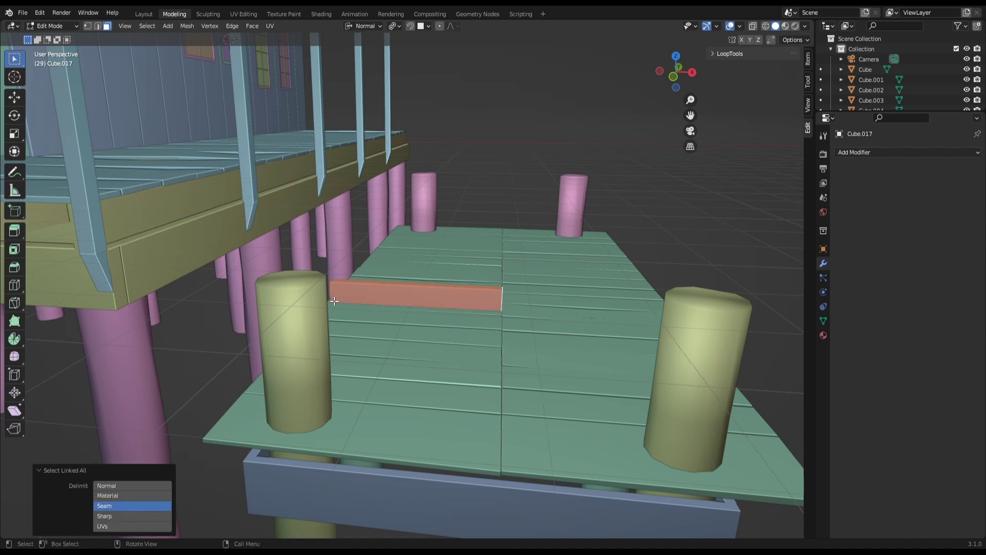
pyautogui.press('KP_3')
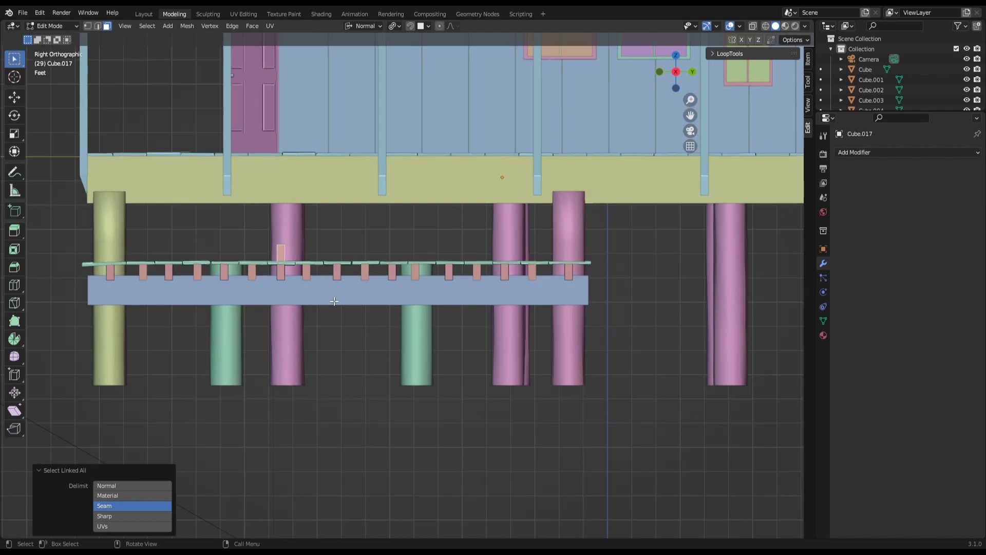
pyautogui.press('KP_1')
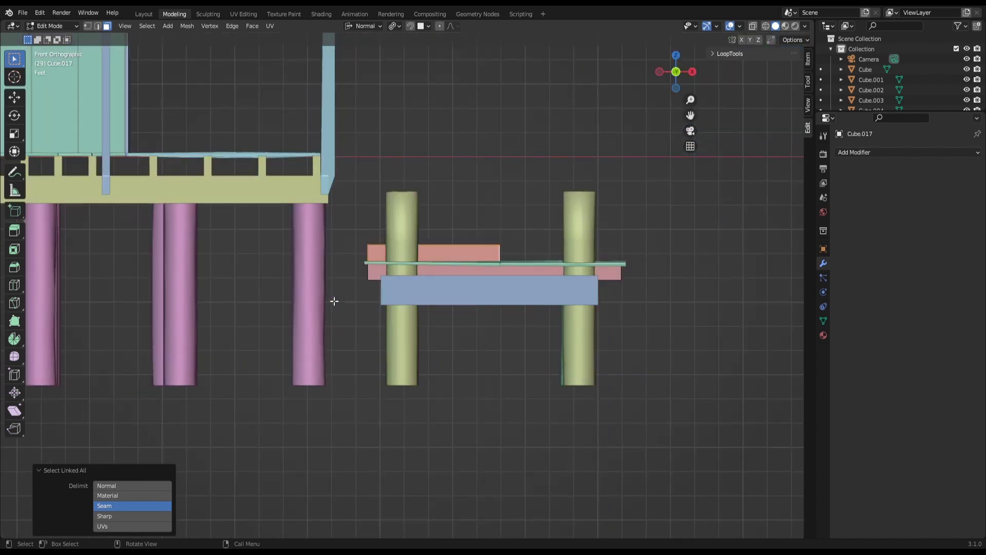
pyautogui.write('r45')
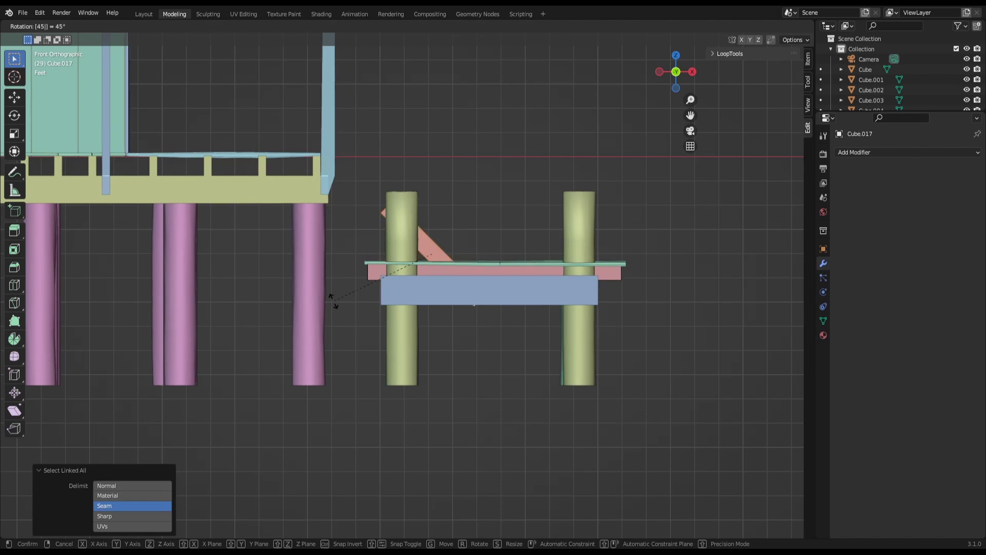
pyautogui.press('Return')
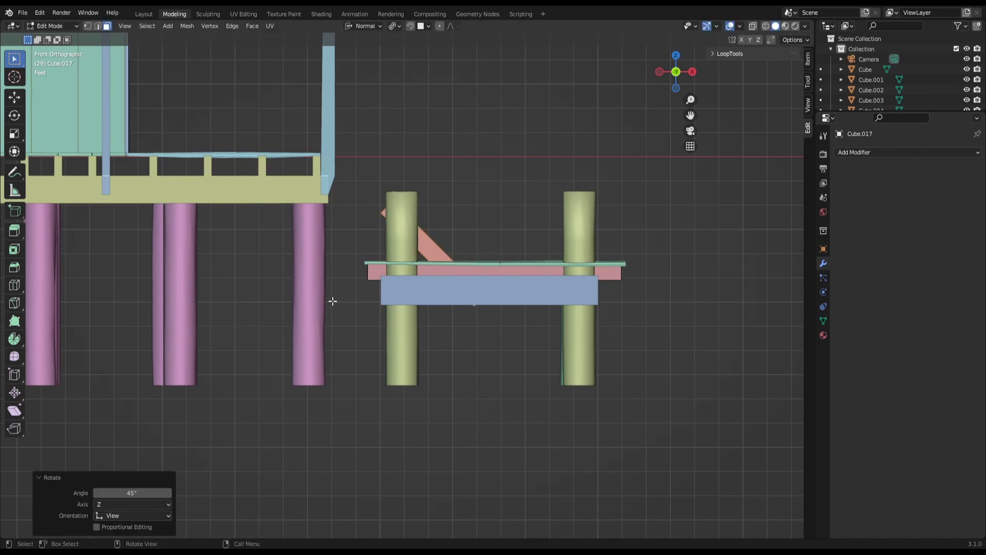
pyautogui.press('g')
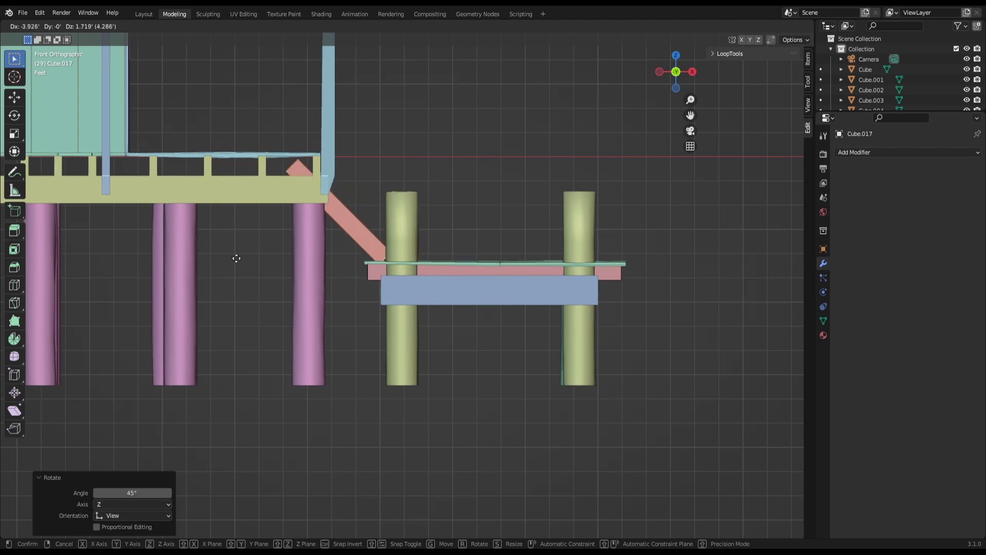
pyautogui.click(266, 270)
pyautogui.moveTo(266, 270)
pyautogui.mouseDown(button='middle')
pyautogui.moveTo(214, 285)
pyautogui.moveTo(229, 284)
pyautogui.mouseUp(button='middle')
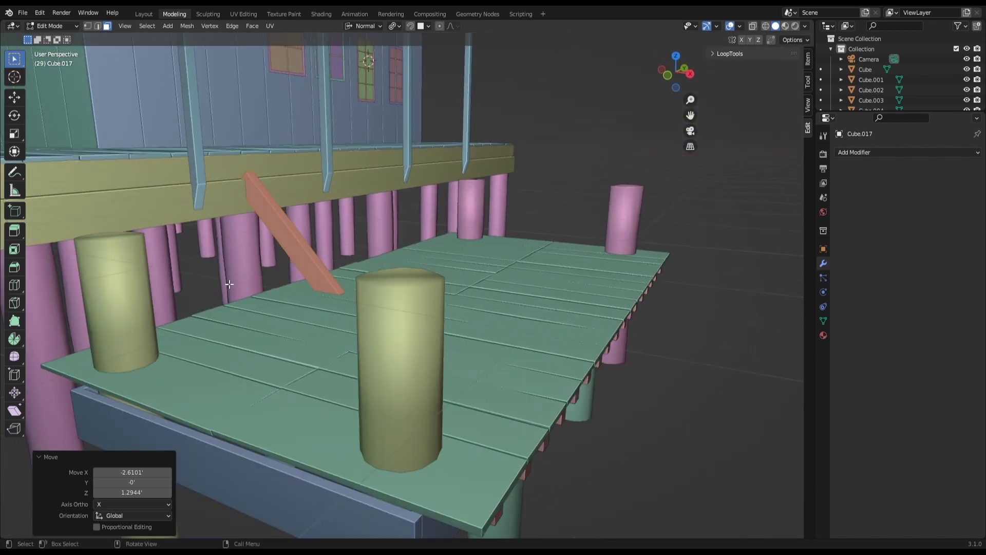
# - Raise the leaning plank vertically along Z
pyautogui.press('g')
pyautogui.press('z')
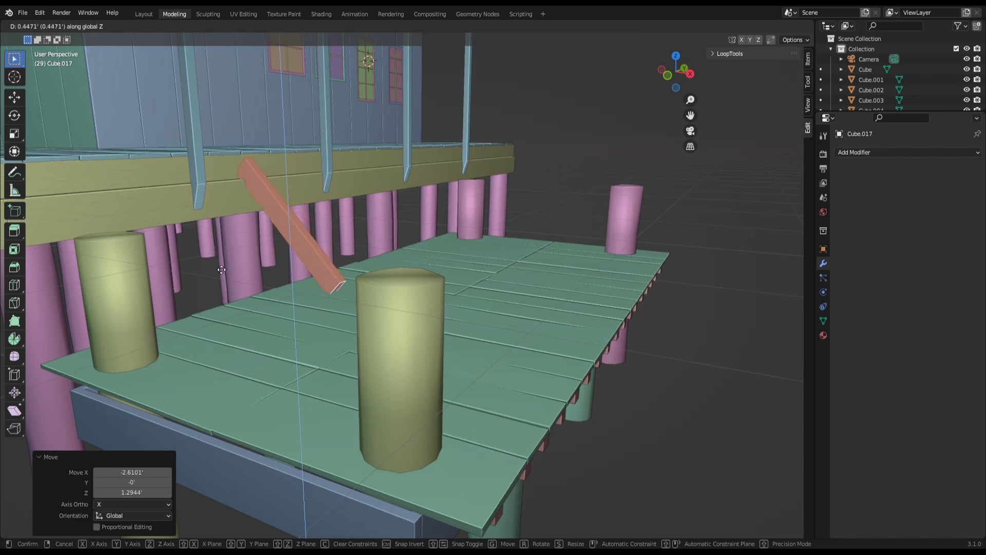
pyautogui.click(222, 264)
pyautogui.moveTo(222, 264)
pyautogui.mouseDown(button='middle')
pyautogui.moveTo(146, 259)
pyautogui.moveTo(197, 255)
pyautogui.moveTo(267, 274)
pyautogui.mouseUp(button='middle')
pyautogui.scroll(3, 271, 259)
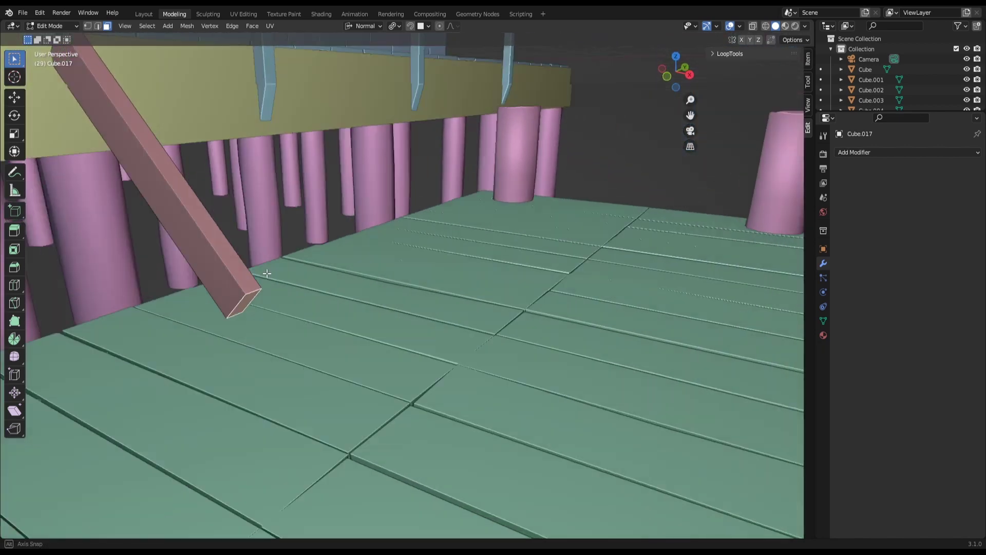
# - Lower the plank's bottom end -0.40536' along world Z, abandoning a follow-up rotation
pyautogui.press('g')
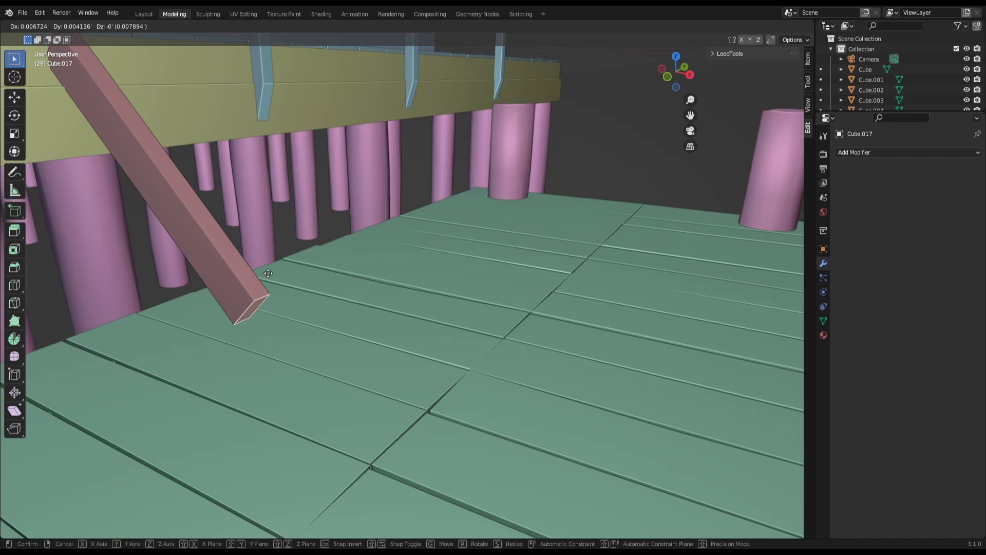
pyautogui.press('z')
pyautogui.press('z')
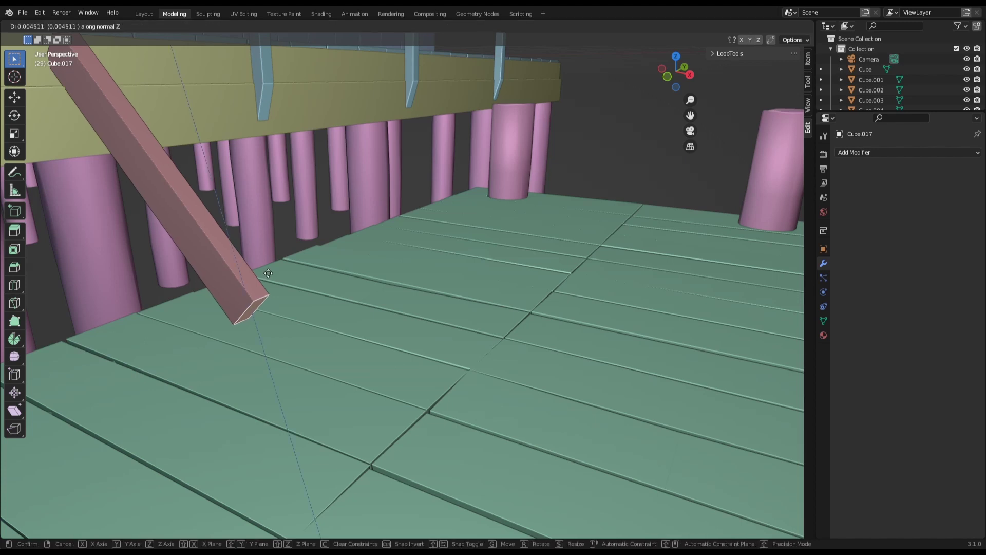
pyautogui.press('z')
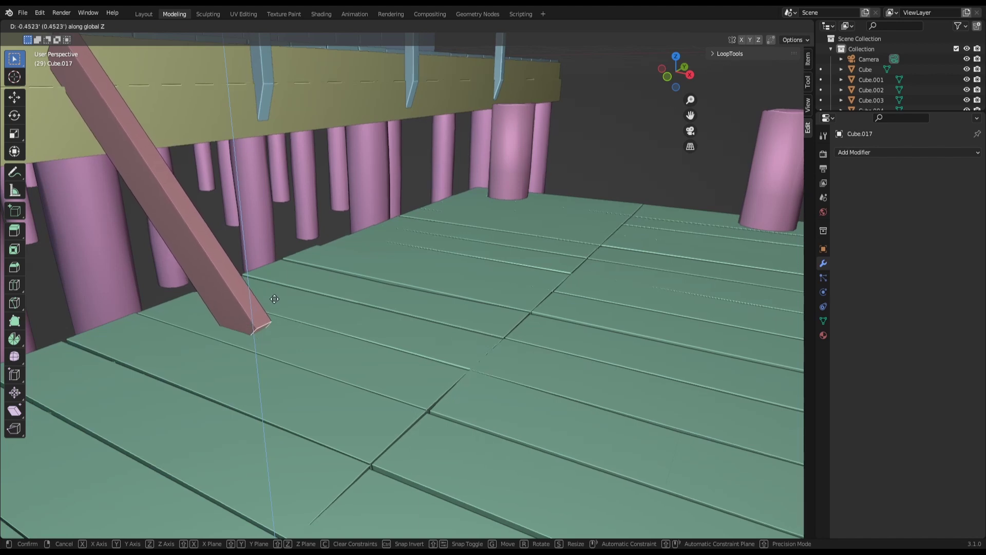
pyautogui.click(276, 297)
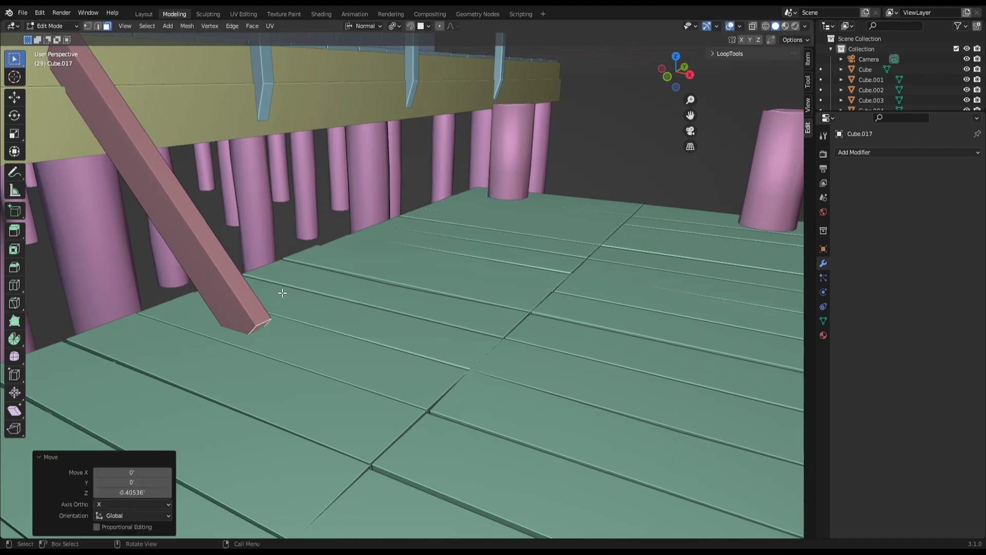
pyautogui.press('KP_3')
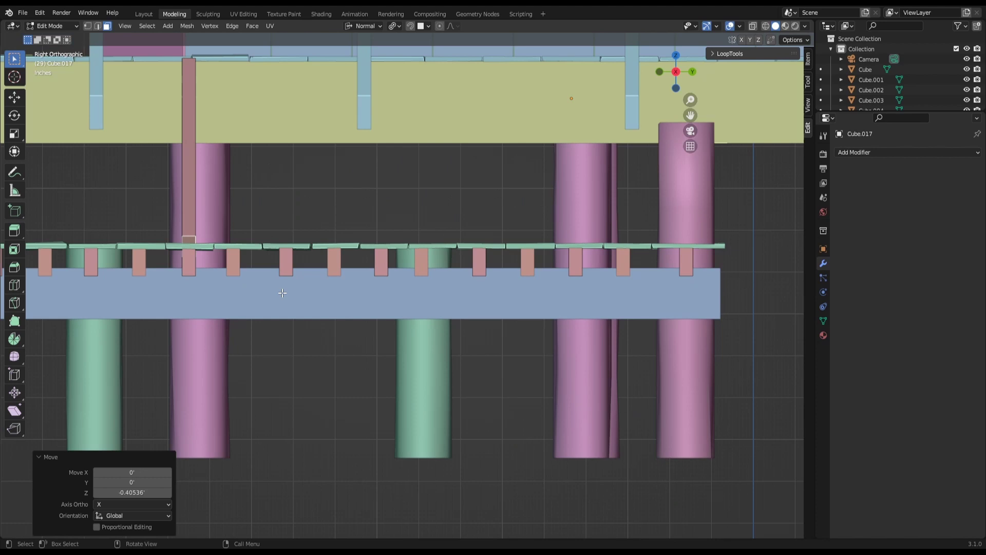
pyautogui.press('KP_1')
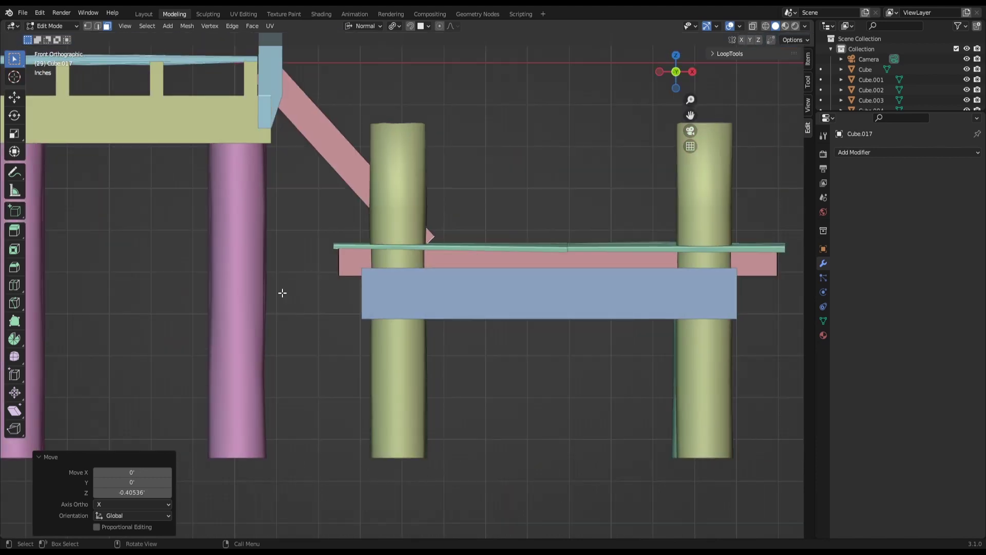
pyautogui.press('r')
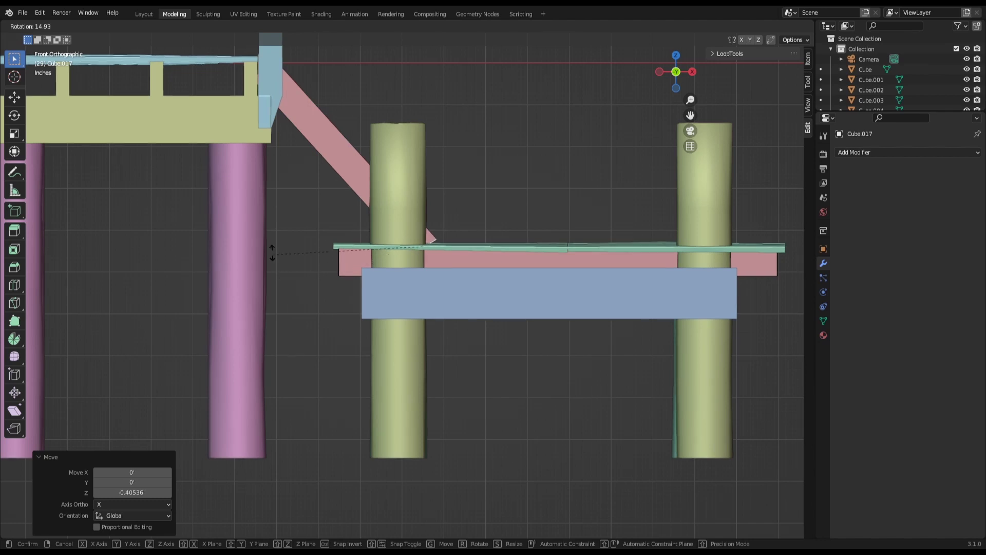
pyautogui.rightClick(308, 193)
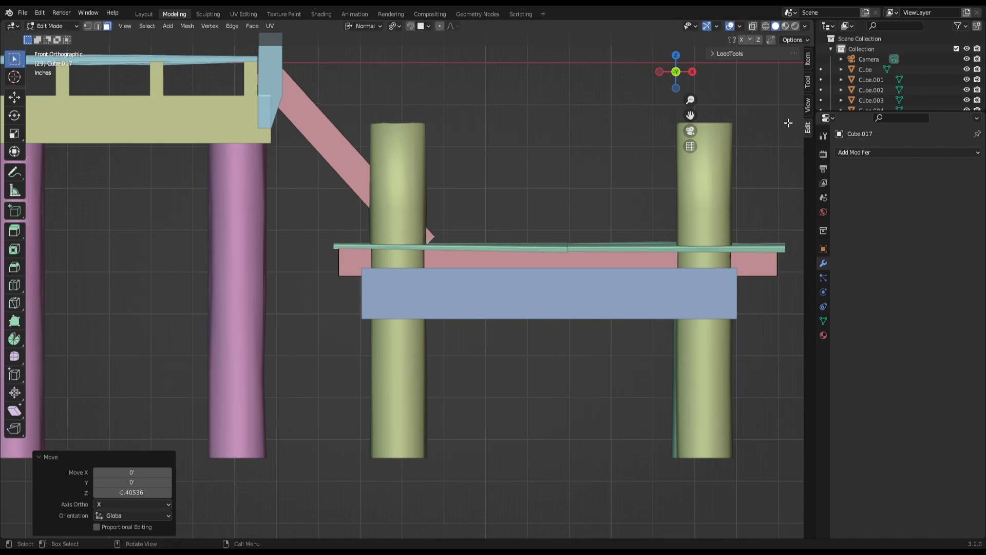
# - Rotate the brace's lower end 43.5° in wireframe, then inspect it in solid shading
pyautogui.click(767, 26)
pyautogui.press('r')
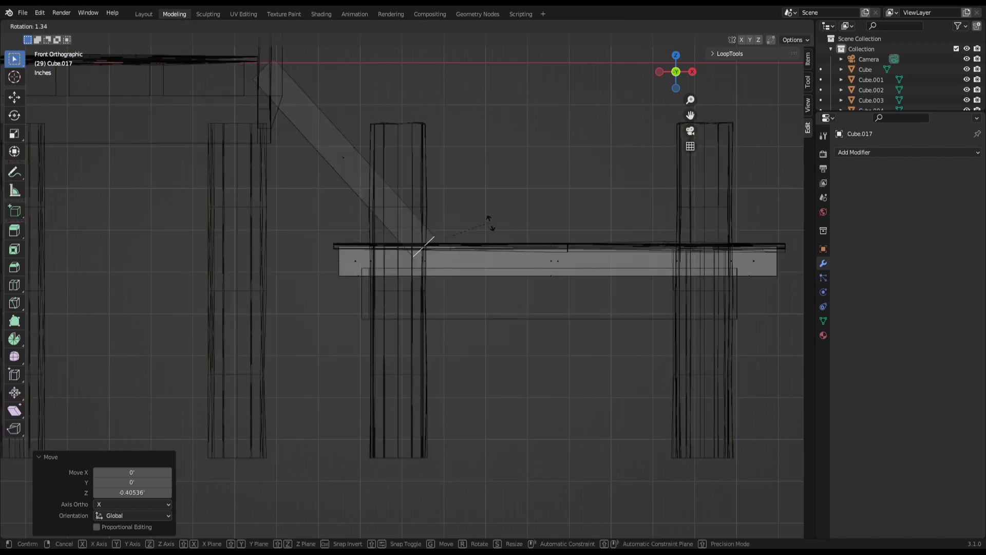
pyautogui.click(492, 273)
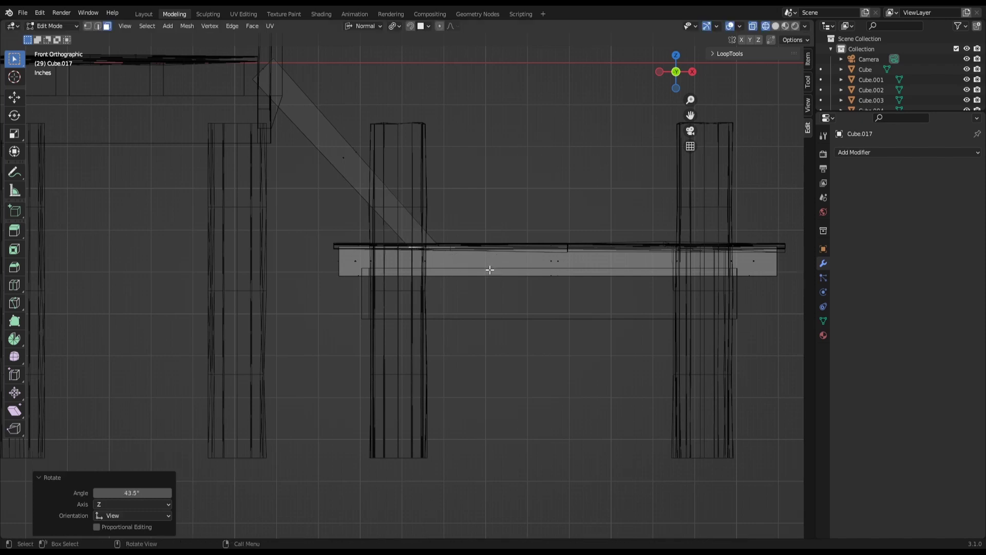
pyautogui.moveTo(489, 270)
pyautogui.mouseDown(button='middle')
pyautogui.moveTo(469, 279)
pyautogui.moveTo(469, 294)
pyautogui.mouseUp(button='middle')
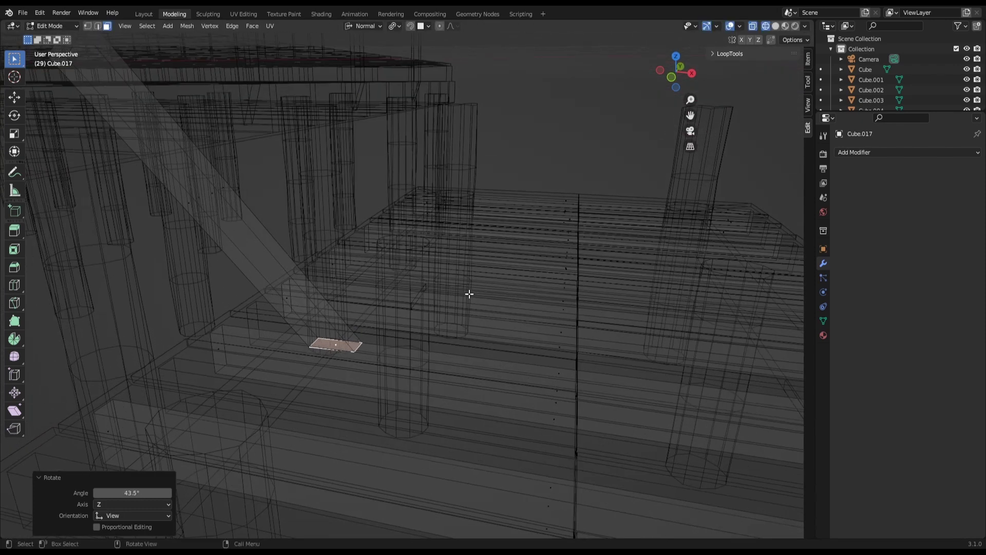
pyautogui.click(775, 26)
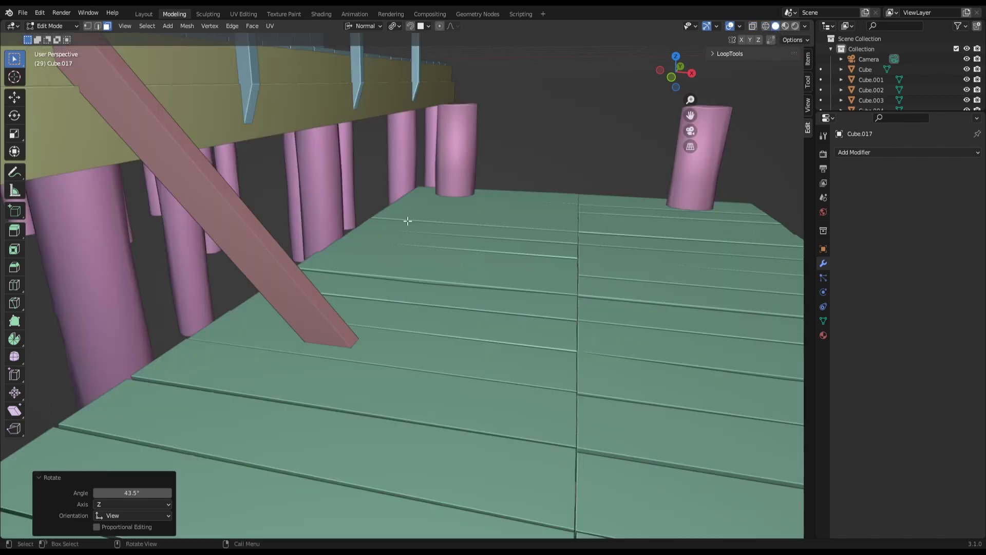
pyautogui.moveTo(407, 221)
pyautogui.mouseDown(button='middle')
pyautogui.moveTo(403, 196)
pyautogui.moveTo(399, 210)
pyautogui.mouseUp(button='middle')
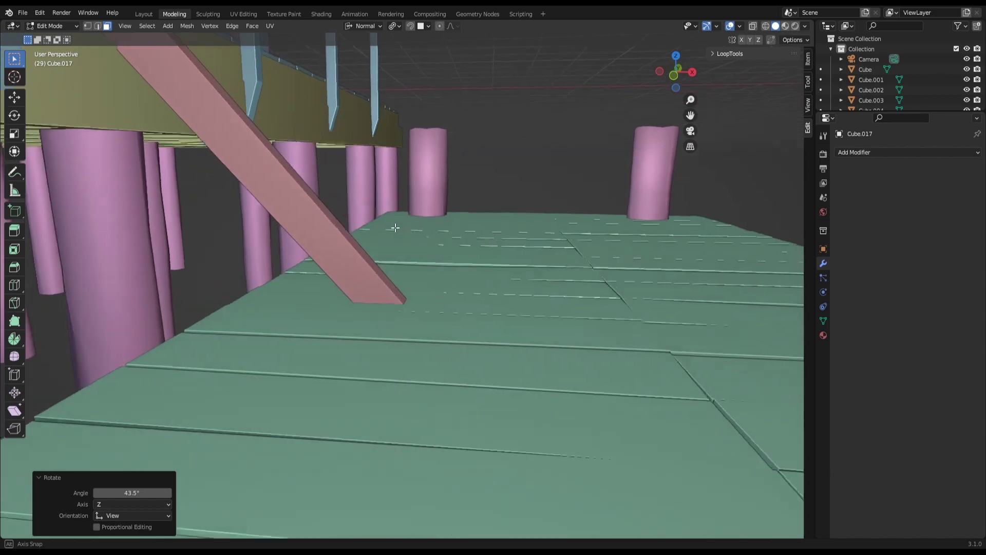
pyautogui.scroll(5, 406, 206)
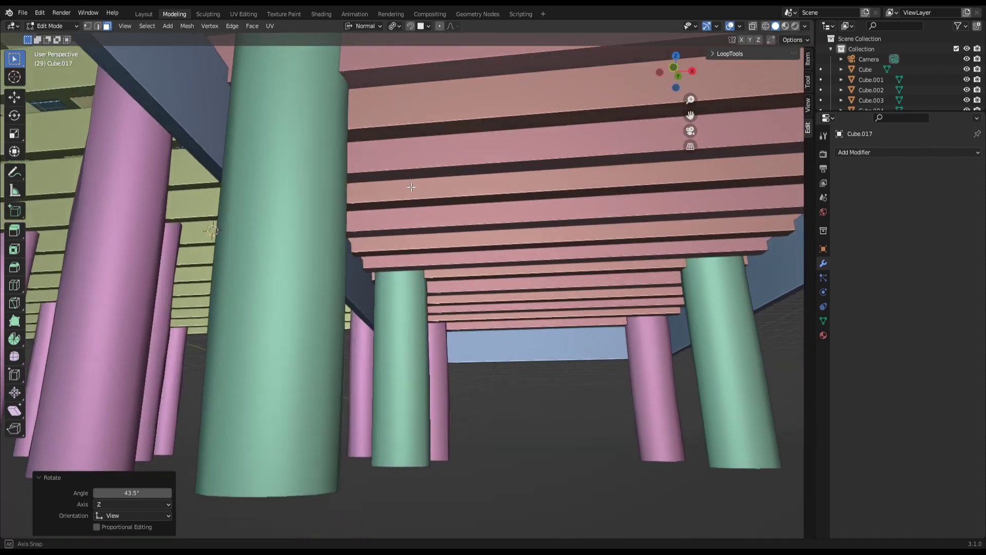
pyautogui.moveTo(414, 192)
pyautogui.mouseDown(button='middle')
pyautogui.moveTo(407, 244)
pyautogui.moveTo(207, 221)
pyautogui.moveTo(383, 226)
pyautogui.mouseUp(button='middle')
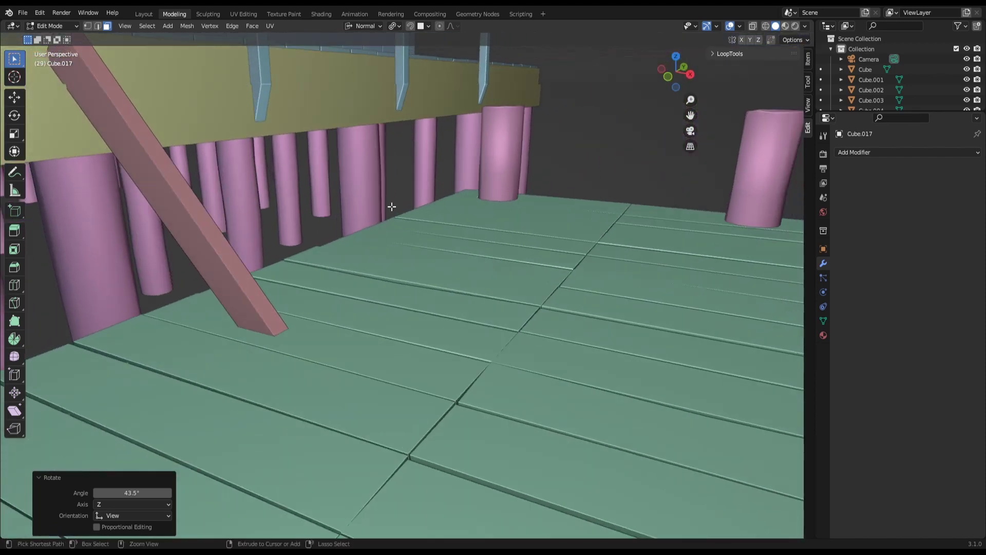
# - Undo the 43.5° rotation and add a centred loop cut across the pink brace
pyautogui.hotkey('ctrl', 'z')
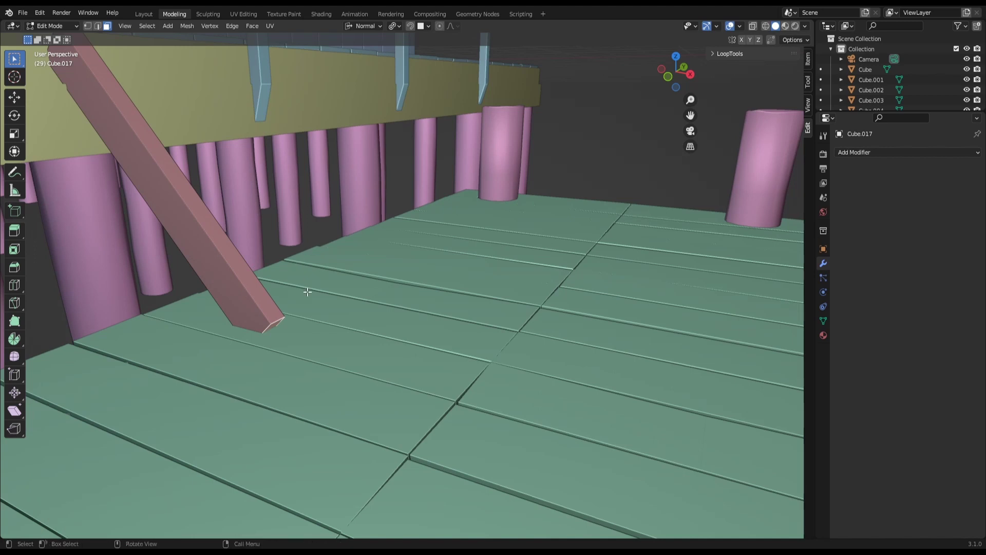
pyautogui.moveTo(239, 296); pyautogui.dragTo(312, 269, button='middle')
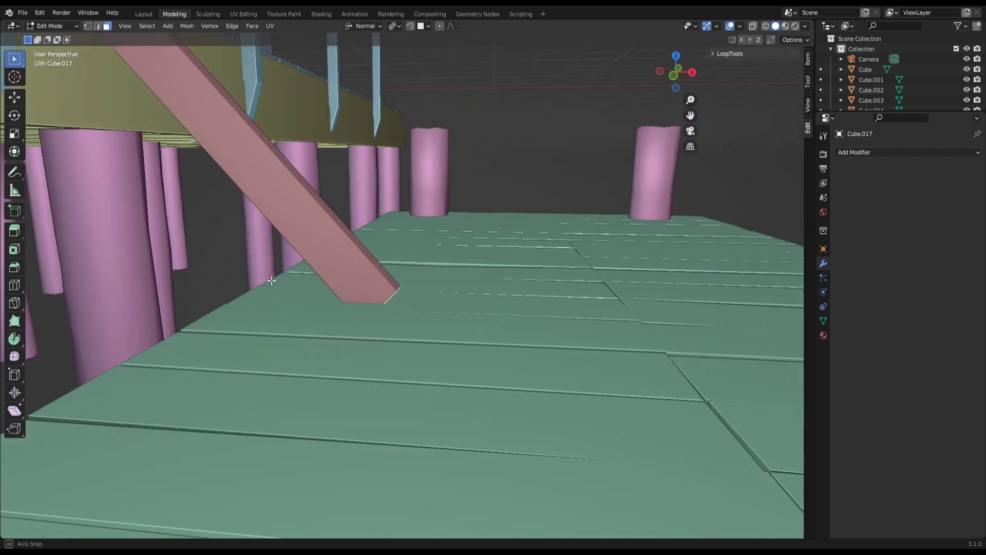
pyautogui.hotkey('ctrl', 'r')
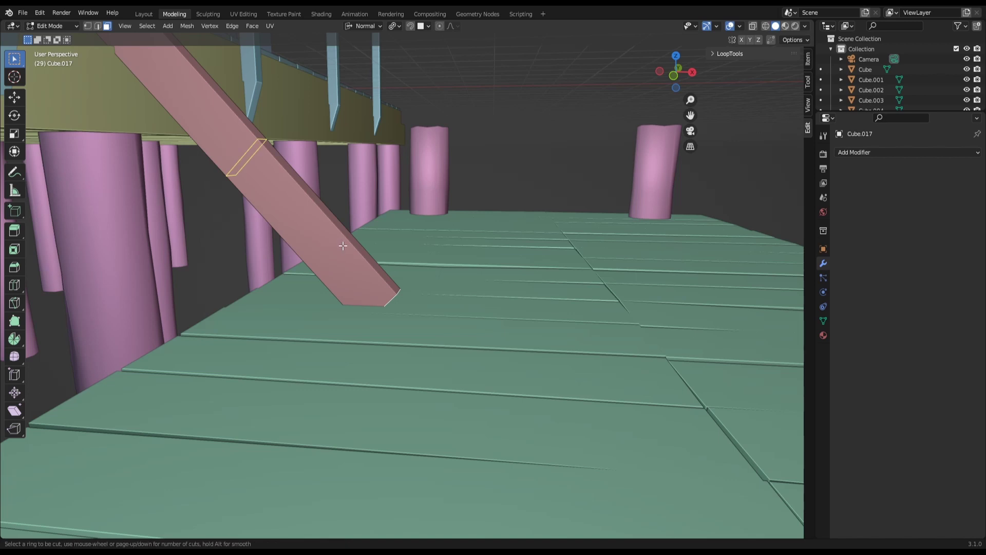
pyautogui.click(342, 245)
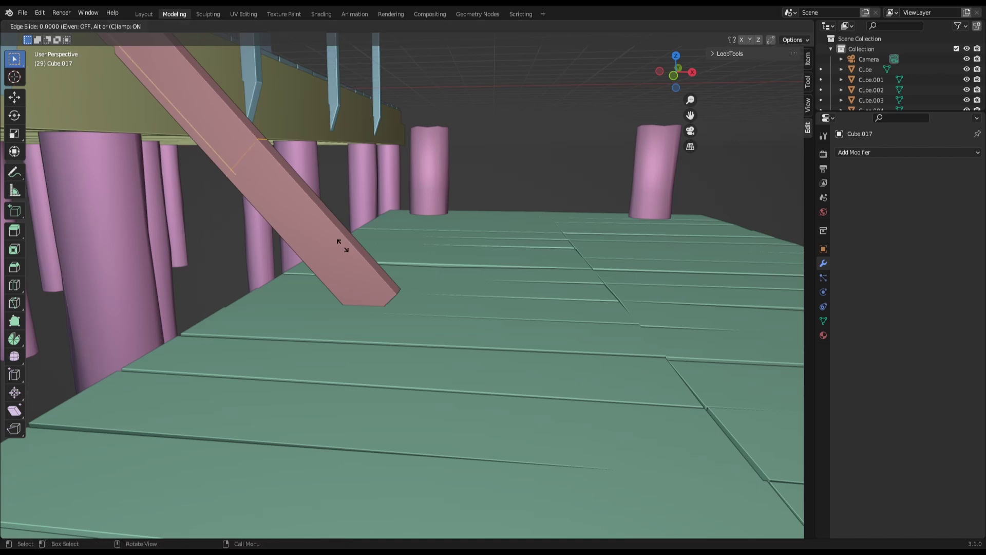
pyautogui.rightClick(373, 347)
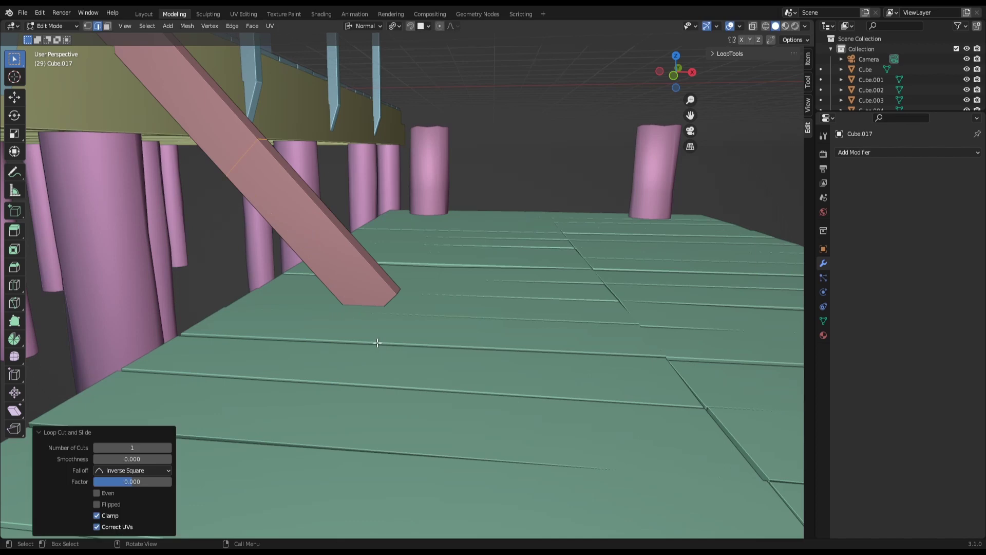
pyautogui.click(379, 342)
pyautogui.moveTo(385, 331); pyautogui.dragTo(286, 240, button='middle')
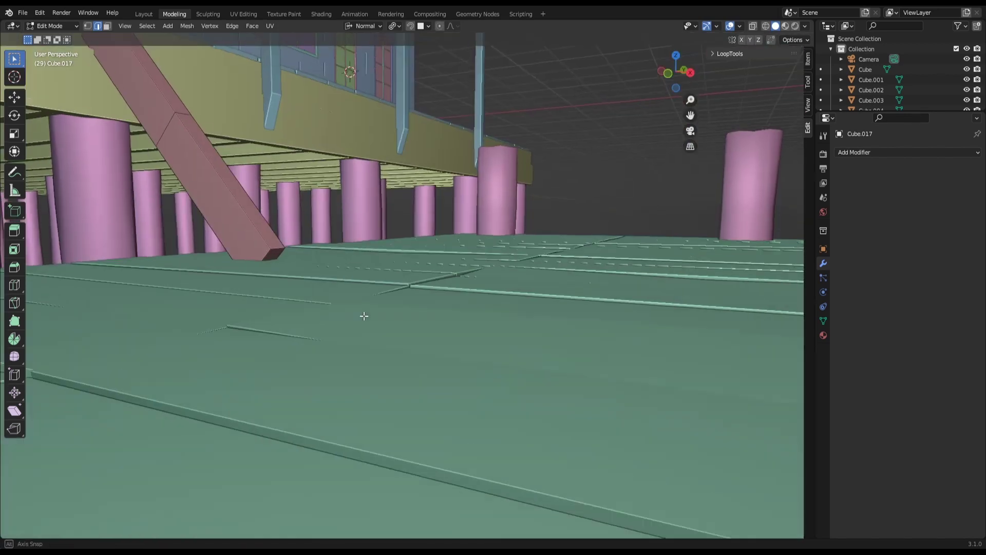
# - Select the brace's bottom end face and rotate it in front wireframe view
pyautogui.press('3')
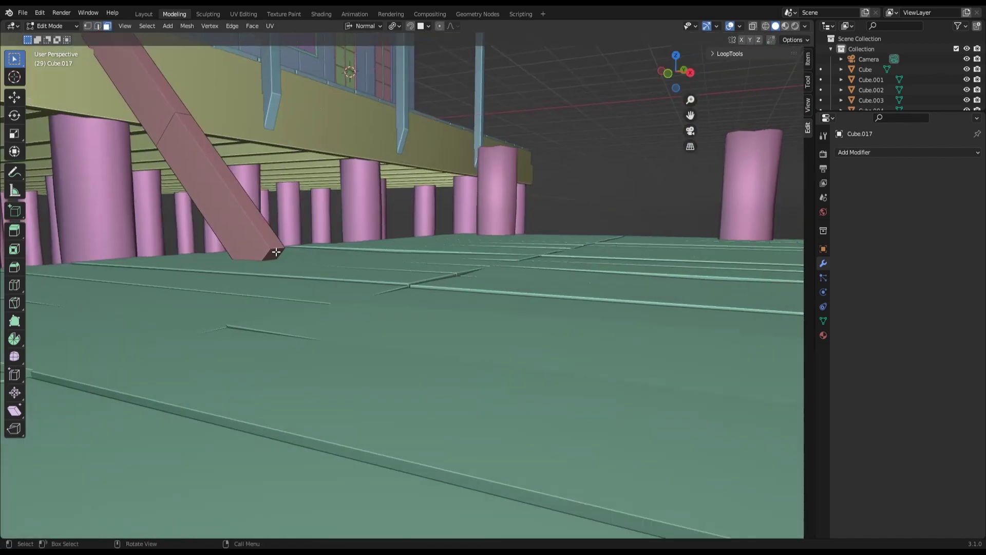
pyautogui.click(279, 250)
pyautogui.press('KP_1')
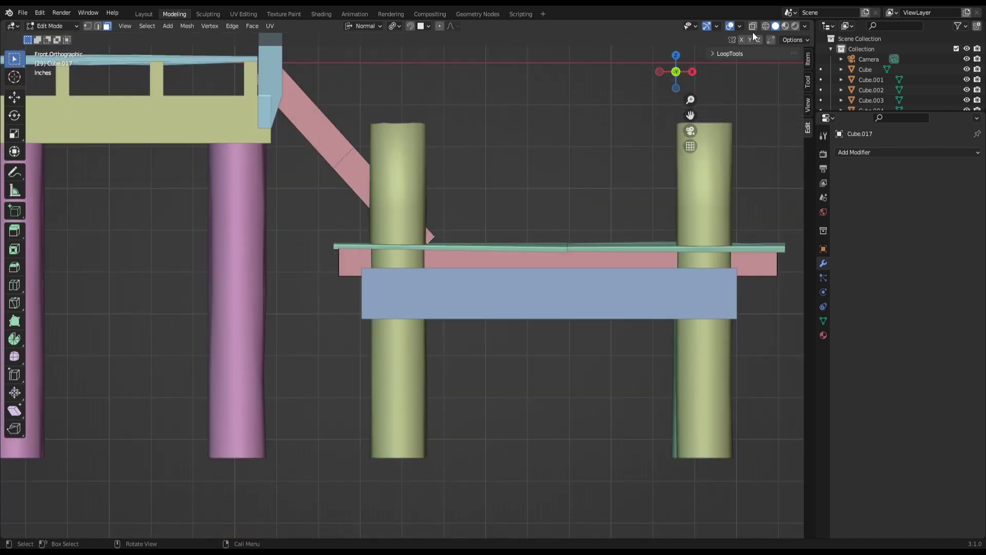
pyautogui.click(765, 25)
pyautogui.press('r')
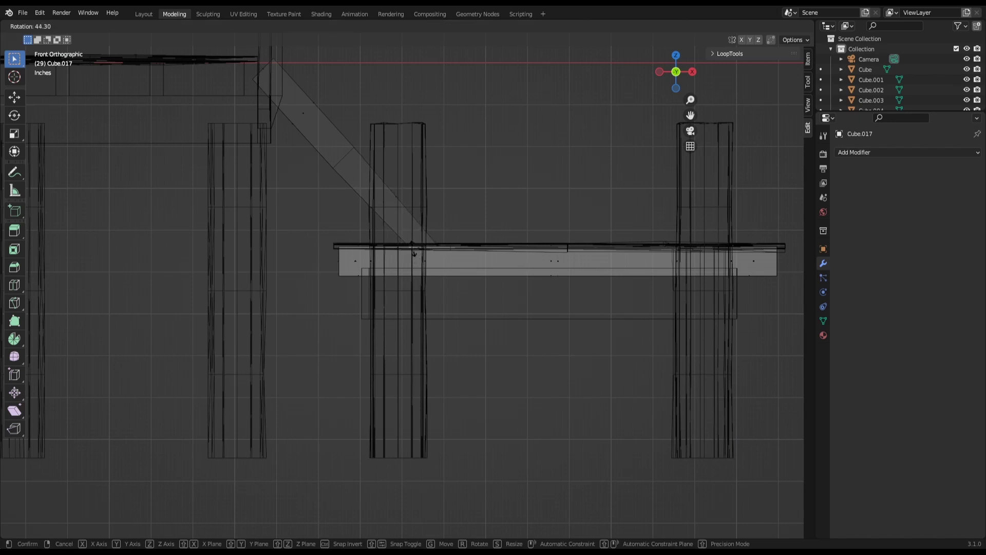
pyautogui.click(412, 248)
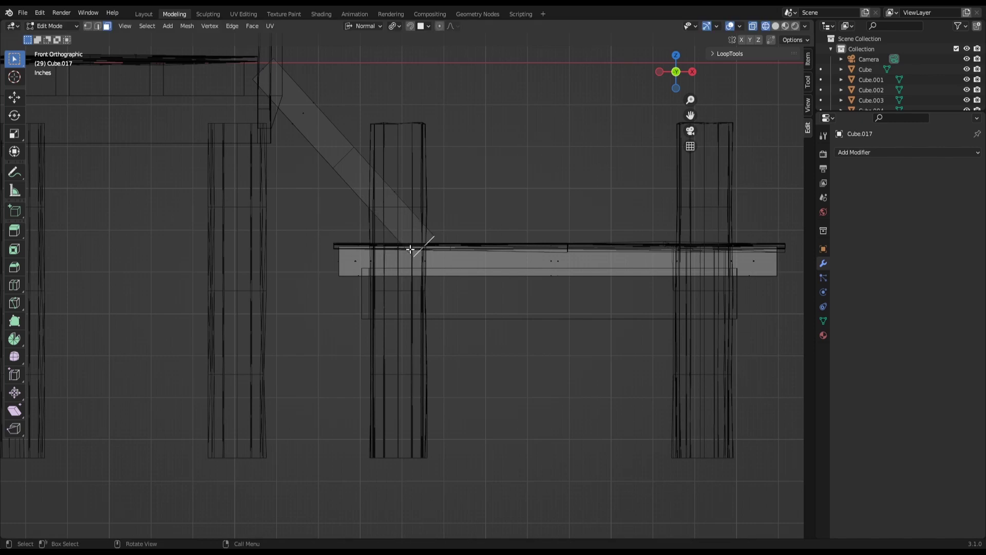
# - Flatten the end face with scale Z 0 and rotate it to 45.4°
pyautogui.press('s')
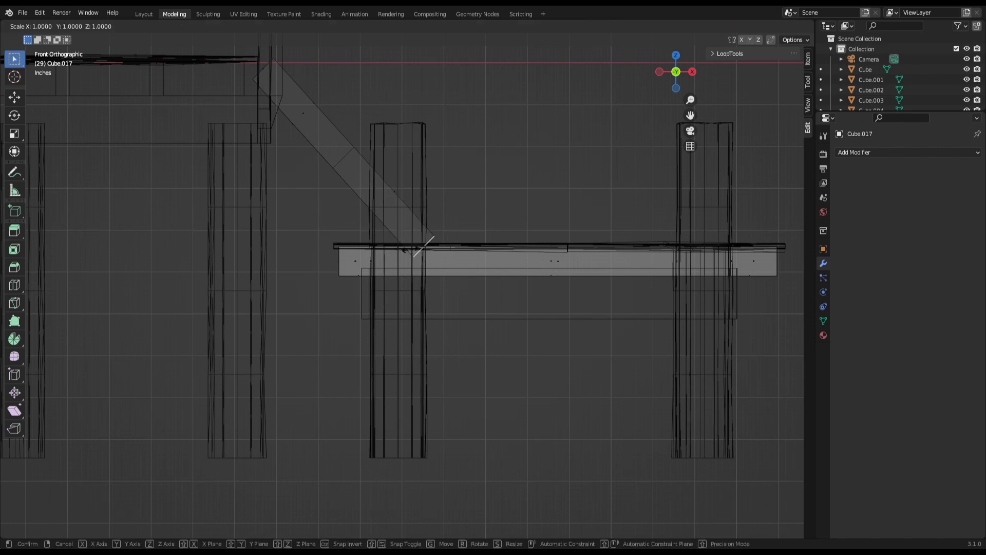
pyautogui.write('z')
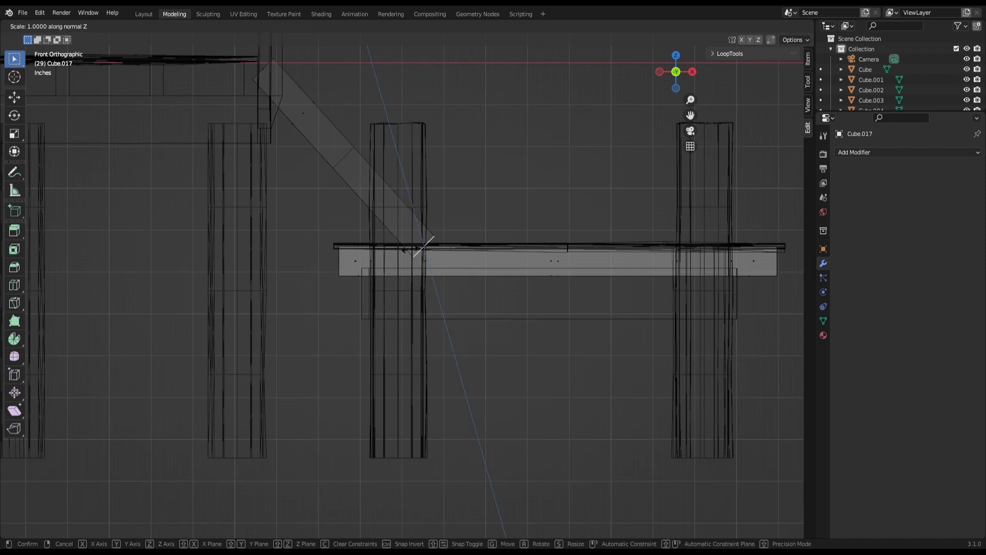
pyautogui.write('0')
pyautogui.press('Return')
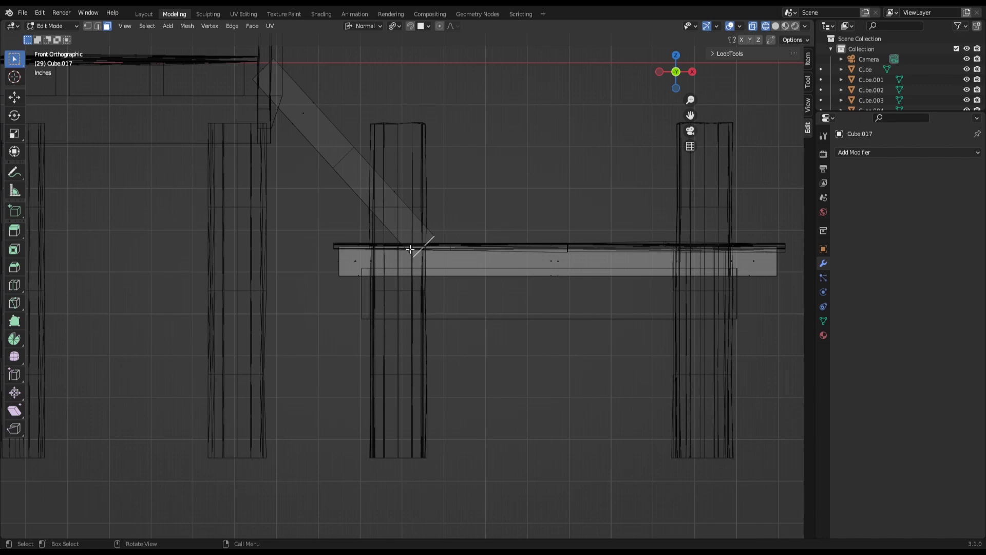
pyautogui.press('s')
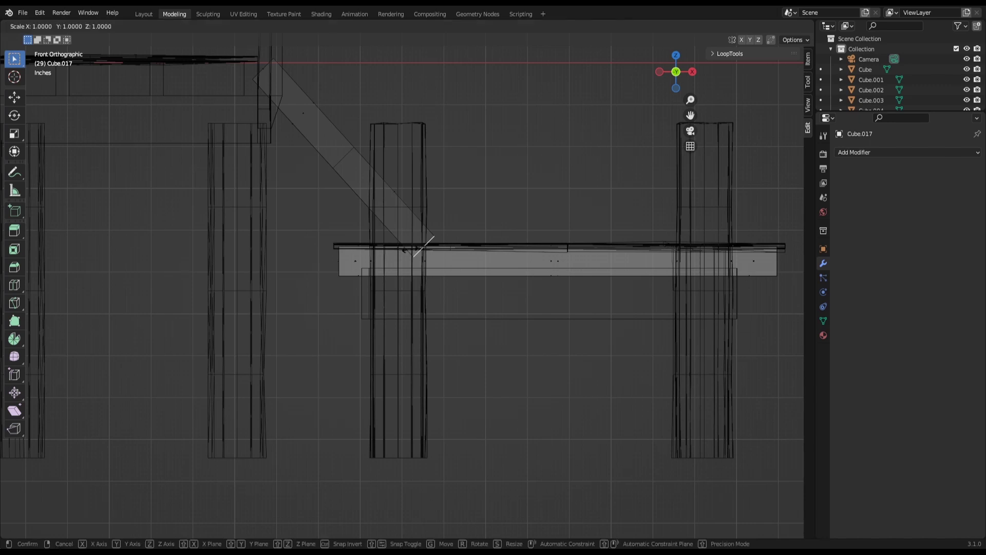
pyautogui.write('z')
pyautogui.write('0')
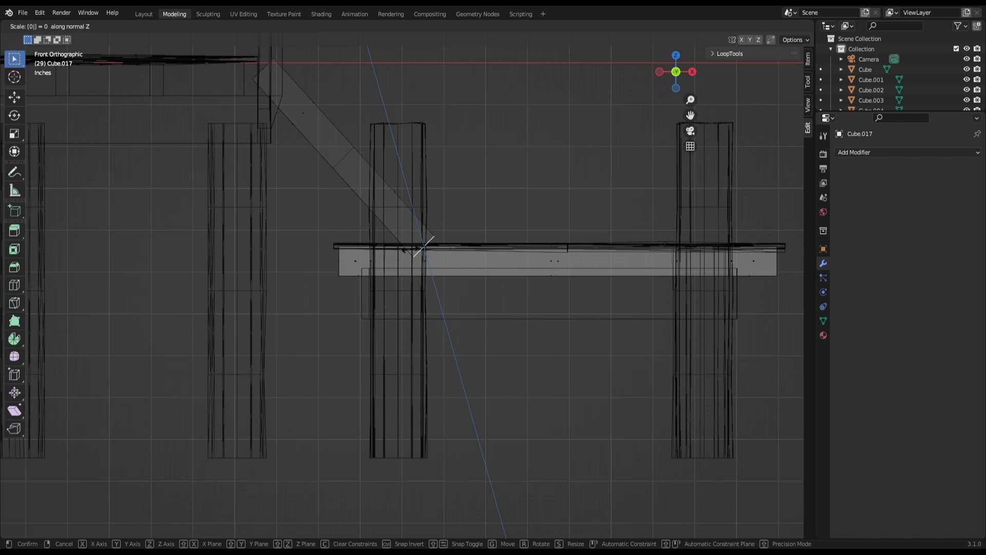
pyautogui.press('Return')
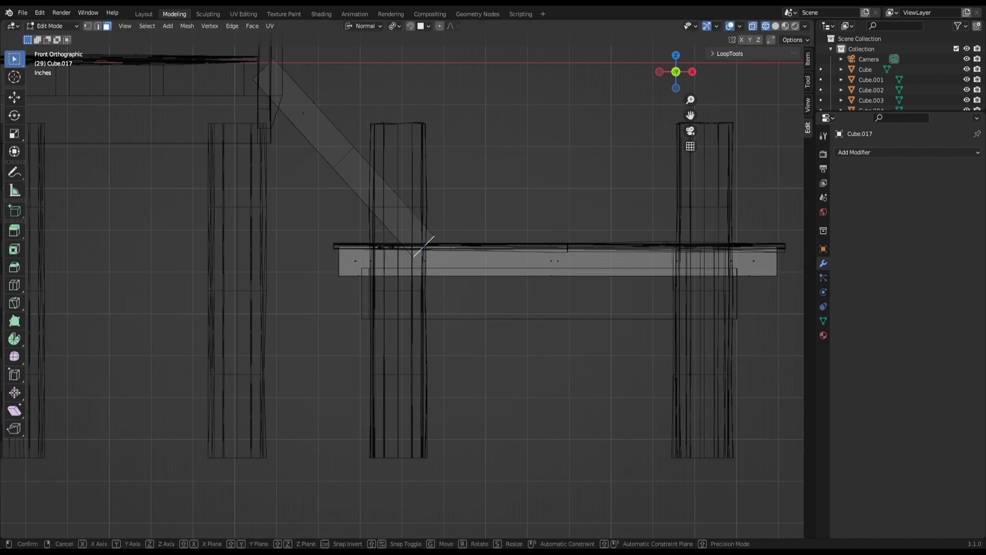
pyautogui.write('sz0')
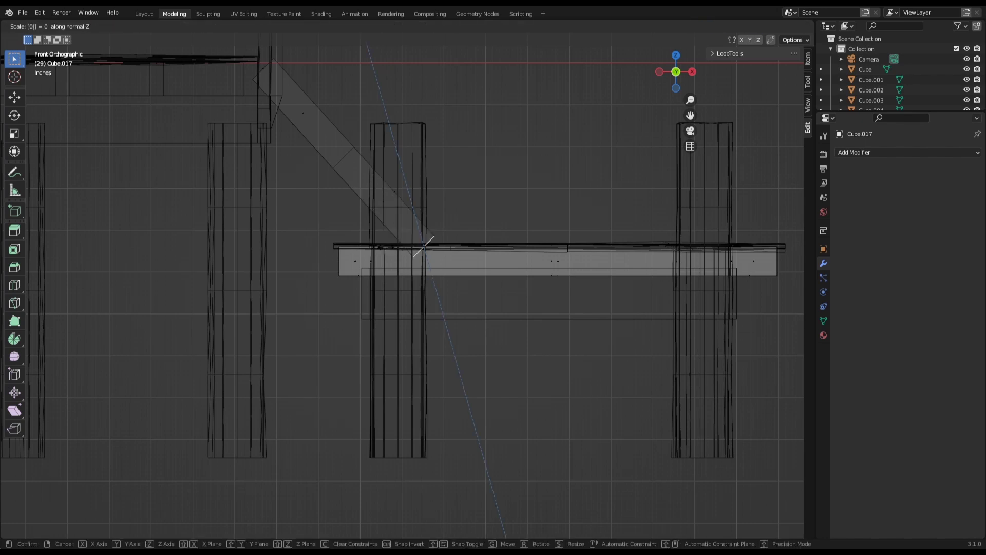
pyautogui.press('Return')
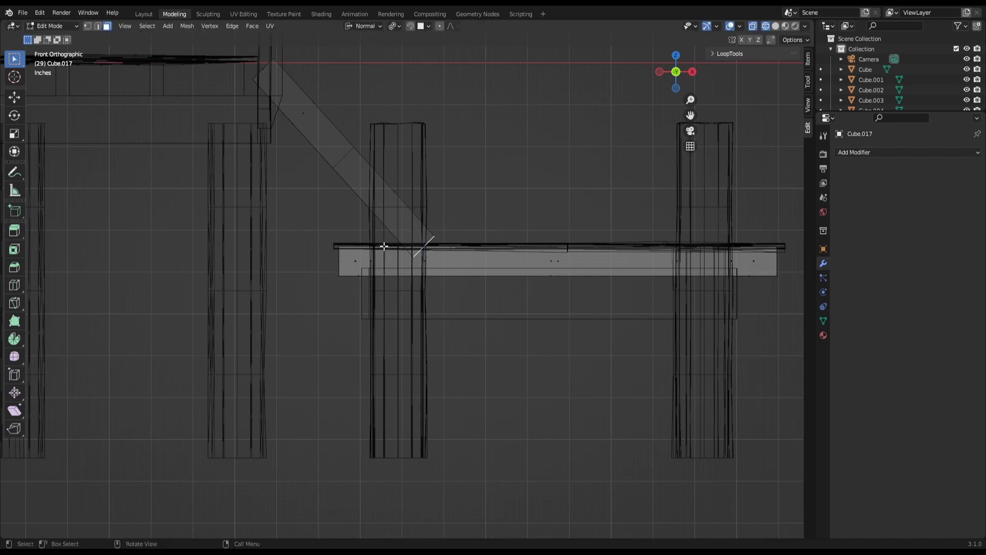
pyautogui.press('r')
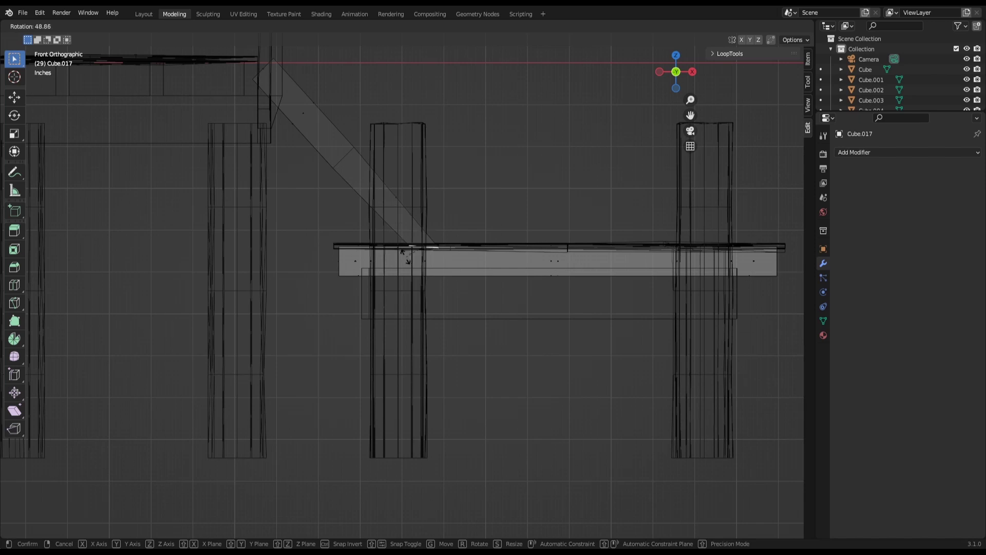
pyautogui.click(405, 258)
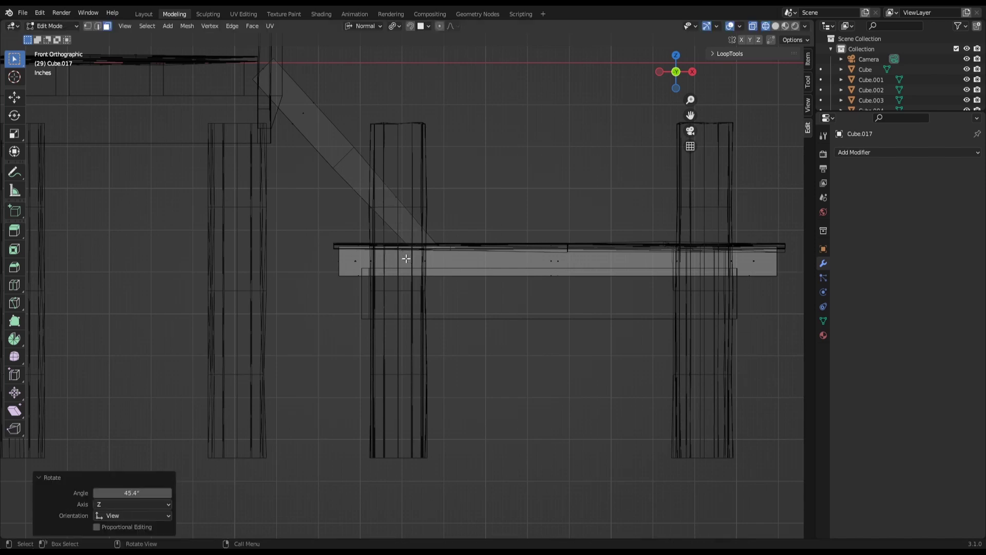
# - Add a loop cut near the brace foot at factor -0.674 and tilt it -29.5°
pyautogui.hotkey('ctrl', 'r')
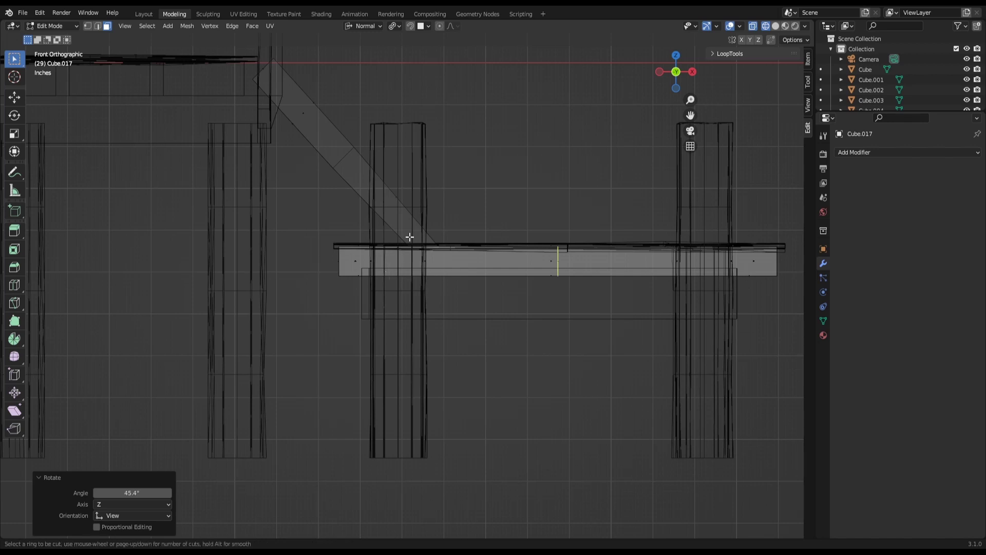
pyautogui.click(404, 231)
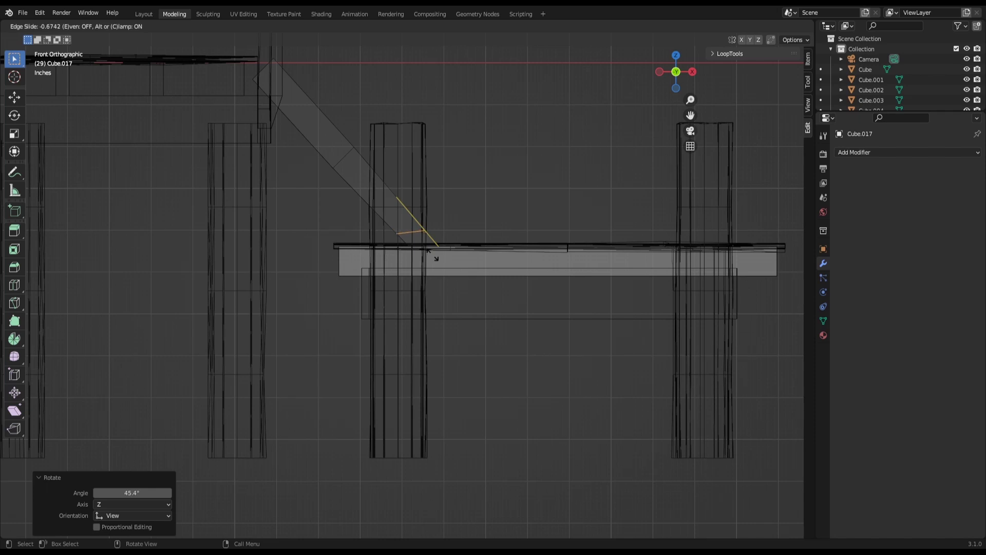
pyautogui.click(429, 251)
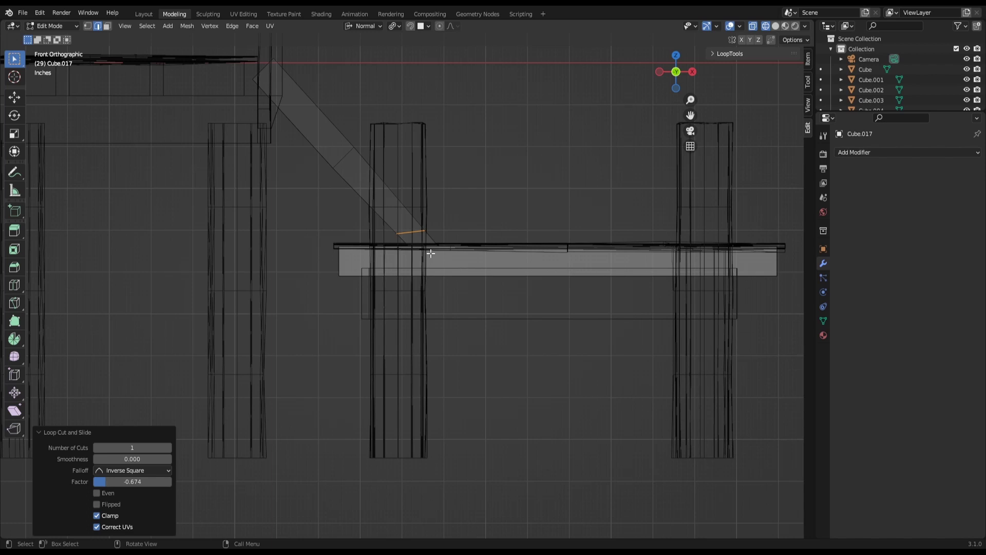
pyautogui.press('r')
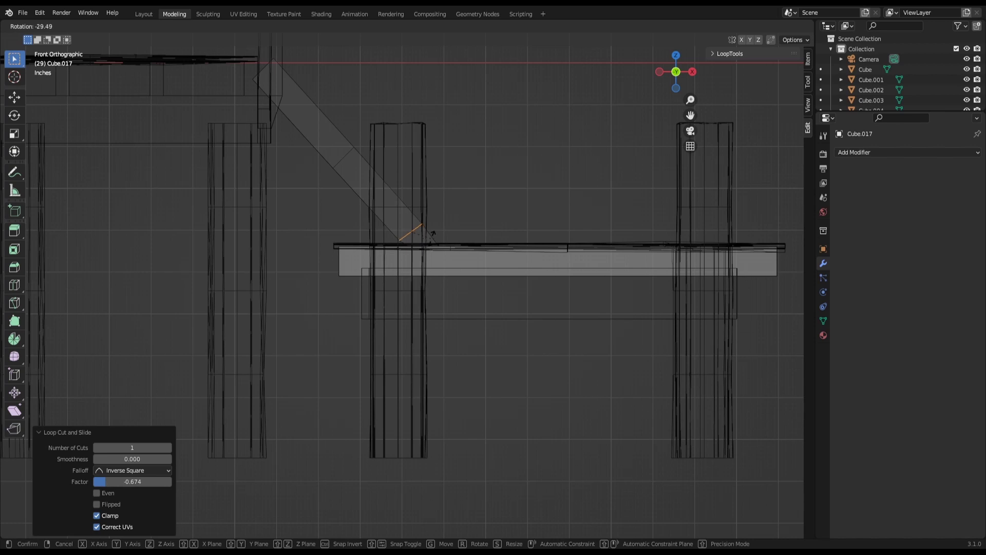
pyautogui.click(433, 234)
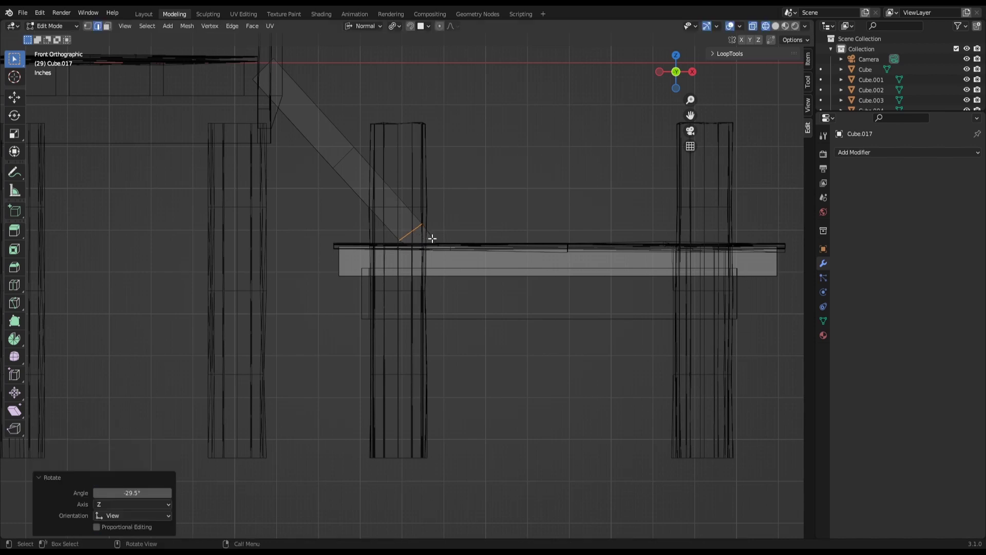
pyautogui.moveTo(432, 238); pyautogui.dragTo(383, 280, button='middle')
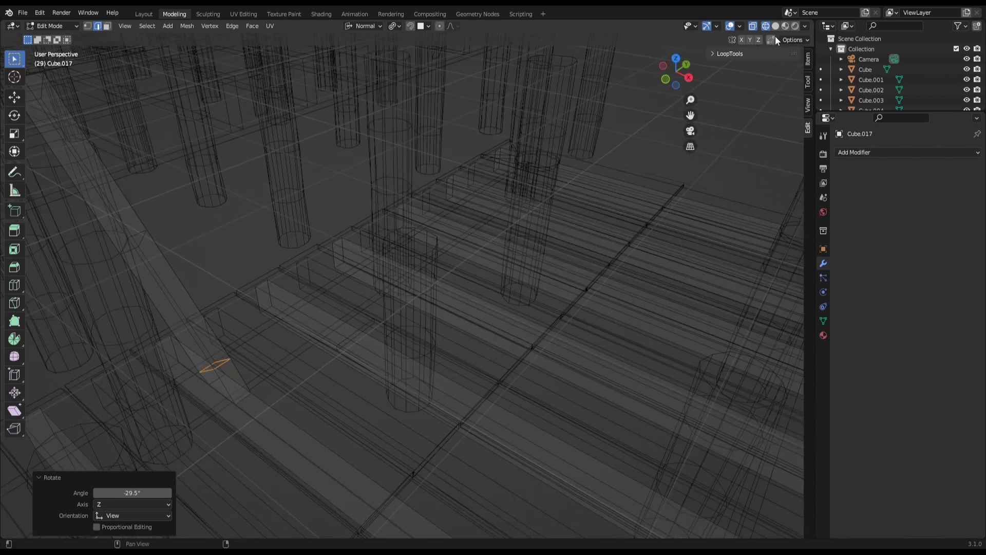
# - Return to solid shading and undo the brace's loop cut and tilt
pyautogui.click(777, 26)
pyautogui.moveTo(390, 241); pyautogui.dragTo(404, 215, button='middle')
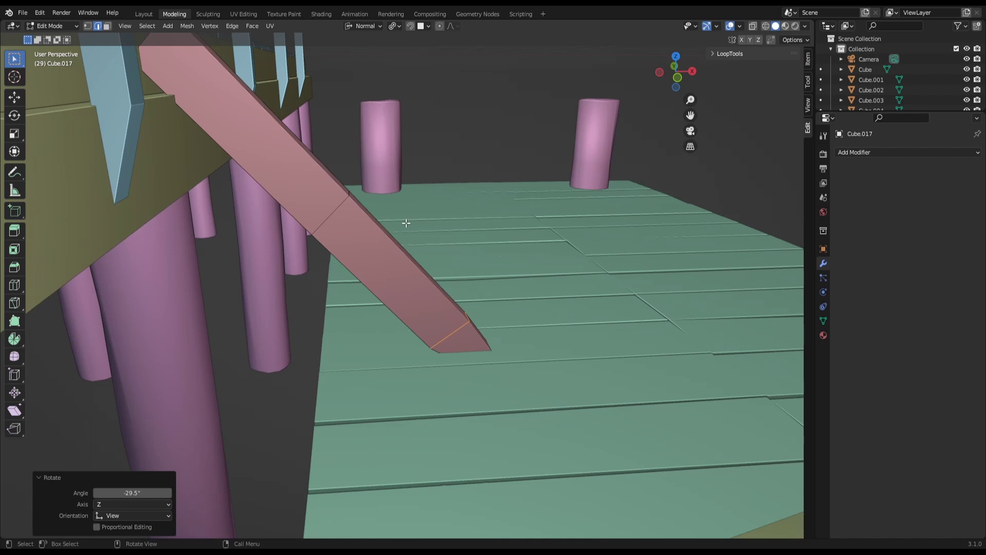
pyautogui.hotkey('ctrl', 'z')
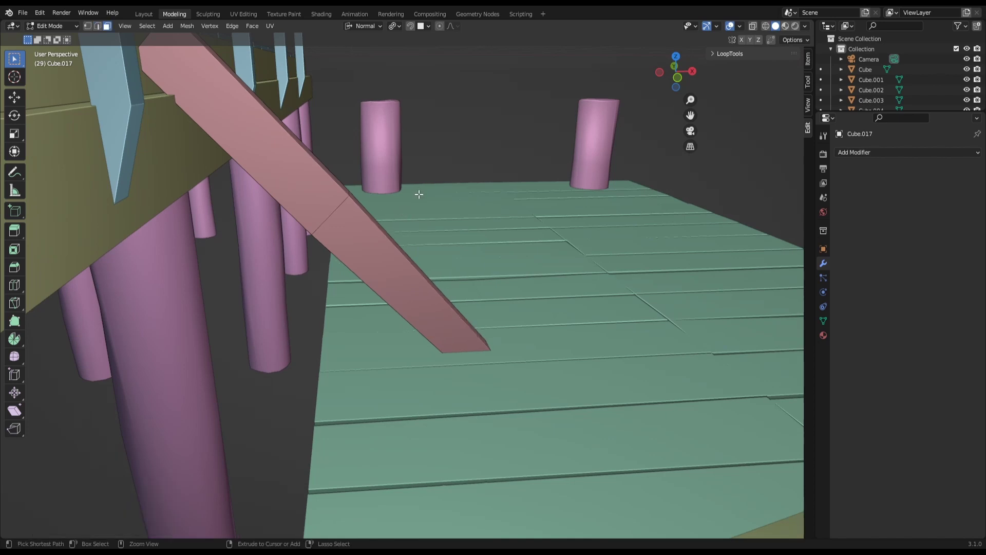
pyautogui.hotkey('ctrl', 'z')
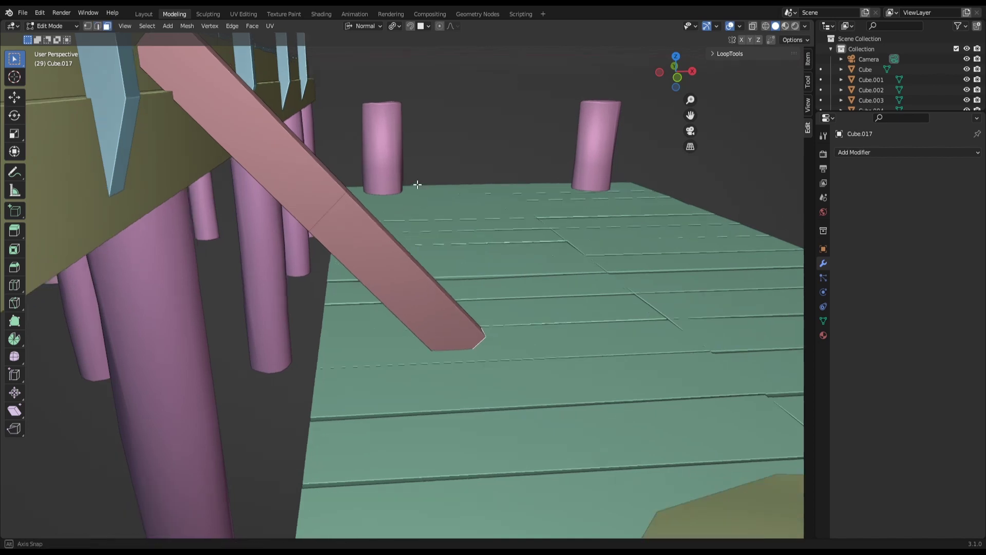
pyautogui.moveTo(420, 186)
pyautogui.mouseDown(button='middle')
pyautogui.moveTo(362, 174)
pyautogui.moveTo(400, 187)
pyautogui.mouseUp(button='middle')
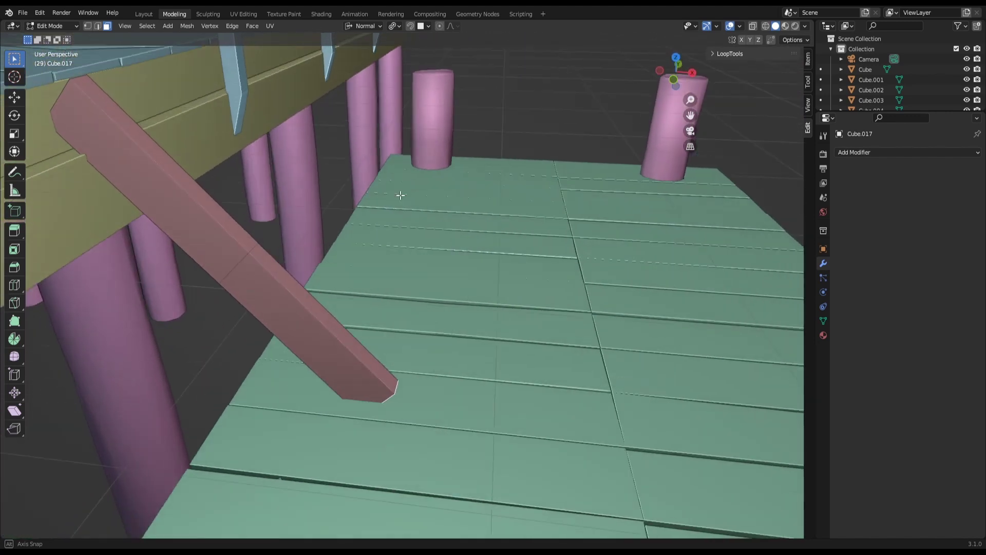
pyautogui.moveTo(401, 187); pyautogui.dragTo(420, 201, button='middle')
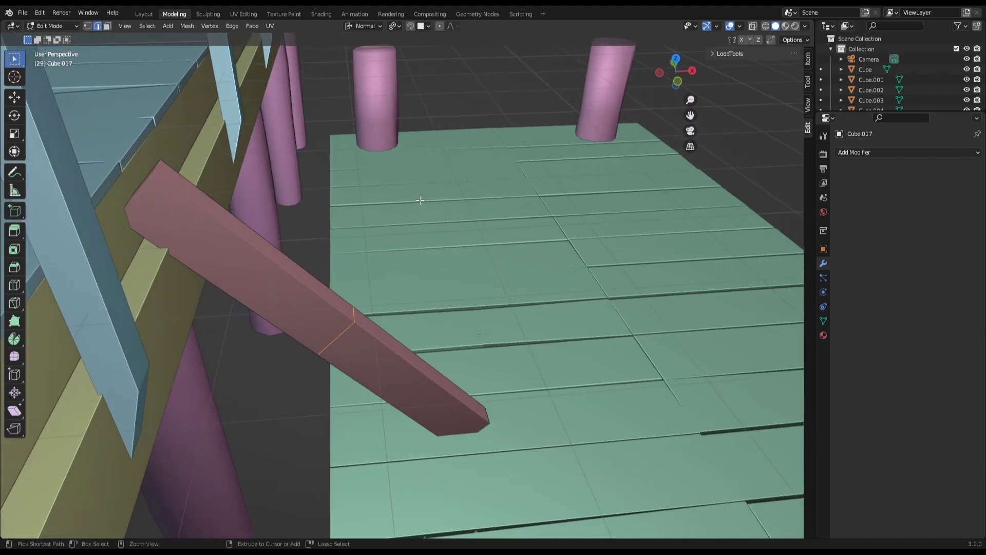
pyautogui.hotkey('ctrl', 'z')
pyautogui.hotkey('ctrl', 'z')
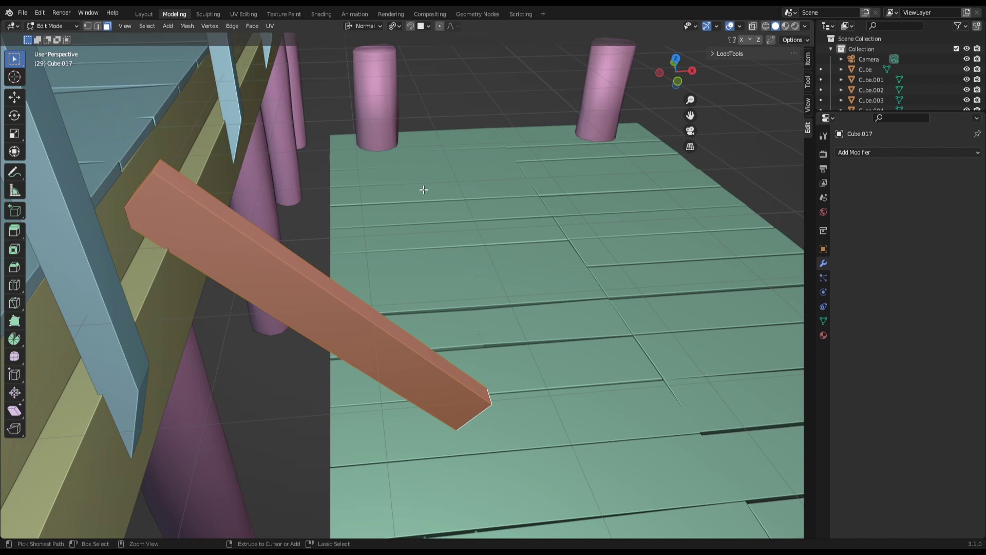
pyautogui.moveTo(423, 189)
pyautogui.mouseDown(button='middle')
pyautogui.moveTo(389, 167)
pyautogui.moveTo(394, 238)
pyautogui.mouseUp(button='middle')
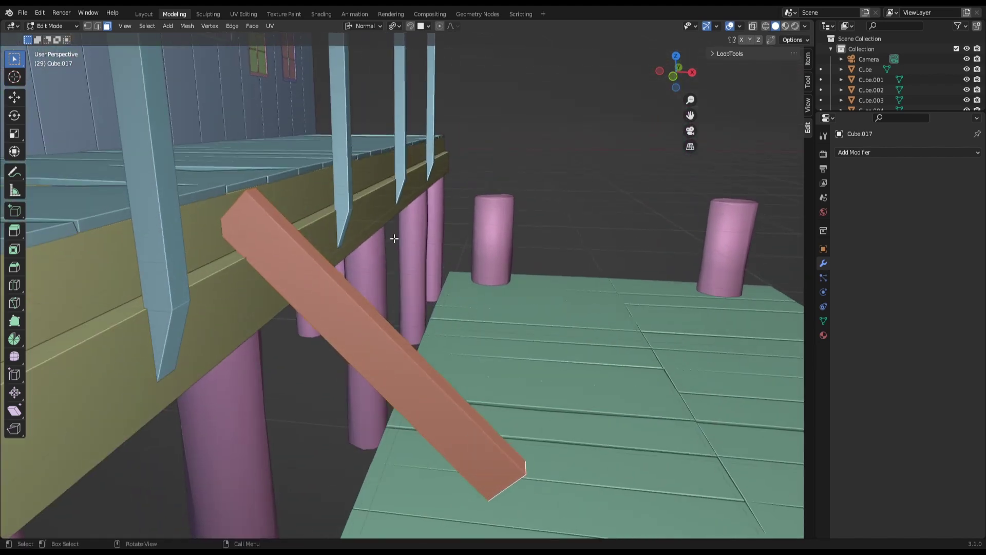
# - Raise the whole brace 0.25208' along global Z
pyautogui.hotkey('ctrl', 'r')
pyautogui.press('Escape')
pyautogui.press('g')
pyautogui.press('z')
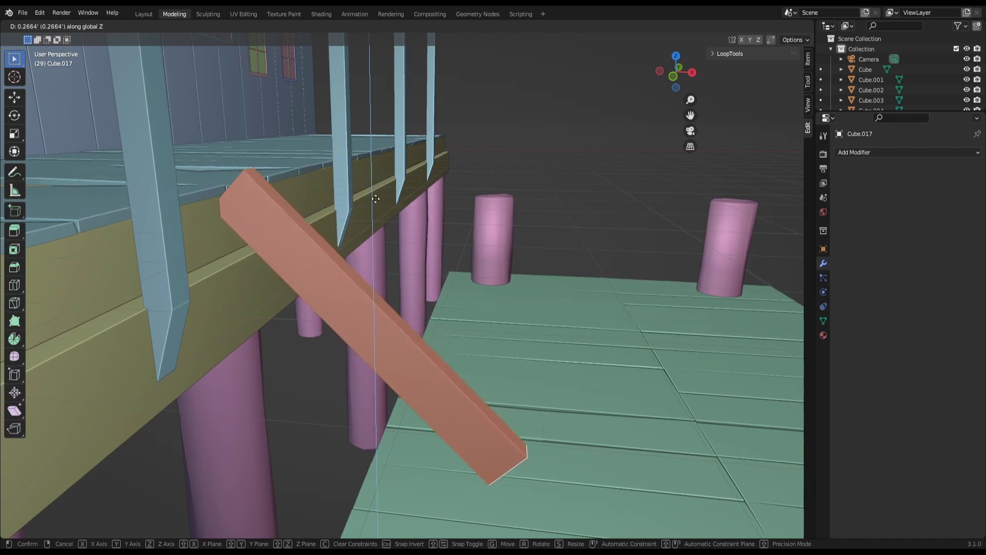
pyautogui.click(375, 200)
pyautogui.moveTo(371, 200)
pyautogui.mouseDown(button='middle')
pyautogui.moveTo(399, 217)
pyautogui.moveTo(335, 176)
pyautogui.moveTo(390, 404)
pyautogui.moveTo(376, 392)
pyautogui.mouseUp(button='middle')
# - Extend the brace's lower end face along its normal down to the dock floor
pyautogui.click(308, 331)
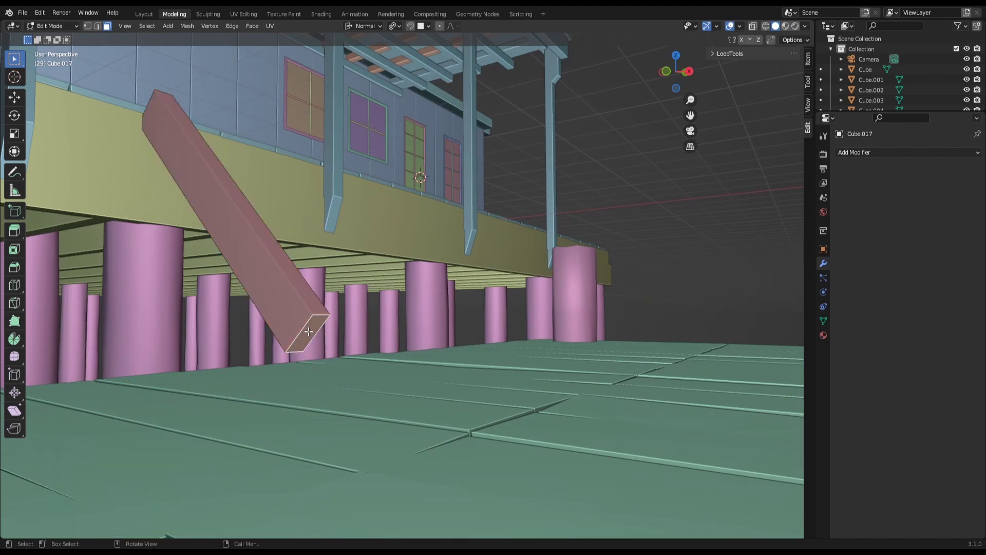
pyautogui.moveTo(309, 331); pyautogui.dragTo(345, 339, button='middle')
pyautogui.press('g')
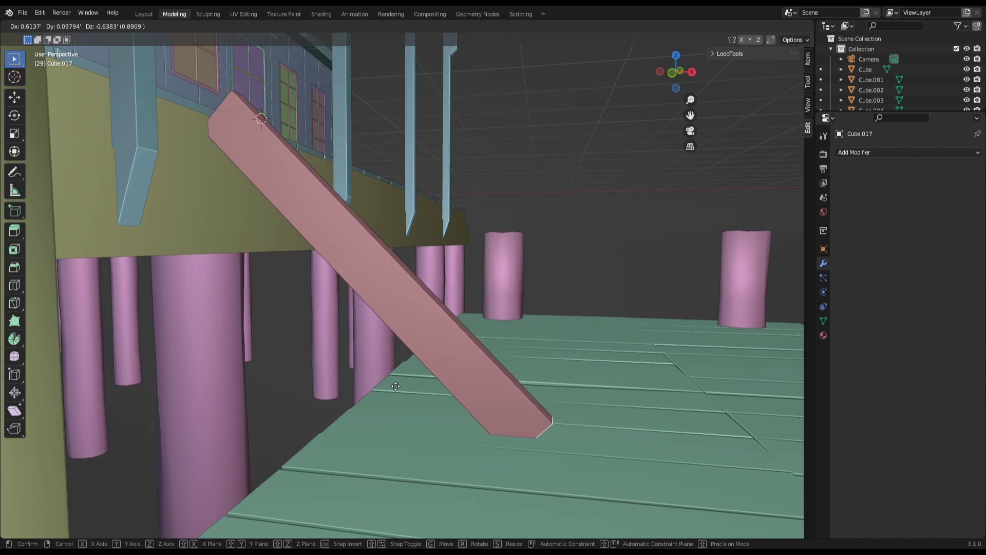
pyautogui.press('z')
pyautogui.press('z')
pyautogui.press('z')
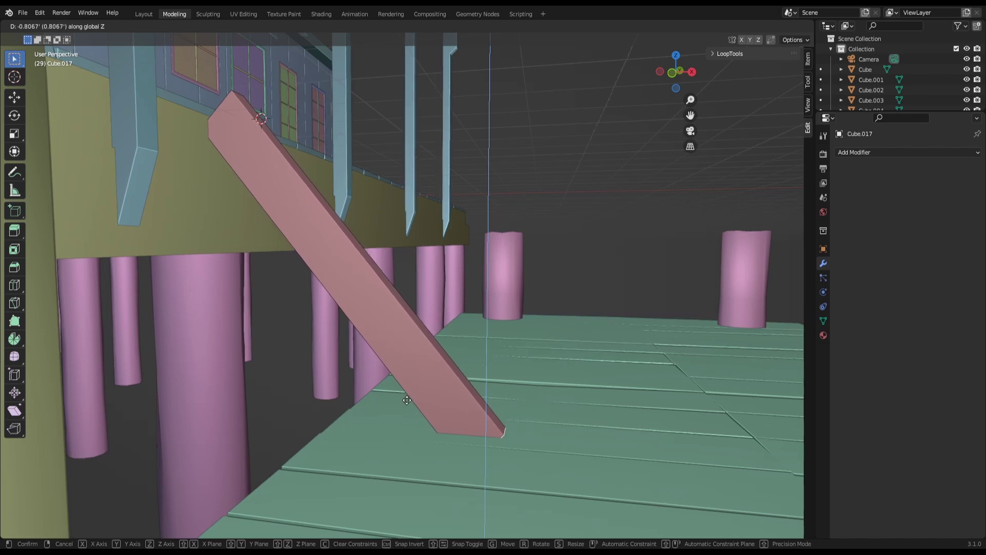
pyautogui.click(406, 403)
pyautogui.moveTo(406, 403)
pyautogui.mouseDown(button='middle')
pyautogui.moveTo(348, 346)
pyautogui.moveTo(349, 407)
pyautogui.moveTo(273, 405)
pyautogui.moveTo(328, 302)
pyautogui.moveTo(280, 257)
pyautogui.moveTo(287, 250)
pyautogui.mouseUp(button='middle')
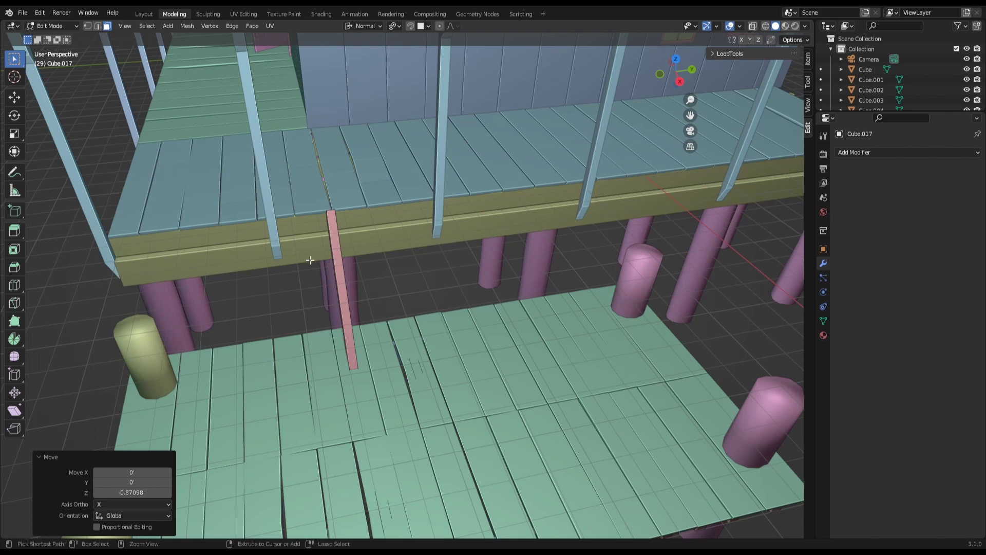
# - Shift the whole brace -1.3705' along Y and return to Object Mode
pyautogui.hotkey('ctrl', 'l')
pyautogui.press('g')
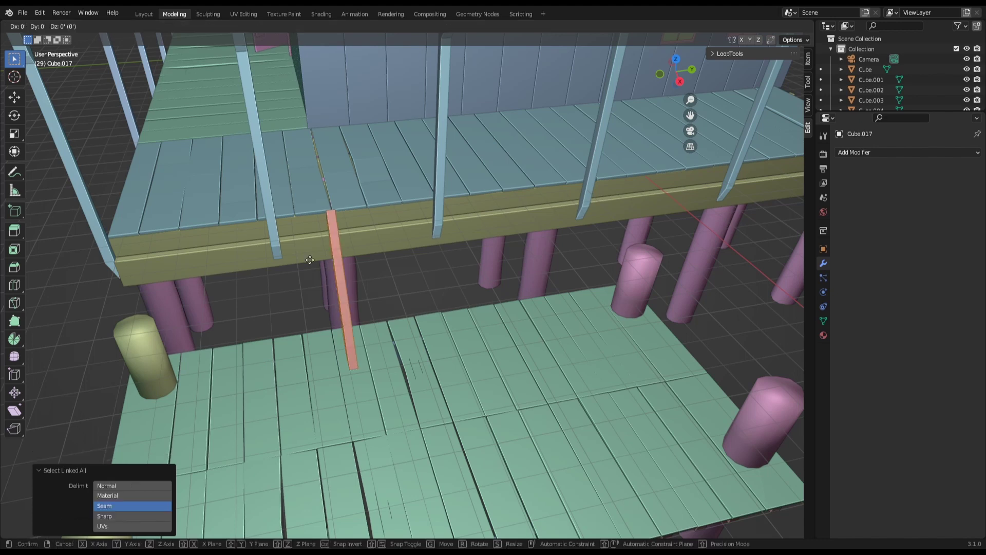
pyautogui.press('y')
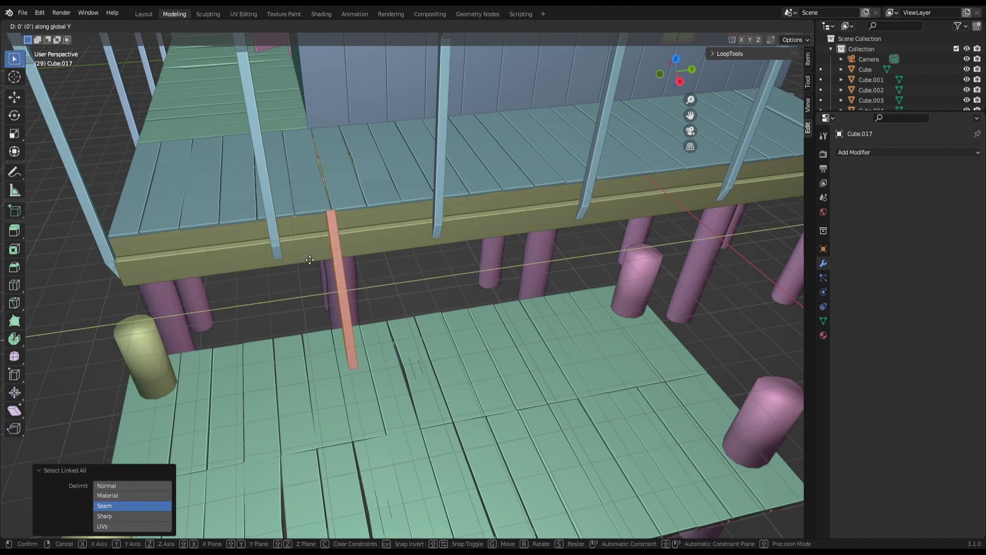
pyautogui.click(272, 255)
pyautogui.scroll(-4, 252, 169)
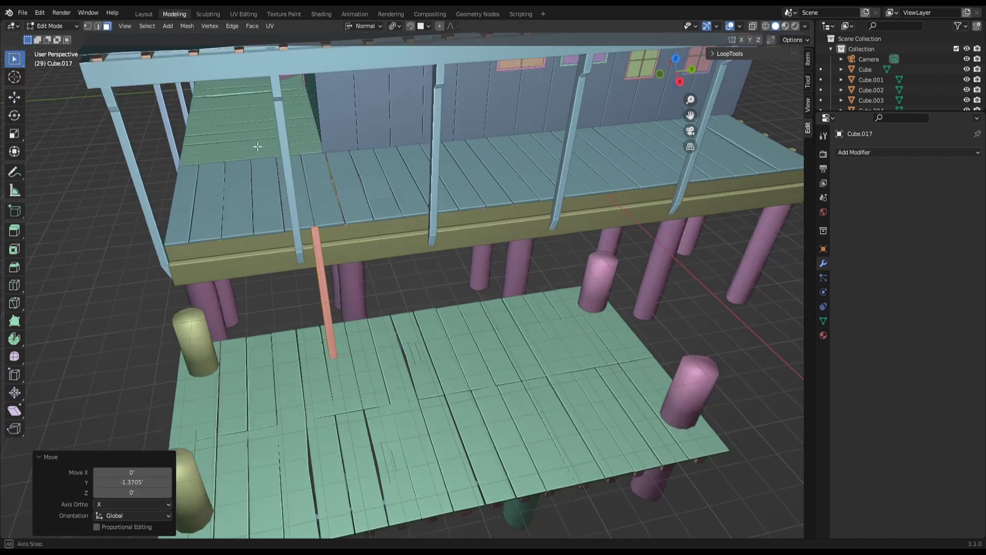
pyautogui.moveTo(252, 169); pyautogui.dragTo(80, 150, button='middle')
pyautogui.scroll(3, 81, 150)
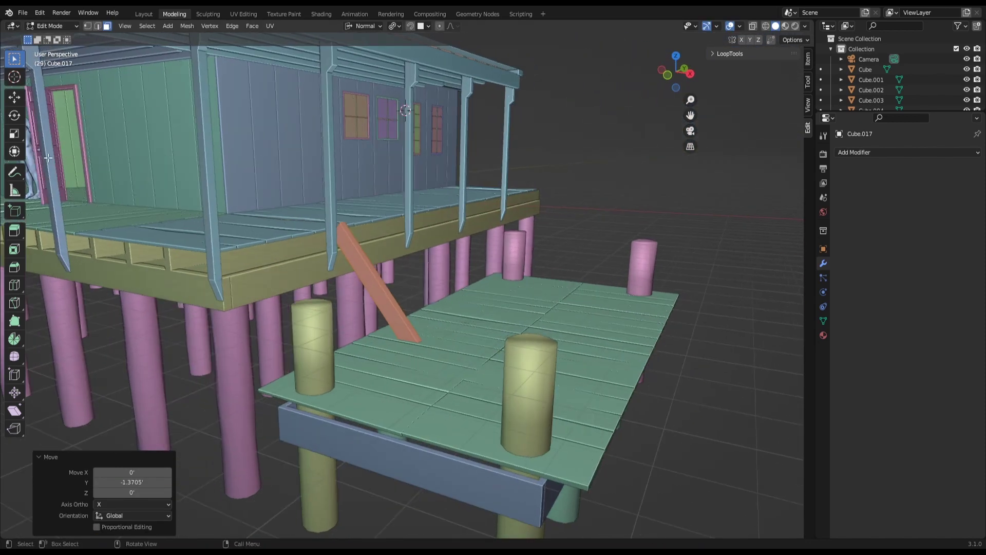
pyautogui.press('Tab')
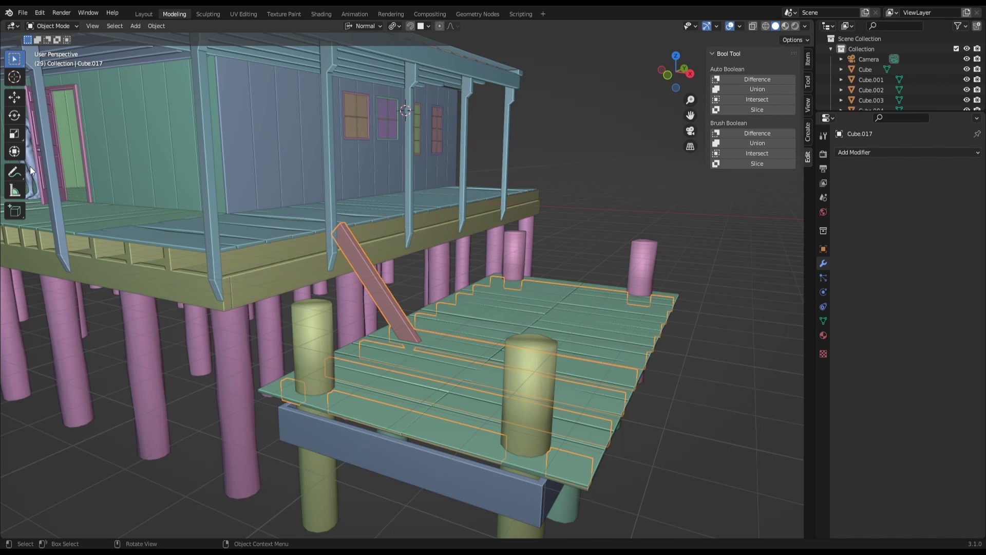
# - Slide the human scale figure 25.803' along X onto the porch
pyautogui.click(30, 166)
pyautogui.press('g')
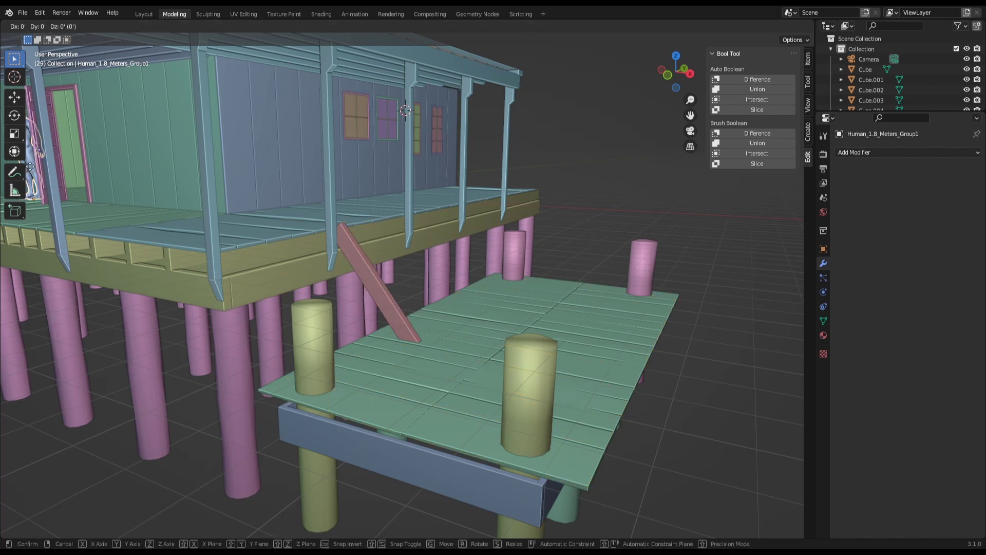
pyautogui.press('y')
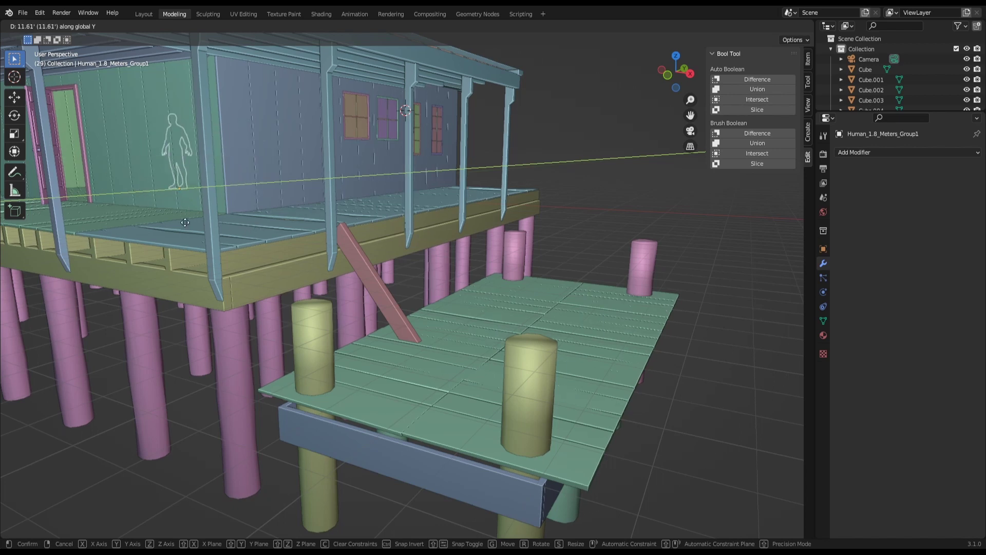
pyautogui.press('x')
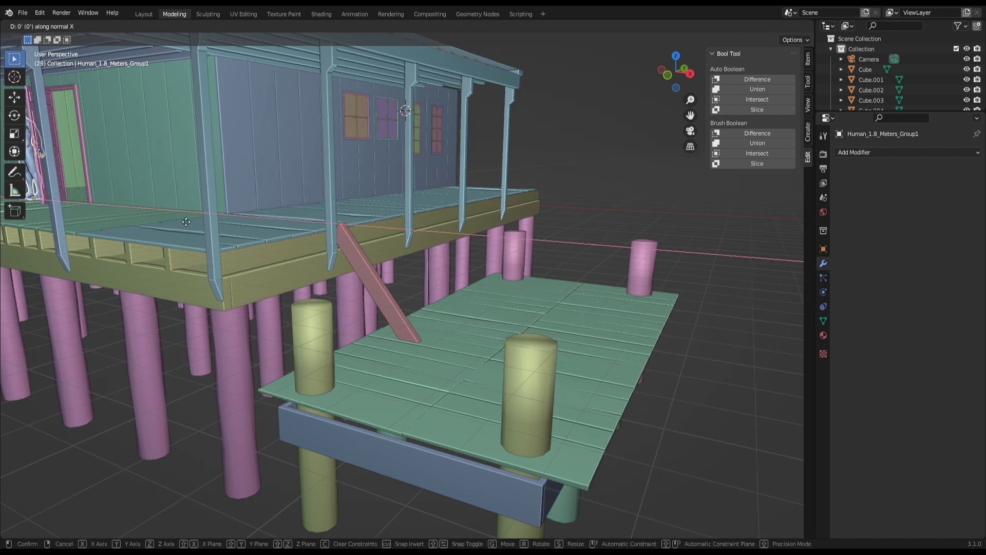
pyautogui.click(483, 335)
pyautogui.moveTo(483, 334)
pyautogui.mouseDown(button='middle')
pyautogui.moveTo(371, 298)
pyautogui.moveTo(343, 338)
pyautogui.moveTo(321, 332)
pyautogui.mouseUp(button='middle')
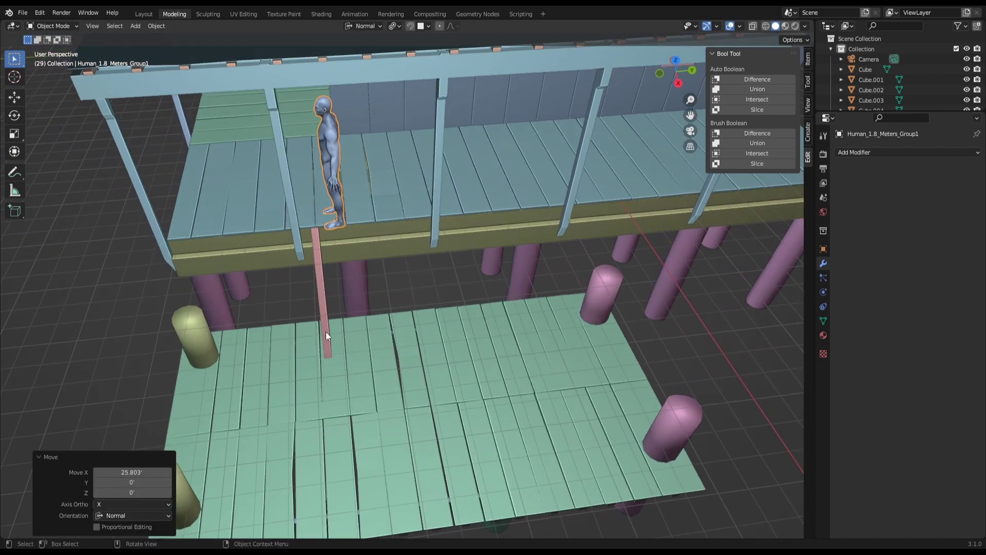
# - Turn the figure 90° in top view to face along the deck
pyautogui.press('KP_7')
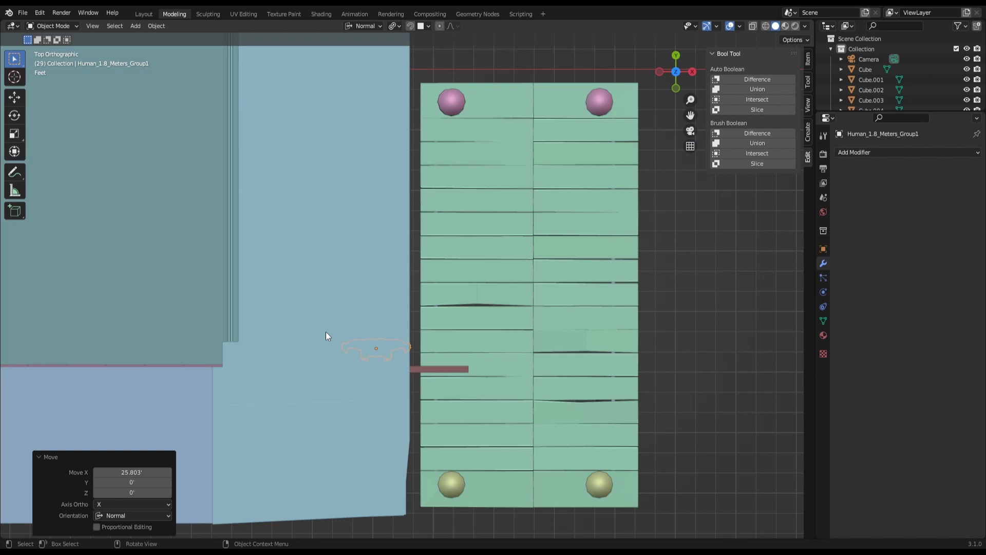
pyautogui.write('r90')
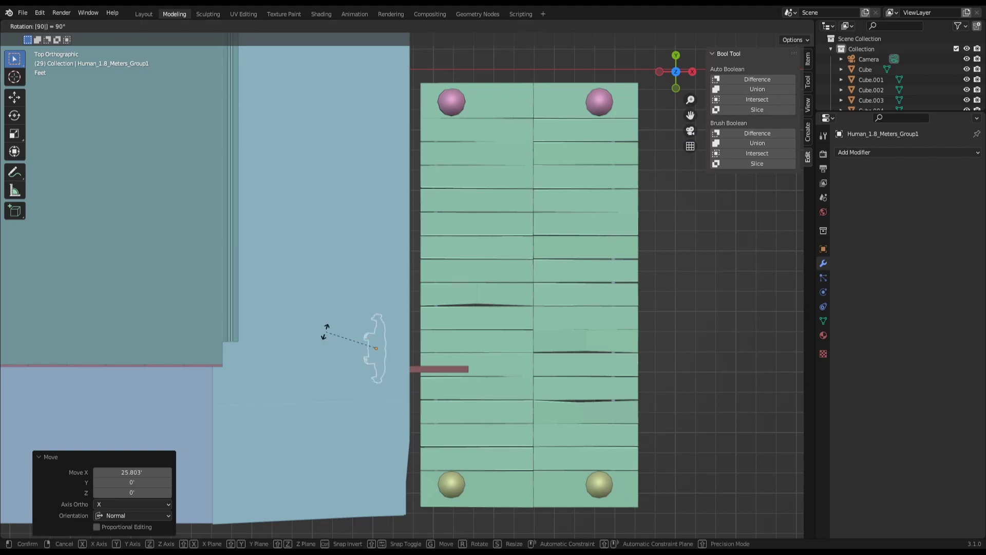
pyautogui.press('Return')
pyautogui.moveTo(435, 331)
pyautogui.mouseDown(button='middle')
pyautogui.moveTo(365, 294)
pyautogui.moveTo(331, 248)
pyautogui.moveTo(323, 203)
pyautogui.moveTo(313, 208)
pyautogui.mouseUp(button='middle')
pyautogui.scroll(3, 331, 247)
# - Duplicate the orange brace and place the copy 4.2801' to the right along Y
pyautogui.click(277, 222)
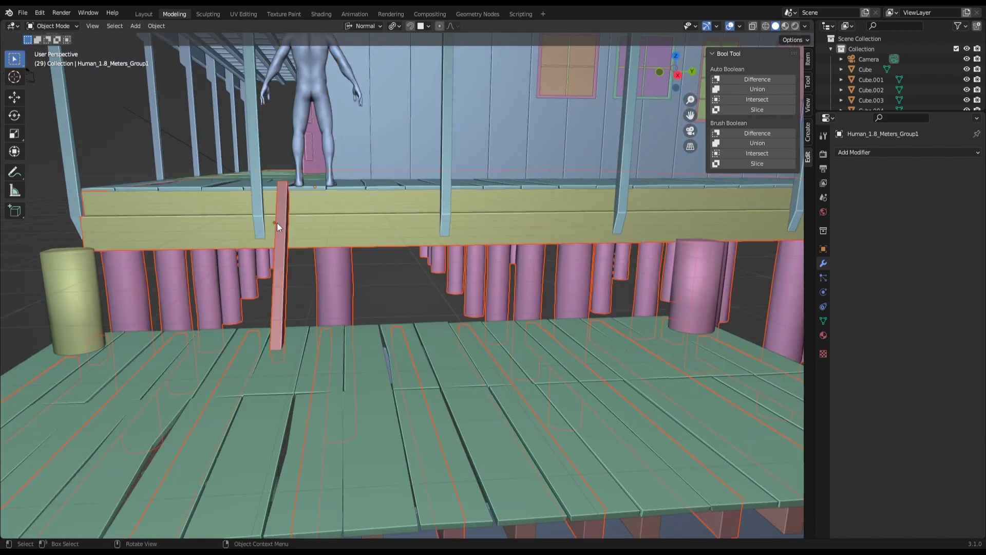
pyautogui.press('Tab')
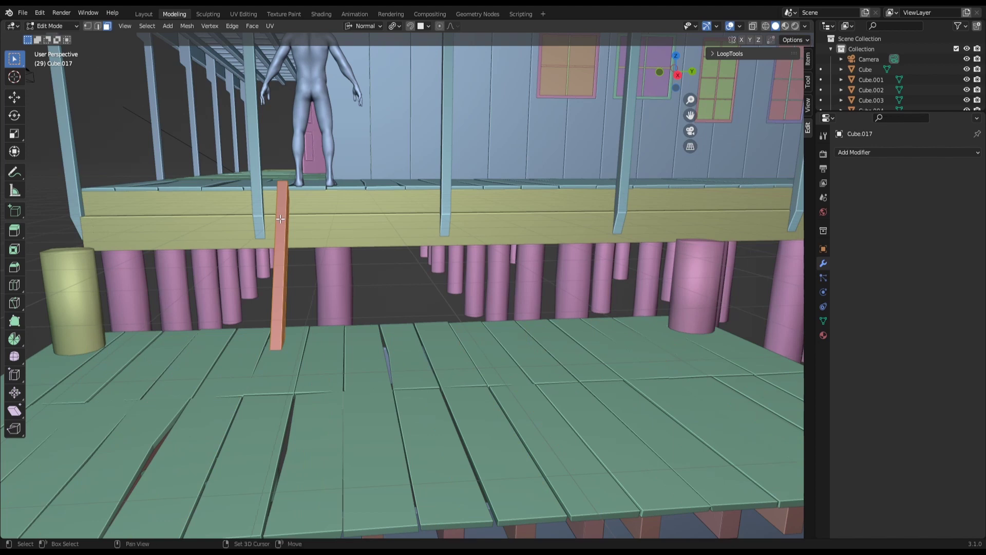
pyautogui.hotkey('shift', 'd')
pyautogui.rightClick(280, 219)
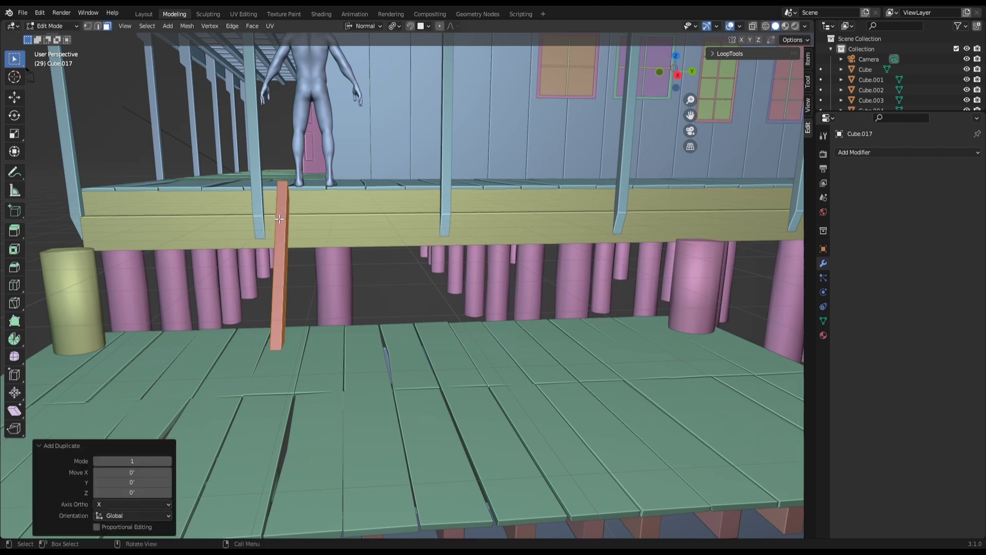
pyautogui.press('g')
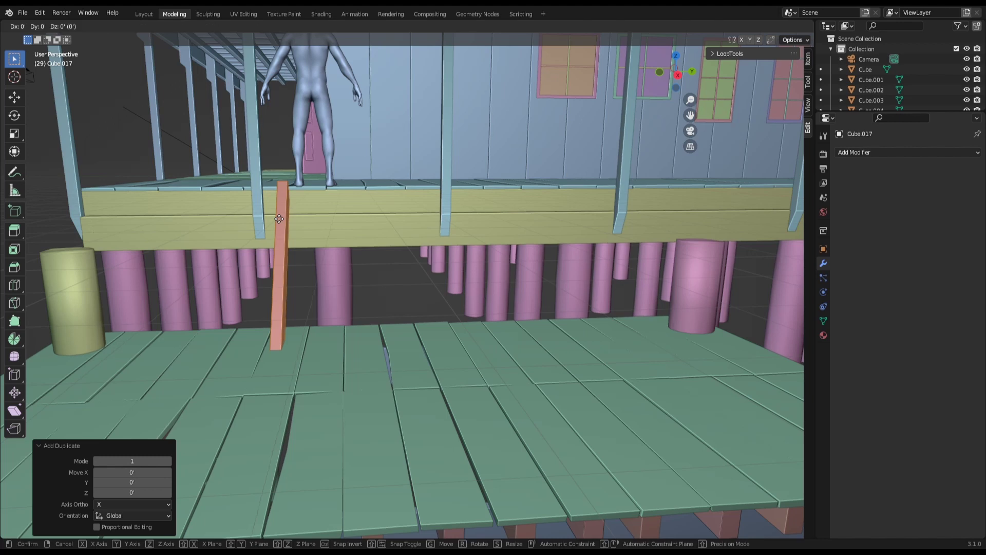
pyautogui.press('y')
pyautogui.press('y')
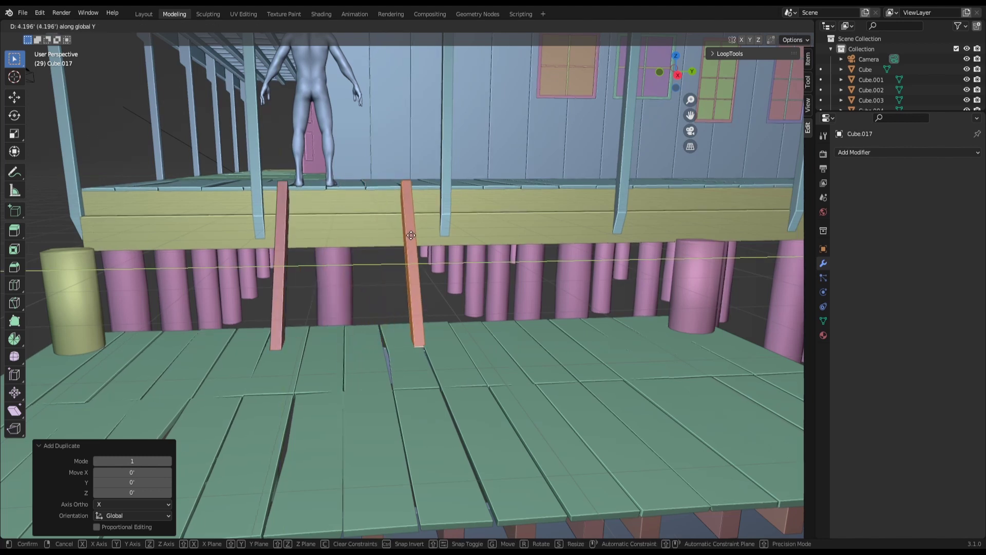
pyautogui.click(413, 236)
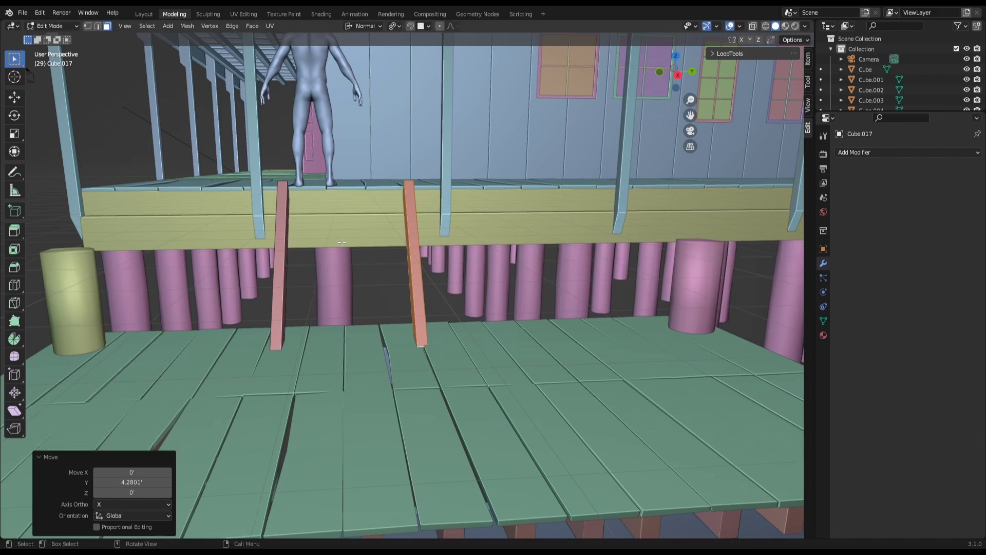
pyautogui.moveTo(281, 238)
pyautogui.mouseDown(button='middle')
pyautogui.moveTo(322, 246)
pyautogui.moveTo(342, 233)
pyautogui.moveTo(284, 239)
pyautogui.moveTo(318, 270)
pyautogui.mouseUp(button='middle')
# - Nudge the copied brace a further 0.45751' along global Y
pyautogui.press('g')
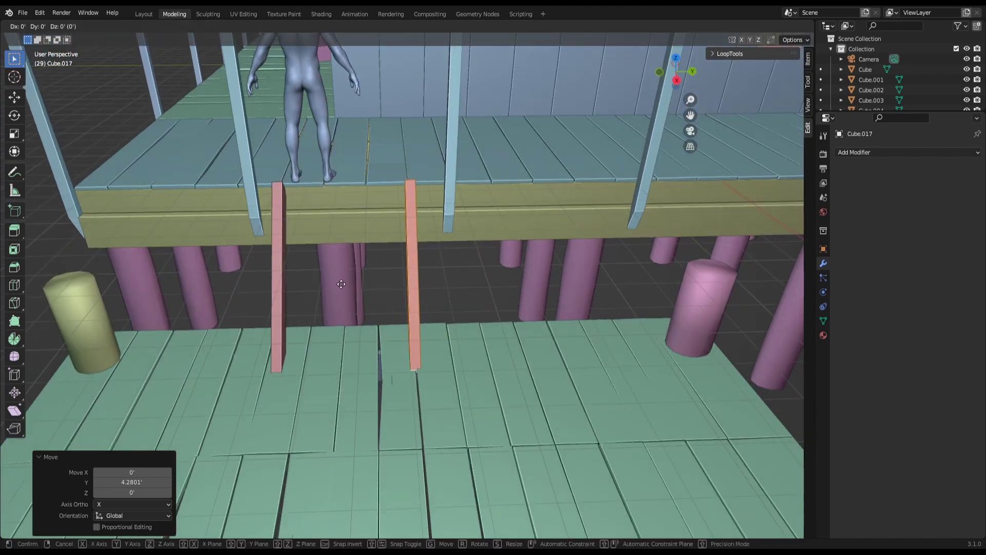
pyautogui.press('y')
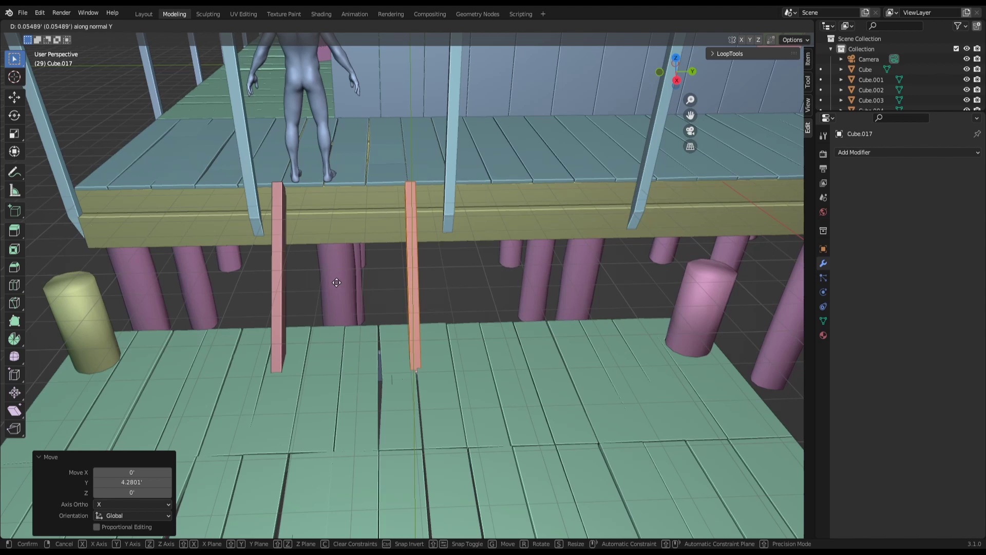
pyautogui.press('y')
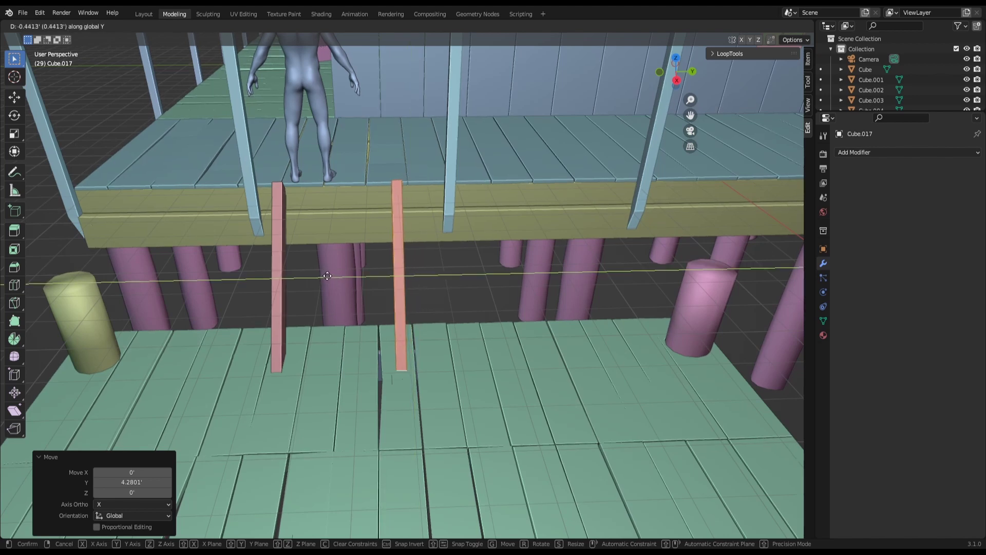
pyautogui.click(327, 275)
pyautogui.moveTo(326, 275)
pyautogui.mouseDown(button='middle')
pyautogui.moveTo(320, 210)
pyautogui.moveTo(329, 189)
pyautogui.mouseUp(button='middle')
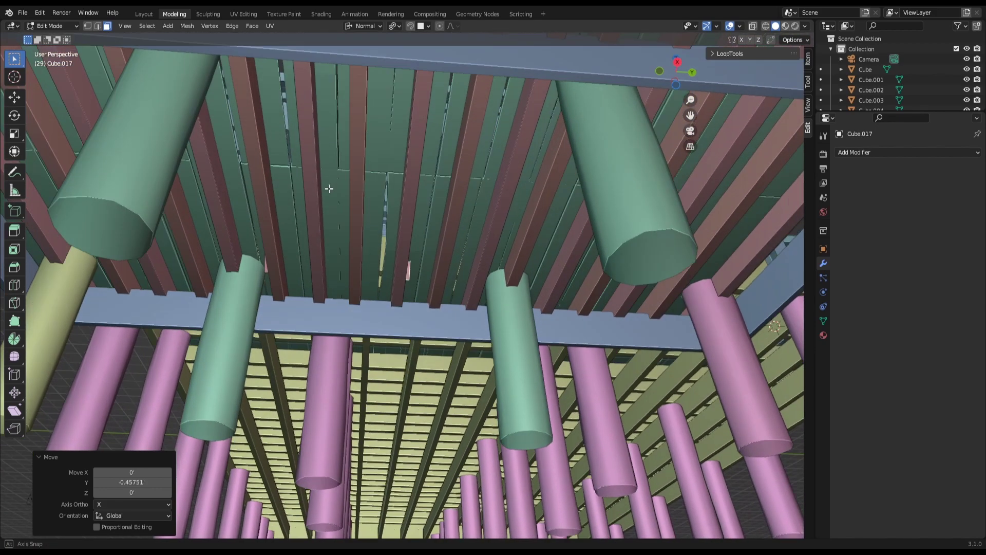
# - Nudge the copied brace a further 0.18538' along global Y
pyautogui.scroll(1, 329, 189)
pyautogui.scroll(1, 331, 187)
pyautogui.scroll(2, 333, 185)
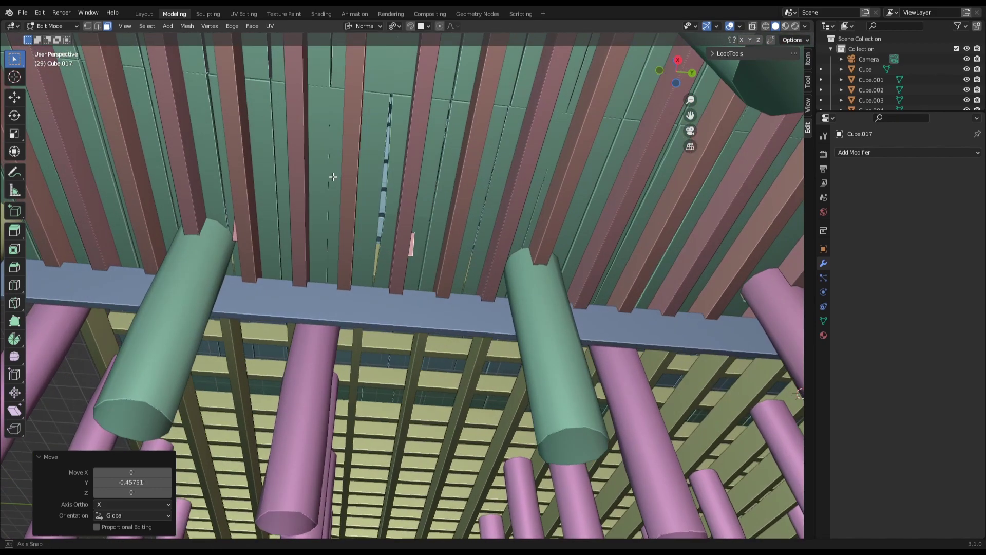
pyautogui.press('g')
pyautogui.press('y')
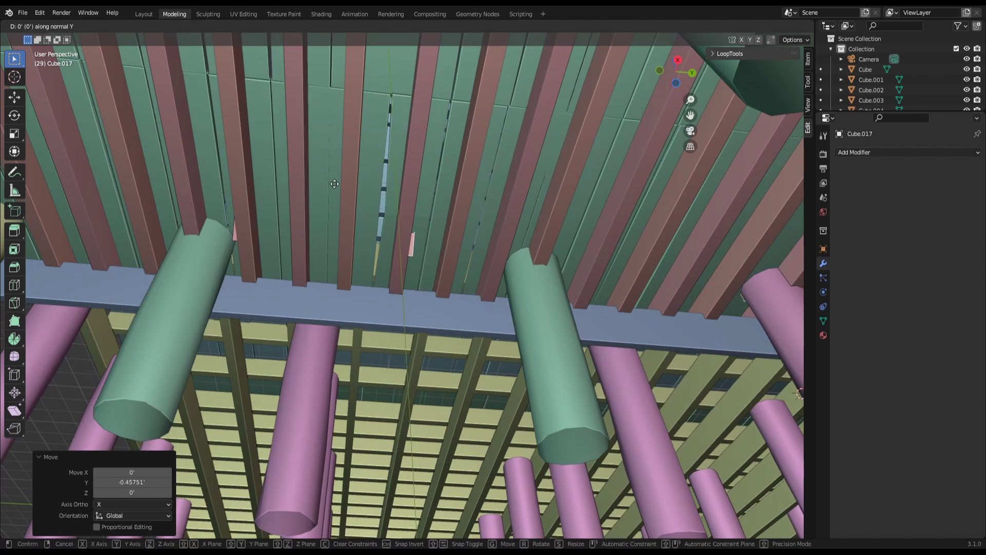
pyautogui.press('y')
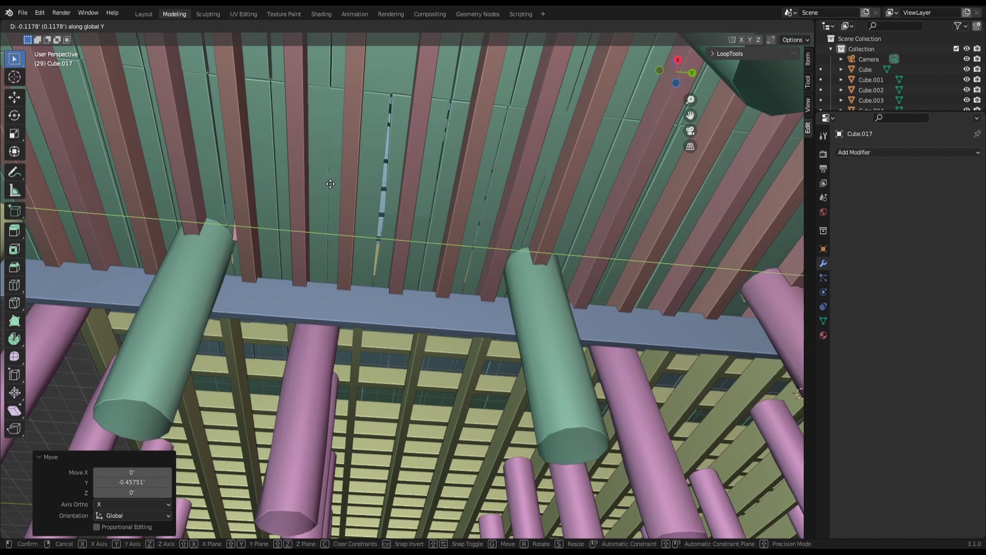
pyautogui.click(329, 184)
pyautogui.moveTo(255, 184); pyautogui.dragTo(271, 189, button='middle')
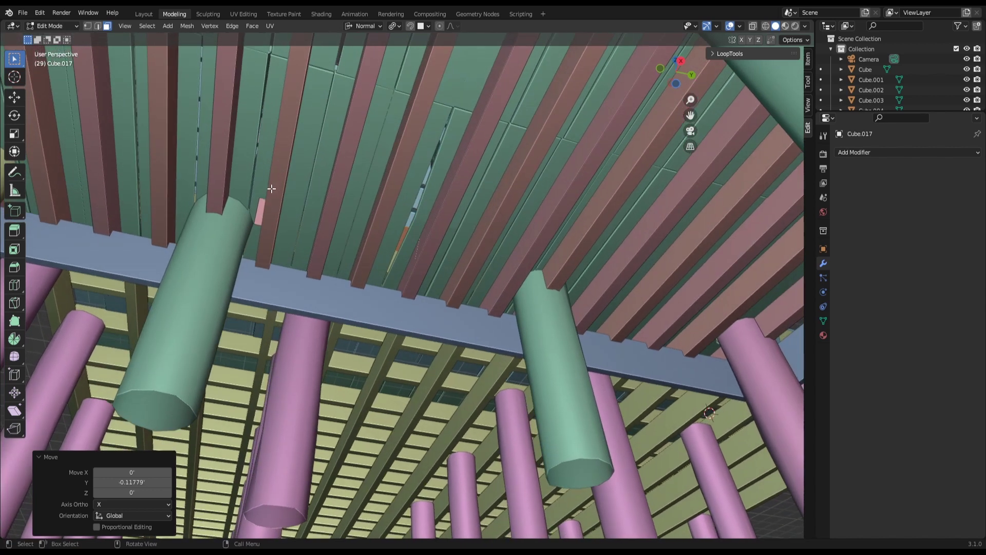
# - Select the whole connected stair board and shift it along Y
pyautogui.click(260, 210)
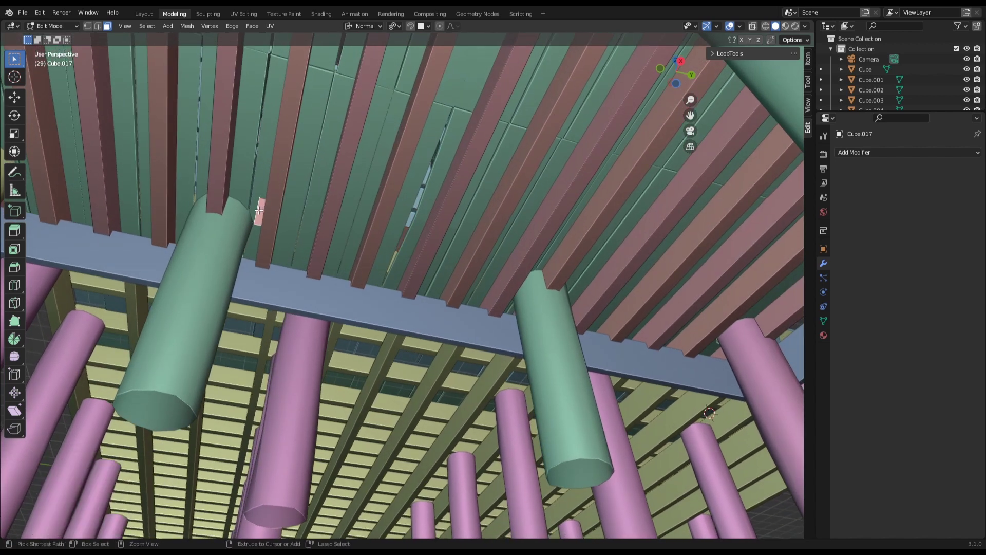
pyautogui.hotkey('ctrl', 'l')
pyautogui.press('g')
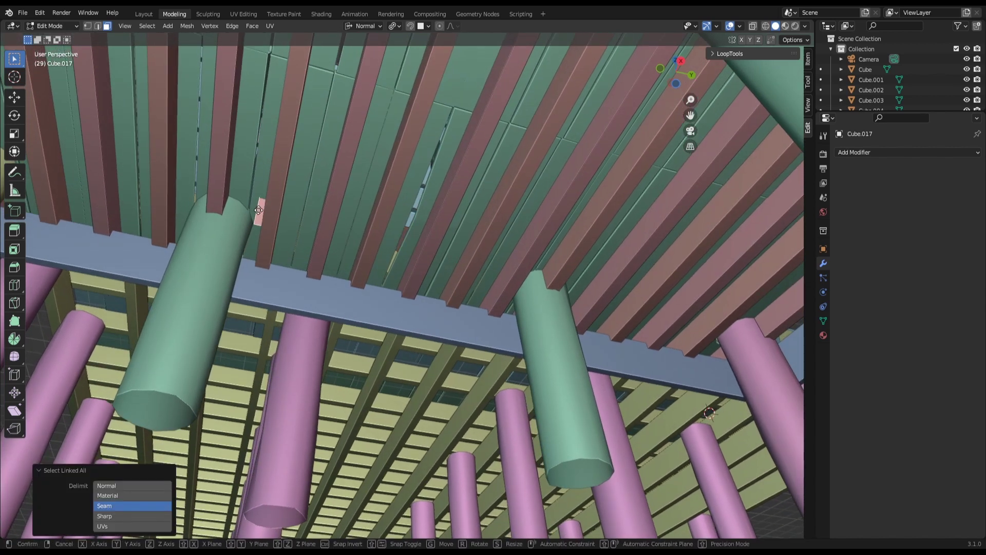
pyautogui.press('y')
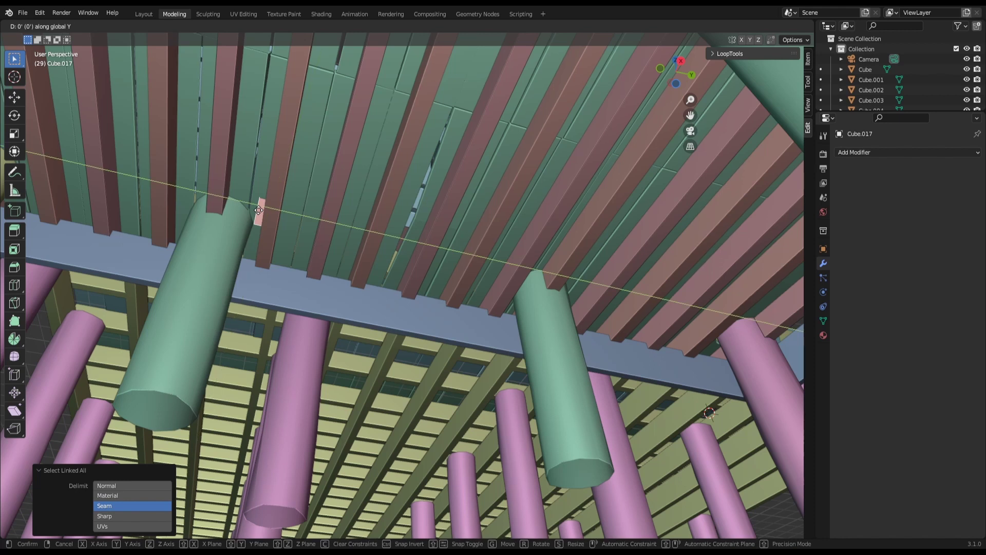
pyautogui.click(266, 210)
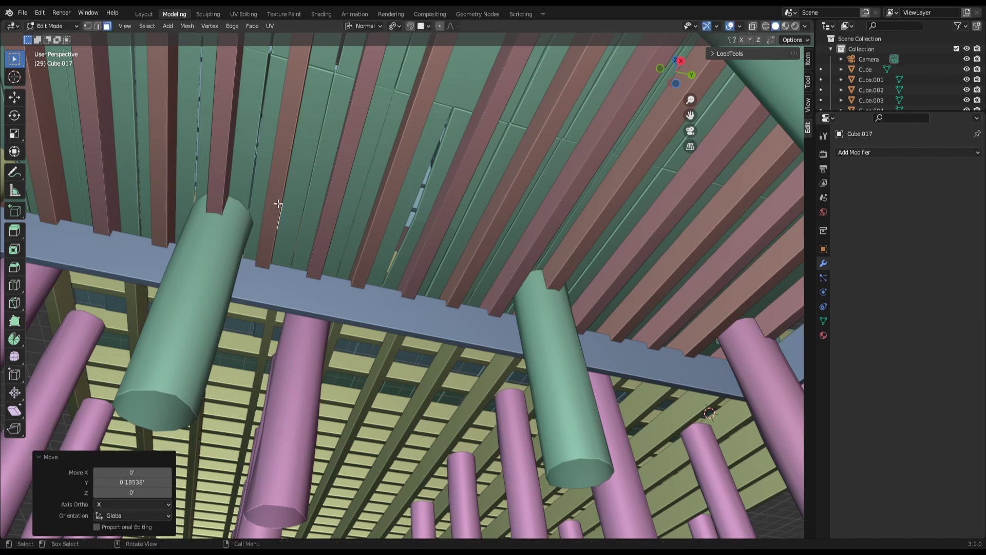
pyautogui.moveTo(265, 210)
pyautogui.mouseDown(button='middle')
pyautogui.moveTo(286, 296)
pyautogui.moveTo(362, 283)
pyautogui.mouseUp(button='middle')
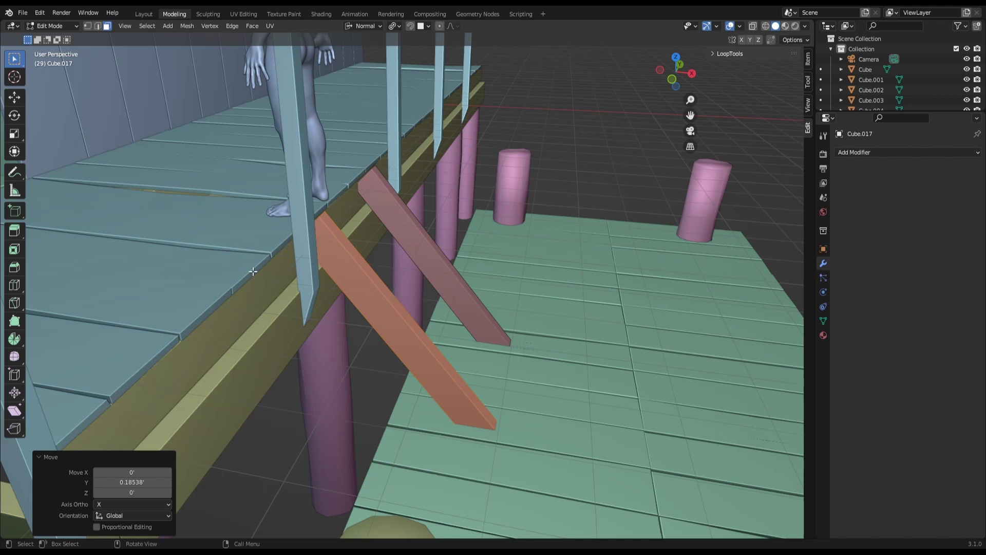
pyautogui.press('Tab')
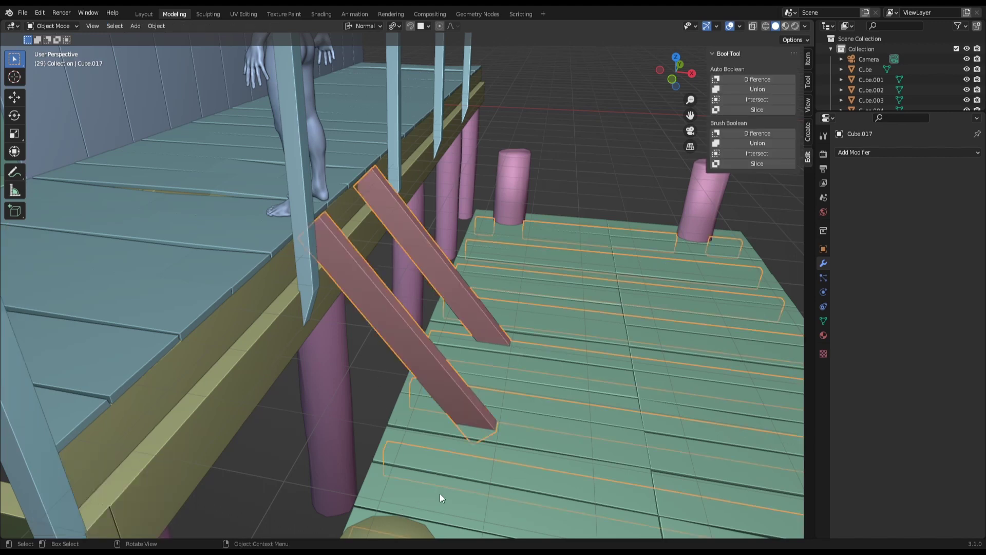
pyautogui.hotkey('alt', 'a')
pyautogui.click(445, 451)
pyautogui.press('Tab')
pyautogui.click(445, 453)
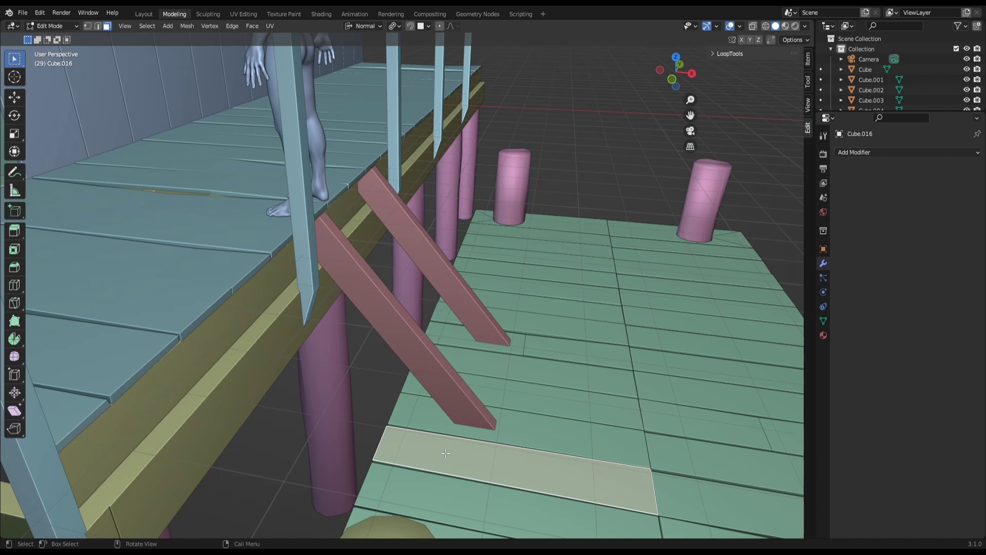
pyautogui.moveTo(354, 407); pyautogui.dragTo(316, 347, button='middle')
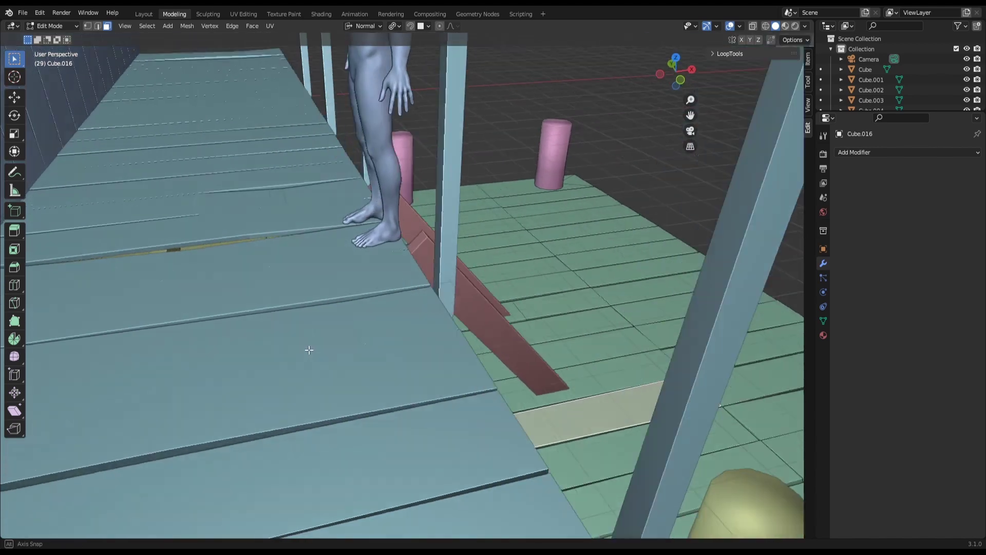
pyautogui.scroll(-2, 314, 343)
pyautogui.scroll(-2, 311, 341)
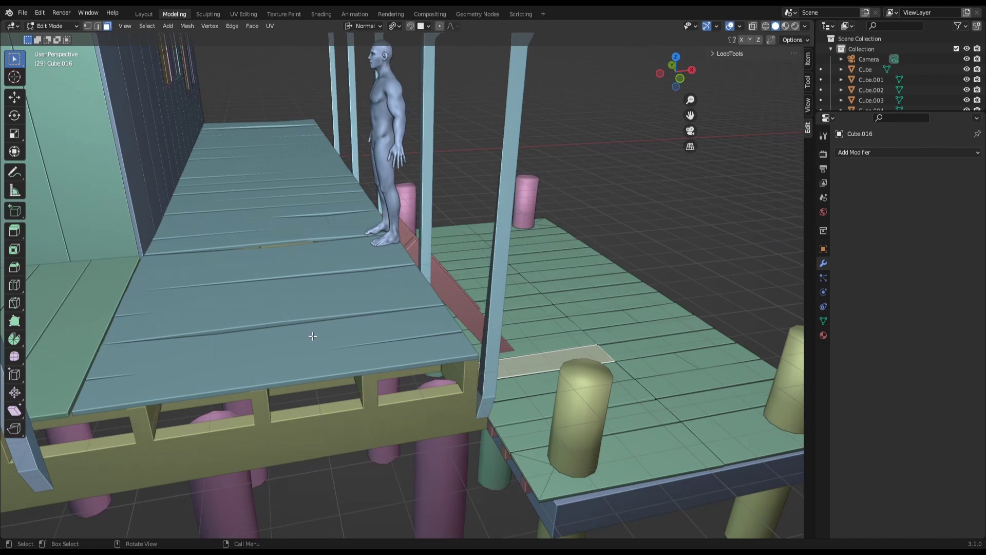
pyautogui.scroll(4, 312, 336)
pyautogui.moveTo(312, 335); pyautogui.dragTo(303, 341, button='middle')
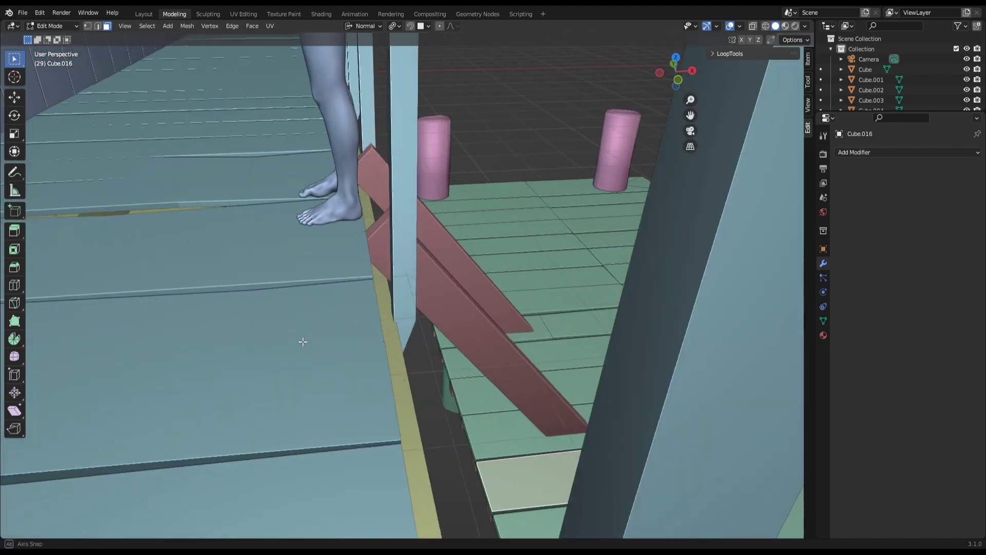
pyautogui.scroll(-2, 302, 336)
pyautogui.scroll(-2, 302, 334)
pyautogui.scroll(-1, 244, 325)
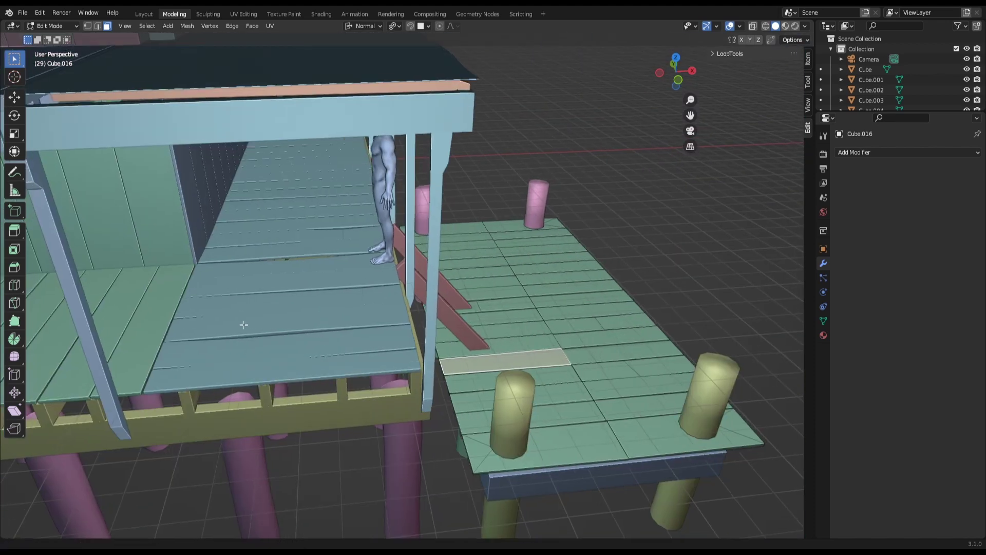
pyautogui.scroll(5, 243, 324)
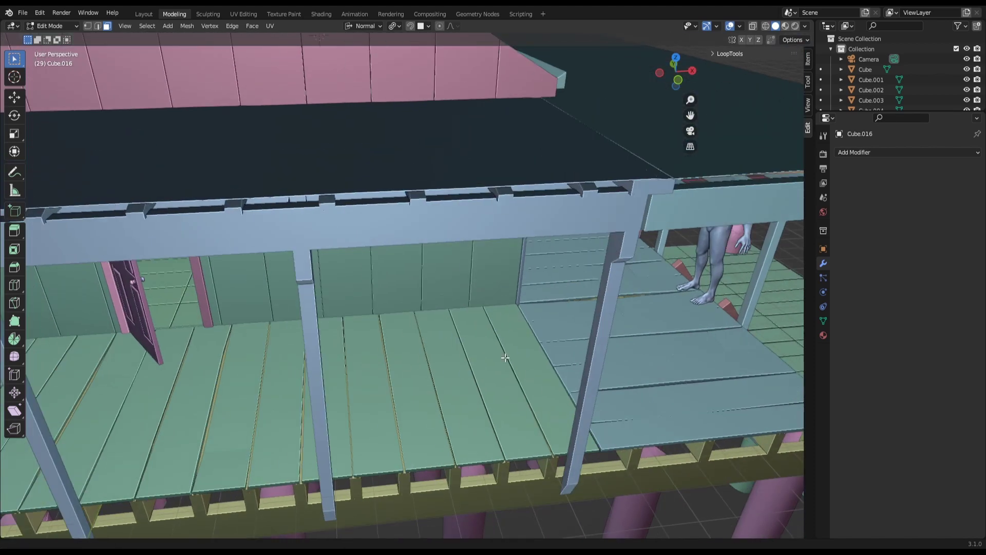
pyautogui.press('Tab')
# - Select a single porch floor plank with its linked geometry in Edit Mode
pyautogui.click(402, 390)
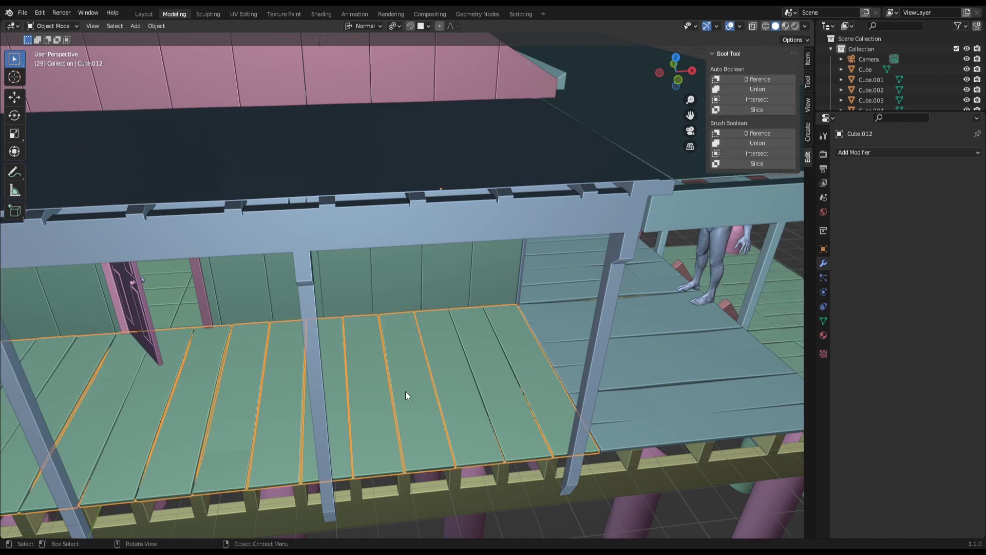
pyautogui.press('Tab')
pyautogui.click(405, 391)
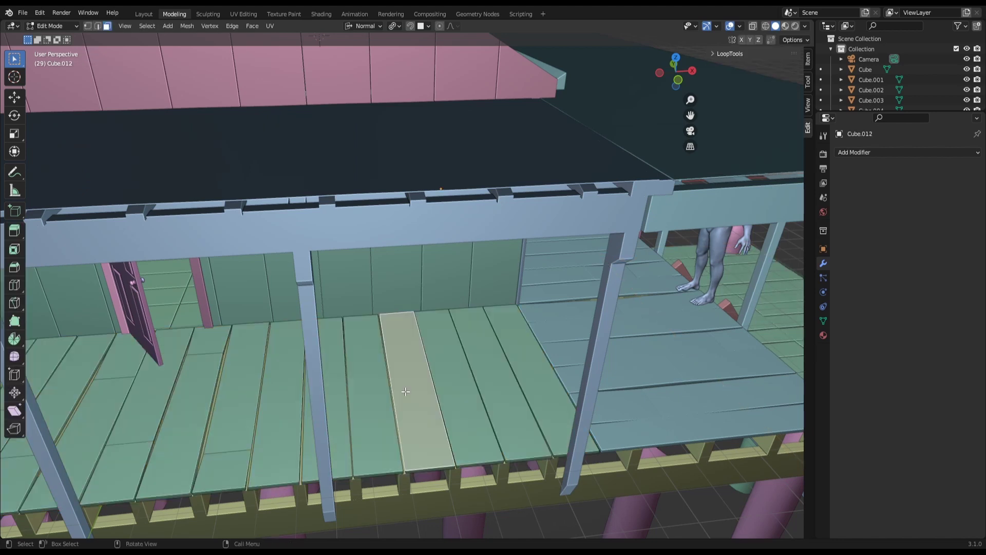
pyautogui.hotkey('ctrl', 'l')
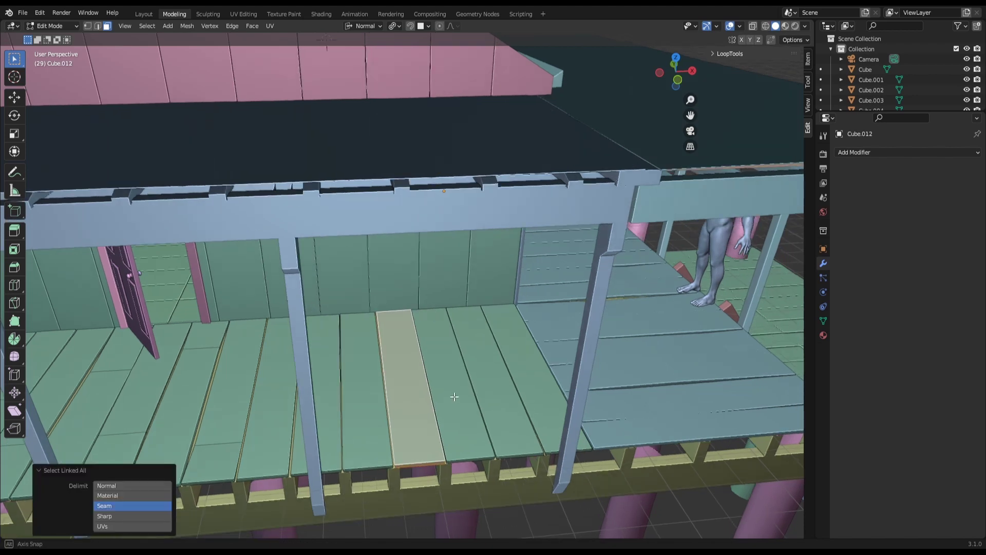
pyautogui.moveTo(415, 392); pyautogui.dragTo(448, 382, button='middle')
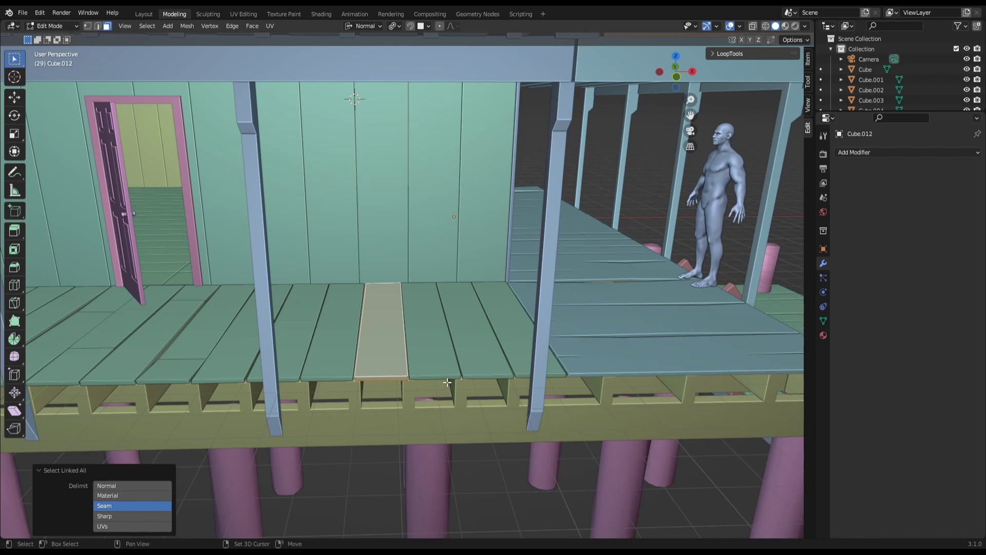
# - Duplicate the plank and slide the copy about 1.417' along its Y axis
pyautogui.hotkey('shift', 'd')
pyautogui.rightClick(446, 382)
pyautogui.moveTo(447, 382); pyautogui.dragTo(437, 406, button='middle')
pyautogui.press('g')
pyautogui.press('y')
pyautogui.press('y')
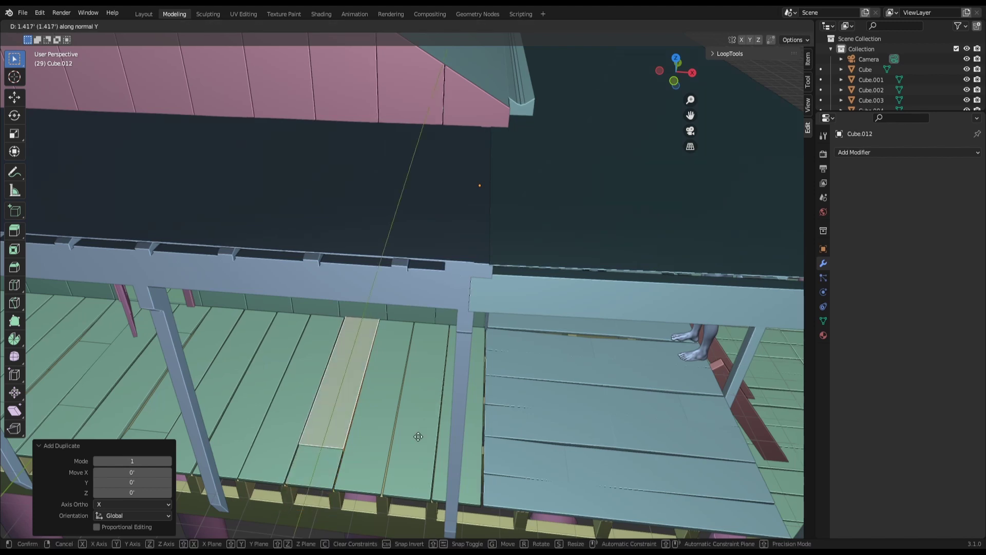
# - Move the copied plank 13.664' along global X across the tops of both braces
pyautogui.click(343, 74)
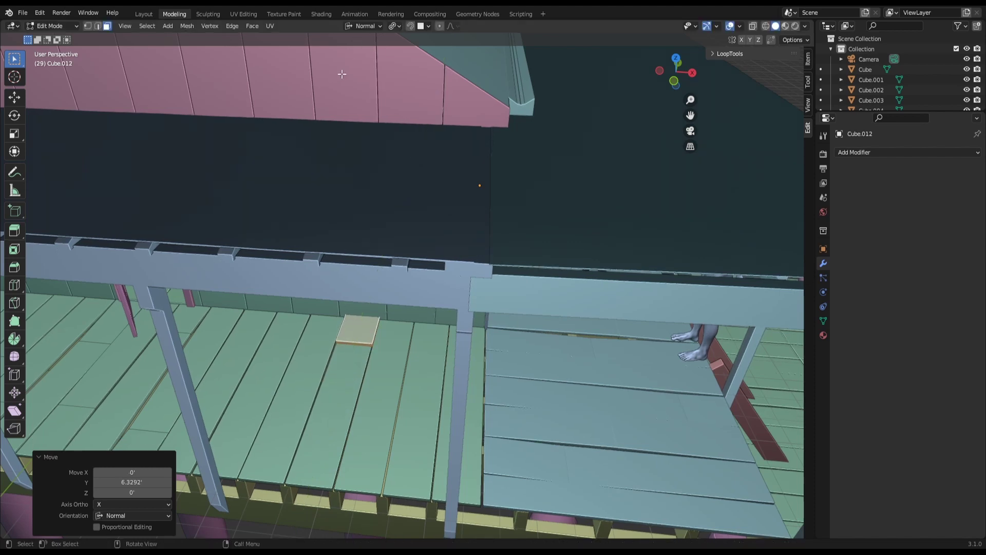
pyautogui.press('g')
pyautogui.press('x')
pyautogui.press('x')
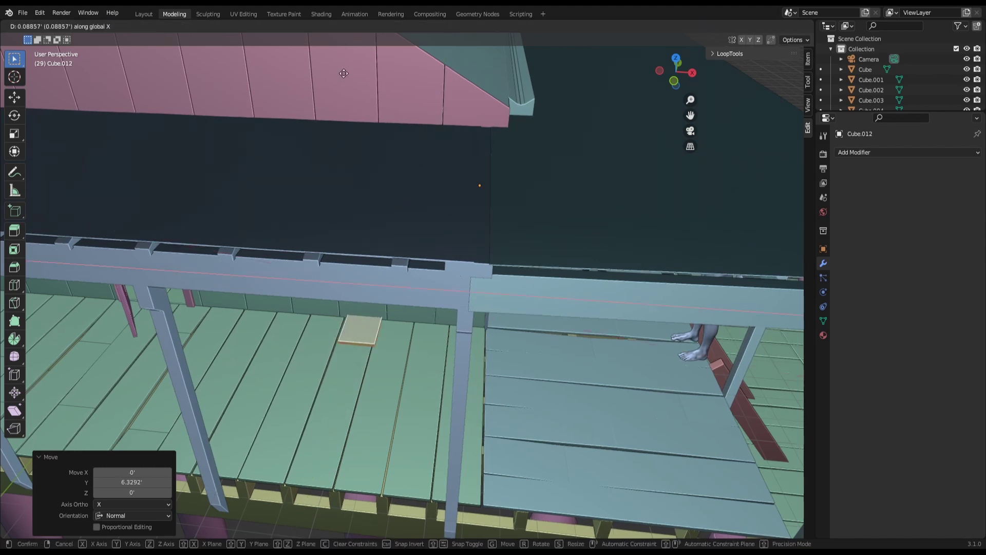
pyautogui.click(661, 163)
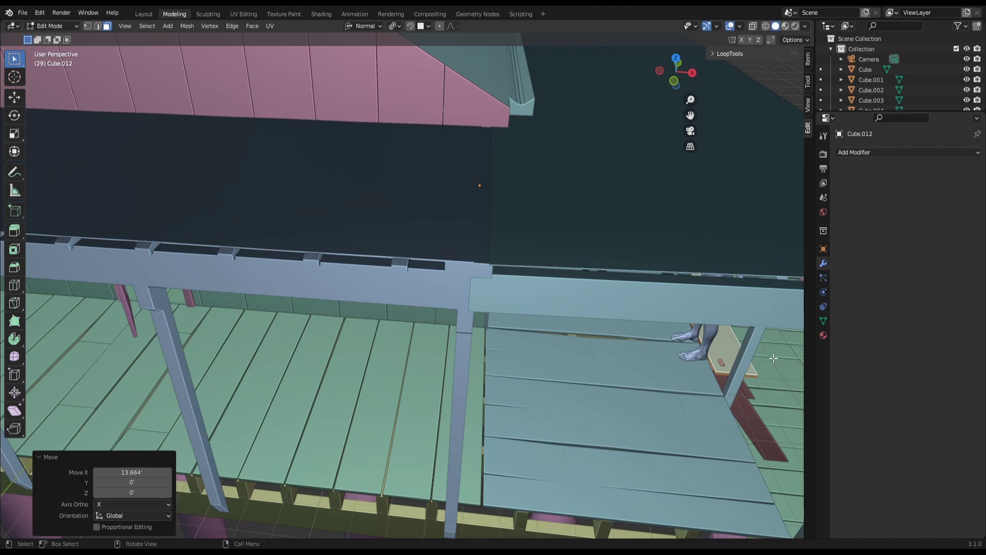
pyautogui.moveTo(773, 358); pyautogui.dragTo(639, 330, button='middle')
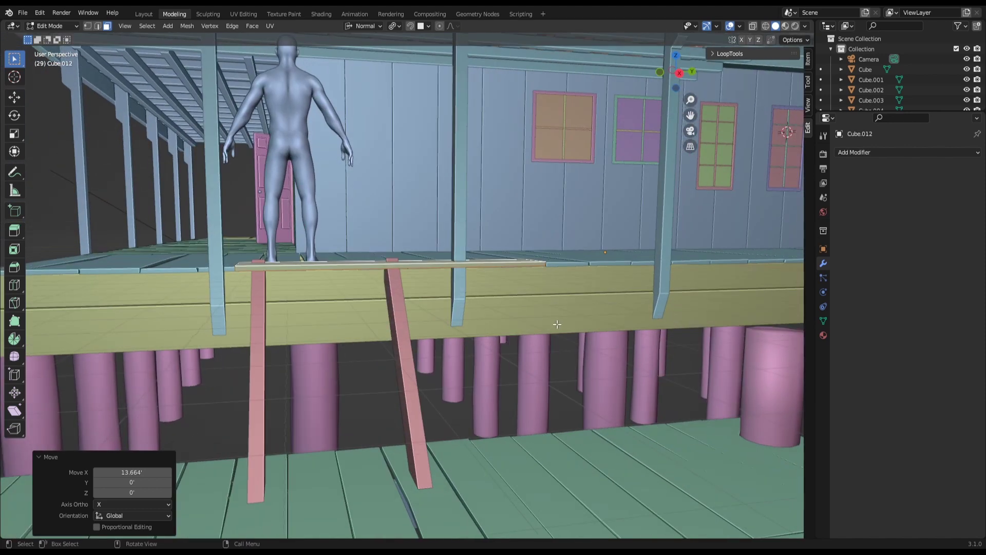
# - Try resizing the plank along X and Y, cancelling both to keep its size
pyautogui.press('s')
pyautogui.press('x')
pyautogui.press('x')
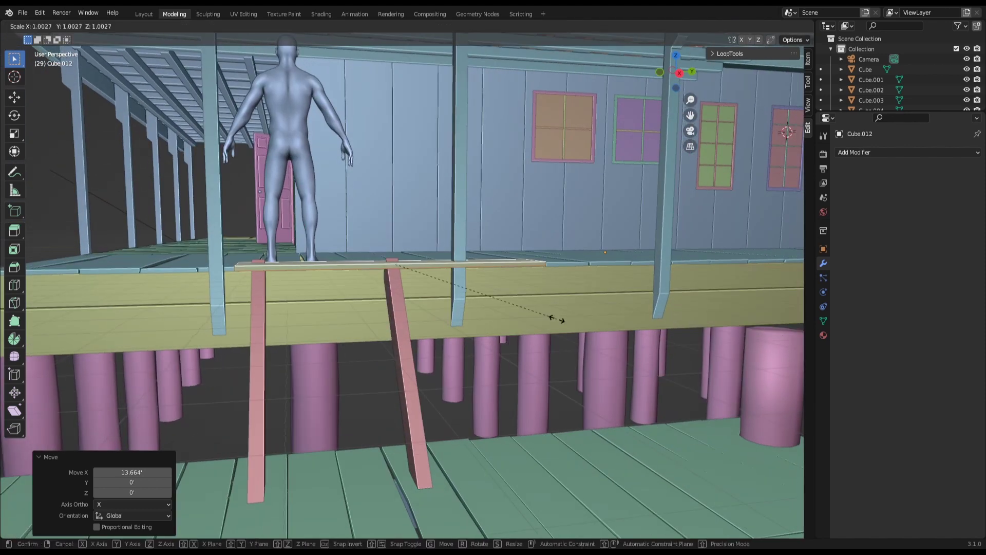
pyautogui.press('x')
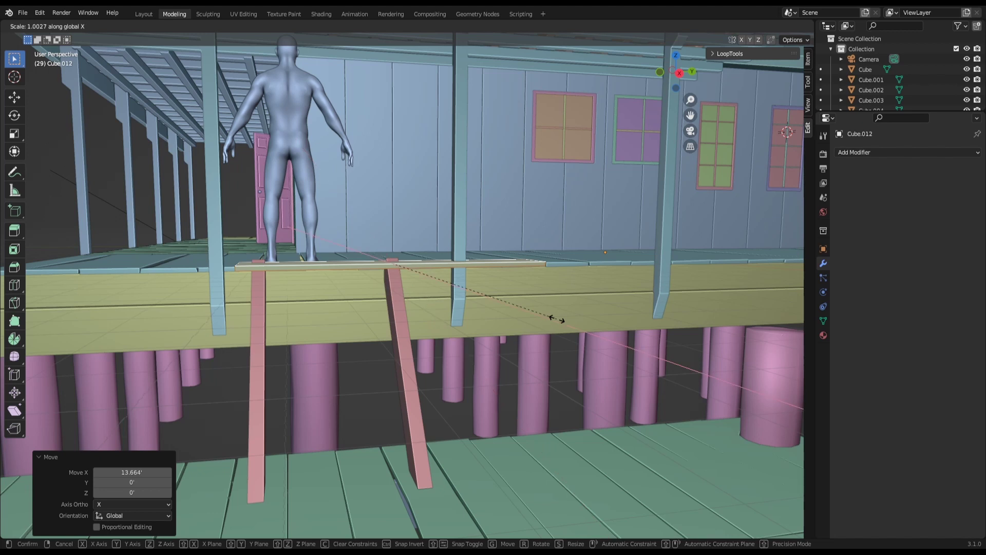
pyautogui.press('Escape')
pyautogui.press('s')
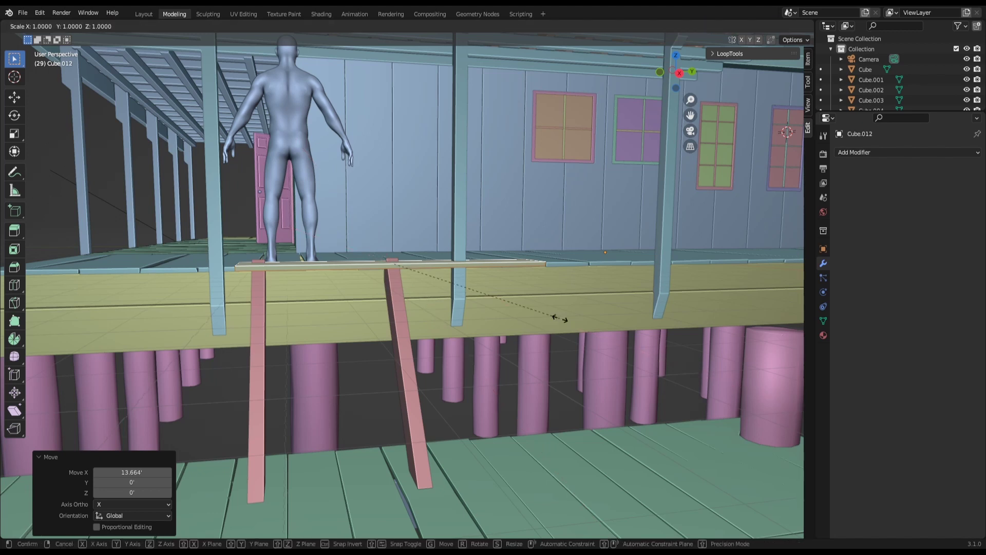
pyautogui.press('y')
pyautogui.press('y')
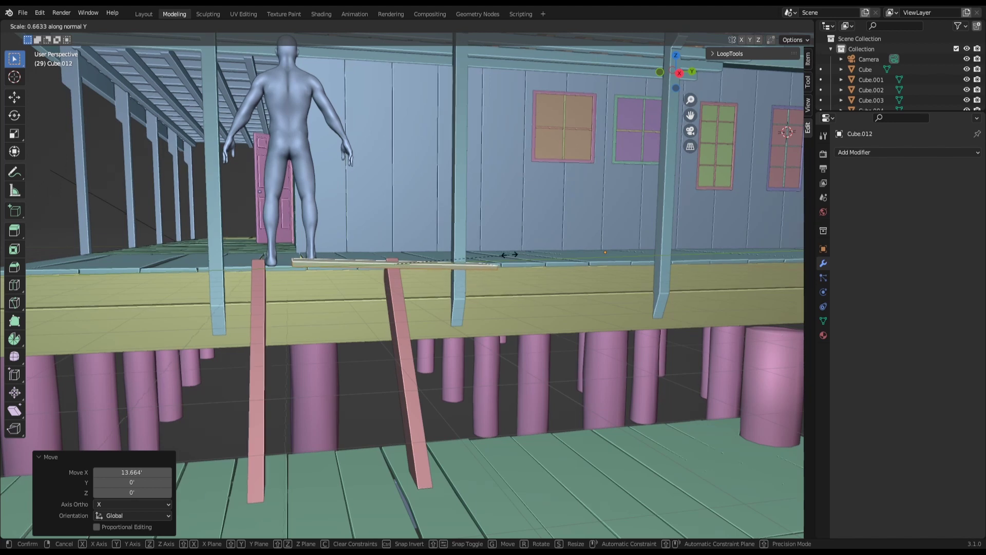
pyautogui.press('Escape')
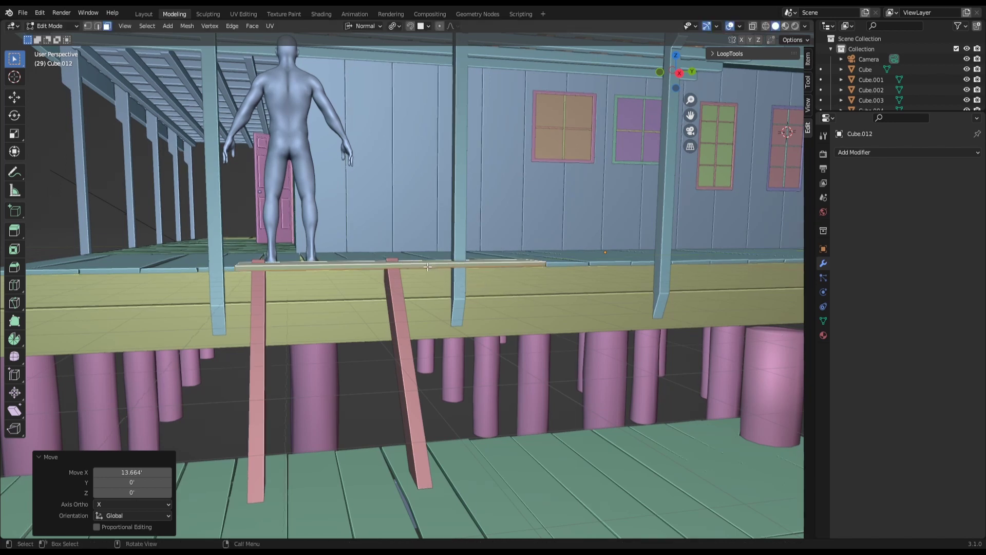
# - Return to Object Mode and bring up the Set Origin options
pyautogui.moveTo(327, 282); pyautogui.dragTo(311, 279, button='middle')
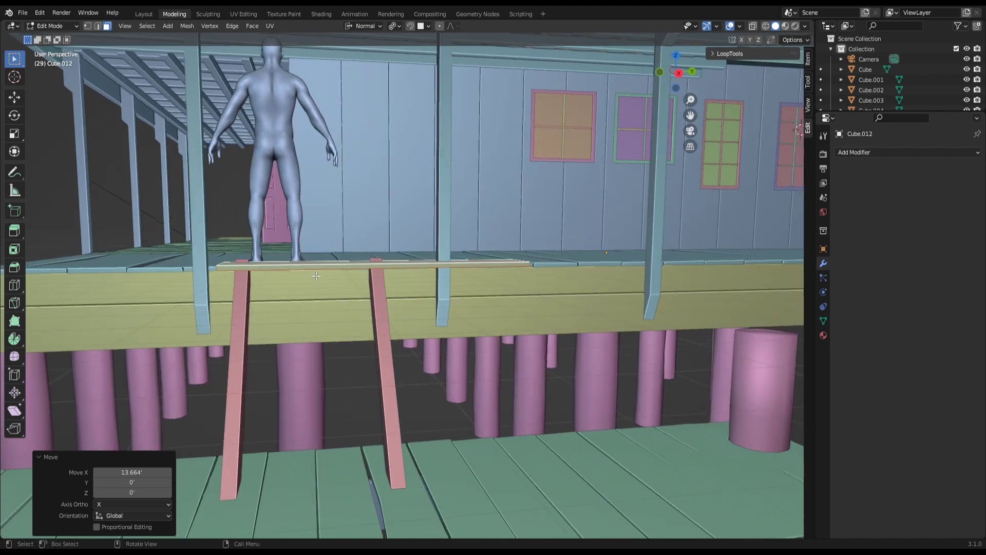
pyautogui.rightClick(311, 279)
pyautogui.press('Tab')
pyautogui.rightClick(310, 281)
pyautogui.moveTo(286, 280)
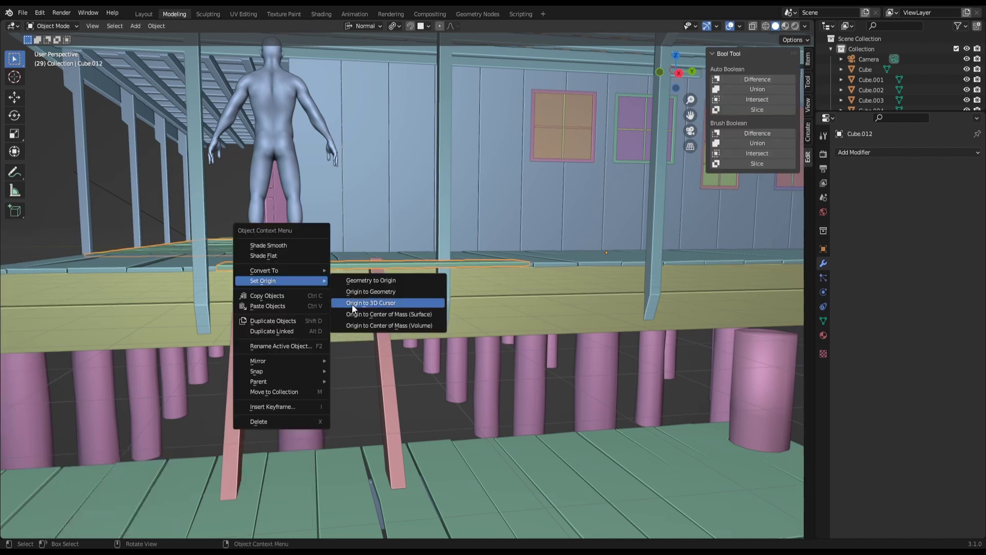
# - Set the object's origin to the 3D cursor and return to Edit Mode
pyautogui.click(361, 308)
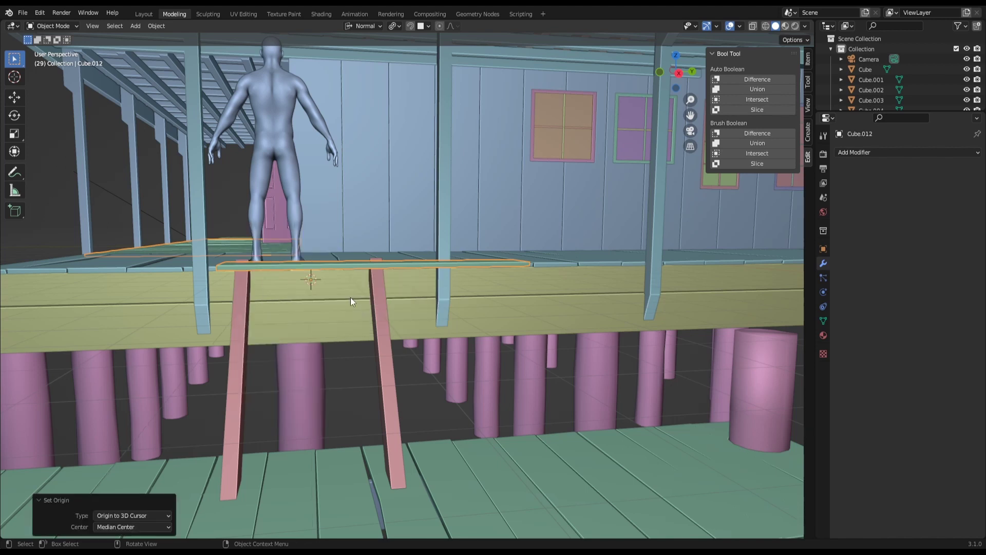
pyautogui.press('Tab')
pyautogui.moveTo(350, 301); pyautogui.dragTo(354, 297, button='middle')
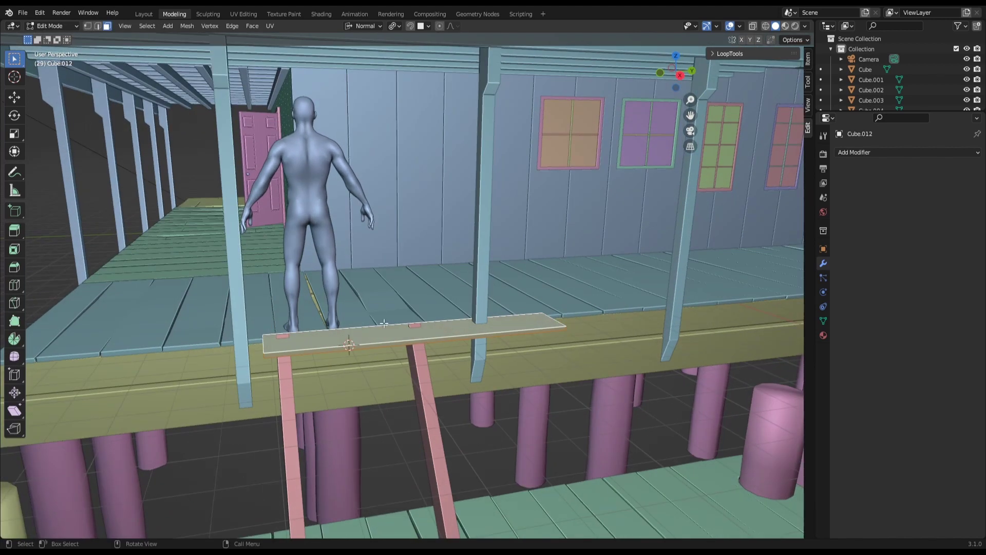
# - Separate the selected plank into its own object, Cube.062, and select it
pyautogui.hotkey('ctrl', 'Tab')
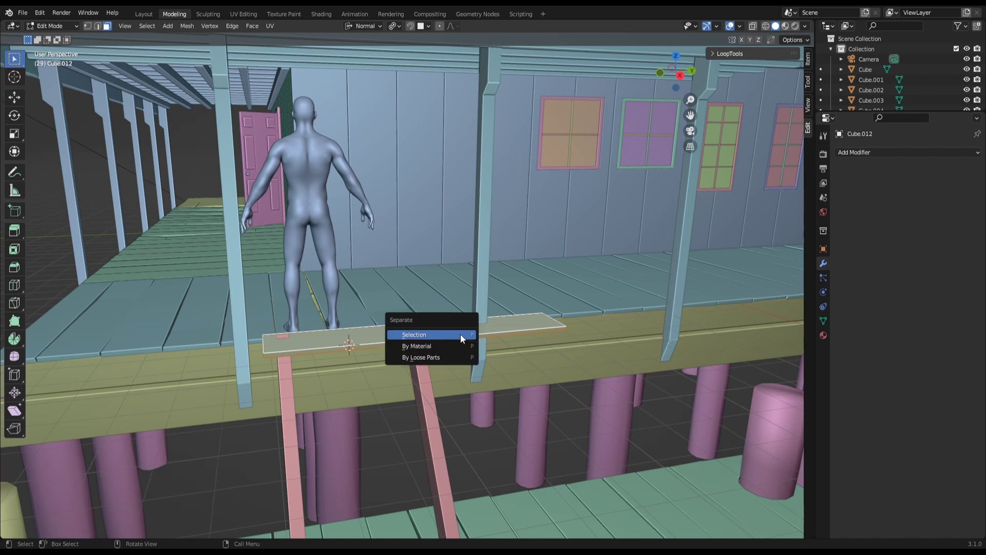
pyautogui.click(460, 333)
pyautogui.press('Tab')
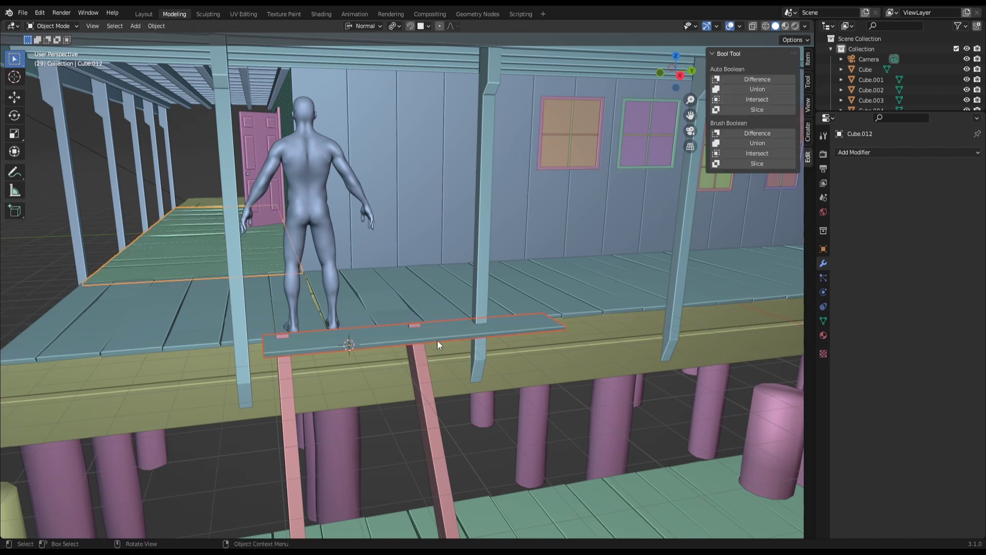
pyautogui.click(452, 336)
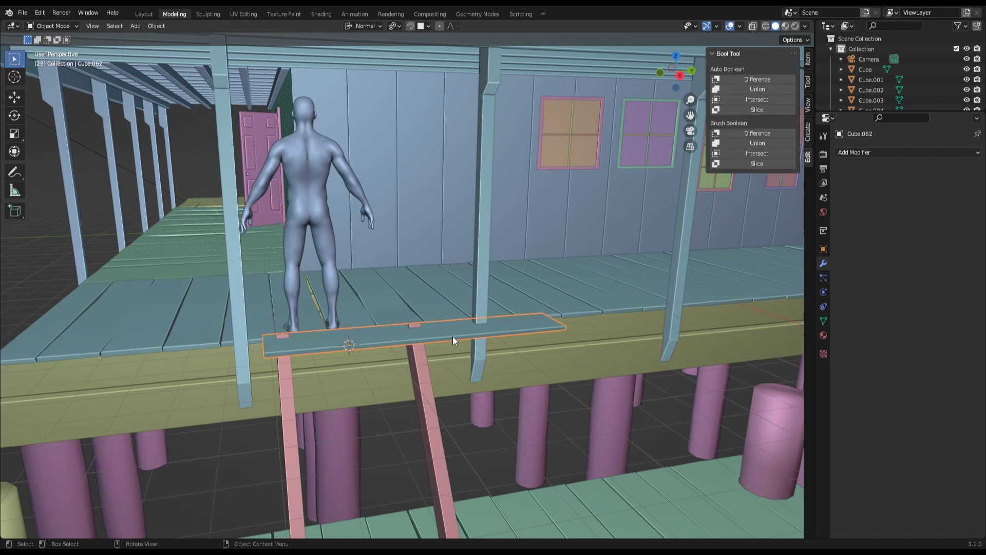
pyautogui.moveTo(451, 332)
pyautogui.mouseDown(button='middle')
pyautogui.moveTo(461, 322)
pyautogui.moveTo(450, 321)
pyautogui.mouseUp(button='middle')
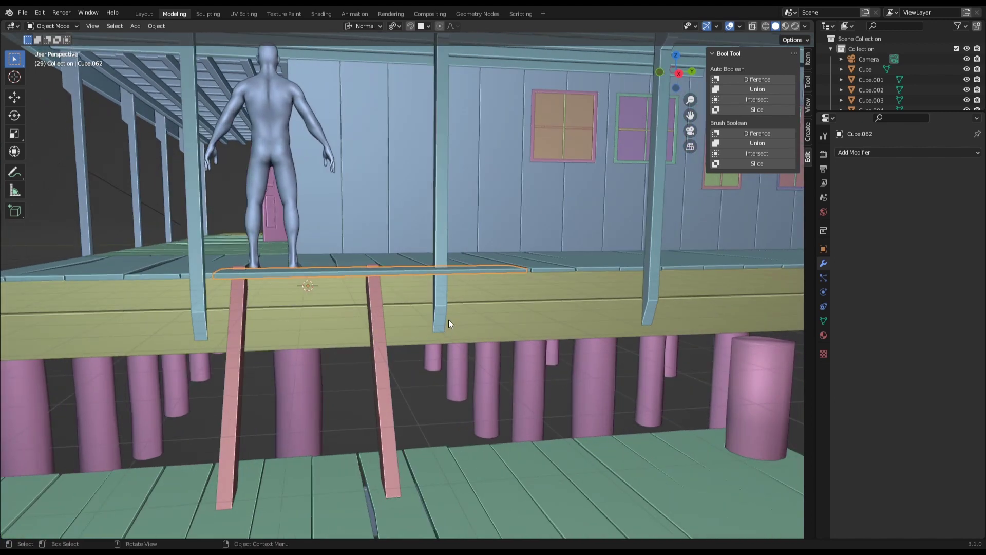
# - Shrink the separated plank to 0.511 of its length along Y
pyautogui.press('s')
pyautogui.press('y')
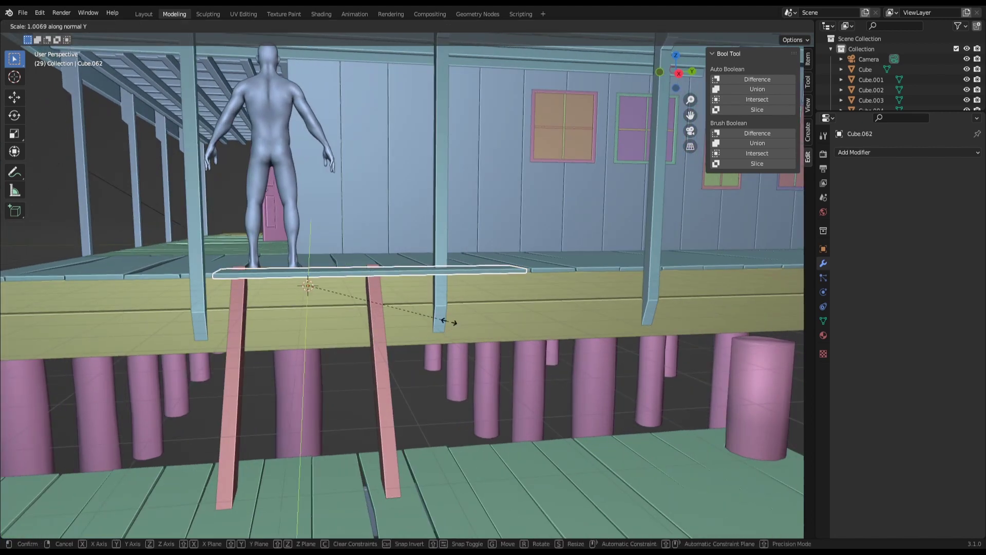
pyautogui.click(381, 300)
pyautogui.press('g')
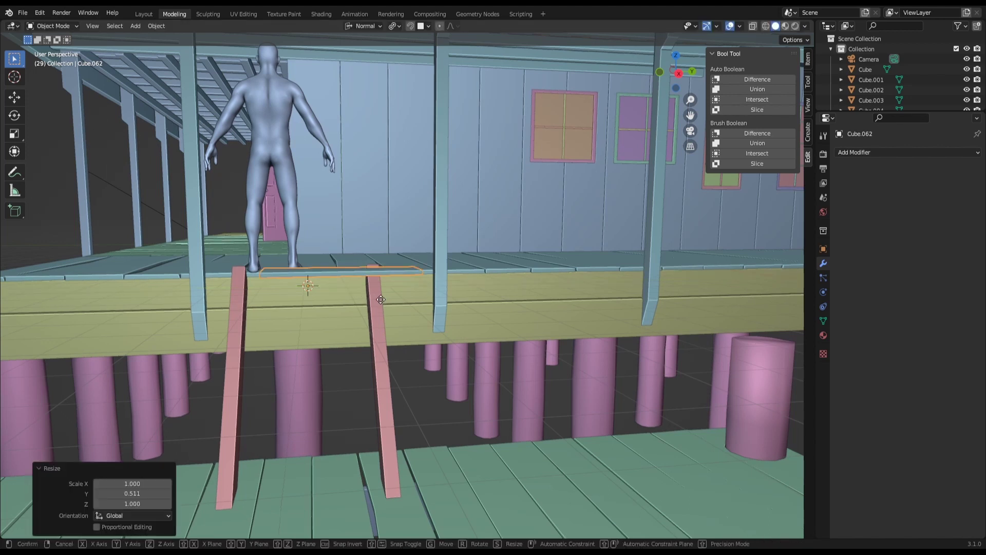
pyautogui.press('Escape')
pyautogui.moveTo(381, 299); pyautogui.dragTo(368, 322, button='middle')
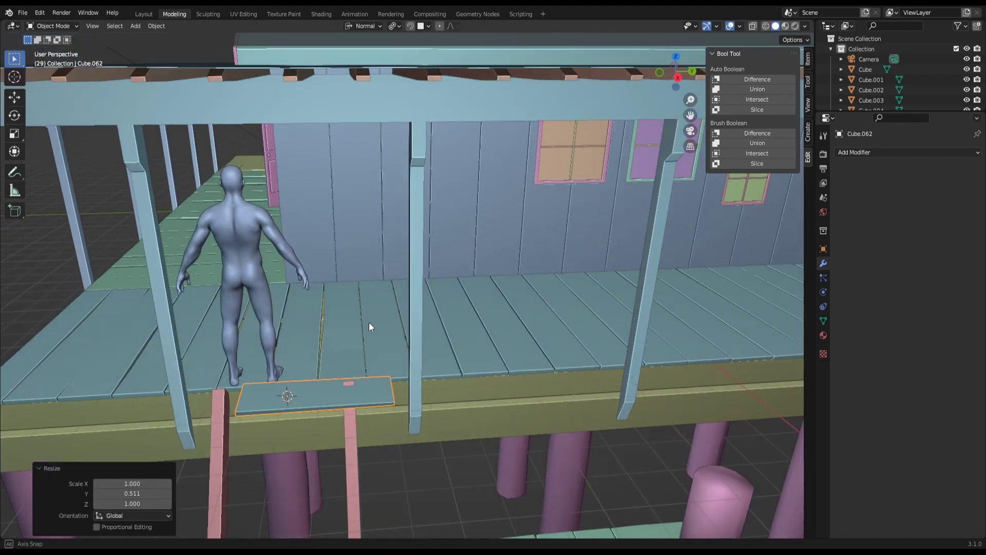
# - Slide the plank along X and lower it 1.3726' between the rails
pyautogui.press('g')
pyautogui.press('x')
pyautogui.press('x')
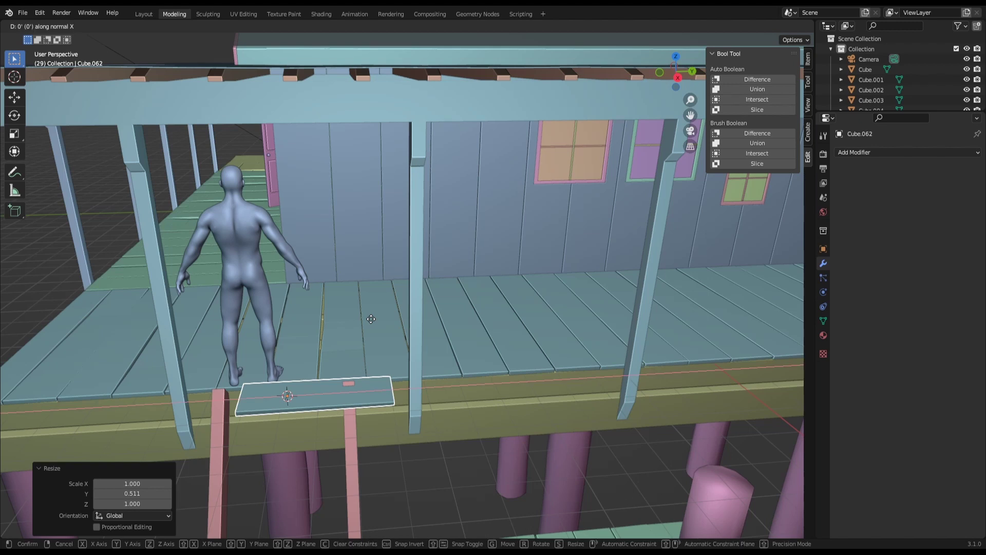
pyautogui.click(337, 318)
pyautogui.press('g')
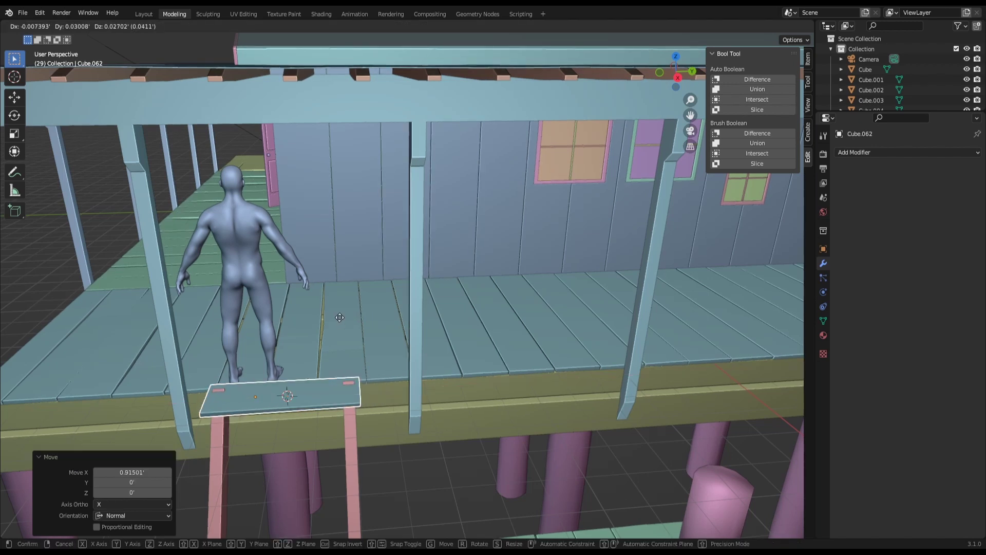
pyautogui.press('z')
pyautogui.press('z')
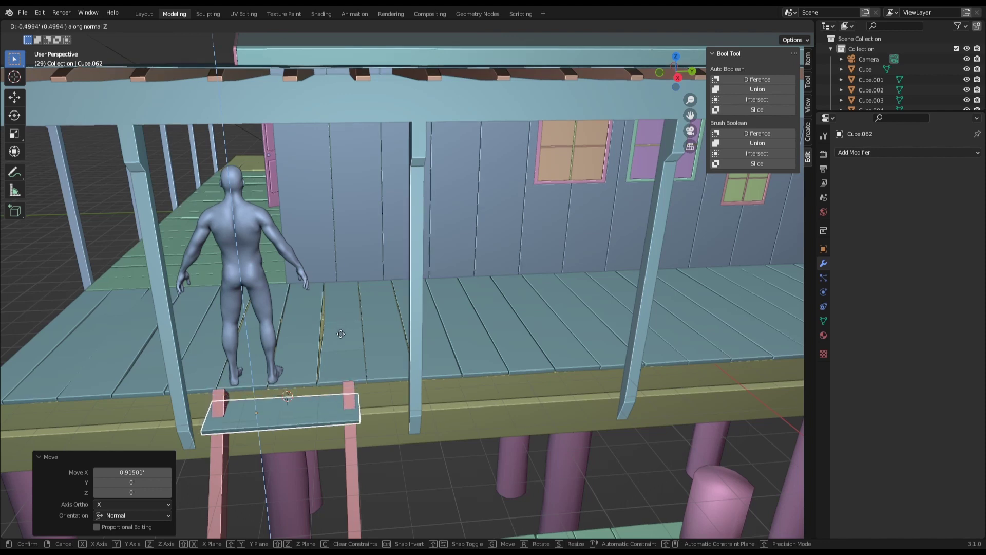
pyautogui.click(336, 360)
pyautogui.moveTo(338, 350); pyautogui.dragTo(341, 326, button='middle')
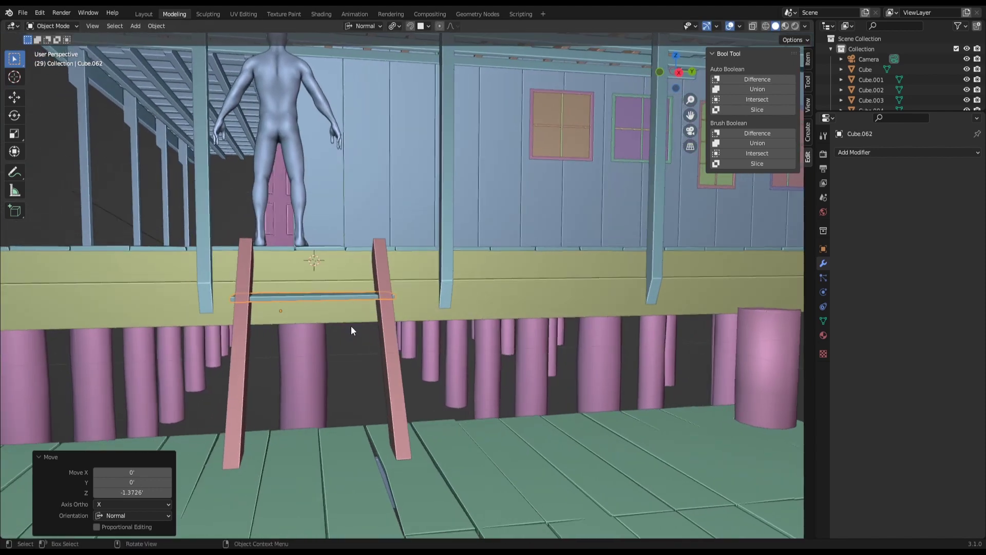
# - Scale the plank to 0.822 along Y and nudge it 0.17834' along global Y
pyautogui.press('s')
pyautogui.press('y')
pyautogui.press('y')
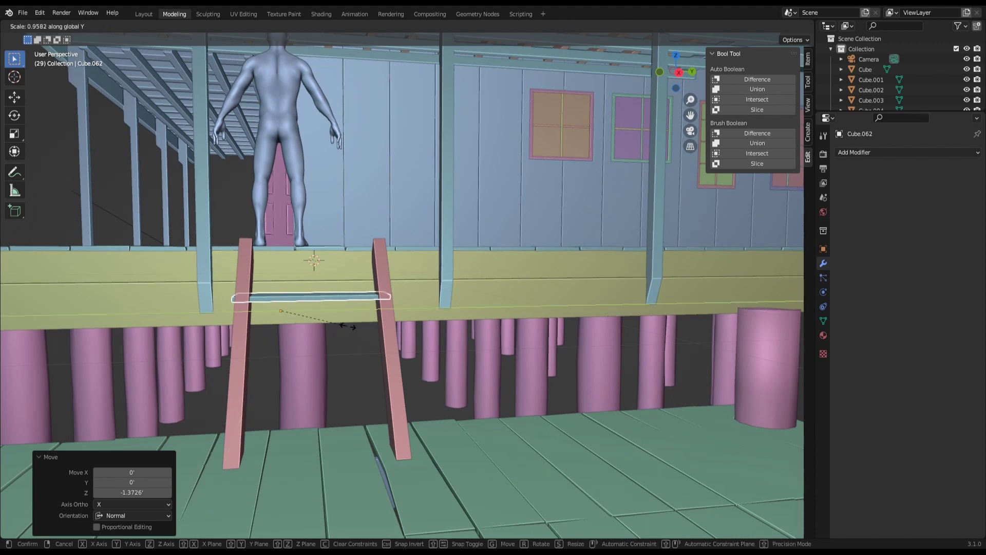
pyautogui.click(339, 327)
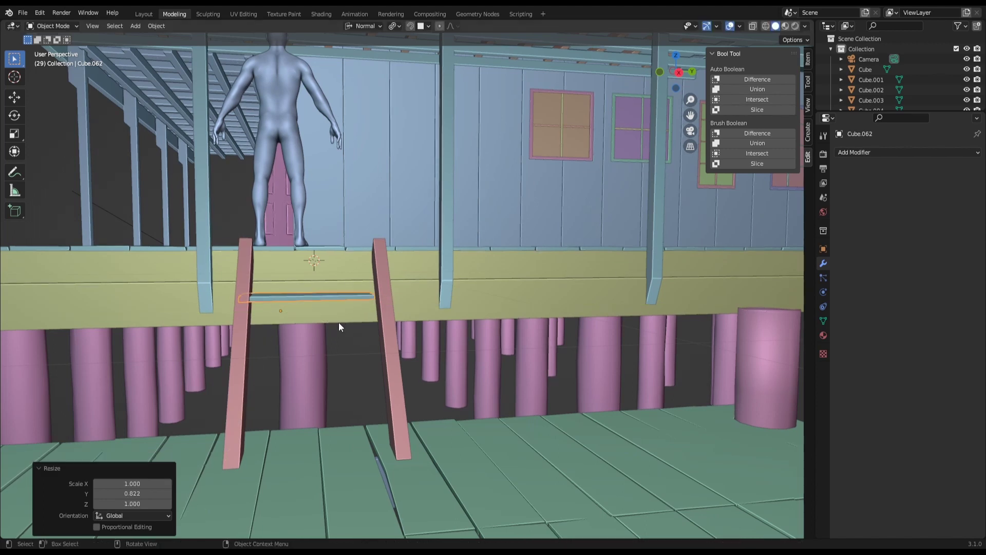
pyautogui.press('g')
pyautogui.press('y')
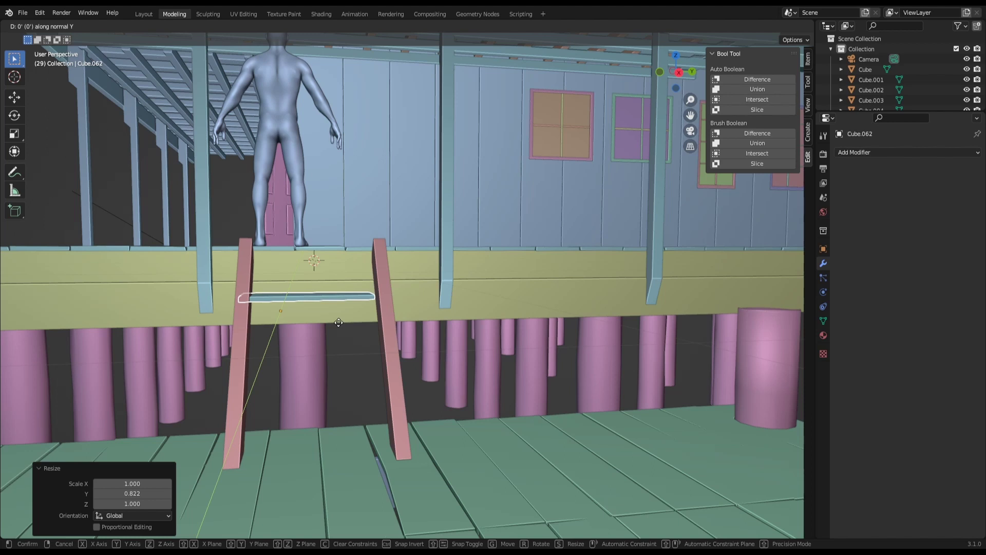
pyautogui.press('y')
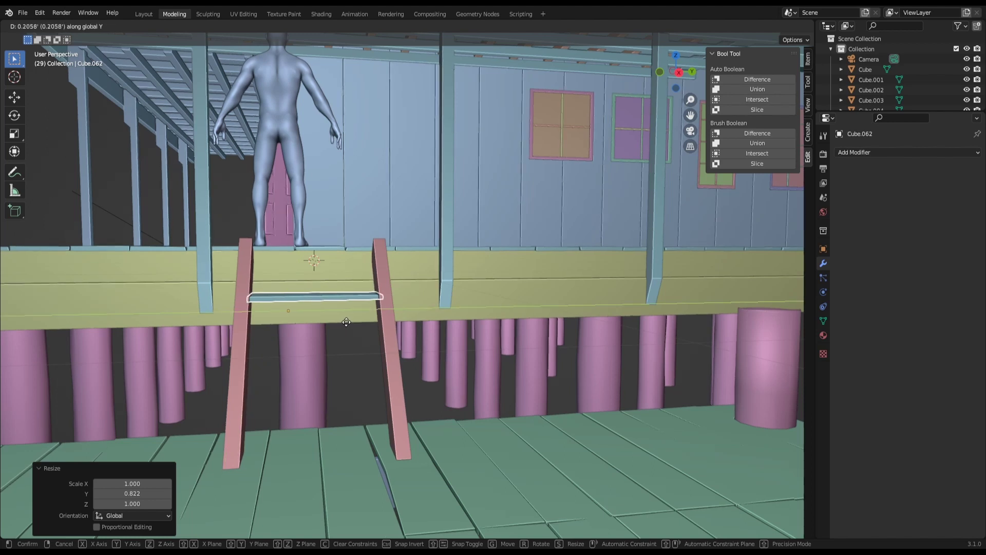
pyautogui.click(345, 322)
pyautogui.moveTo(344, 320); pyautogui.dragTo(392, 328, button='middle')
# - Slide the rung along its normal X axis
pyautogui.moveTo(469, 331); pyautogui.dragTo(300, 314, button='middle')
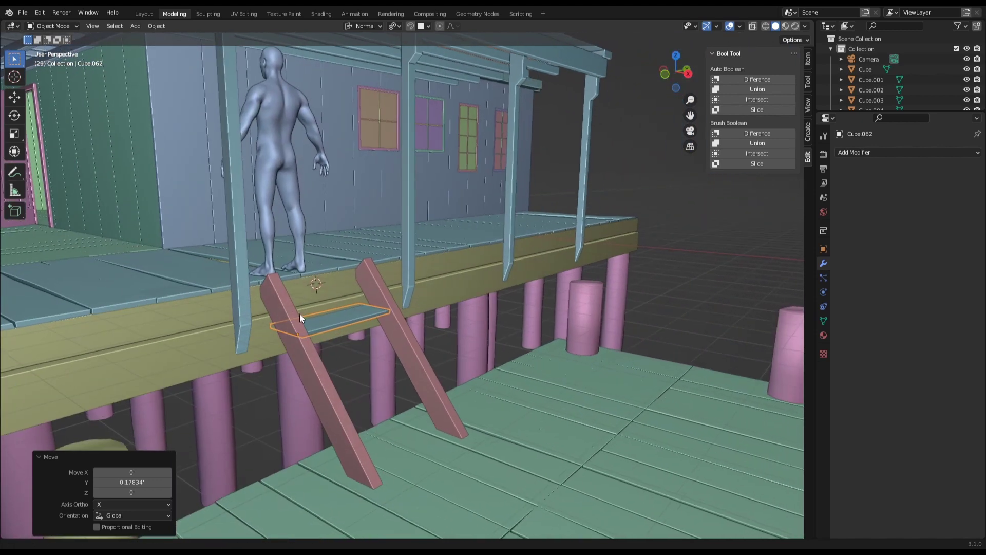
pyautogui.scroll(5, 365, 334)
pyautogui.moveTo(366, 334); pyautogui.dragTo(381, 337, button='middle')
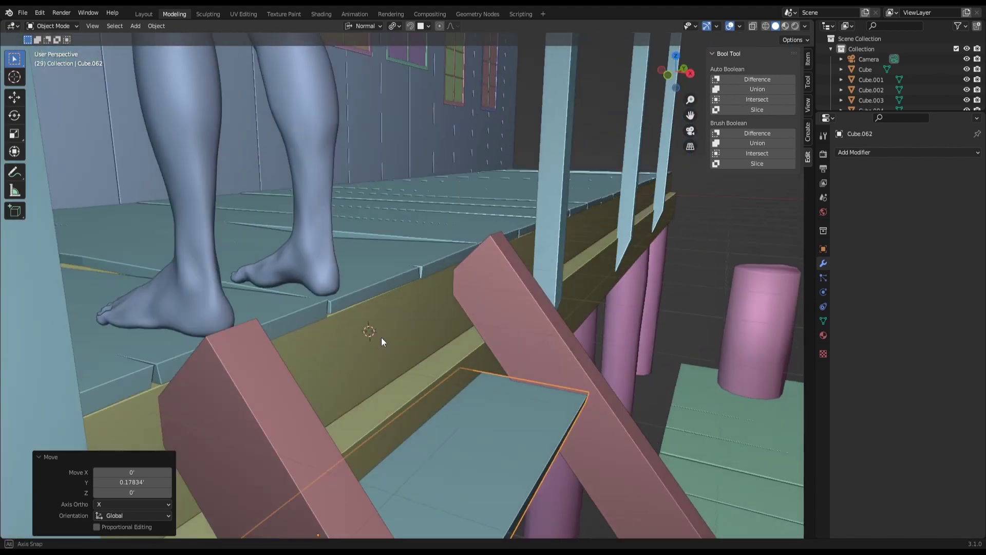
pyautogui.scroll(-2, 491, 446)
pyautogui.scroll(-3, 491, 445)
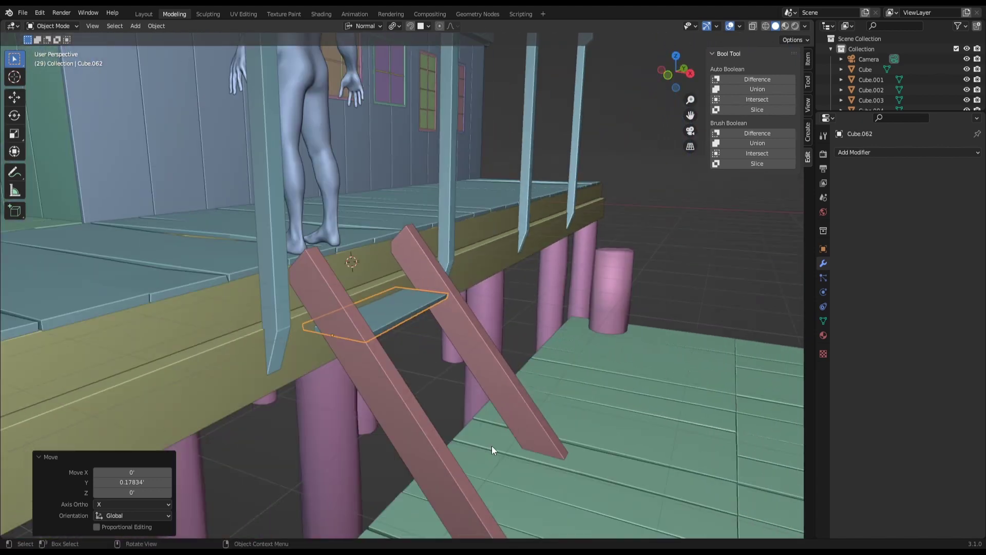
pyautogui.press('g')
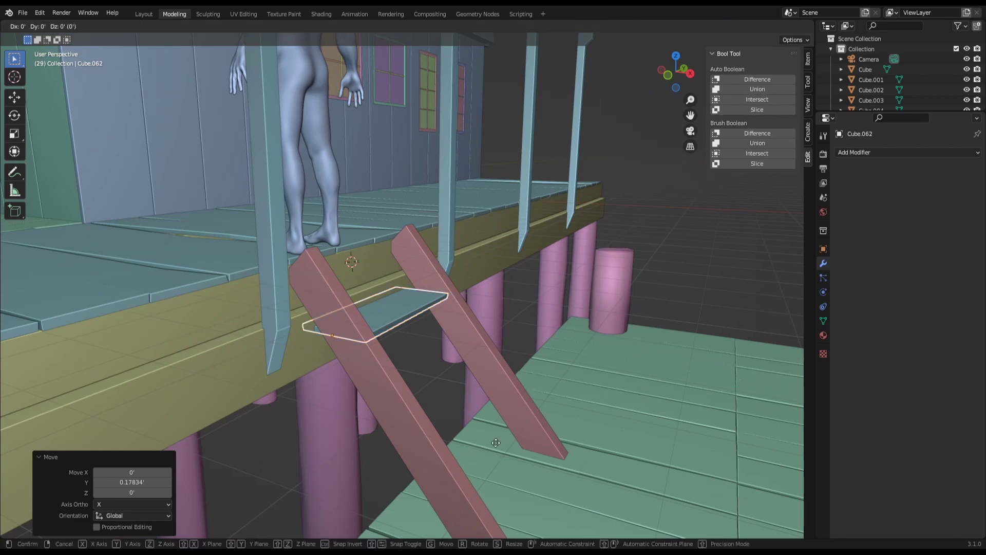
pyautogui.press('x')
pyautogui.press('x')
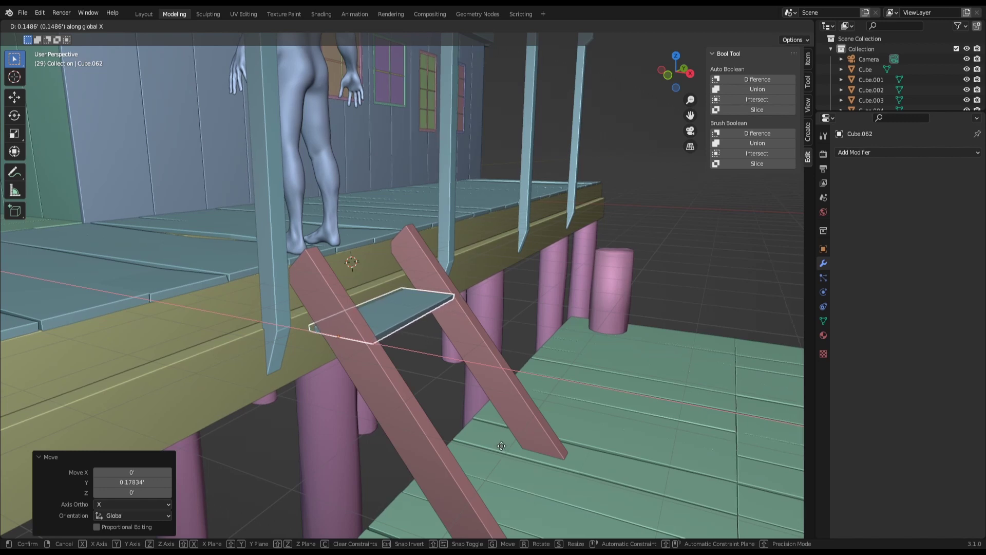
pyautogui.click(501, 446)
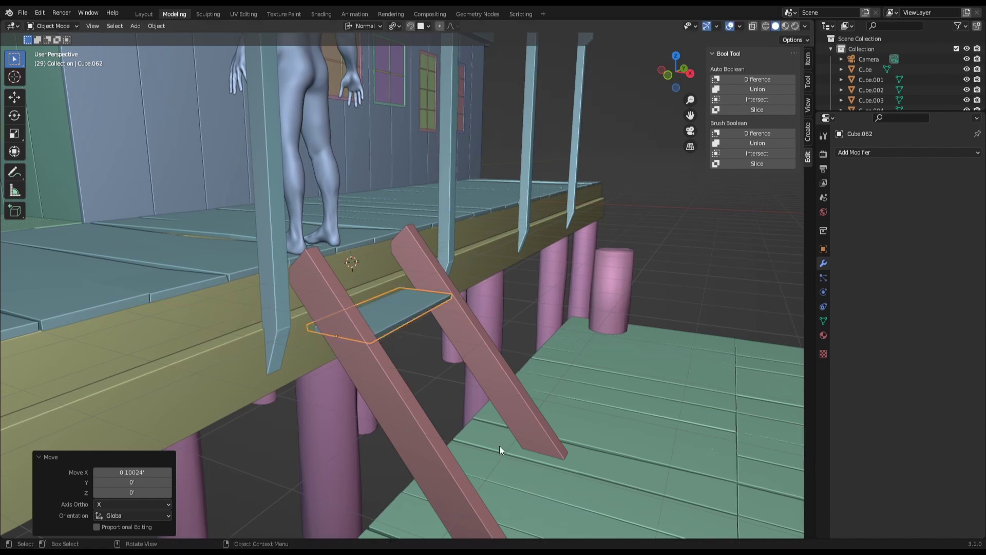
# - Narrow the step board to 0.682 along X and shift it along its Y axis
pyautogui.press('s')
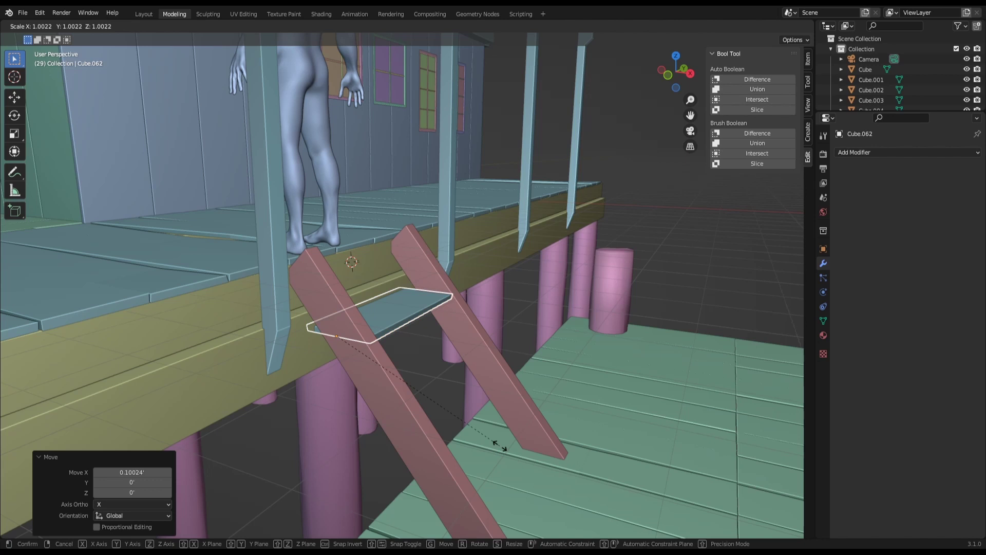
pyautogui.press('x')
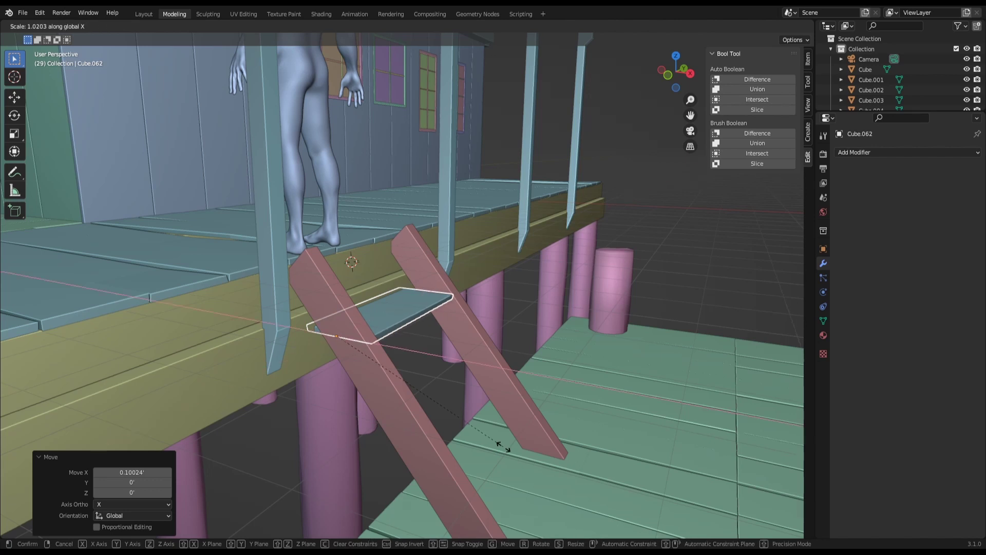
pyautogui.click(442, 417)
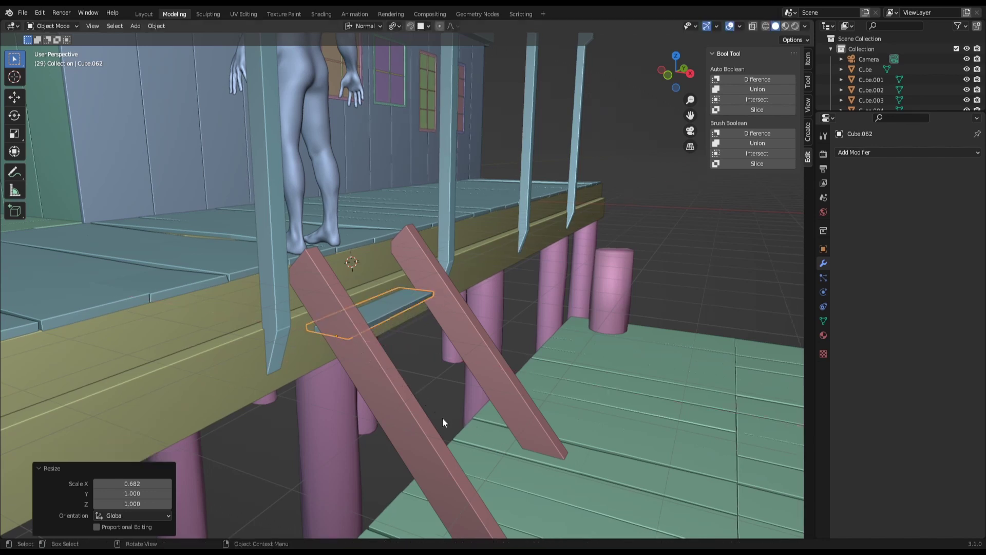
pyautogui.press('g')
pyautogui.press('y')
pyautogui.press('y')
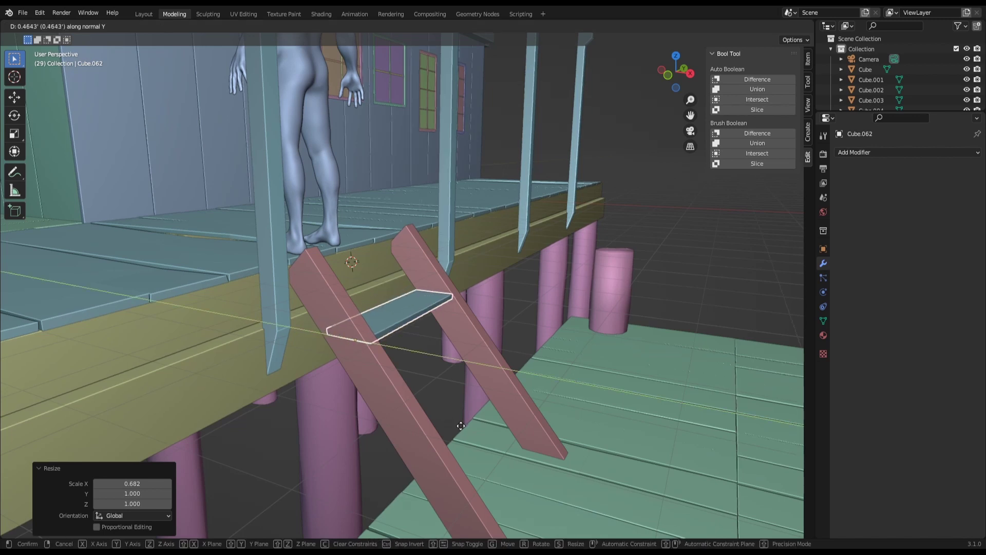
pyautogui.click(458, 423)
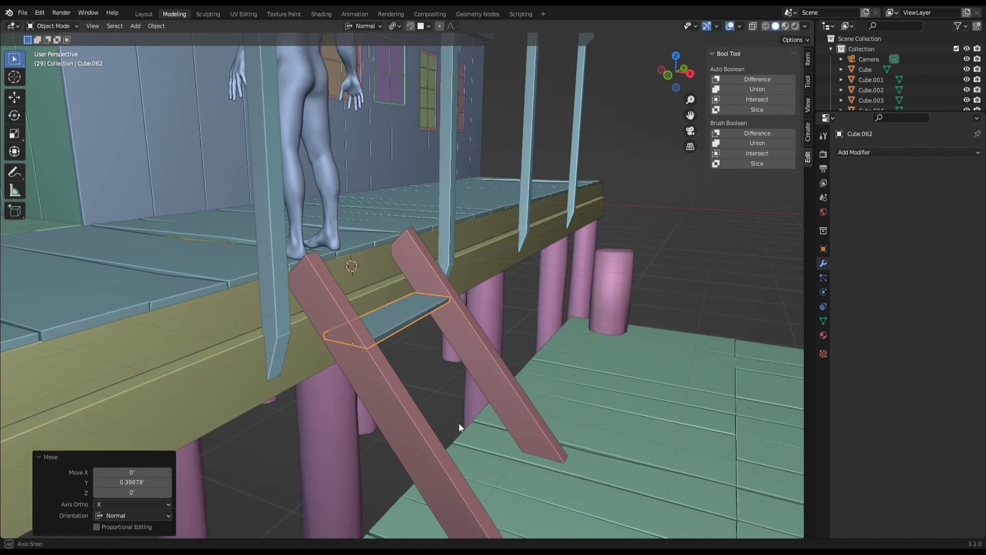
# - Move the step board 0.64921' along its normal Y to sit between the rails
pyautogui.moveTo(458, 423); pyautogui.dragTo(467, 442, button='middle')
pyautogui.moveTo(460, 427)
pyautogui.mouseDown(button='middle')
pyautogui.moveTo(456, 403)
pyautogui.moveTo(464, 405)
pyautogui.mouseUp(button='middle')
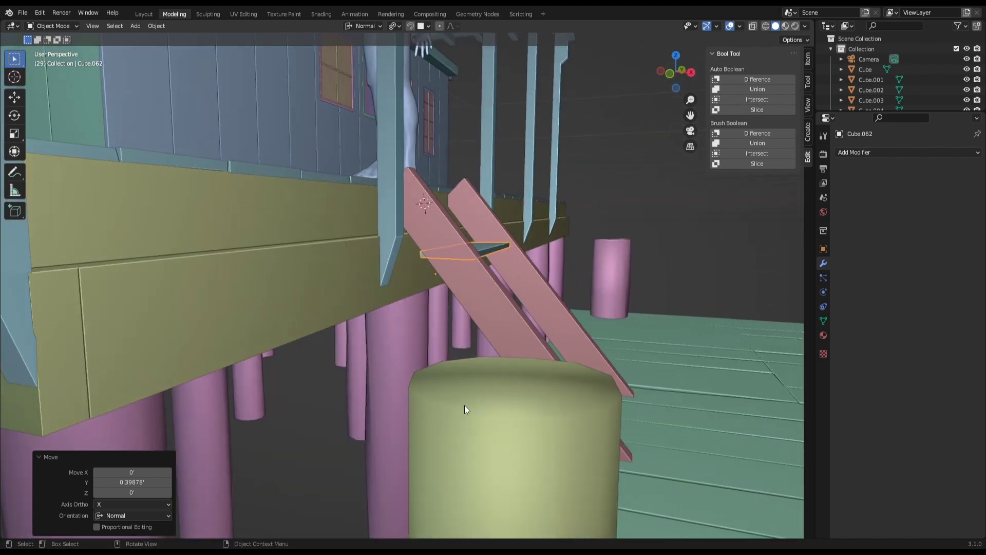
pyautogui.press('g')
pyautogui.press('z')
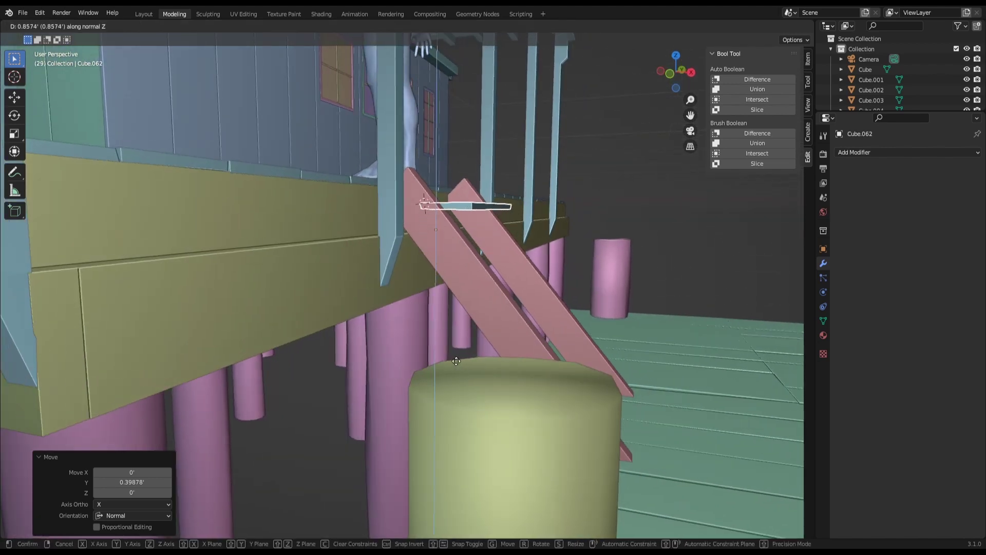
pyautogui.press('y')
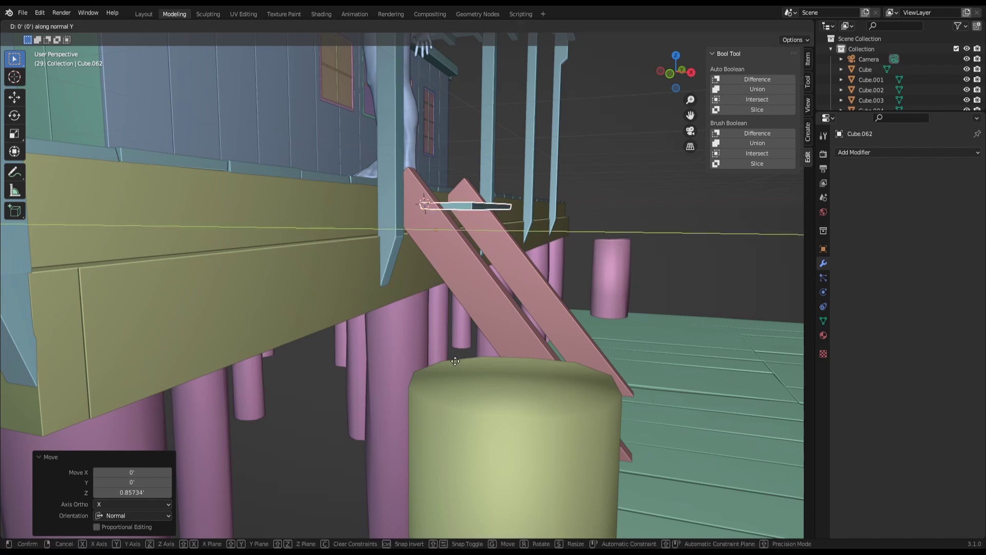
pyautogui.click(426, 368)
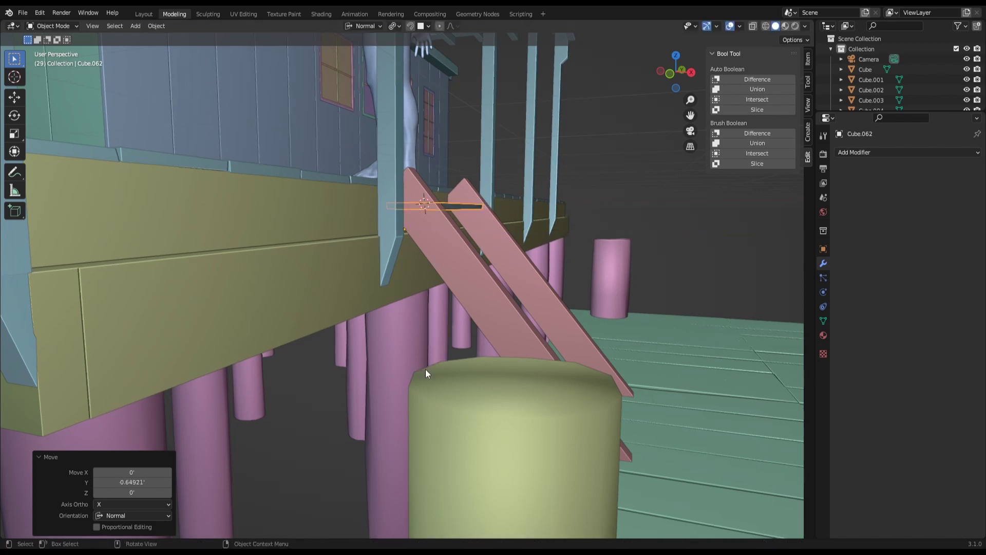
# - Zoom and orbit around the ladder rails to check the step's placement
pyautogui.moveTo(427, 368)
pyautogui.mouseDown(button='middle')
pyautogui.moveTo(405, 393)
pyautogui.moveTo(386, 362)
pyautogui.mouseUp(button='middle')
pyautogui.scroll(-2, 405, 393)
pyautogui.scroll(-3, 383, 380)
pyautogui.scroll(3, 448, 348)
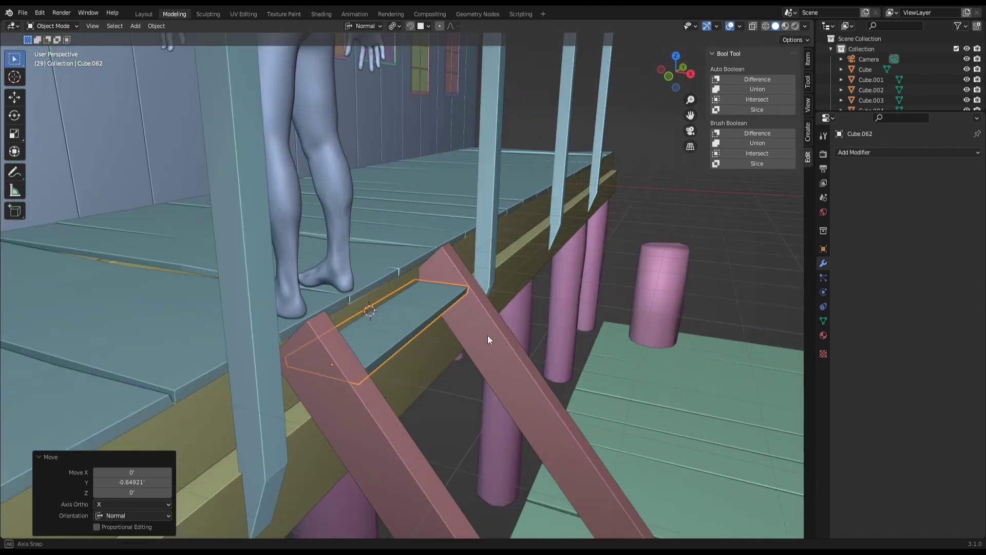
pyautogui.scroll(3, 557, 333)
pyautogui.scroll(-2, 472, 338)
pyautogui.moveTo(482, 329); pyautogui.dragTo(468, 312, button='middle')
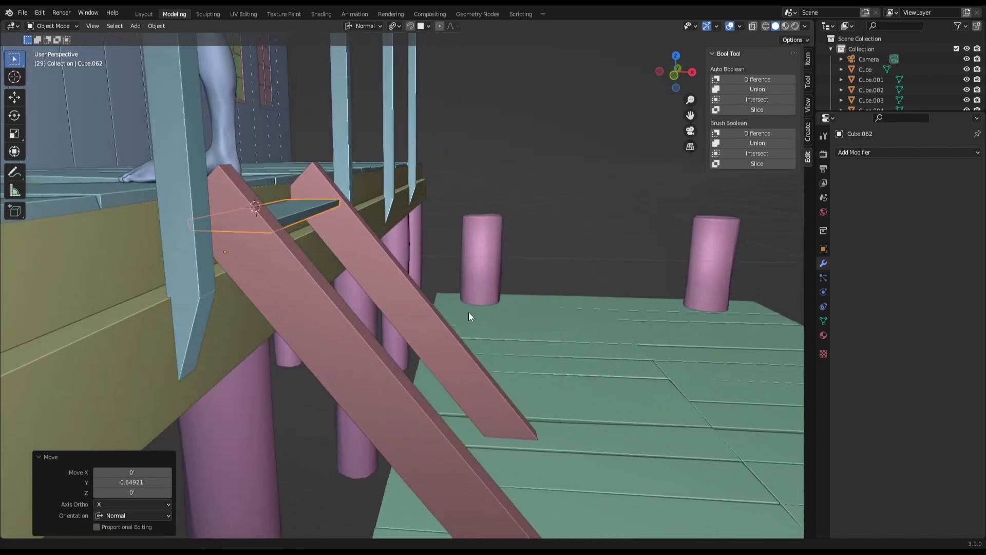
pyautogui.press('shift')
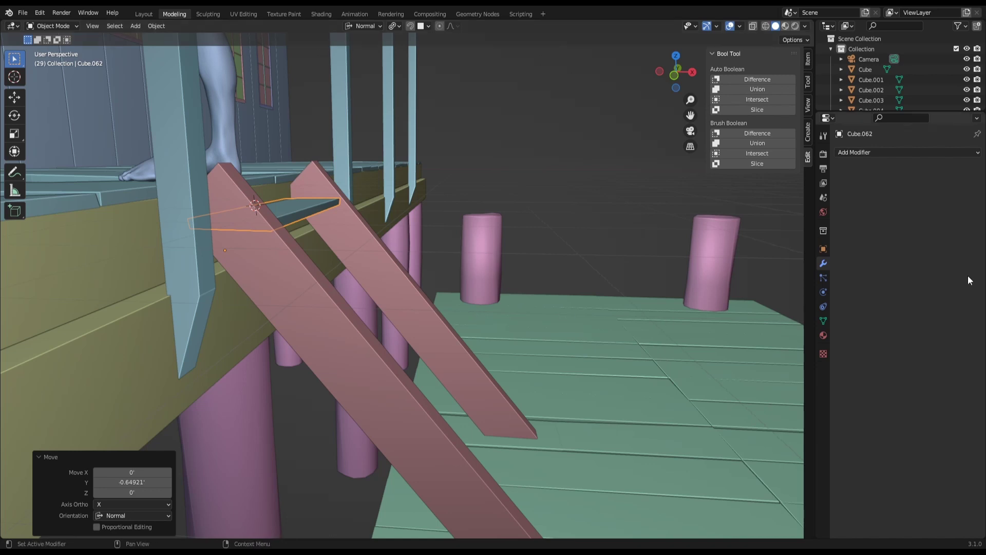
# - Add an Array modifier to Cube.062 with relative offsets 0.1, 1.1 and -1.9
pyautogui.click(881, 153)
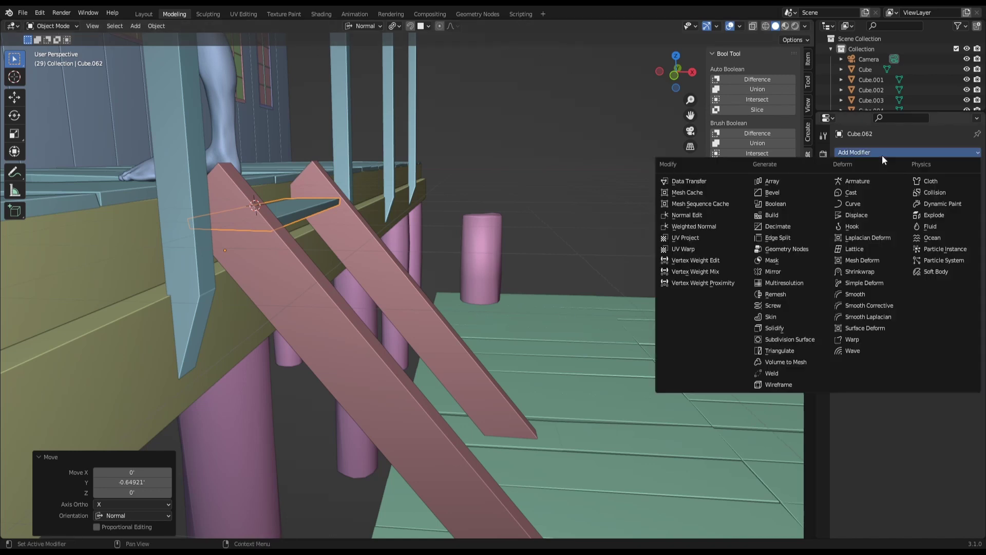
pyautogui.click(781, 180)
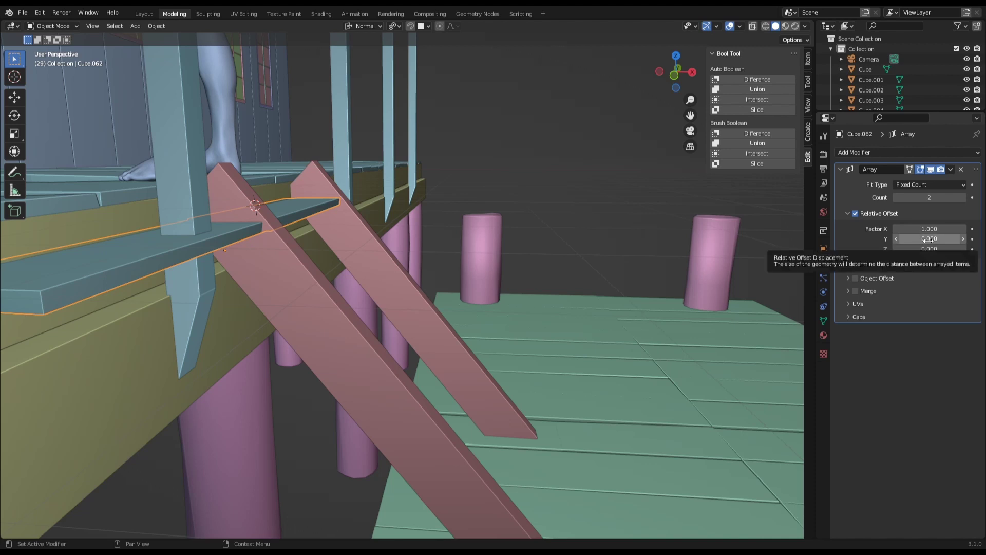
pyautogui.moveTo(929, 240)
pyautogui.mouseDown()
pyautogui.moveTo(945, 239)
pyautogui.moveTo(929, 239)
pyautogui.mouseUp()
pyautogui.write('1.100')
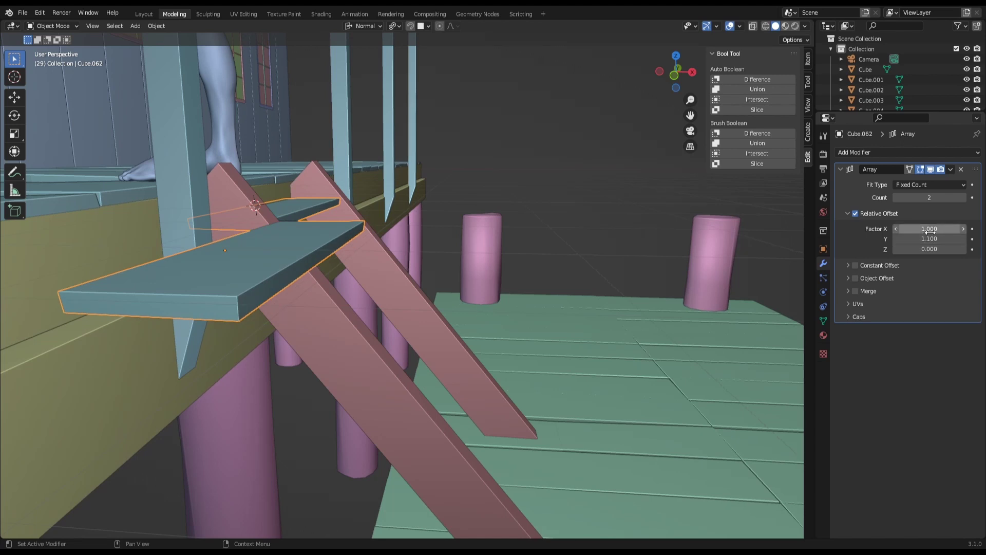
pyautogui.moveTo(929, 249)
pyautogui.moveTo(917, 248)
pyautogui.mouseDown()
pyautogui.moveTo(881, 249)
pyautogui.moveTo(892, 228)
pyautogui.mouseUp()
pyautogui.moveTo(647, 231); pyautogui.dragTo(538, 249, button='middle')
pyautogui.moveTo(381, 230)
pyautogui.mouseDown(button='middle')
pyautogui.moveTo(334, 200)
pyautogui.moveTo(491, 207)
pyautogui.mouseUp(button='middle')
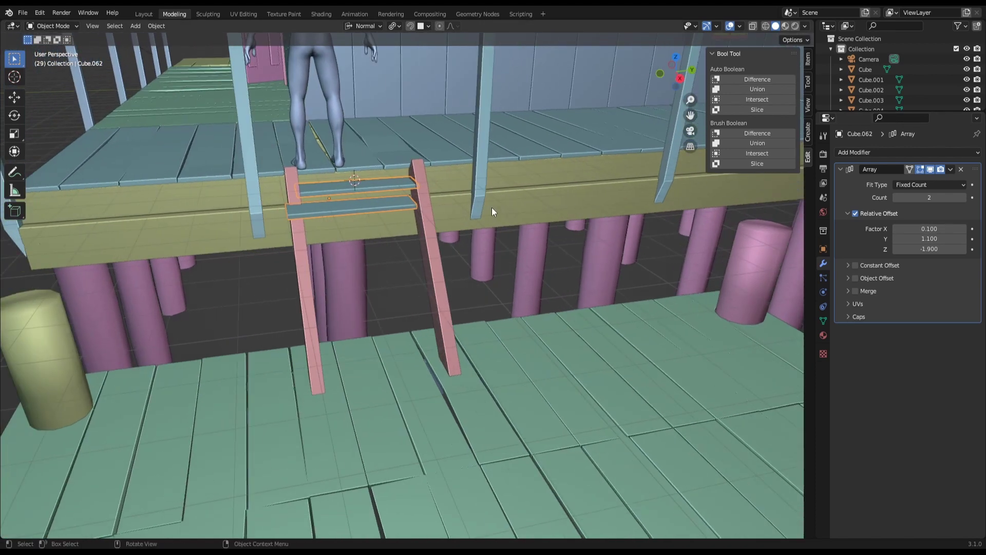
pyautogui.scroll(4, 331, 220)
pyautogui.scroll(1, 692, 230)
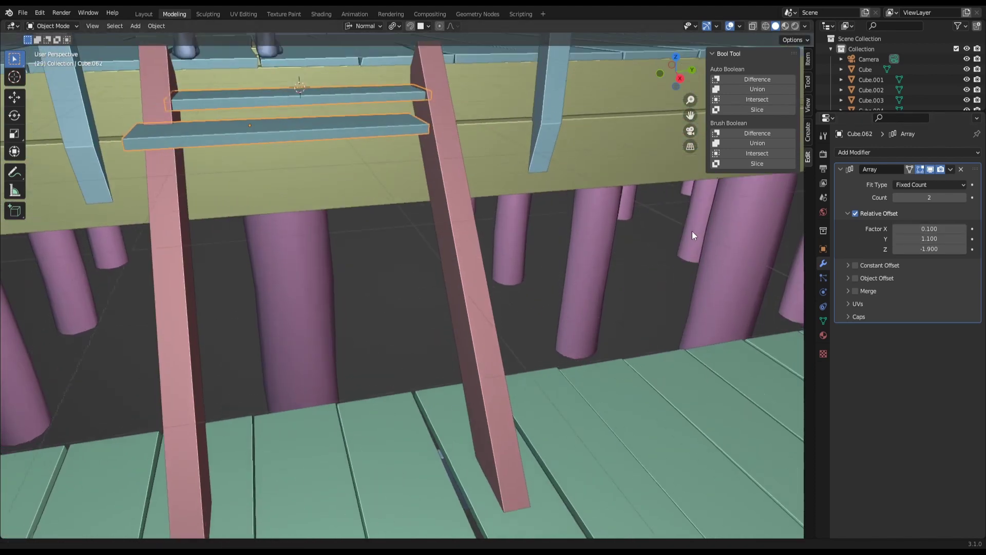
pyautogui.keyDown('shift'); pyautogui.moveTo(692, 230); pyautogui.dragTo(694, 247, button='middle'); pyautogui.keyUp('shift')
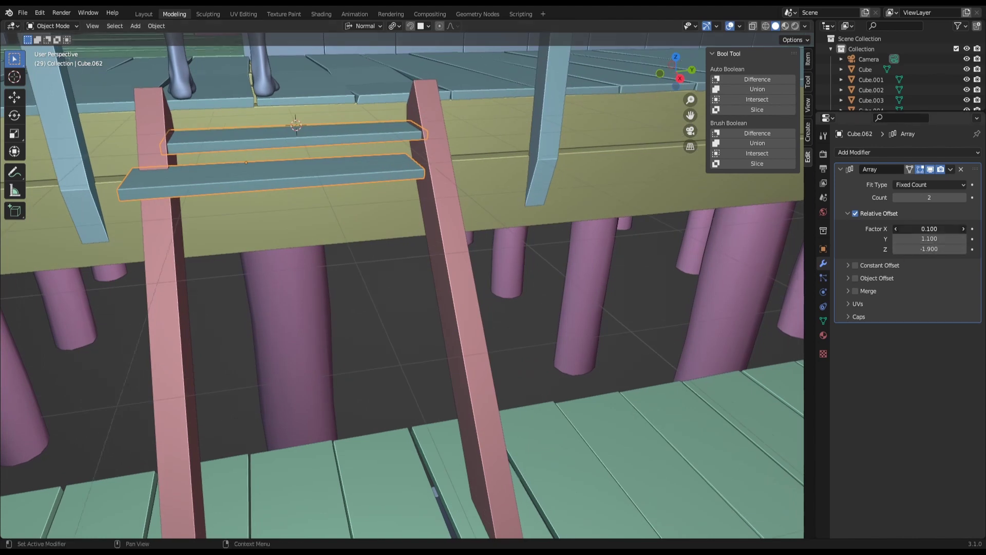
# - Retune the Array relative offsets to 0.010, 0.600 and -5.700 to follow the rails
pyautogui.moveTo(929, 229)
pyautogui.mouseDown()
pyautogui.moveTo(903, 228)
pyautogui.moveTo(930, 228)
pyautogui.moveTo(917, 228)
pyautogui.mouseUp()
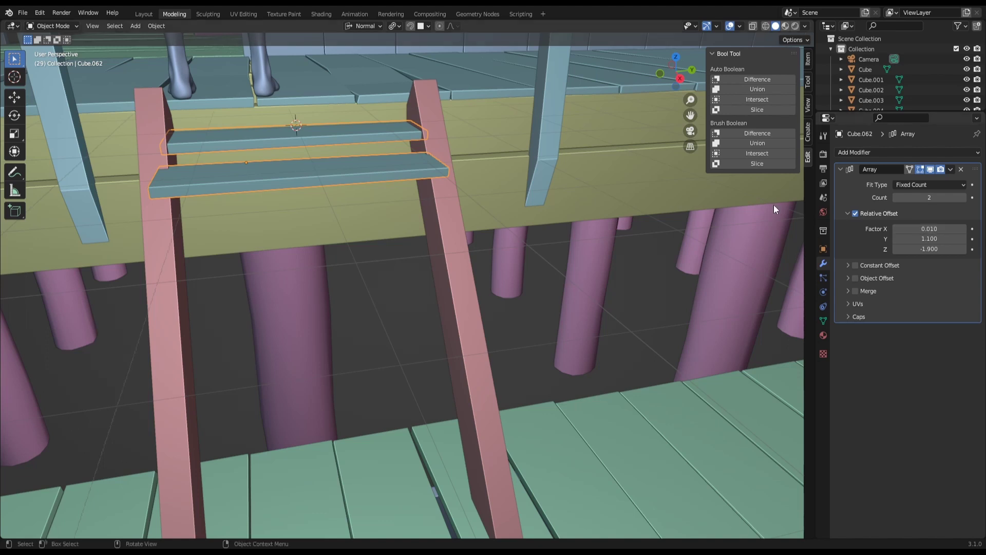
pyautogui.moveTo(774, 205)
pyautogui.mouseDown(button='middle')
pyautogui.moveTo(759, 187)
pyautogui.moveTo(803, 186)
pyautogui.mouseUp(button='middle')
pyautogui.click(964, 249)
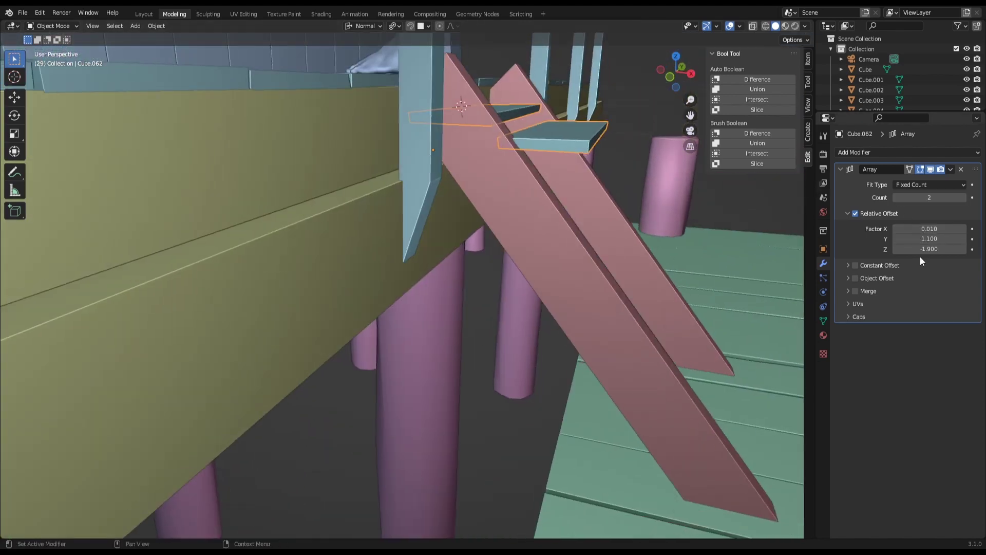
pyautogui.moveTo(929, 249); pyautogui.dragTo(886, 249)
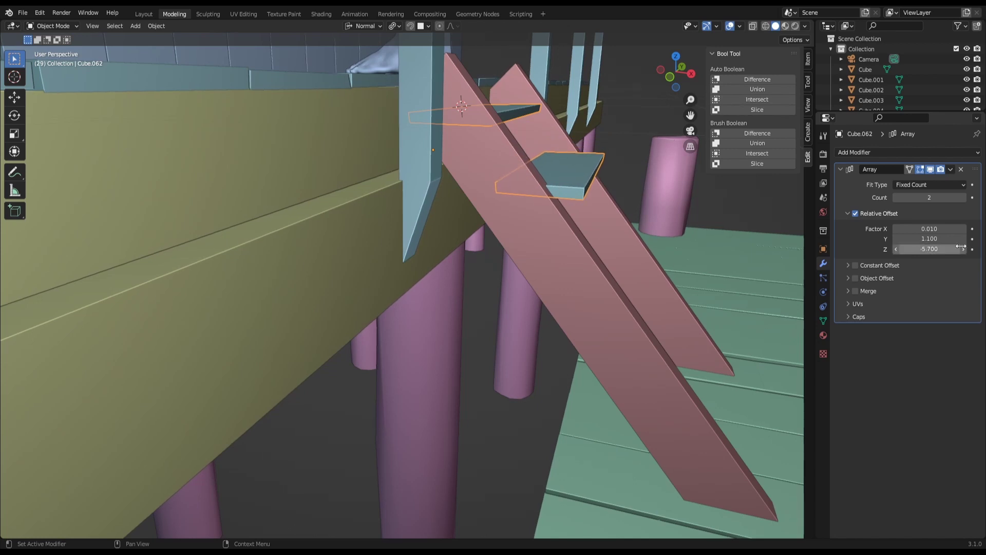
pyautogui.moveTo(948, 238); pyautogui.dragTo(925, 238)
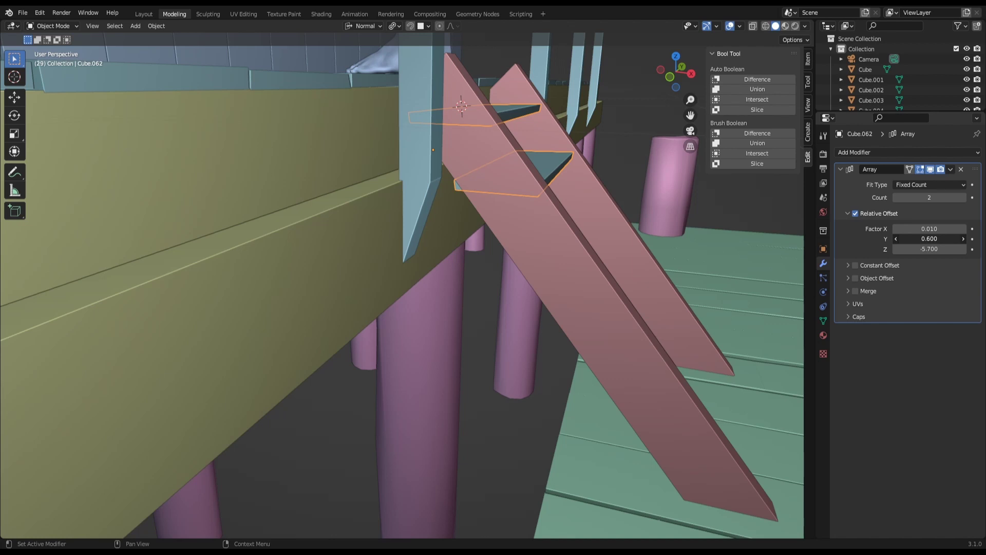
pyautogui.moveTo(739, 236)
pyautogui.mouseDown(button='middle')
pyautogui.moveTo(362, 193)
pyautogui.moveTo(452, 186)
pyautogui.moveTo(621, 209)
pyautogui.mouseUp(button='middle')
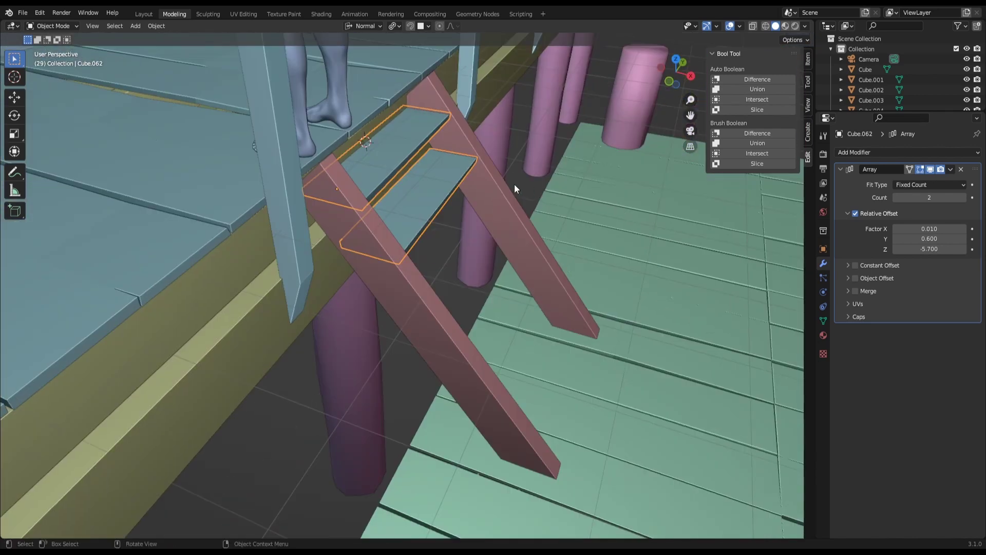
pyautogui.moveTo(514, 184)
pyautogui.mouseDown(button='middle')
pyautogui.moveTo(603, 196)
pyautogui.moveTo(487, 168)
pyautogui.moveTo(497, 150)
pyautogui.mouseUp(button='middle')
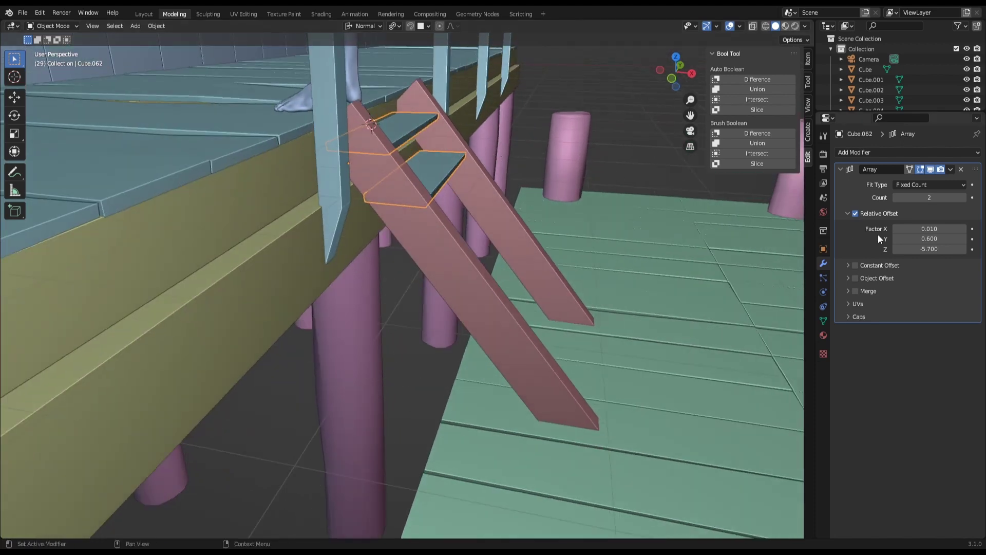
# - Raise the staircase Array count to 6 and zero its X offset so the steps stop drifting
pyautogui.click(962, 197)
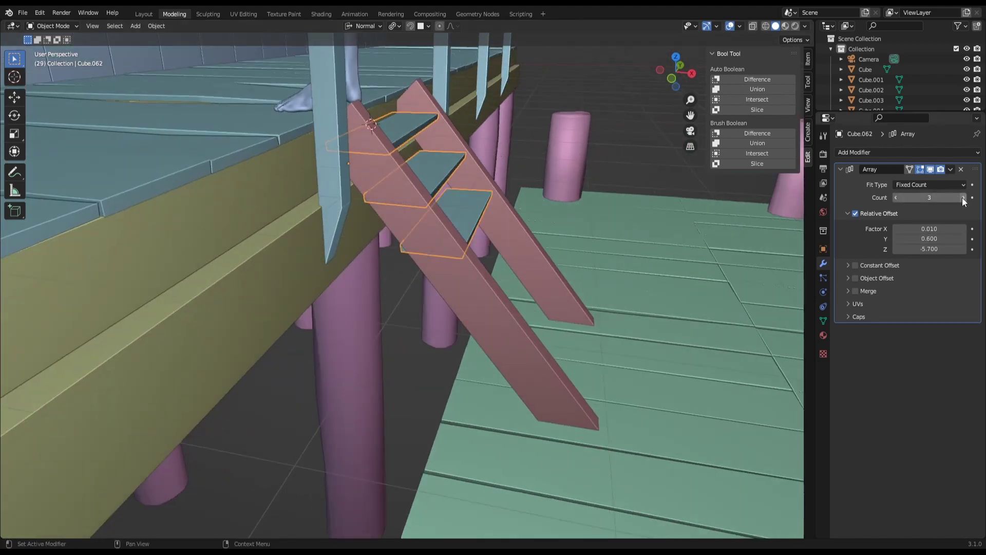
pyautogui.click(962, 199)
pyautogui.moveTo(781, 236)
pyautogui.mouseDown(button='middle')
pyautogui.moveTo(636, 246)
pyautogui.moveTo(583, 235)
pyautogui.moveTo(749, 261)
pyautogui.mouseUp(button='middle')
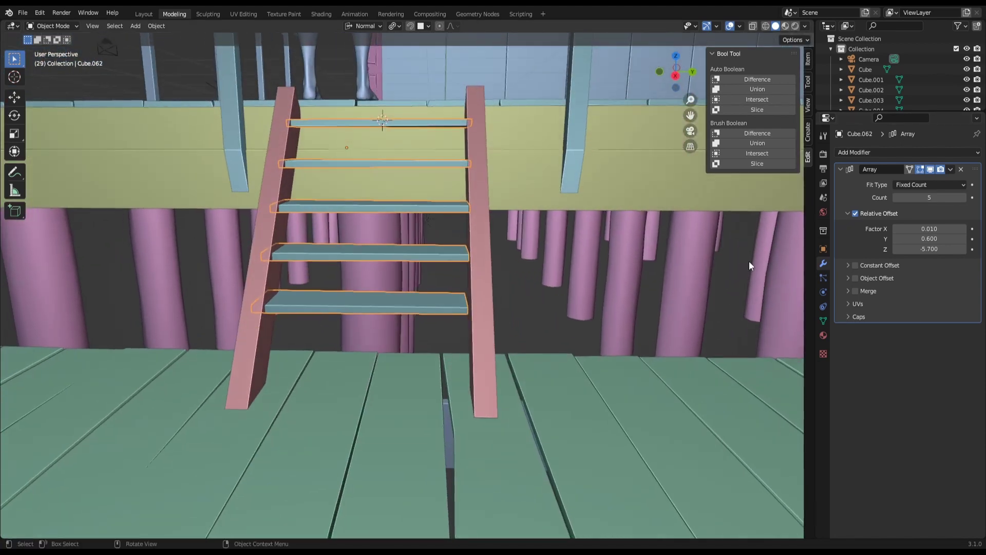
pyautogui.click(966, 199)
pyautogui.moveTo(721, 205); pyautogui.dragTo(593, 200, button='middle')
pyautogui.moveTo(450, 219)
pyautogui.mouseDown(button='middle')
pyautogui.moveTo(438, 207)
pyautogui.moveTo(449, 197)
pyautogui.mouseUp(button='middle')
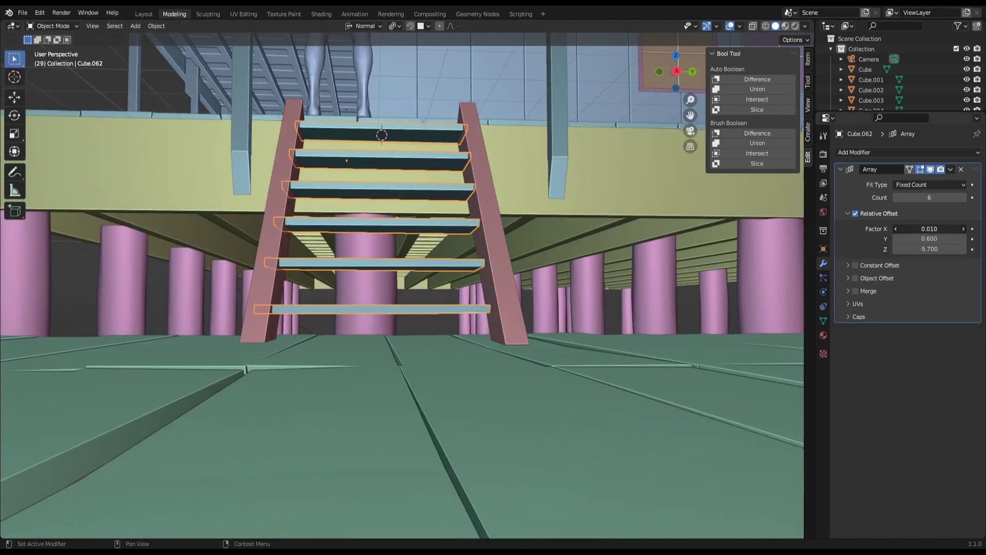
pyautogui.moveTo(928, 229); pyautogui.dragTo(919, 229)
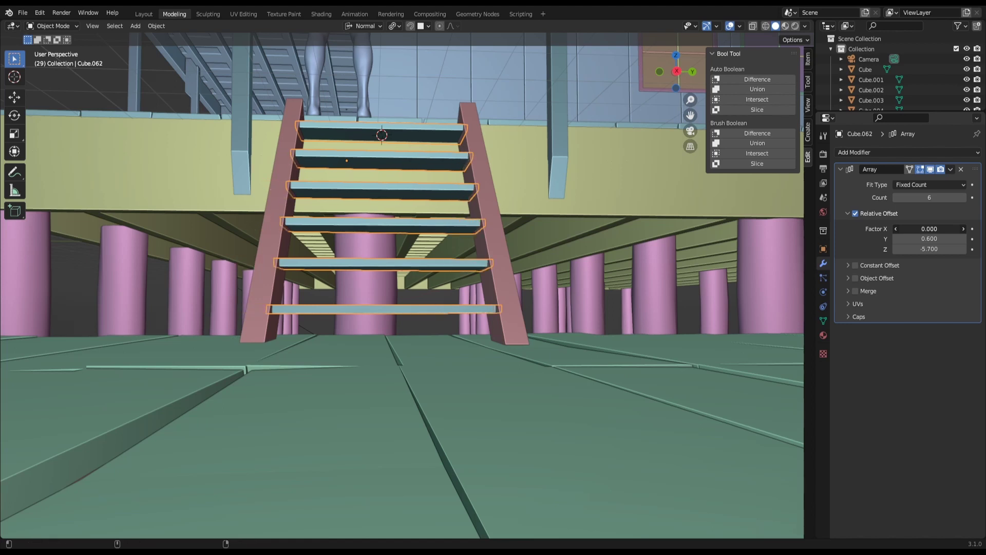
# - Toggle into Edit Mode and back, reselect the staircase and frame the view on it
pyautogui.moveTo(729, 244)
pyautogui.mouseDown(button='middle')
pyautogui.moveTo(732, 275)
pyautogui.moveTo(629, 269)
pyautogui.moveTo(496, 252)
pyautogui.moveTo(455, 216)
pyautogui.mouseUp(button='middle')
pyautogui.press('Tab')
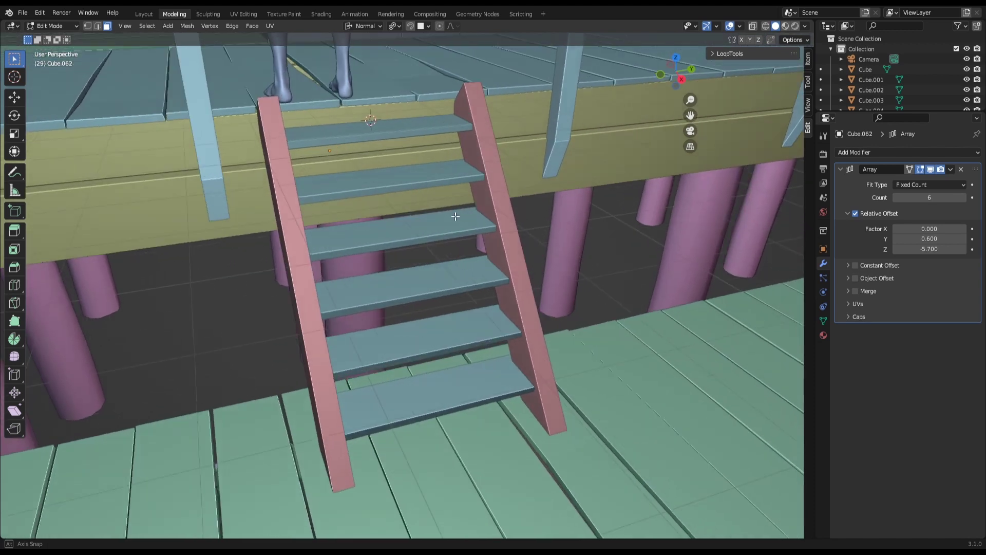
pyautogui.moveTo(455, 216)
pyautogui.mouseDown(button='middle')
pyautogui.moveTo(536, 214)
pyautogui.moveTo(506, 207)
pyautogui.mouseUp(button='middle')
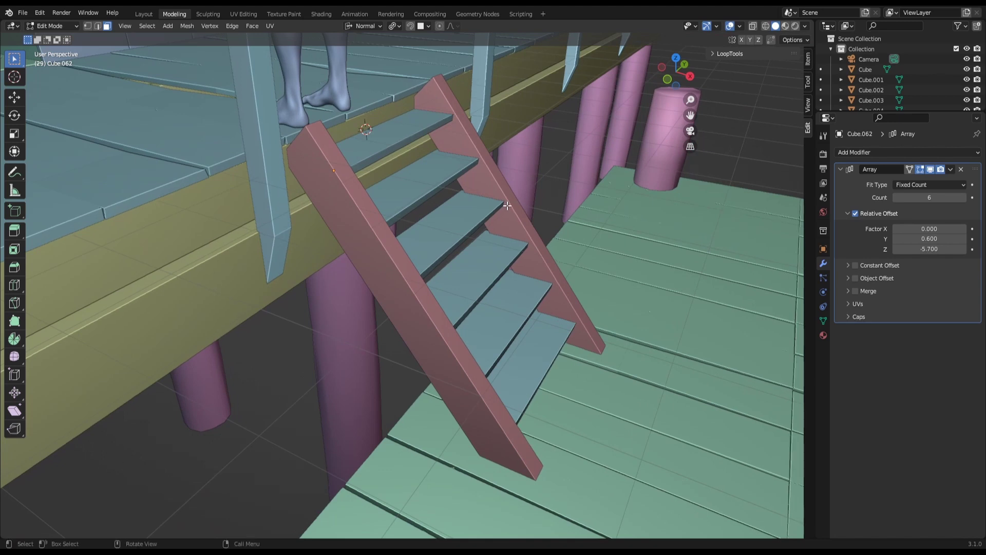
pyautogui.press('Tab')
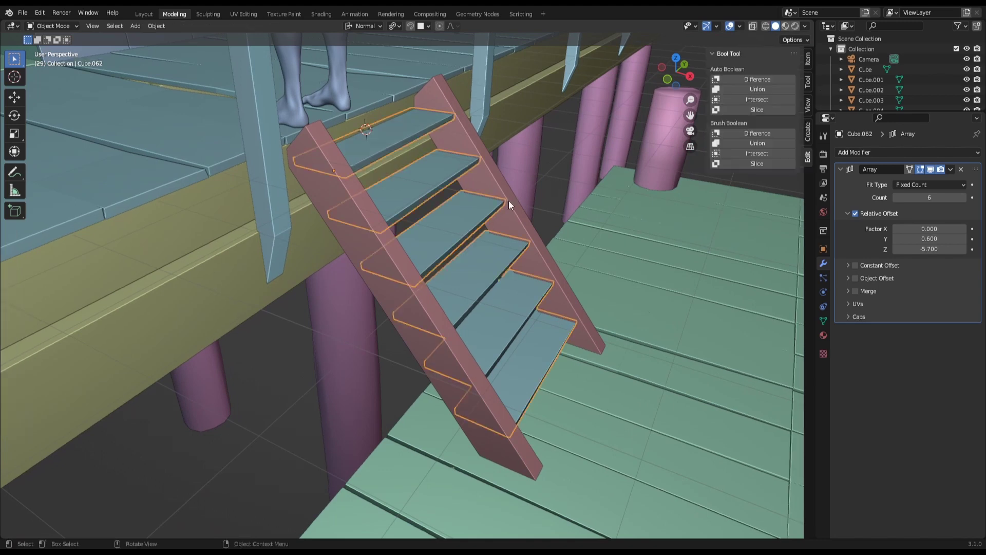
pyautogui.click(504, 193)
pyautogui.click(504, 189)
pyautogui.press('KP_Decimal')
# - Inspect the steps and side stringer from several angles, finishing in Object Mode
pyautogui.press('Tab')
pyautogui.scroll(1, 504, 189)
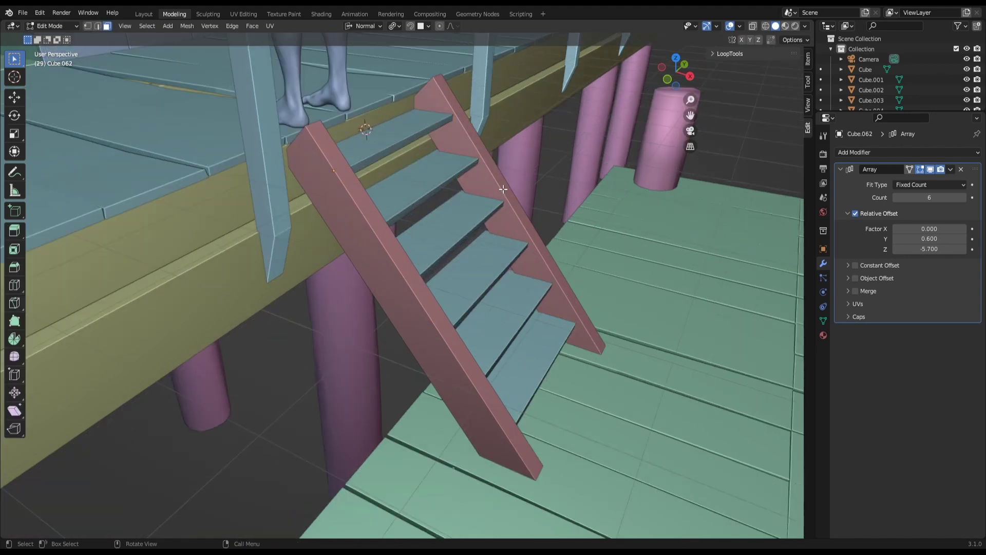
pyautogui.press('Tab')
pyautogui.press('Tab')
pyautogui.press('Tab')
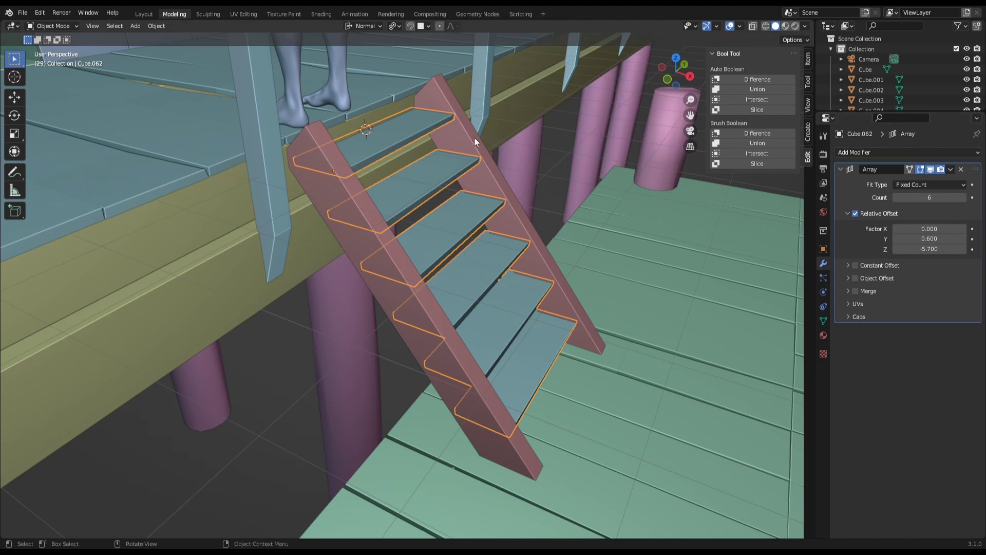
pyautogui.moveTo(473, 137)
pyautogui.mouseDown(button='middle')
pyautogui.moveTo(485, 161)
pyautogui.moveTo(467, 146)
pyautogui.moveTo(473, 136)
pyautogui.moveTo(399, 125)
pyautogui.moveTo(346, 137)
pyautogui.moveTo(348, 162)
pyautogui.moveTo(463, 159)
pyautogui.moveTo(525, 110)
pyautogui.moveTo(479, 195)
pyautogui.mouseUp(button='middle')
pyautogui.scroll(4, 473, 161)
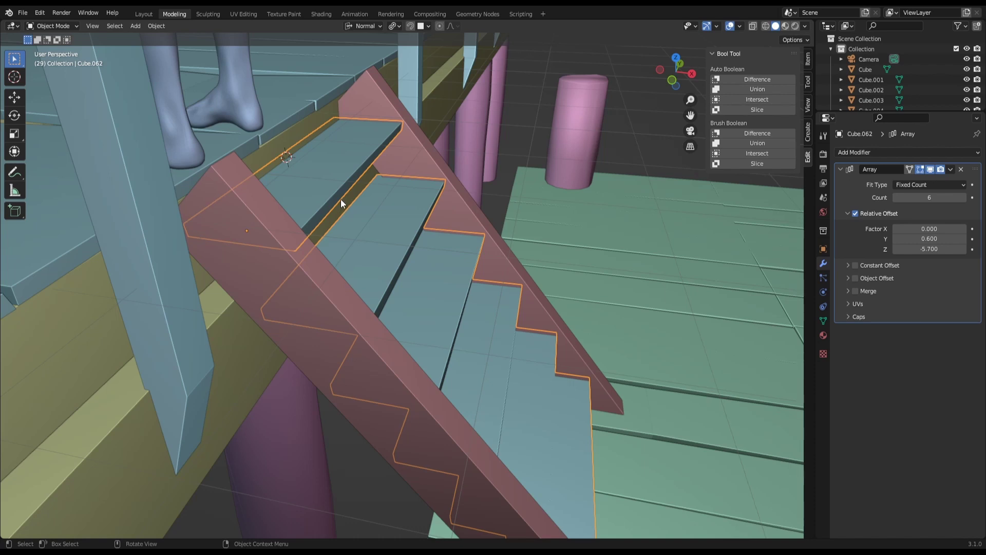
pyautogui.moveTo(341, 196)
pyautogui.mouseDown(button='middle')
pyautogui.moveTo(259, 194)
pyautogui.moveTo(131, 146)
pyautogui.mouseUp(button='middle')
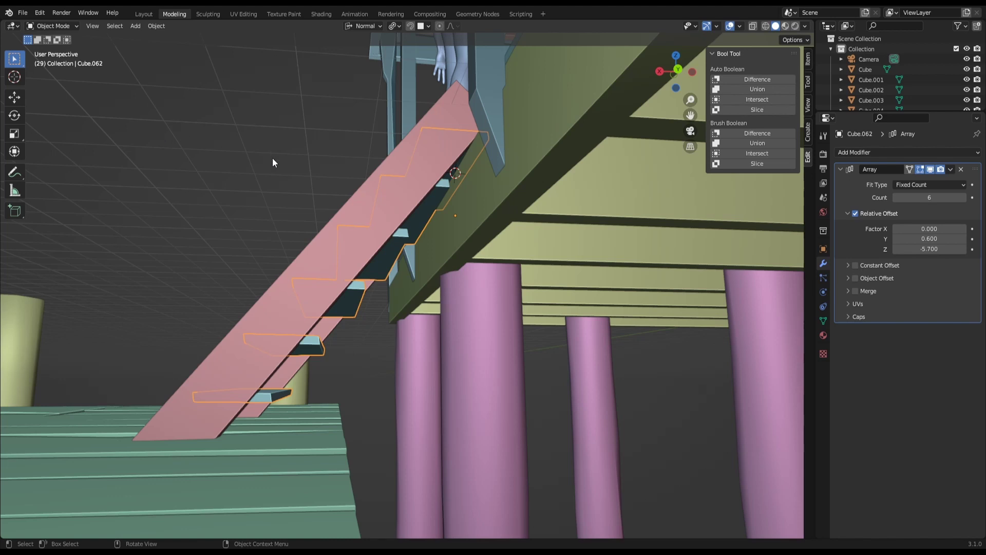
pyautogui.click(467, 137)
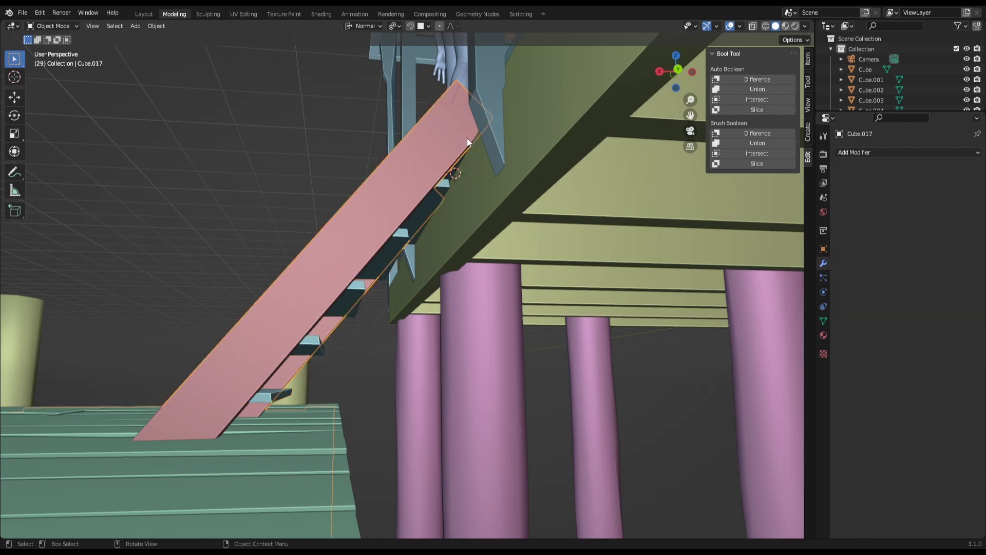
pyautogui.click(467, 137)
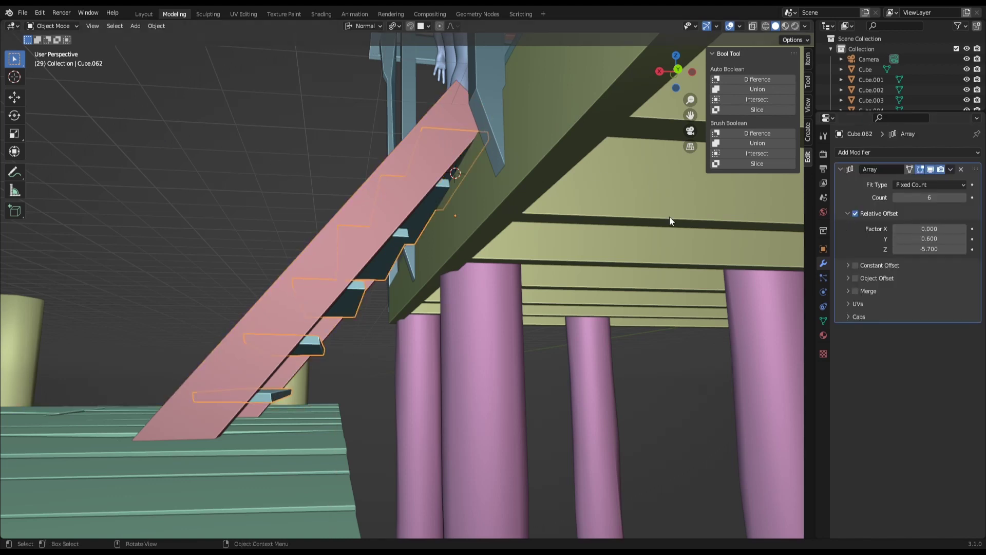
pyautogui.moveTo(461, 215)
pyautogui.mouseDown(button='middle')
pyautogui.moveTo(609, 272)
pyautogui.moveTo(371, 195)
pyautogui.mouseUp(button='middle')
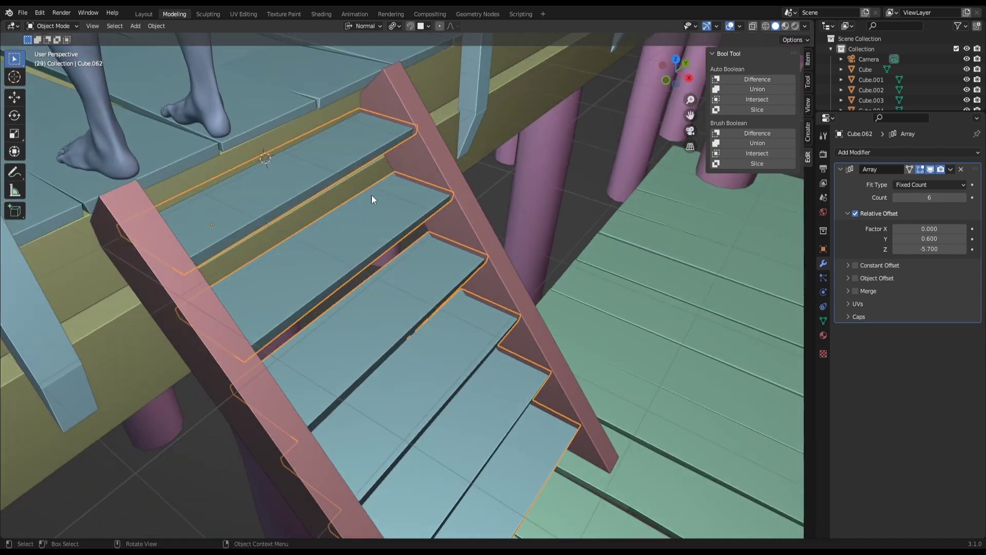
# - Select the whole top stair plank and nudge it about -0.035 along its own X normal
pyautogui.press('Tab')
pyautogui.click(283, 182)
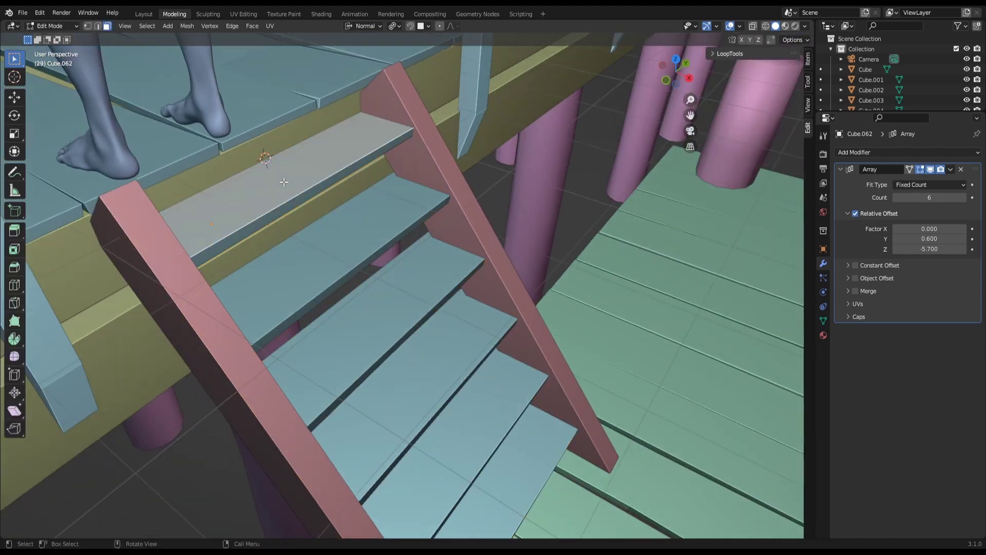
pyautogui.hotkey('ctrl', 'l')
pyautogui.moveTo(285, 180); pyautogui.dragTo(325, 157, button='middle')
pyautogui.press('g')
pyautogui.press('y')
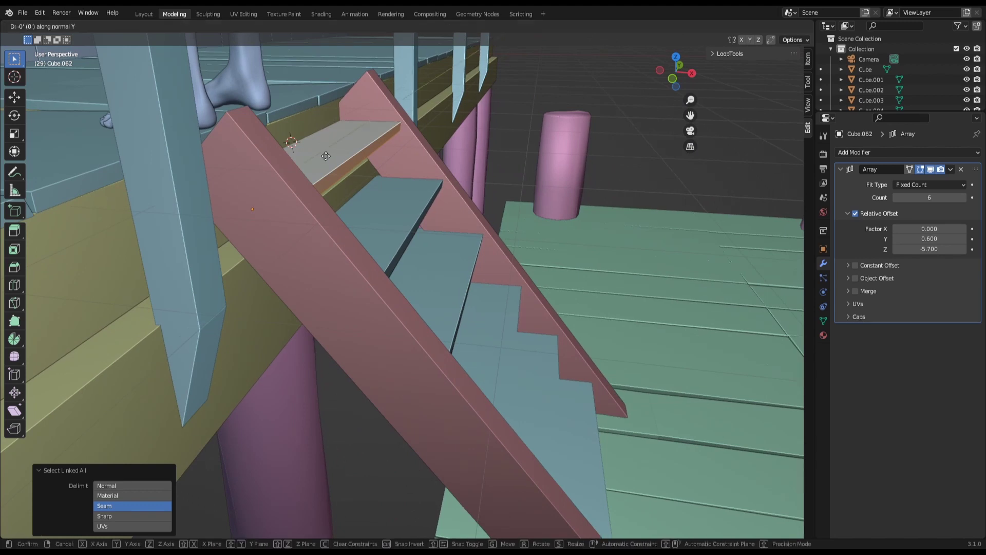
pyautogui.press('y')
pyautogui.press('y')
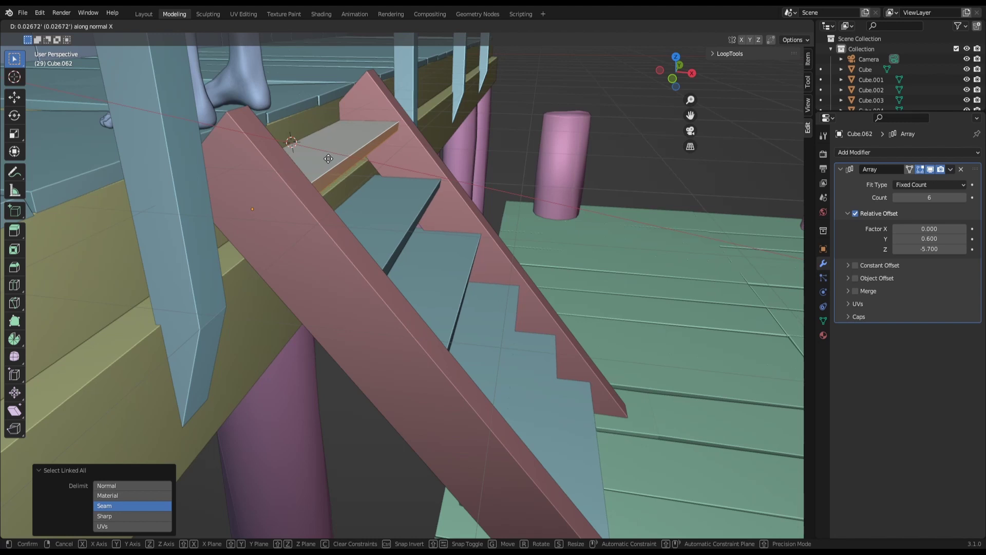
pyautogui.press('x')
pyautogui.press('x')
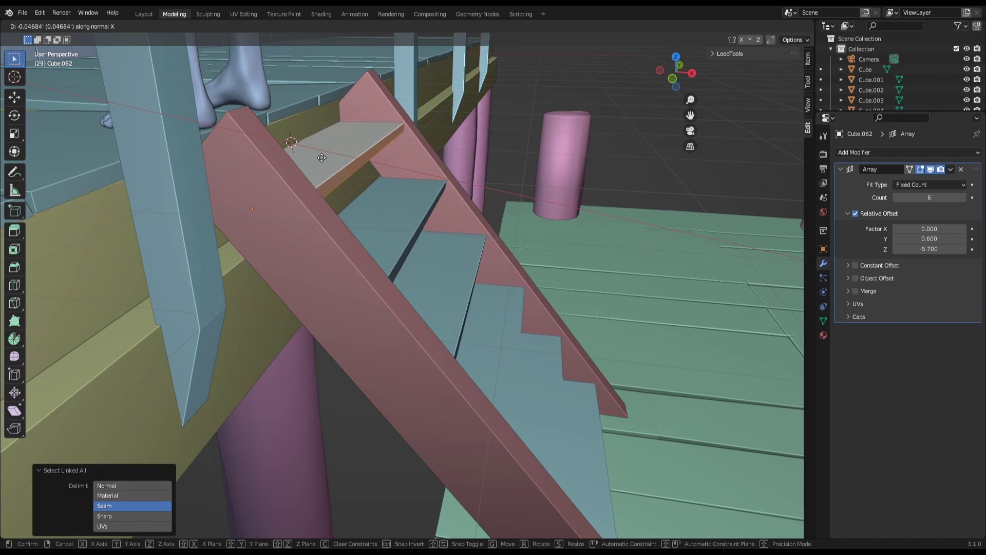
pyautogui.click(322, 158)
# - Toggle between Object and Edit Mode and orbit to a frontal view of the stairs
pyautogui.moveTo(322, 156)
pyautogui.mouseDown(button='middle')
pyautogui.moveTo(88, 147)
pyautogui.moveTo(79, 112)
pyautogui.moveTo(170, 148)
pyautogui.mouseUp(button='middle')
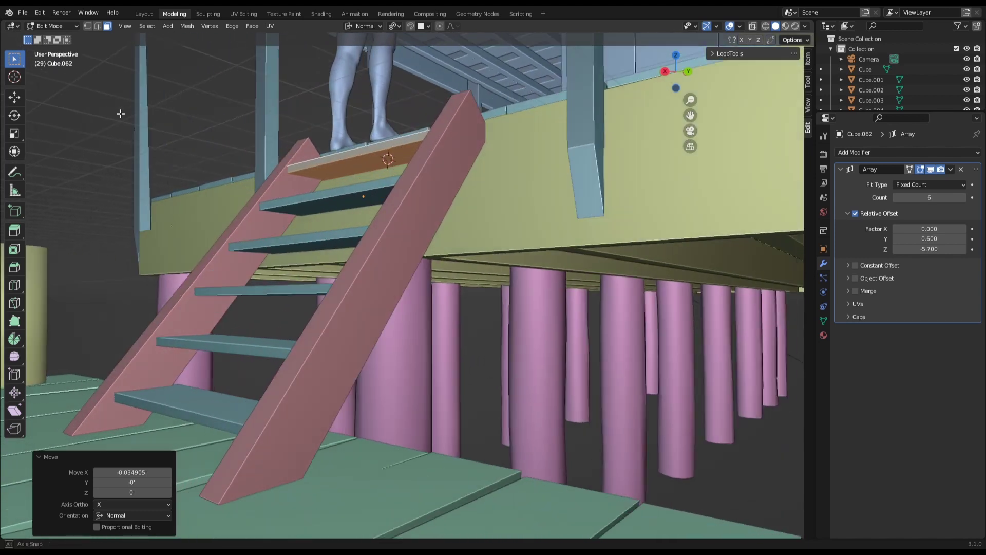
pyautogui.press('Tab')
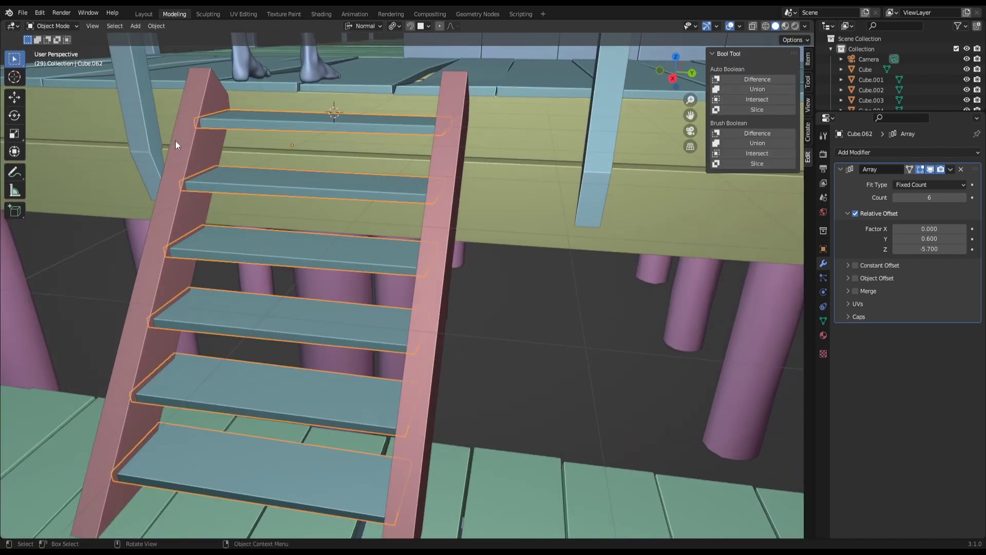
pyautogui.press('Tab')
pyautogui.press('Tab')
pyautogui.press('Tab')
pyautogui.press('Tab')
pyautogui.moveTo(176, 139); pyautogui.dragTo(230, 134, button='middle')
pyautogui.scroll(2, 205, 137)
pyautogui.press('Tab')
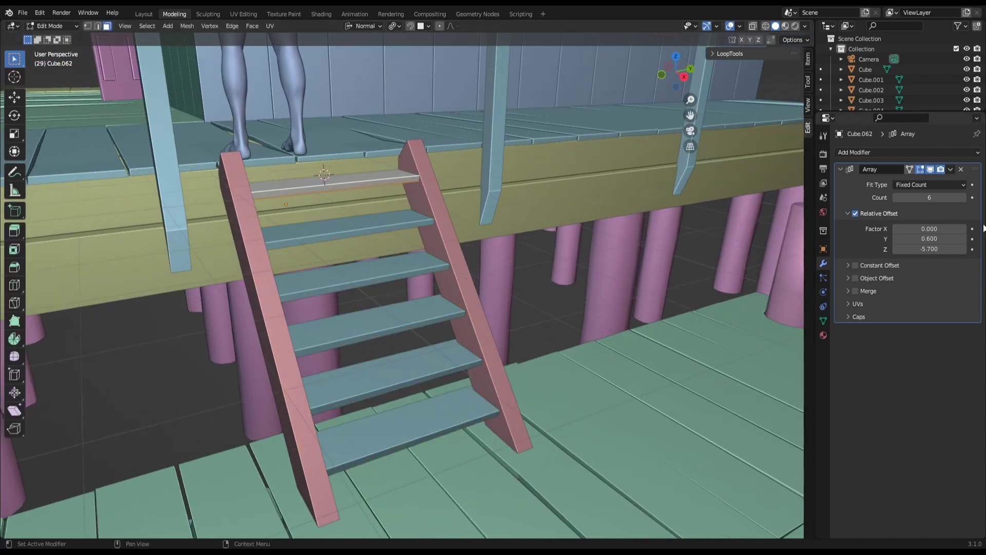
# - Apply the Array modifier so the six steps become real geometry
pyautogui.click(951, 169)
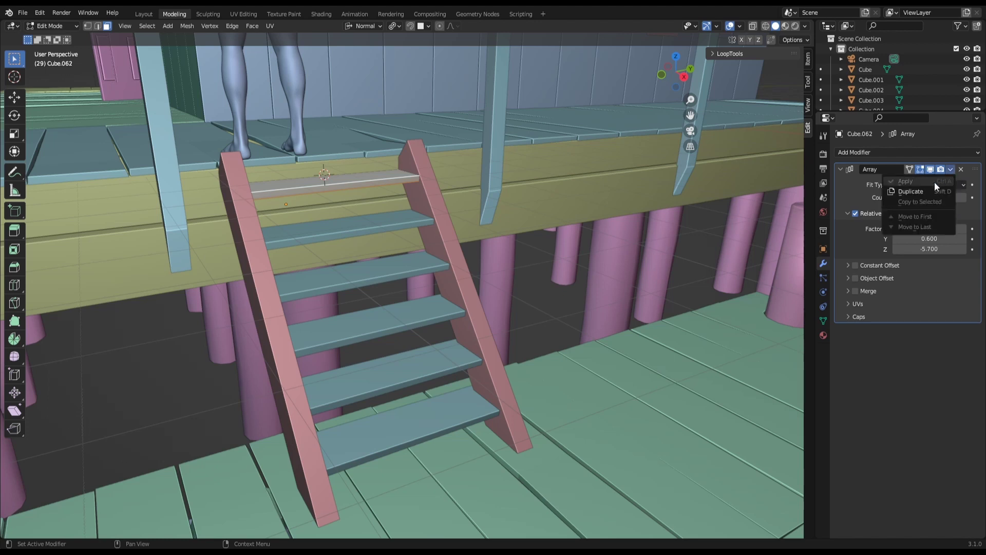
pyautogui.press('Tab')
pyautogui.click(950, 169)
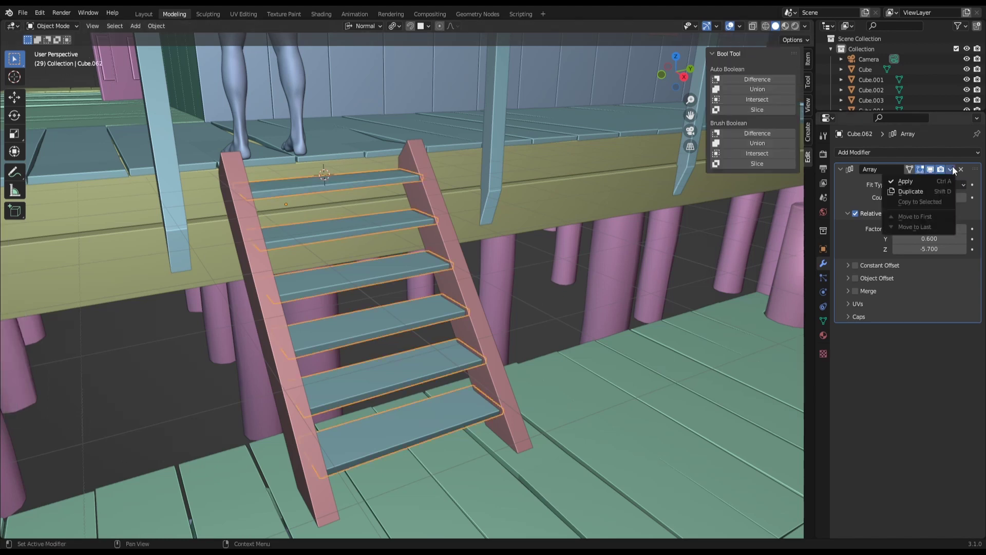
pyautogui.click(920, 180)
pyautogui.press('Tab')
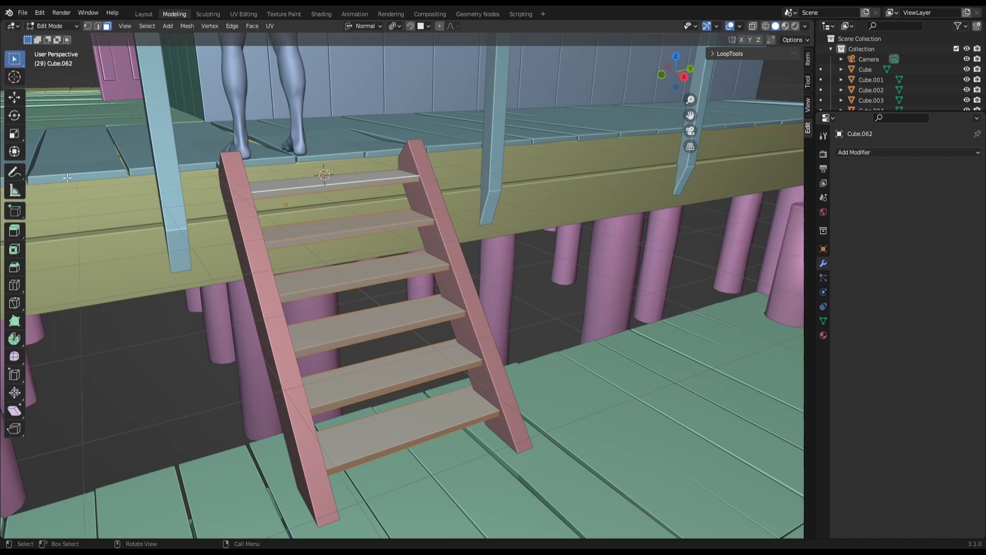
# - Randomize the step vertices with an Amount of 0.0302 and check them from below
pyautogui.press('F3')
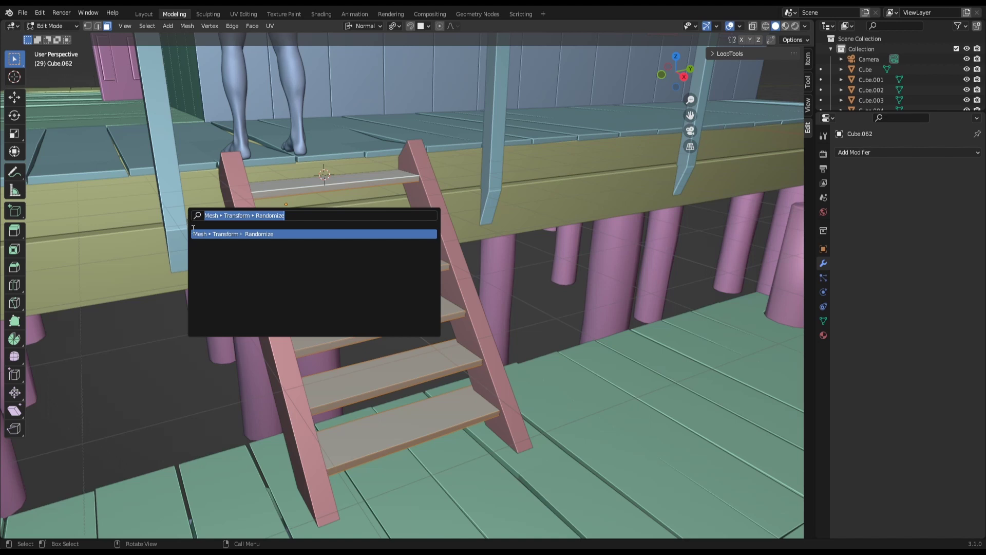
pyautogui.click(242, 233)
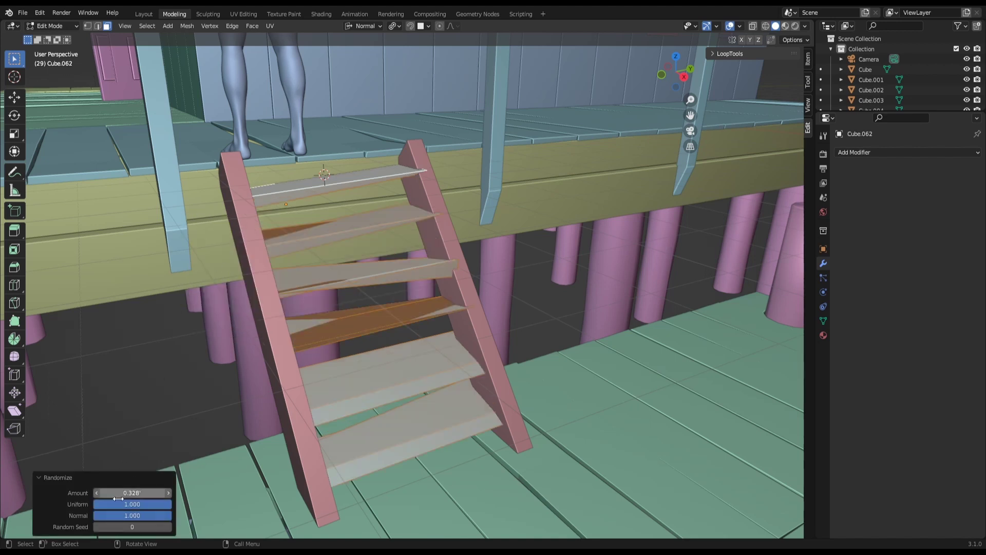
pyautogui.moveTo(132, 493); pyautogui.dragTo(132, 493)
pyautogui.moveTo(132, 493); pyautogui.dragTo(105, 493)
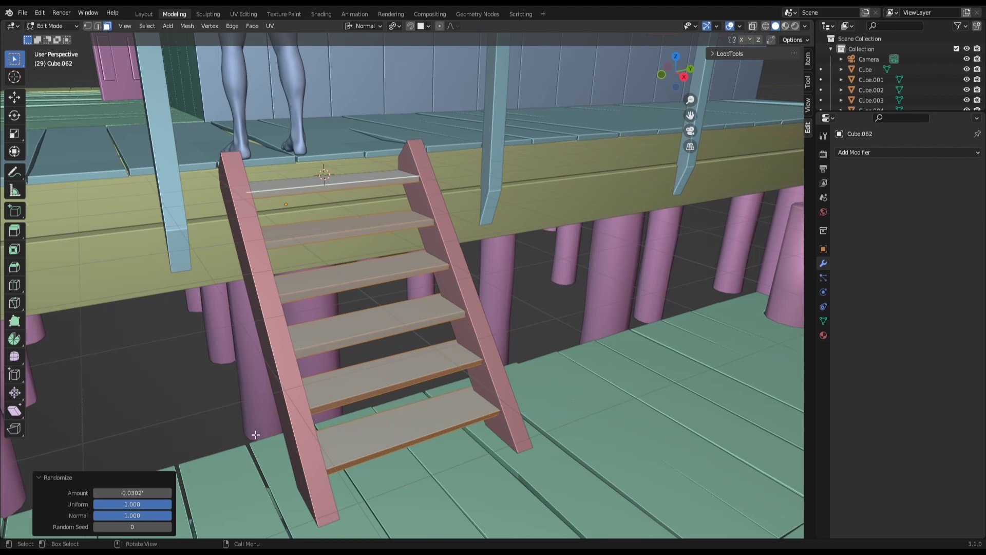
pyautogui.moveTo(256, 434)
pyautogui.mouseDown(button='middle')
pyautogui.moveTo(263, 381)
pyautogui.moveTo(290, 388)
pyautogui.moveTo(271, 429)
pyautogui.moveTo(288, 414)
pyautogui.moveTo(334, 441)
pyautogui.moveTo(297, 375)
pyautogui.mouseUp(button='middle')
pyautogui.press('Tab')
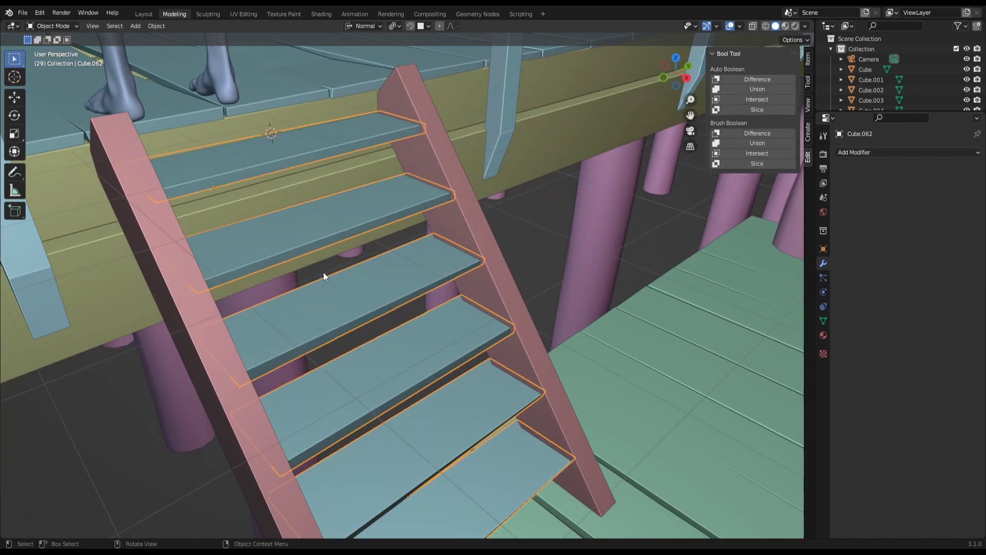
pyautogui.press('Tab')
# - Add centred loop cuts across the second and third stair steps
pyautogui.moveTo(307, 250); pyautogui.dragTo(278, 242, button='middle')
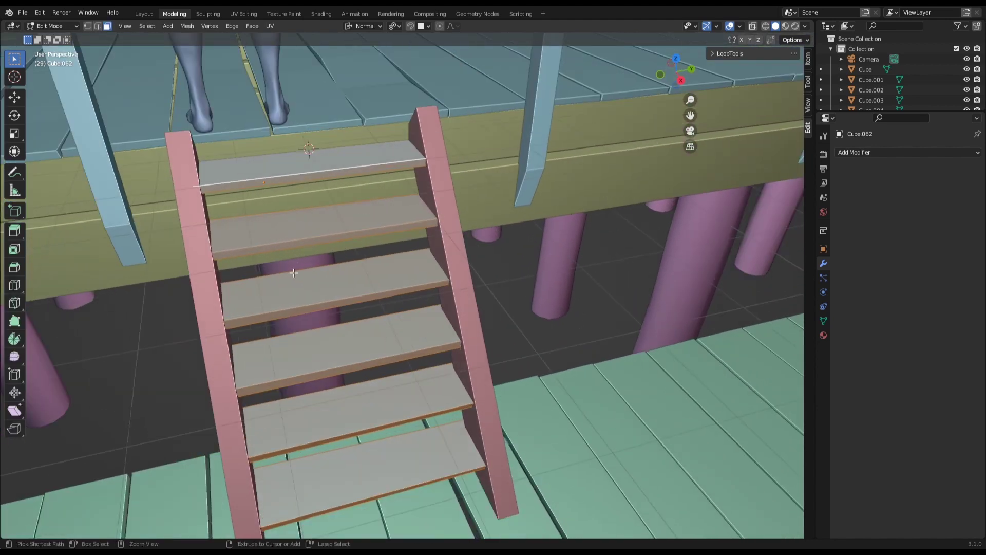
pyautogui.hotkey('ctrl', 'r')
pyautogui.click(323, 243)
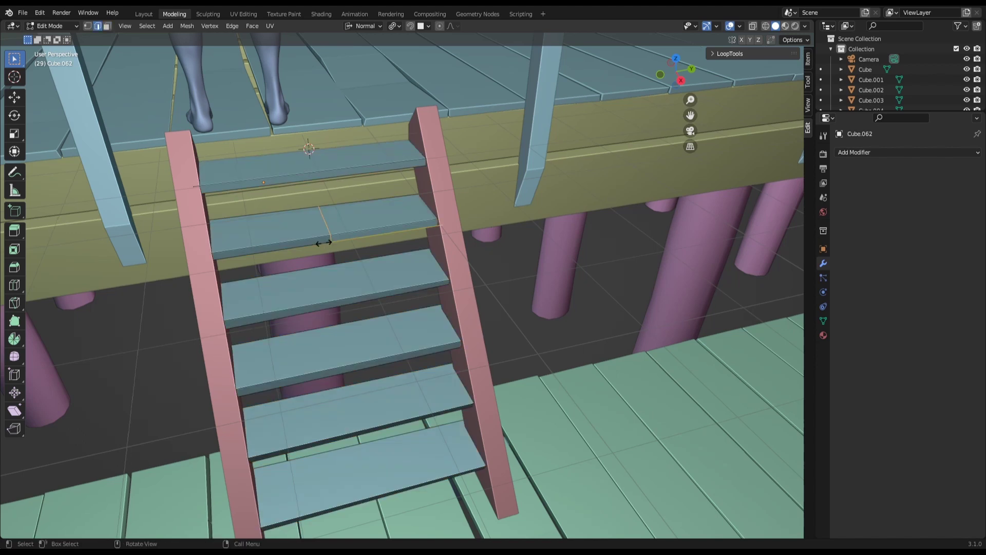
pyautogui.rightClick(324, 242)
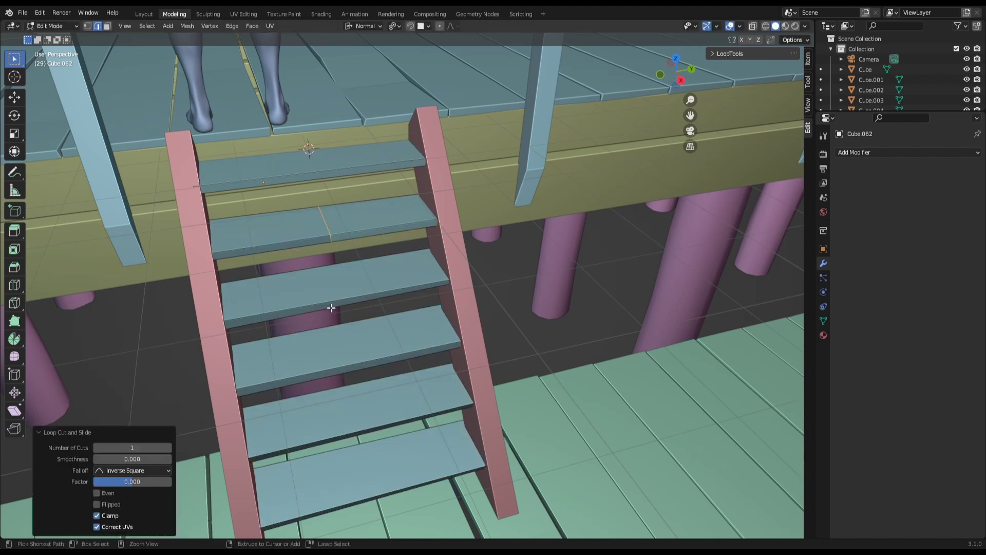
pyautogui.hotkey('ctrl', 'r')
pyautogui.click(318, 295)
pyautogui.rightClick(291, 298)
# - Add off-centre loop cuts across the fourth, fifth and bottom steps, the bottom at factor 0.211
pyautogui.hotkey('ctrl', 'r')
pyautogui.click(383, 344)
pyautogui.click(415, 339)
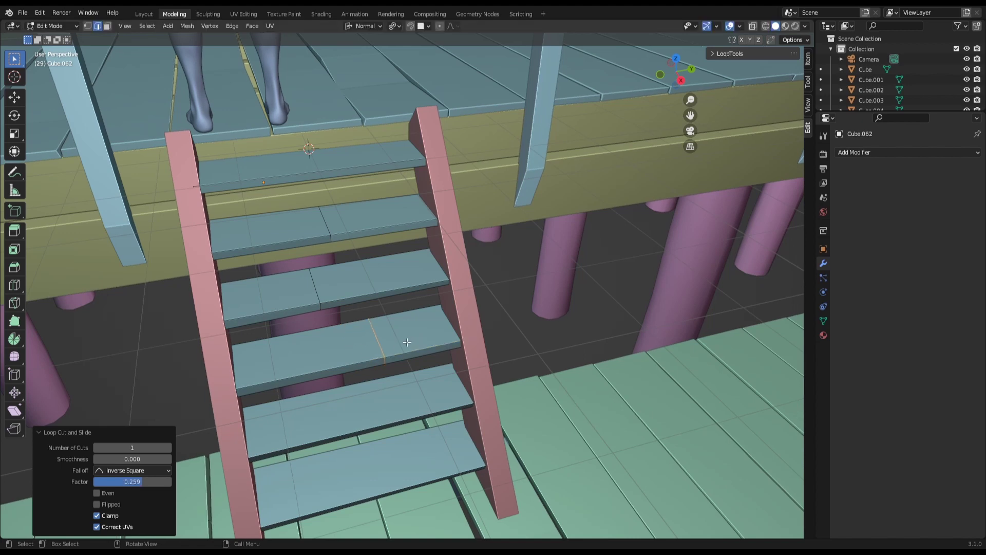
pyautogui.hotkey('ctrl', 'r')
pyautogui.click(325, 424)
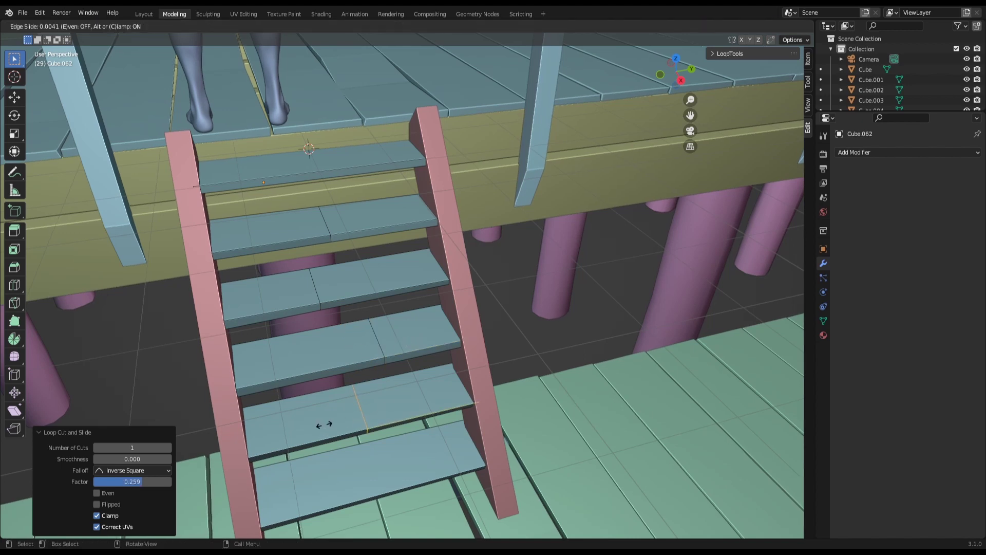
pyautogui.click(282, 428)
pyautogui.hotkey('ctrl', 'r')
pyautogui.click(420, 465)
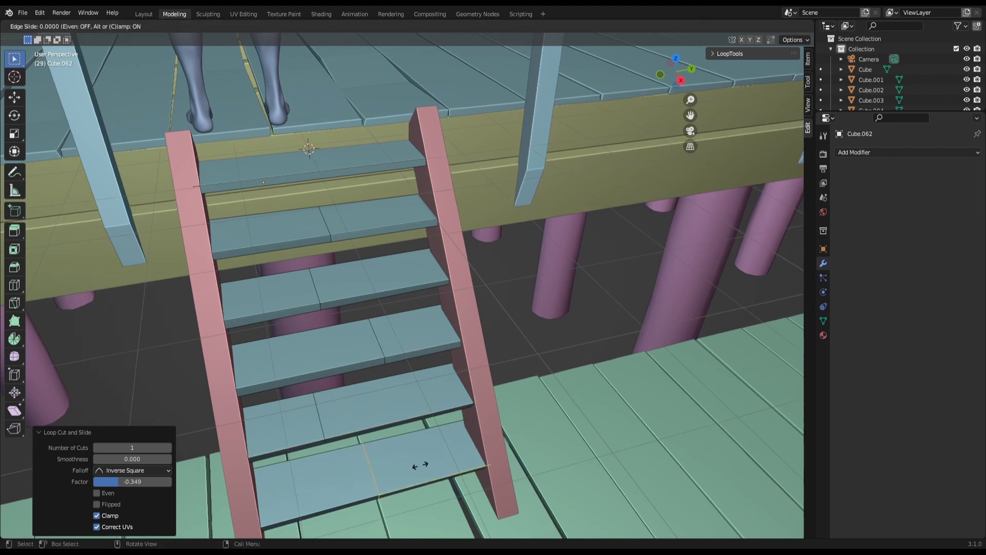
pyautogui.click(445, 456)
pyautogui.moveTo(414, 429); pyautogui.dragTo(413, 397, button='middle')
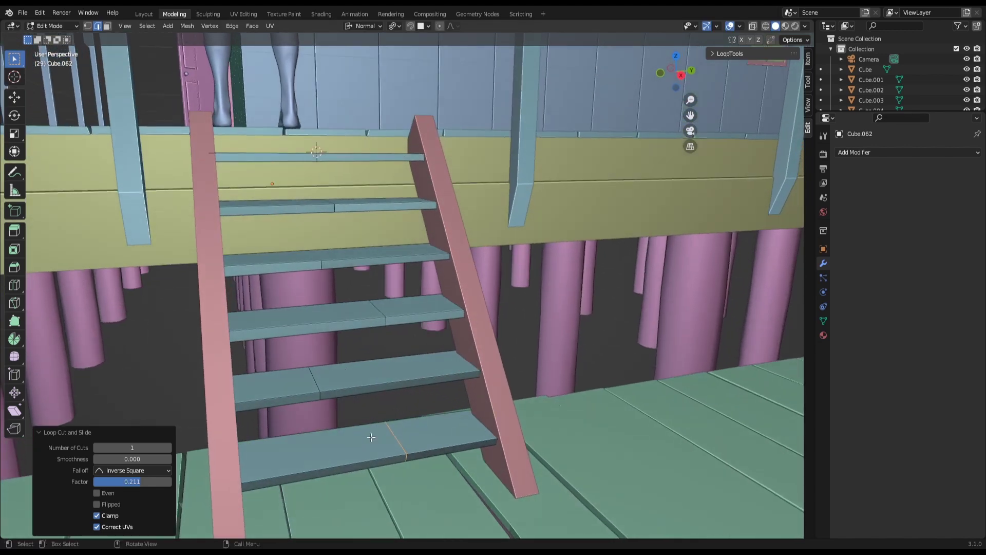
# - Raise the cut edges of the bottom and second steps slightly along their normals
pyautogui.press('g')
pyautogui.press('z')
pyautogui.press('z')
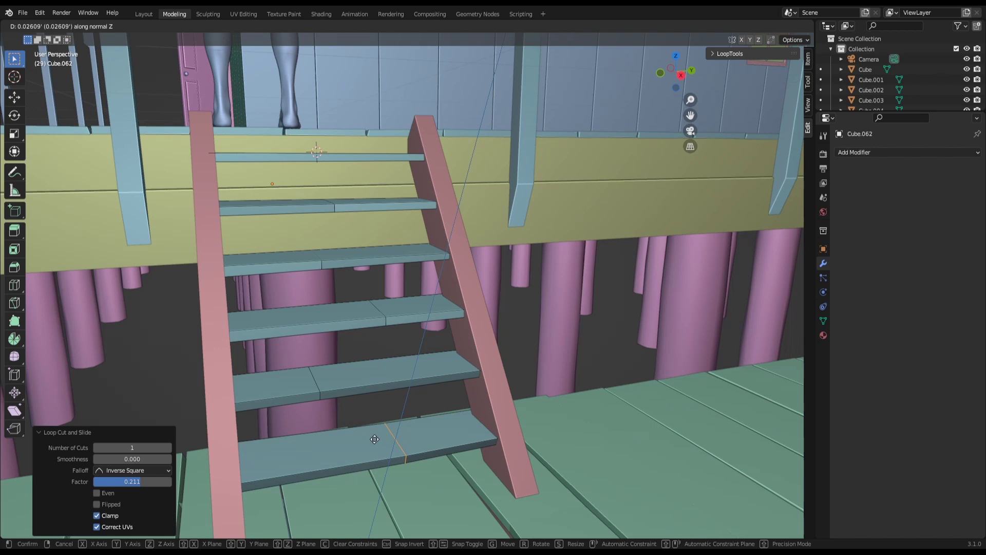
pyautogui.click(375, 439)
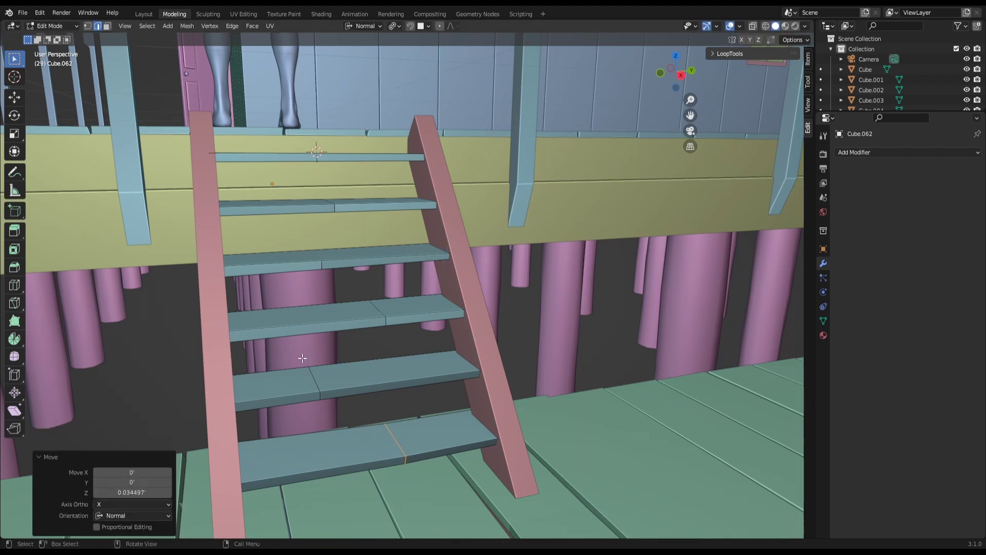
pyautogui.click(312, 380)
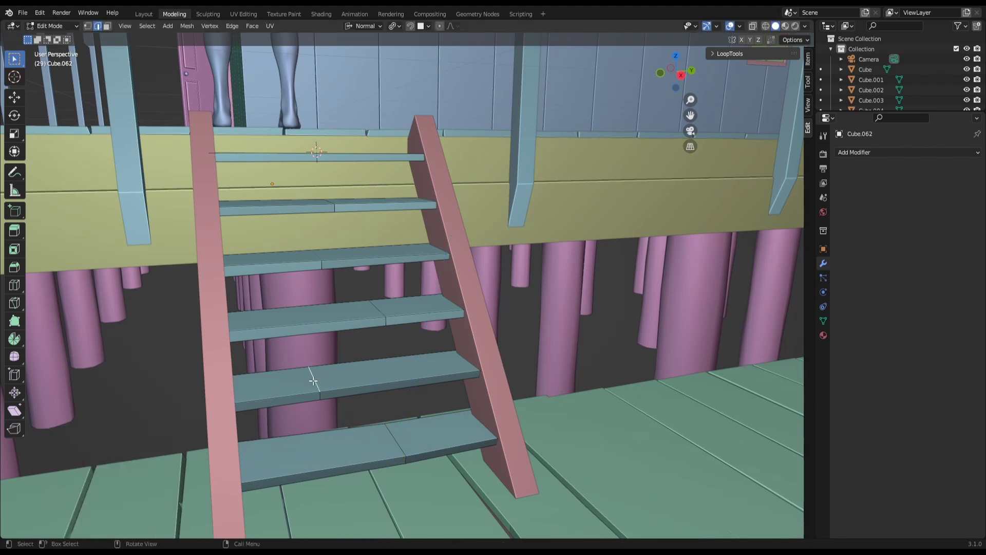
pyautogui.press('g')
pyautogui.press('z')
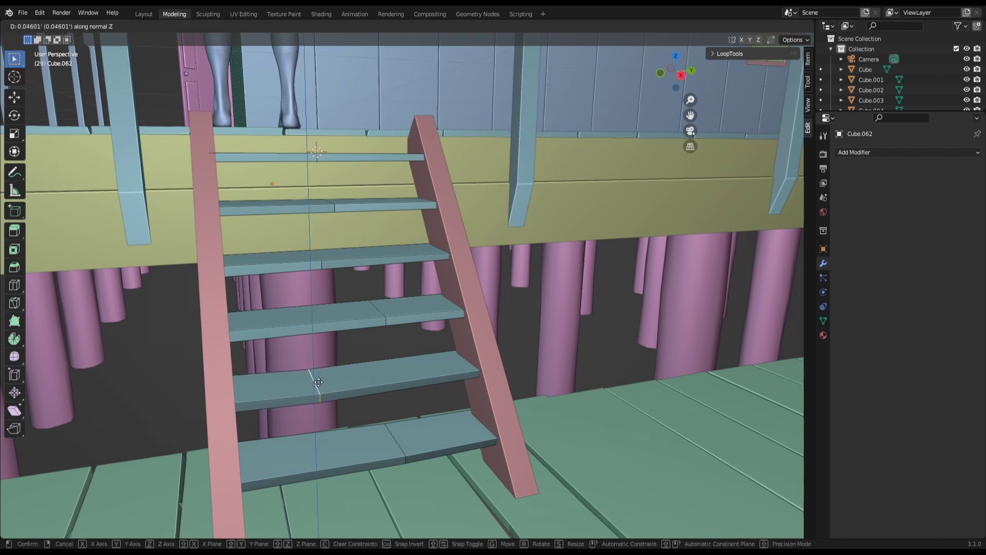
pyautogui.click(318, 383)
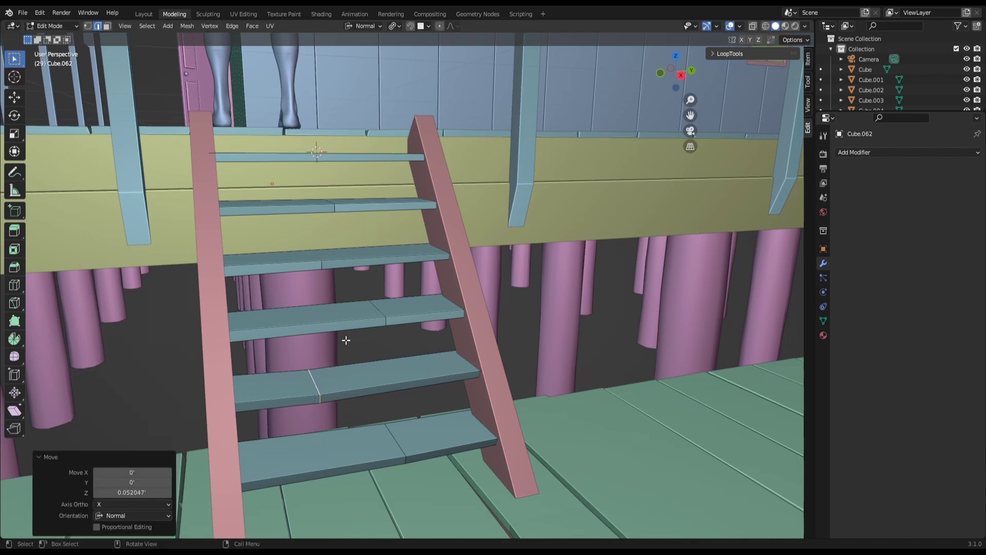
# - Lower the third step's cut edge and raise the fourth step's cut edge along their normals
pyautogui.click(375, 306)
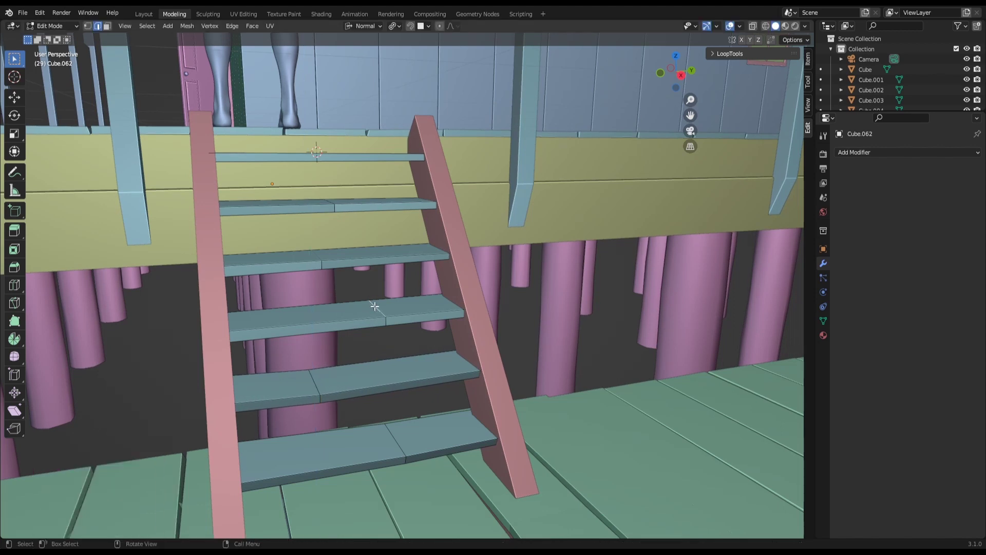
pyautogui.press('g')
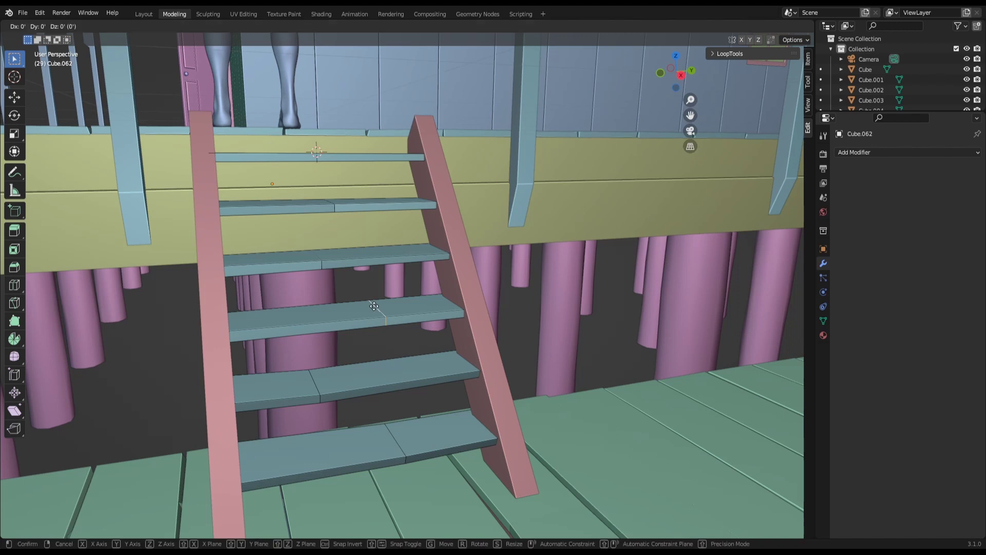
pyautogui.press('z')
pyautogui.click(376, 310)
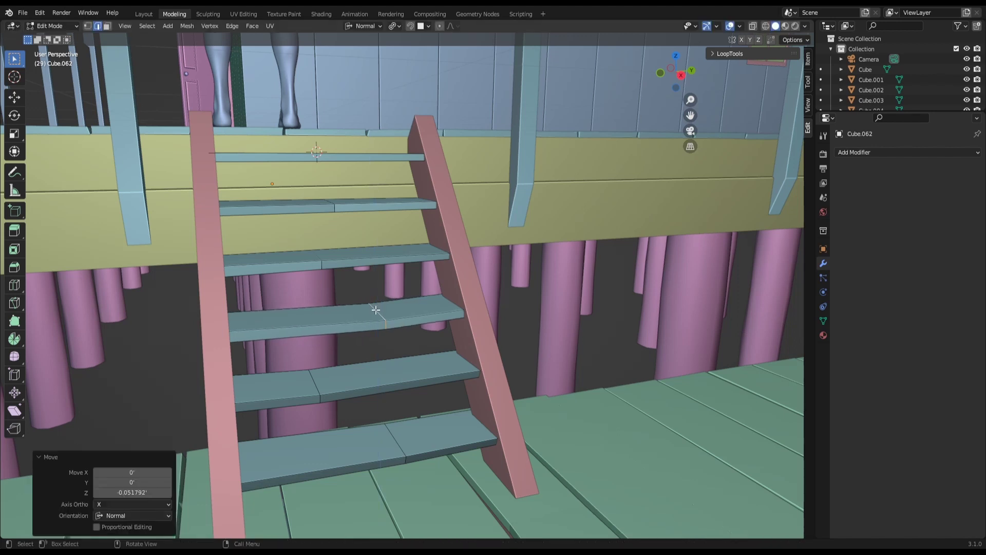
pyautogui.click(315, 258)
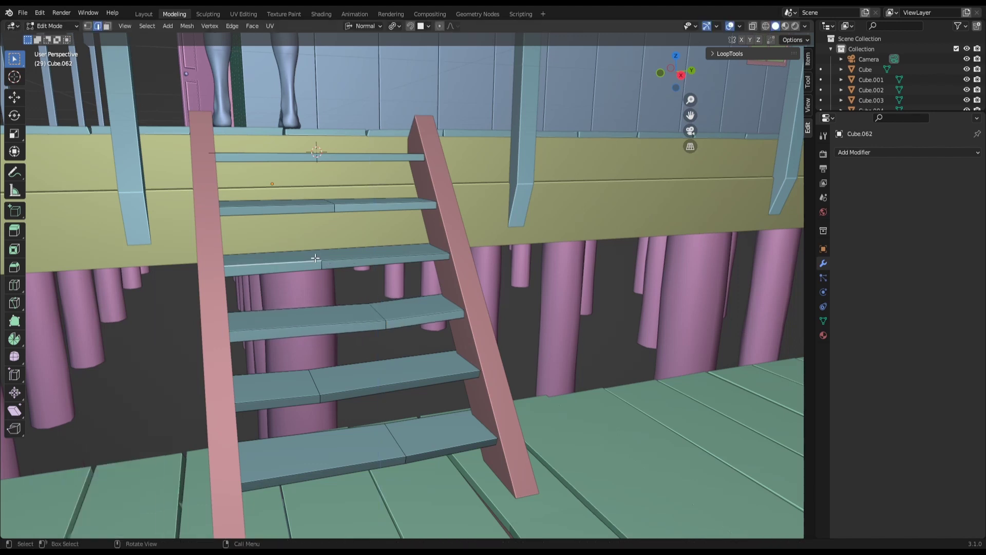
pyautogui.click(316, 255)
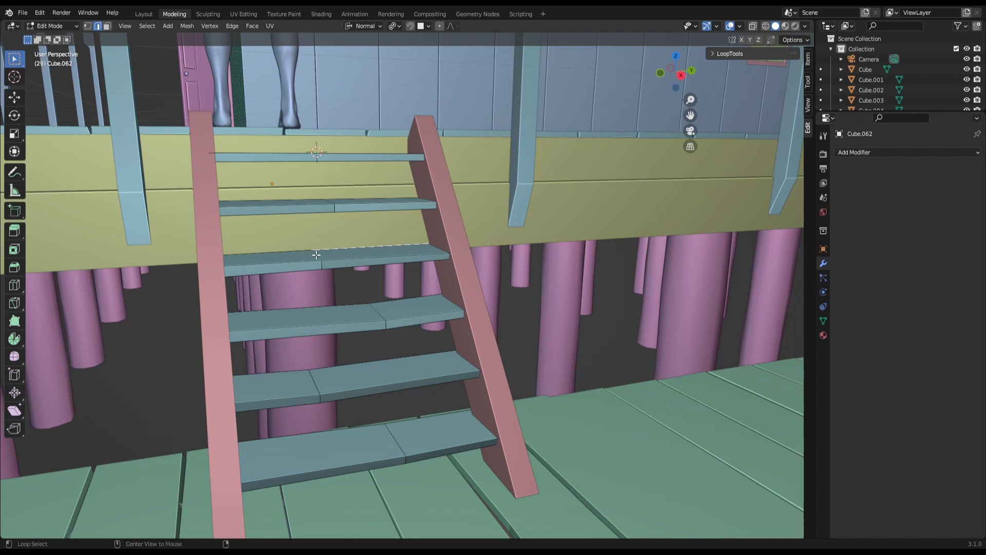
pyautogui.keyDown('alt'); pyautogui.click(319, 256); pyautogui.keyUp('alt')
pyautogui.press('g')
pyautogui.press('z')
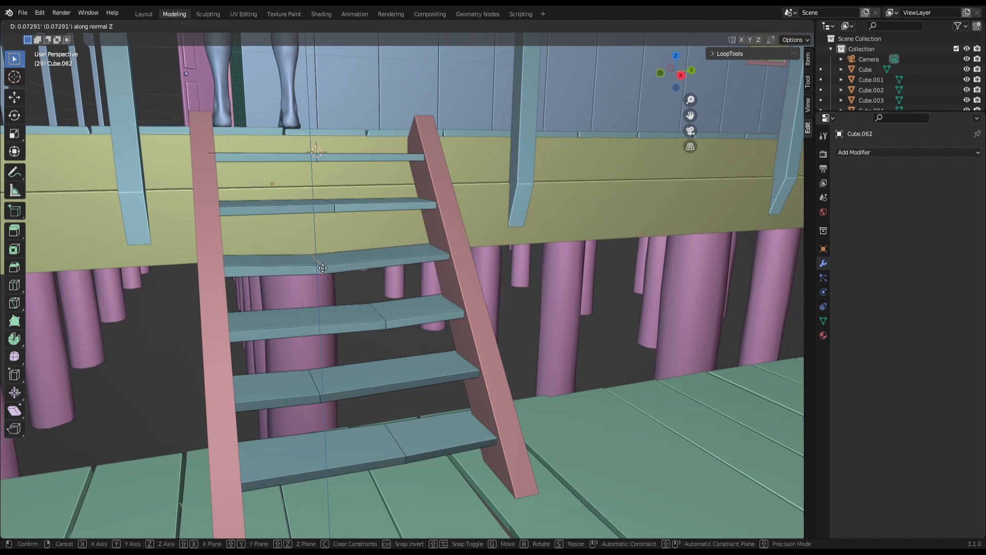
pyautogui.click(322, 269)
# - Lower the fifth step's cut edge along its normal
pyautogui.click(330, 201)
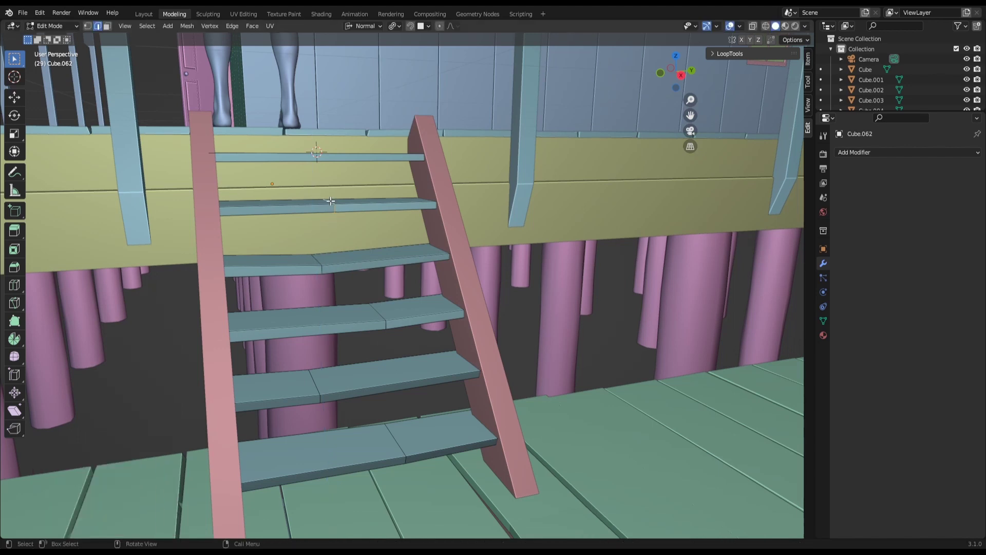
pyautogui.press('g')
pyautogui.press('z')
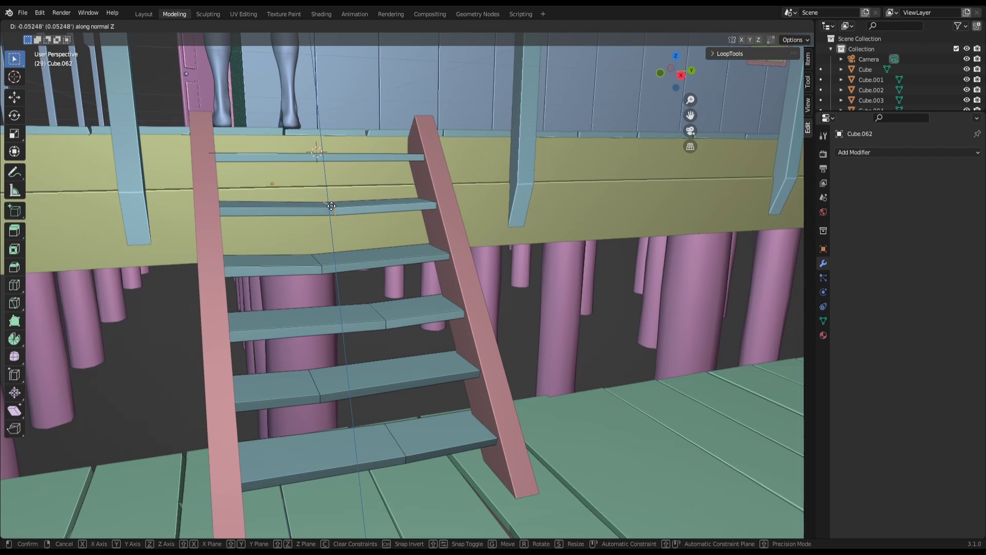
pyautogui.click(331, 206)
pyautogui.moveTo(331, 206); pyautogui.dragTo(306, 183, button='middle')
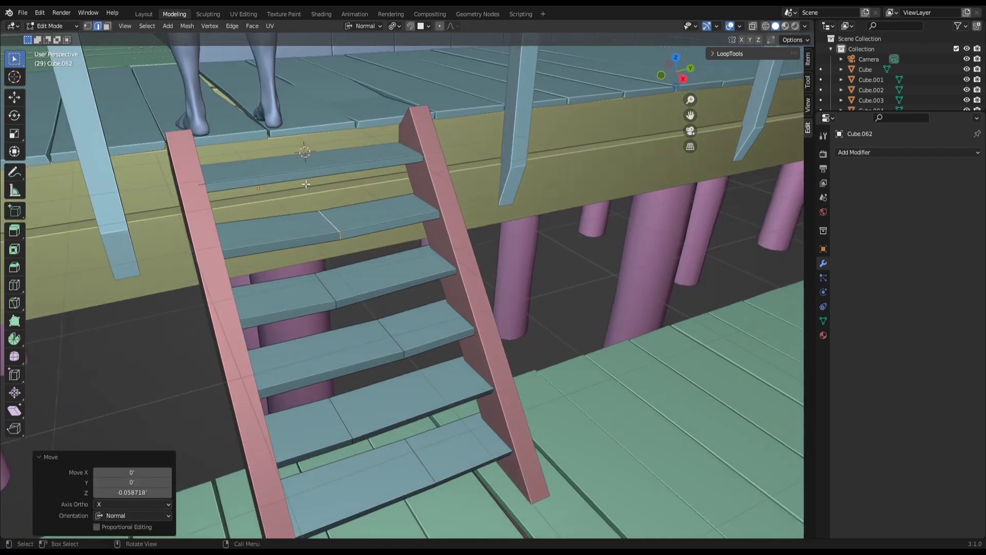
# - Add a new cut across the top step and lower it along the normal
pyautogui.click(307, 168)
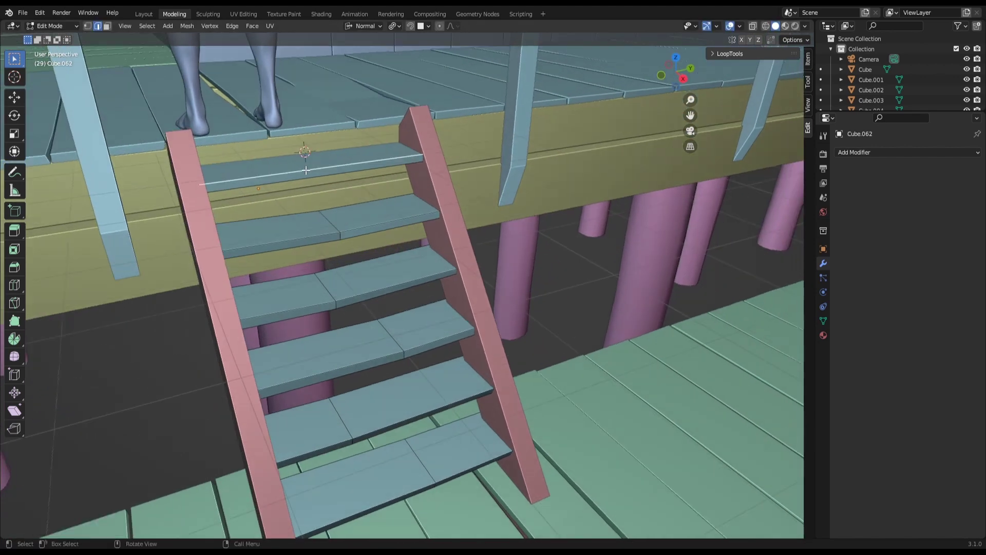
pyautogui.press('g')
pyautogui.press('g')
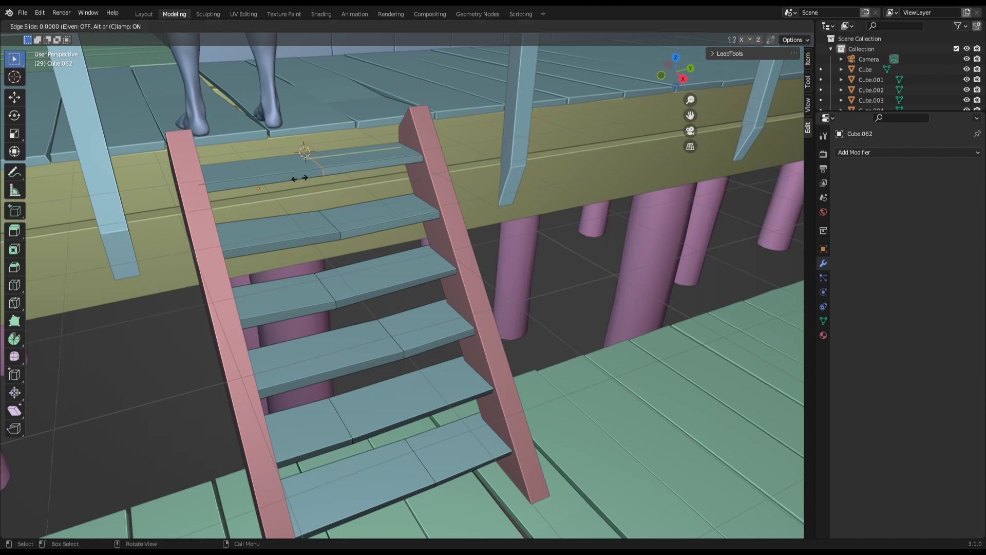
pyautogui.click(350, 172)
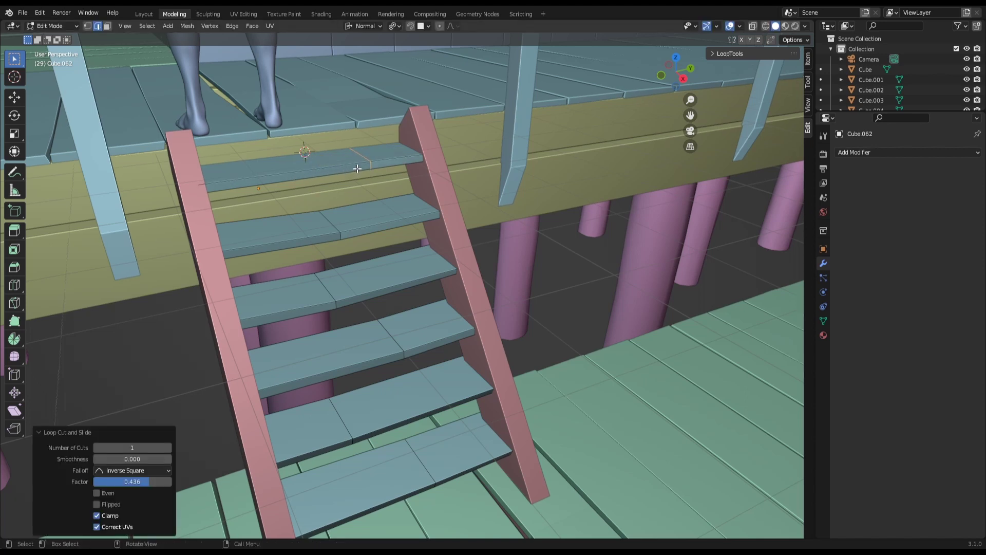
pyautogui.press('g')
pyautogui.press('z')
pyautogui.press('z')
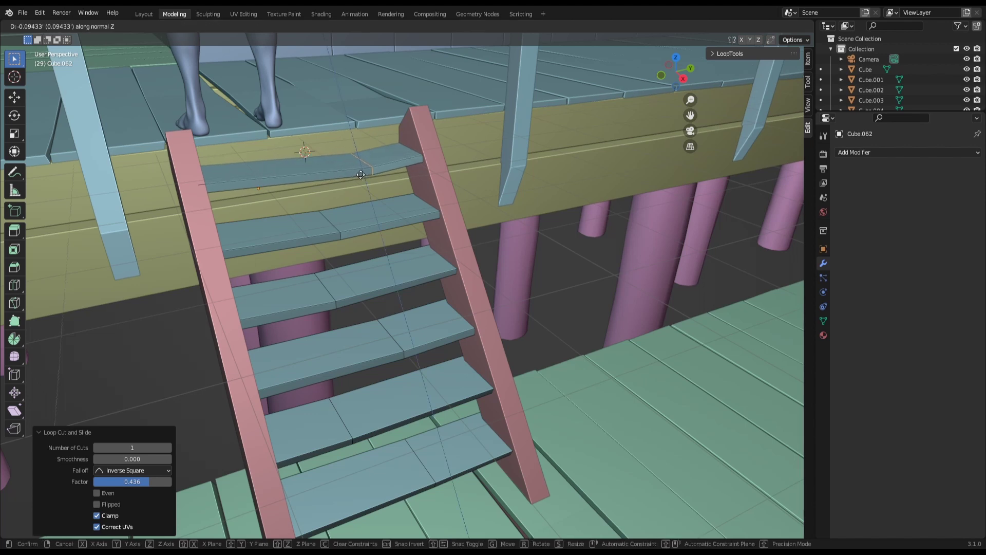
pyautogui.click(361, 174)
# - Slide the top step's cut along the tread and raise it 0.053681 along normal Z
pyautogui.moveTo(286, 181); pyautogui.dragTo(272, 159, button='middle')
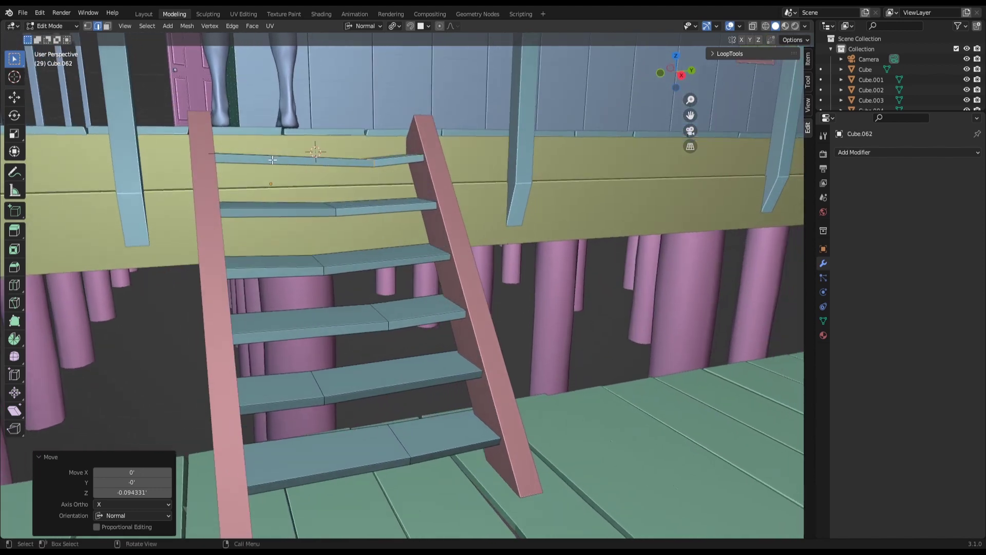
pyautogui.press('g')
pyautogui.press('g')
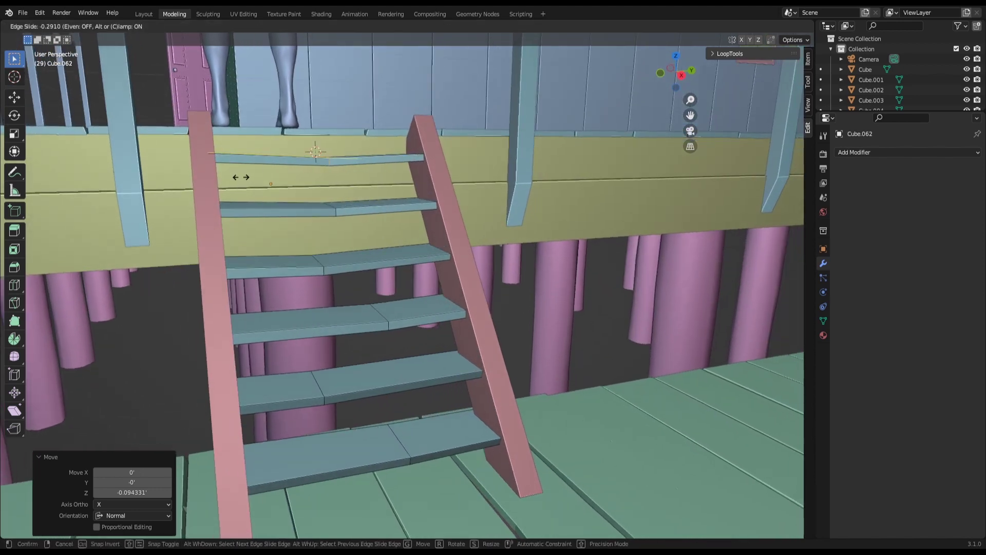
pyautogui.click(235, 176)
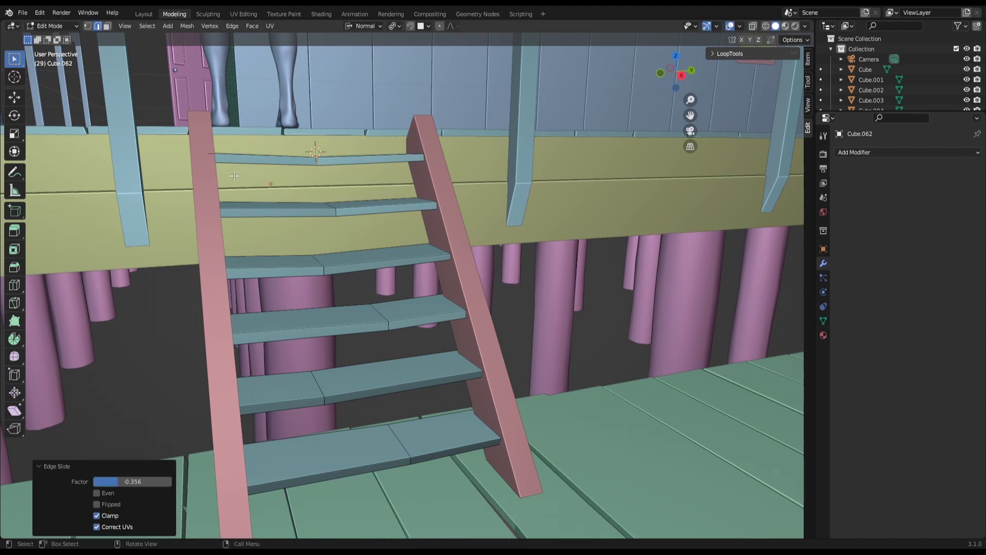
pyautogui.press('g')
pyautogui.press('z')
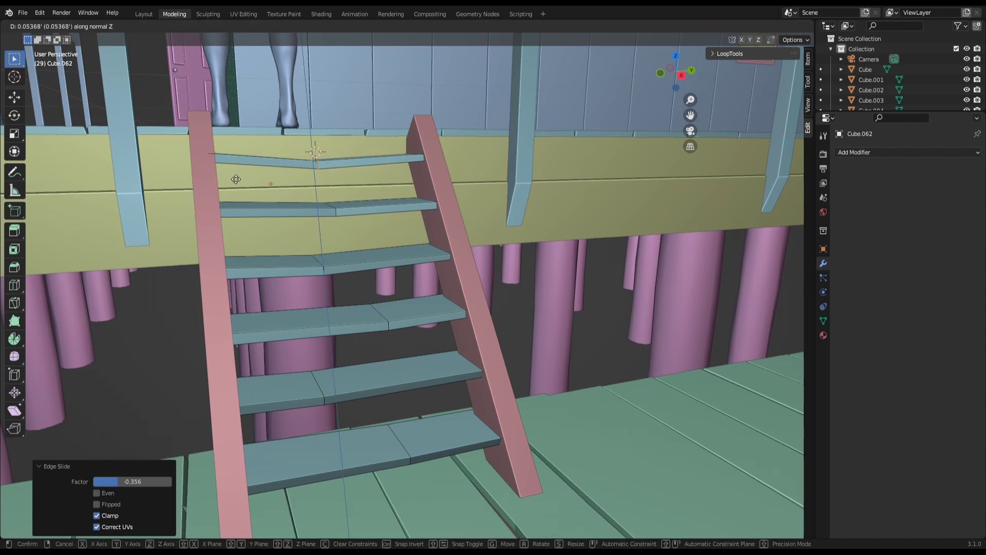
pyautogui.click(267, 185)
pyautogui.moveTo(266, 185)
pyautogui.mouseDown(button='middle')
pyautogui.moveTo(299, 176)
pyautogui.moveTo(275, 210)
pyautogui.moveTo(319, 206)
pyautogui.moveTo(258, 198)
pyautogui.moveTo(321, 226)
pyautogui.moveTo(297, 261)
pyautogui.moveTo(219, 286)
pyautogui.moveTo(219, 382)
pyautogui.mouseUp(button='middle')
# - Return to Object Mode and orbit and zoom around the house, porch, warped stairs and dock
pyautogui.press('Tab')
pyautogui.scroll(2, 283, 216)
pyautogui.scroll(-2, 291, 209)
pyautogui.scroll(-3, 321, 217)
pyautogui.scroll(-2, 301, 475)
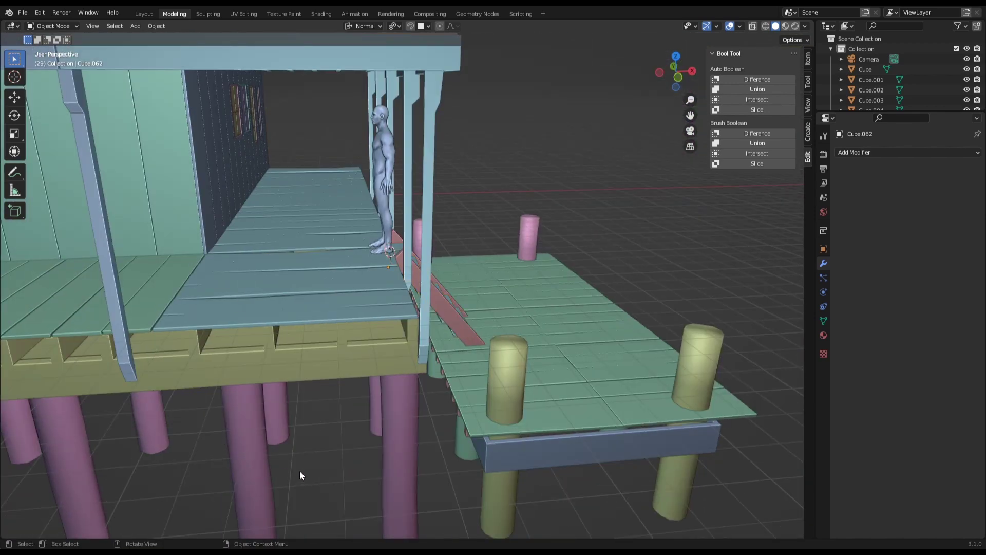
pyautogui.scroll(-4, 299, 471)
pyautogui.moveTo(311, 458)
pyautogui.mouseDown(button='middle')
pyautogui.moveTo(234, 433)
pyautogui.moveTo(201, 441)
pyautogui.moveTo(236, 432)
pyautogui.moveTo(211, 424)
pyautogui.moveTo(211, 404)
pyautogui.moveTo(260, 383)
pyautogui.moveTo(297, 415)
pyautogui.moveTo(296, 444)
pyautogui.moveTo(361, 418)
pyautogui.mouseUp(button='middle')
pyautogui.scroll(2, 368, 292)
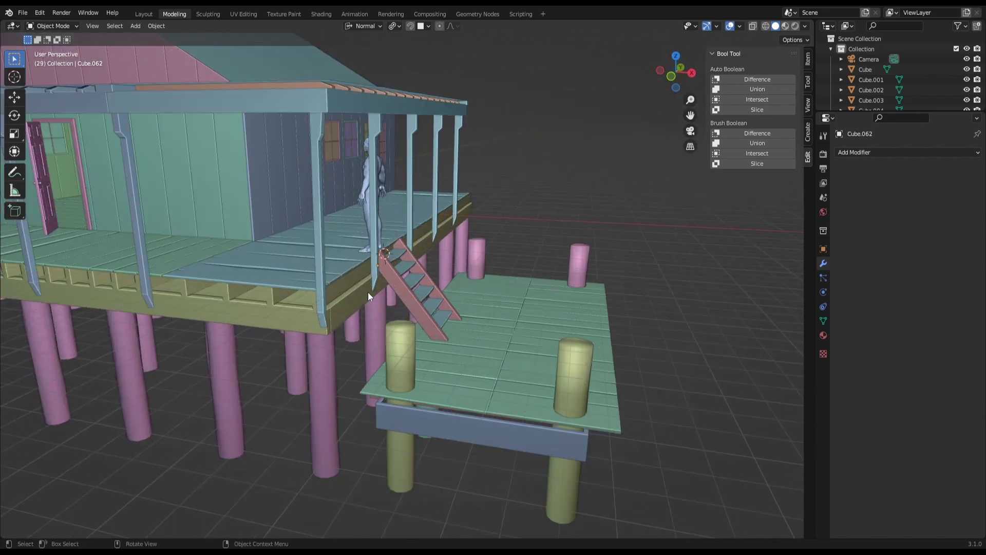
pyautogui.scroll(2, 354, 297)
pyautogui.scroll(2, 375, 287)
pyautogui.moveTo(375, 287)
pyautogui.mouseDown(button='middle')
pyautogui.moveTo(403, 293)
pyautogui.moveTo(321, 286)
pyautogui.moveTo(295, 268)
pyautogui.mouseUp(button='middle')
pyautogui.scroll(-3, 321, 286)
pyautogui.scroll(2, 295, 268)
pyautogui.scroll(2, 264, 270)
pyautogui.scroll(-3, 264, 269)
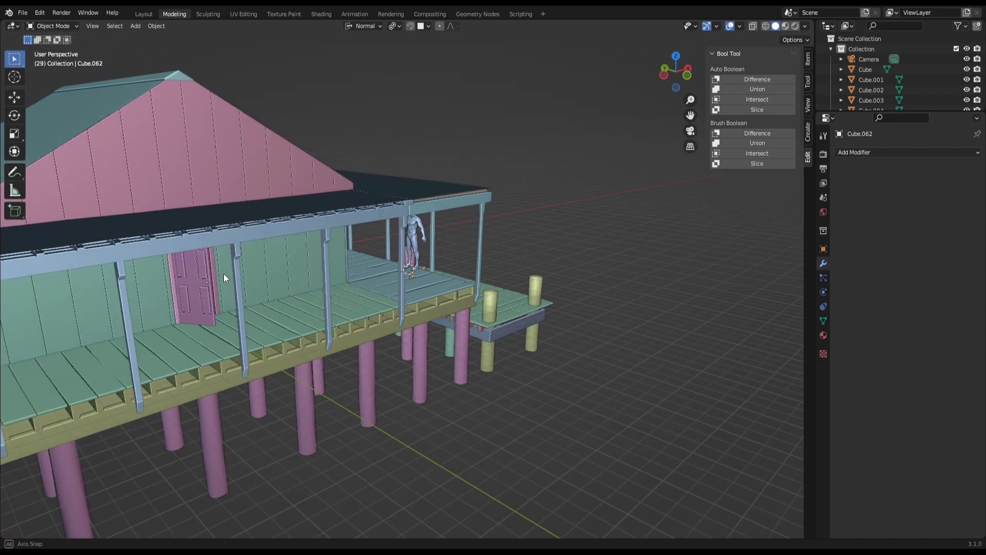
pyautogui.moveTo(73, 280)
pyautogui.mouseDown(button='middle')
pyautogui.moveTo(272, 266)
pyautogui.moveTo(265, 252)
pyautogui.moveTo(288, 238)
pyautogui.moveTo(262, 214)
pyautogui.moveTo(230, 214)
pyautogui.moveTo(216, 229)
pyautogui.moveTo(216, 256)
pyautogui.moveTo(318, 282)
pyautogui.moveTo(105, 277)
pyautogui.moveTo(209, 287)
pyautogui.moveTo(193, 247)
pyautogui.moveTo(198, 298)
pyautogui.moveTo(143, 295)
pyautogui.mouseUp(button='middle')
pyautogui.scroll(2, 236, 267)
# - Select the 1.8 m human reference figure and zoom in toward it and the stairs
pyautogui.click(162, 199)
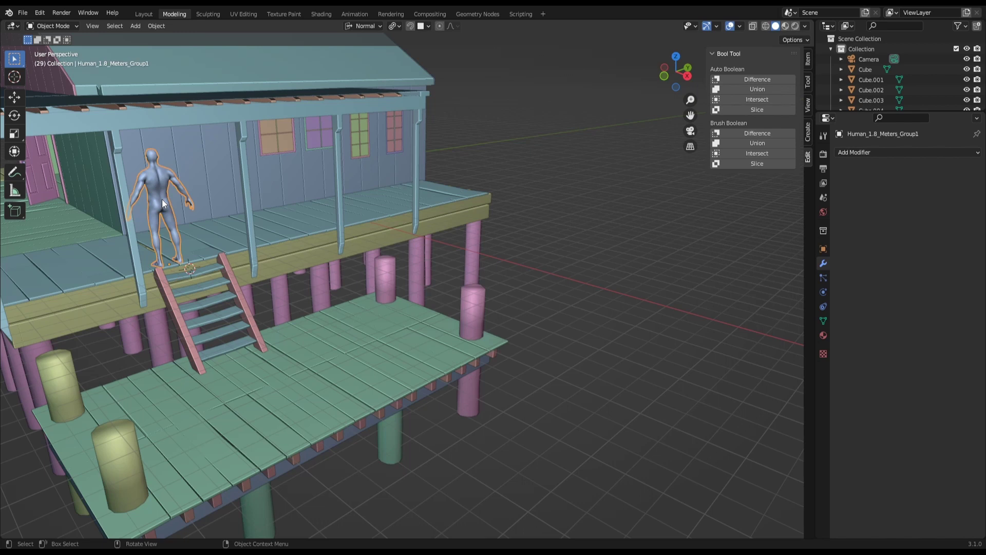
pyautogui.scroll(5, 162, 199)
pyautogui.moveTo(202, 196)
pyautogui.mouseDown(button='middle')
pyautogui.moveTo(260, 209)
pyautogui.moveTo(230, 214)
pyautogui.mouseUp(button='middle')
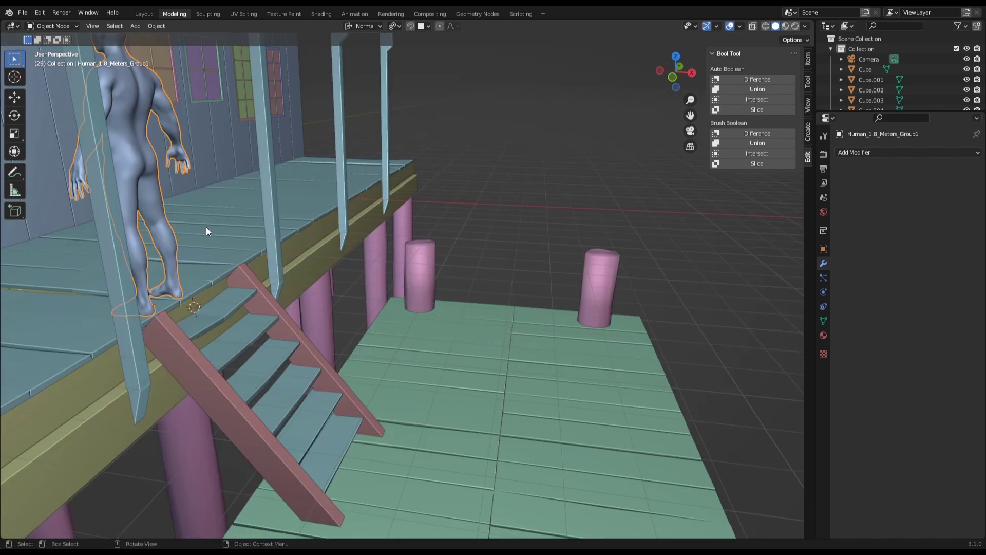
pyautogui.press('g')
pyautogui.press('y')
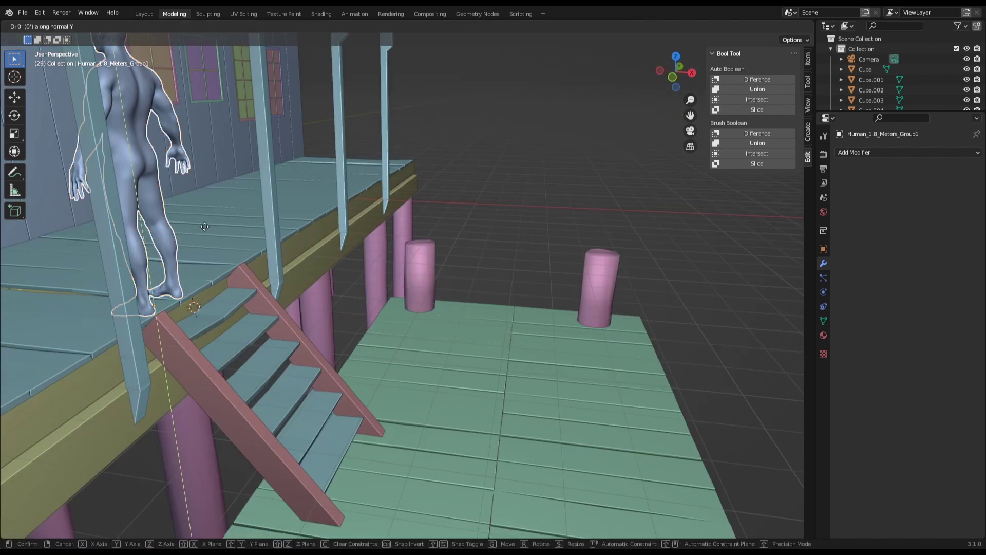
pyautogui.press('y')
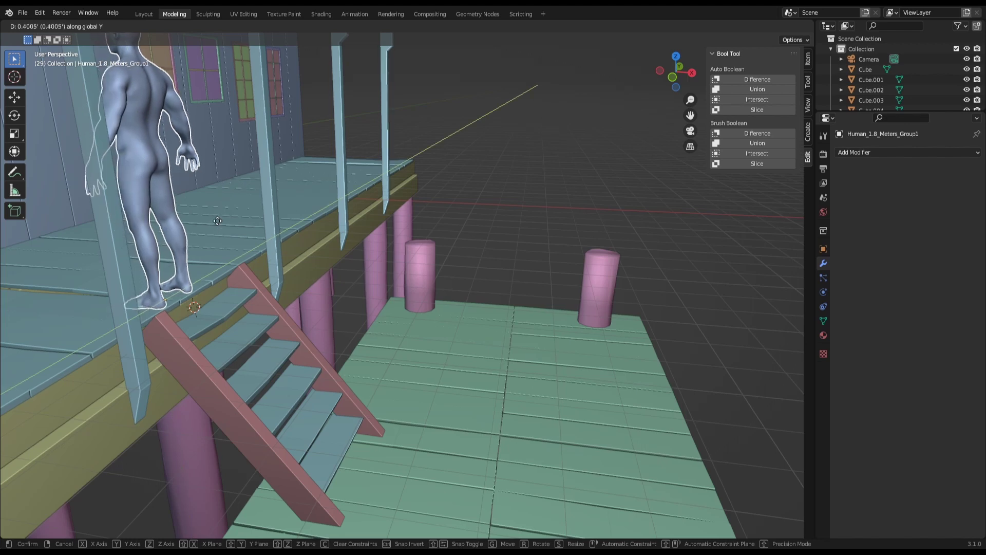
pyautogui.click(239, 212)
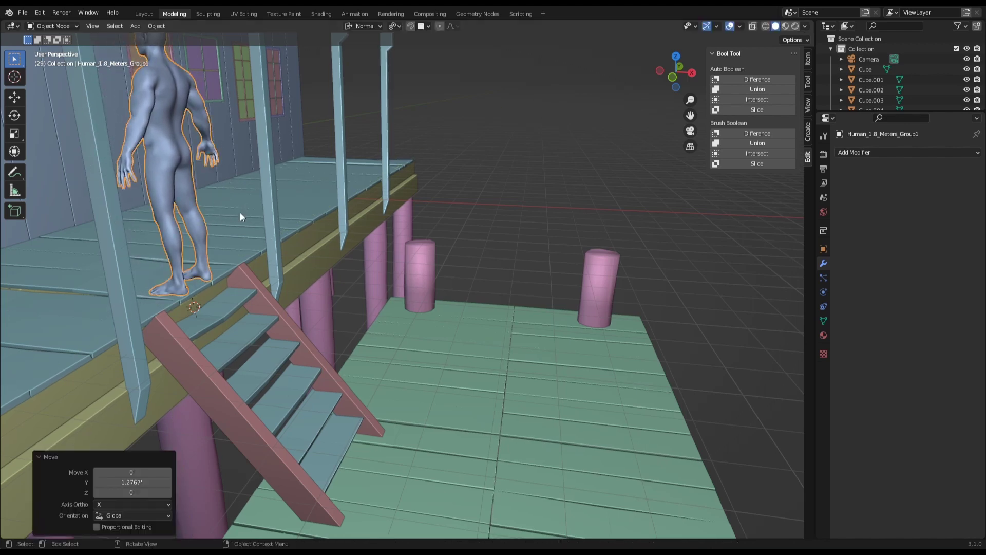
# - Slide the figure 2.026 along X and lower it 1.9572 in Z onto the upper steps
pyautogui.press('g')
pyautogui.press('x')
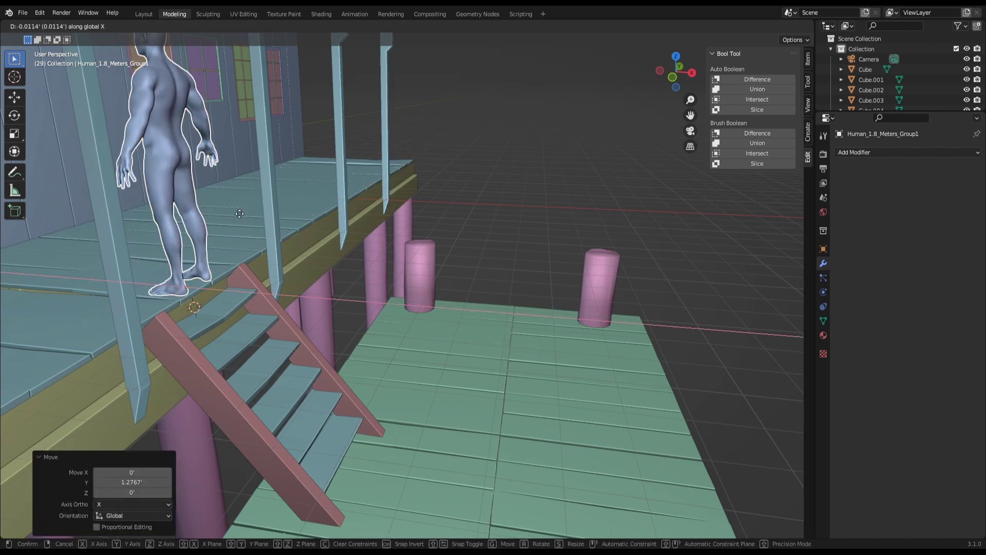
pyautogui.click(308, 314)
pyautogui.press('g')
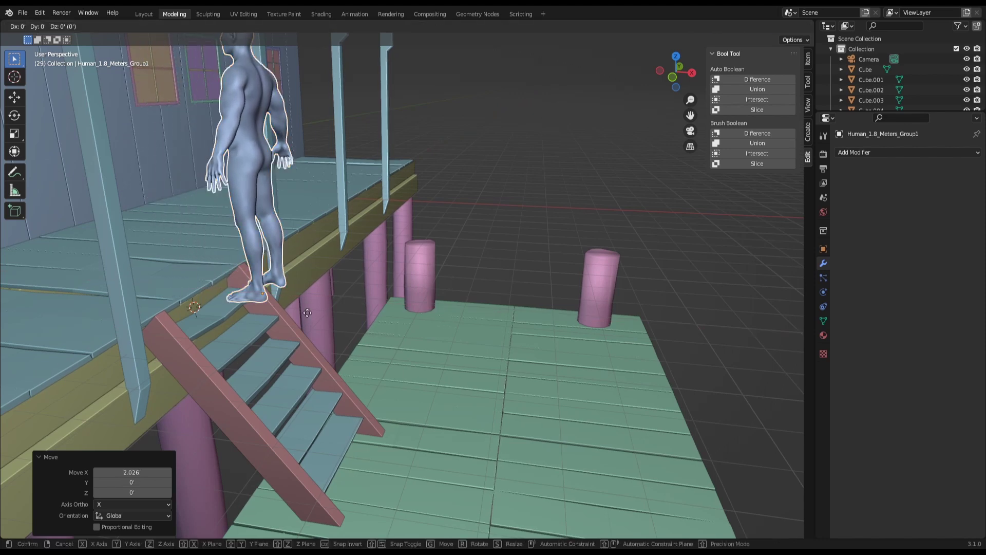
pyautogui.press('z')
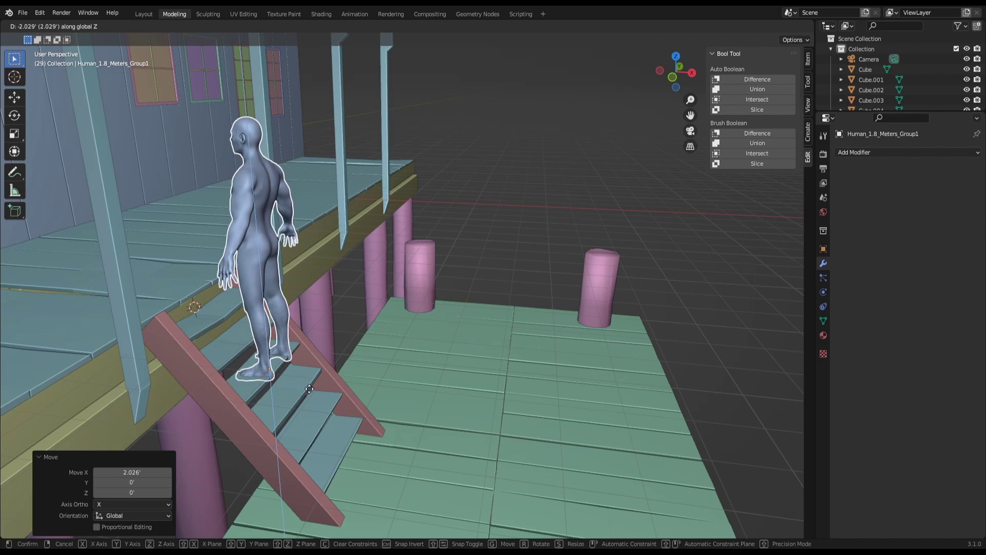
pyautogui.click(309, 386)
pyautogui.moveTo(309, 386)
pyautogui.mouseDown(button='middle')
pyautogui.moveTo(271, 362)
pyautogui.moveTo(212, 357)
pyautogui.moveTo(263, 352)
pyautogui.mouseUp(button='middle')
pyautogui.press('Tab')
pyautogui.press('Tab')
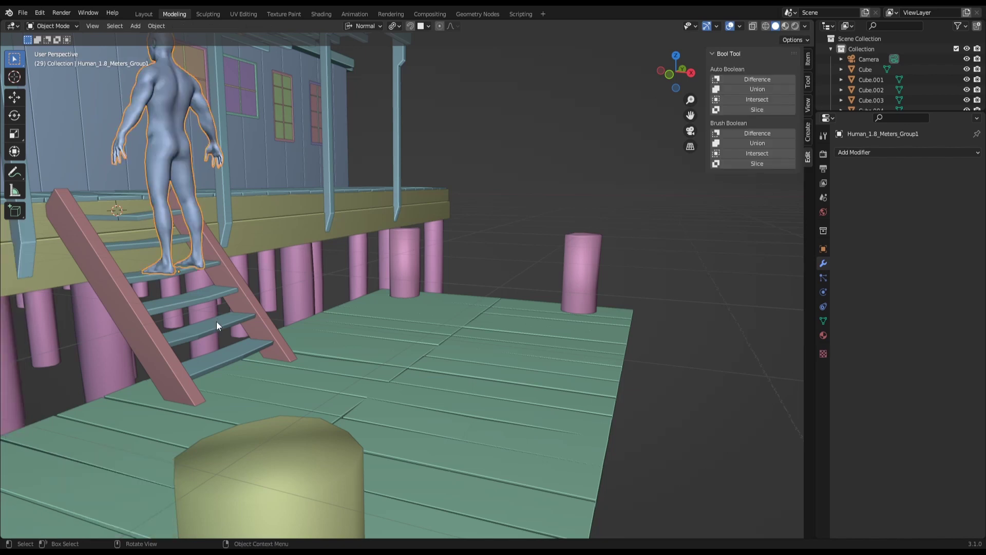
# - Navigate past the porch and pink doorway to the house wall, and select window glass Cube.045
pyautogui.moveTo(217, 321)
pyautogui.mouseDown(button='middle')
pyautogui.moveTo(253, 331)
pyautogui.moveTo(232, 324)
pyautogui.moveTo(283, 315)
pyautogui.mouseUp(button='middle')
pyautogui.scroll(-5, 233, 325)
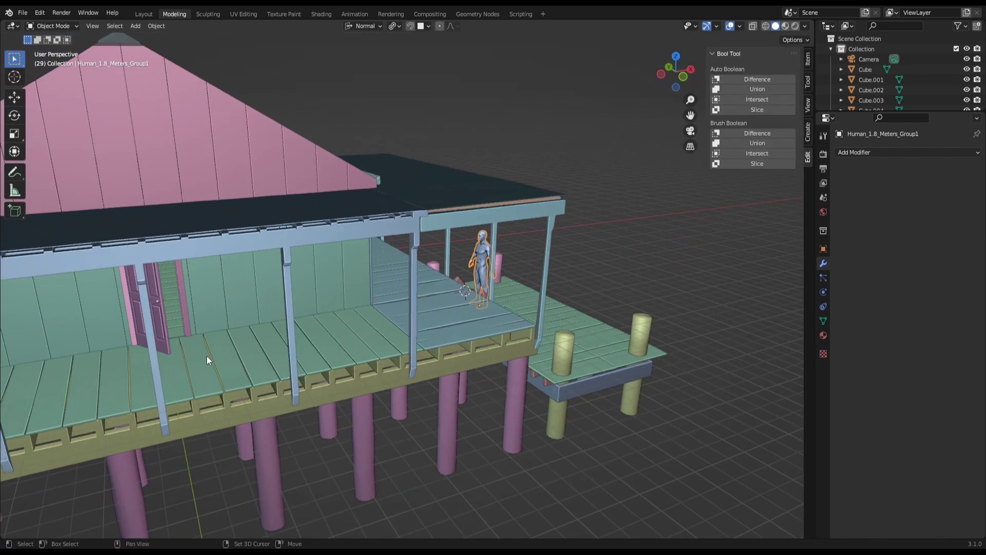
pyautogui.moveTo(207, 356)
pyautogui.mouseDown(button='middle')
pyautogui.moveTo(347, 323)
pyautogui.moveTo(307, 316)
pyautogui.mouseUp(button='middle')
pyautogui.scroll(5, 307, 316)
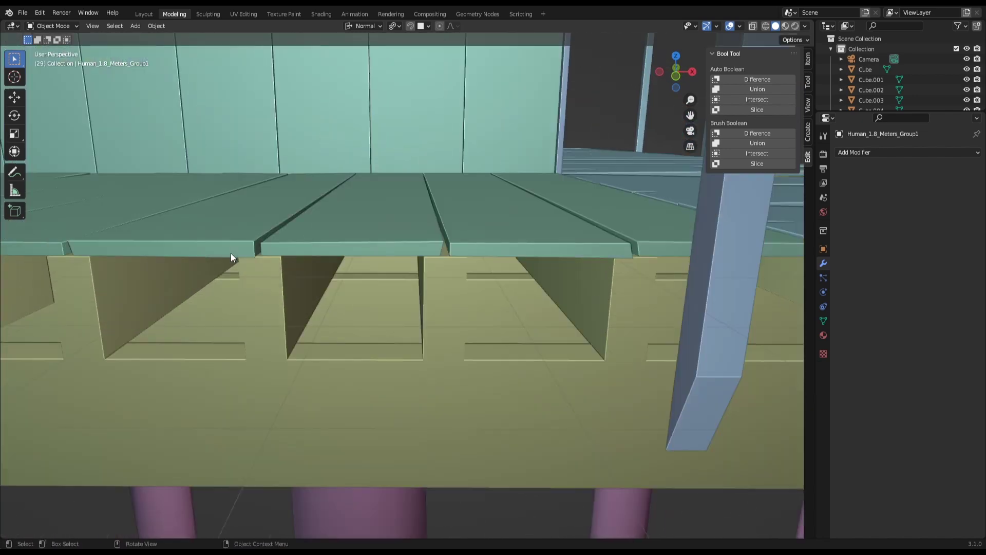
pyautogui.moveTo(238, 241)
pyautogui.mouseDown(button='middle')
pyautogui.moveTo(374, 311)
pyautogui.moveTo(311, 276)
pyautogui.moveTo(351, 272)
pyautogui.mouseUp(button='middle')
pyautogui.scroll(-5, 321, 272)
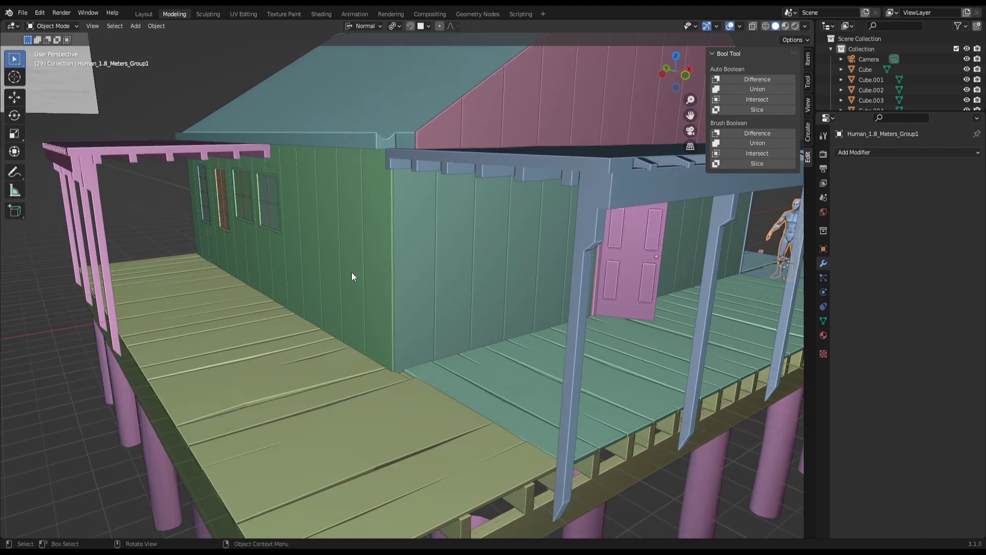
pyautogui.moveTo(299, 230)
pyautogui.mouseDown(button='middle')
pyautogui.moveTo(323, 221)
pyautogui.moveTo(395, 307)
pyautogui.mouseUp(button='middle')
pyautogui.scroll(5, 354, 213)
pyautogui.click(424, 220)
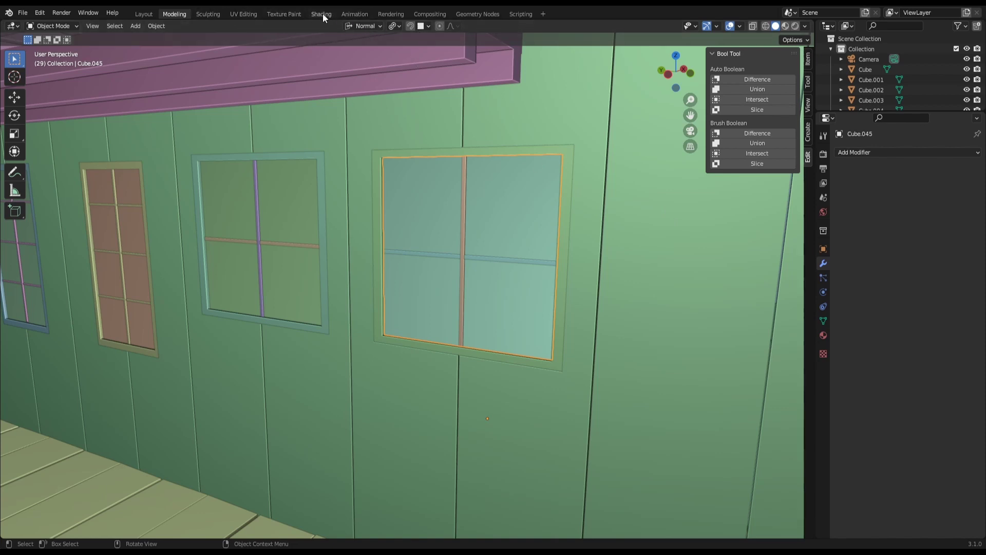
# - Show the window pane's glass material settings, down to Transmission 1.000
pyautogui.click(823, 335)
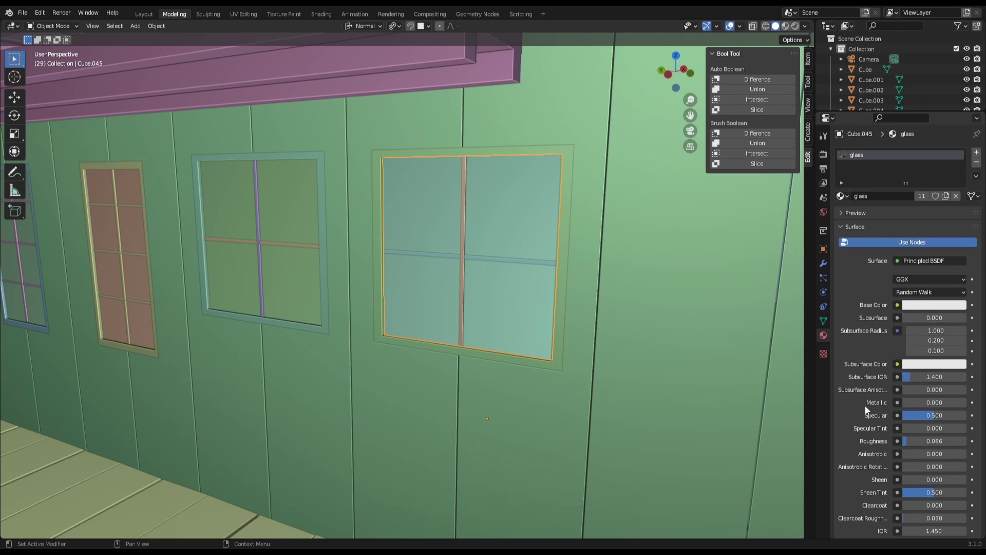
pyautogui.scroll(-3, 867, 405)
pyautogui.scroll(-1, 870, 400)
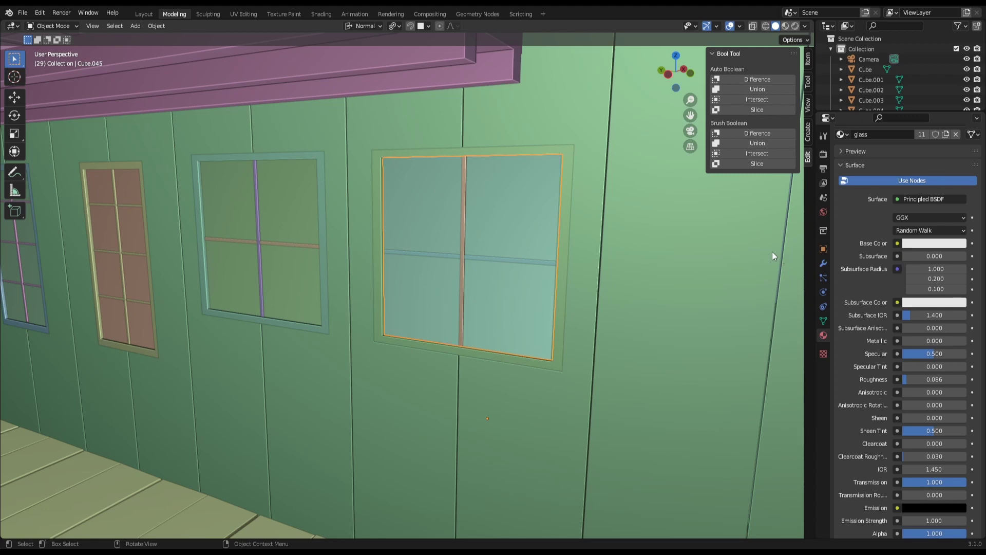
# - Check Eevee's Screen Space Reflections with Refraction, then return to the glass material
pyautogui.click(823, 154)
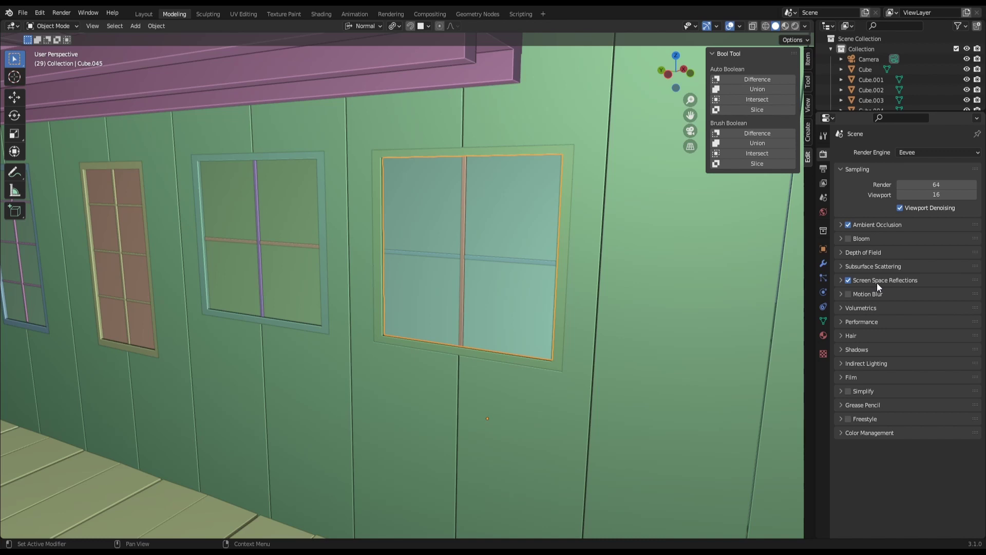
pyautogui.click(877, 283)
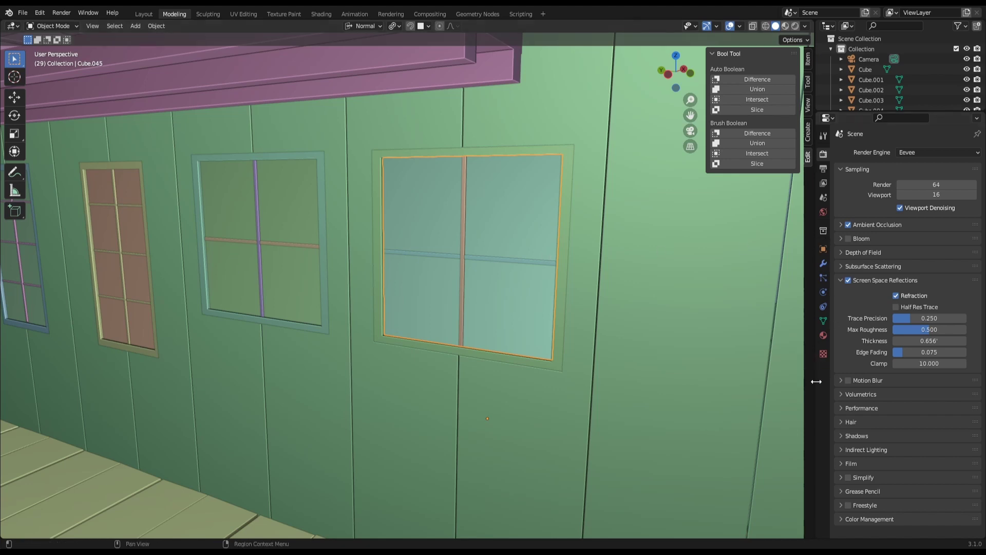
pyautogui.click(824, 335)
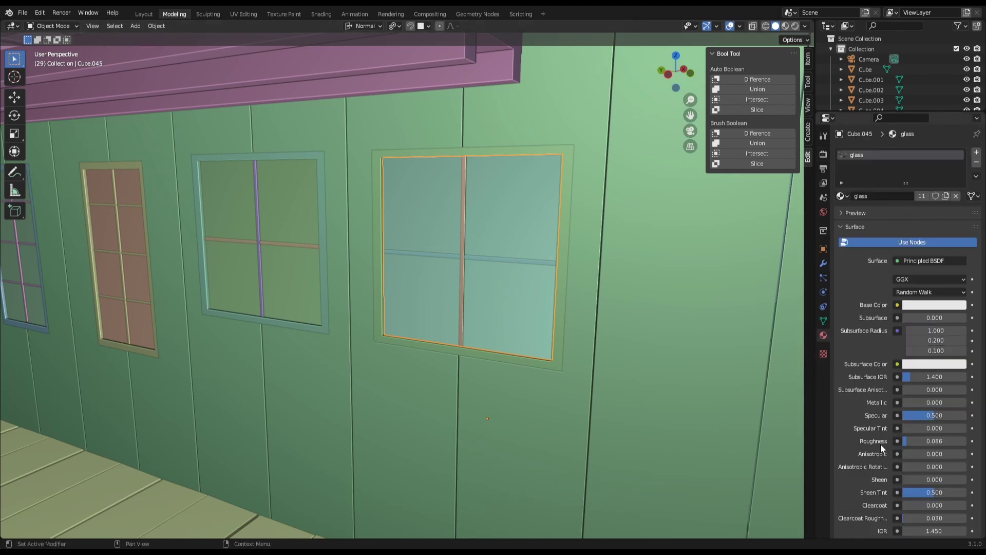
pyautogui.scroll(-2, 880, 444)
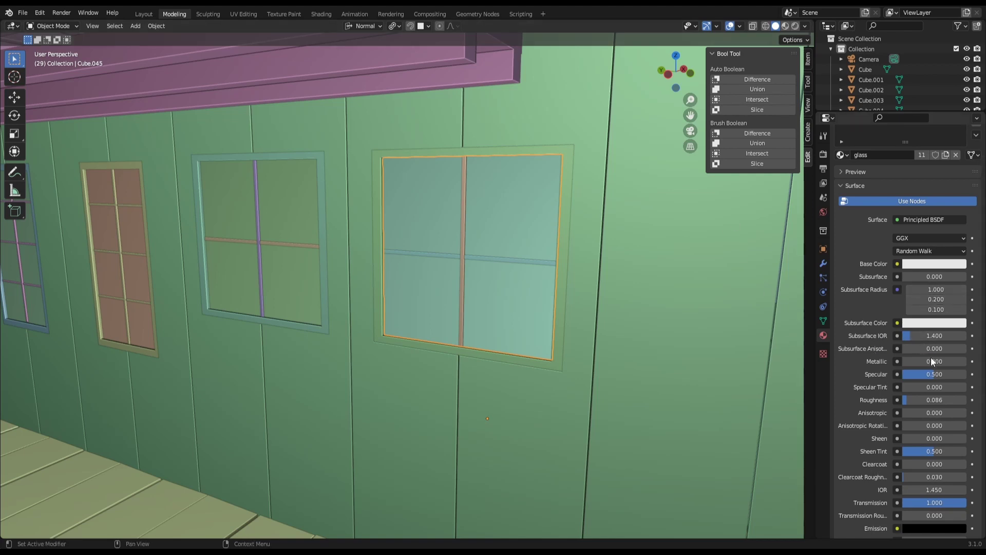
pyautogui.scroll(-4, 930, 436)
pyautogui.scroll(-1, 932, 433)
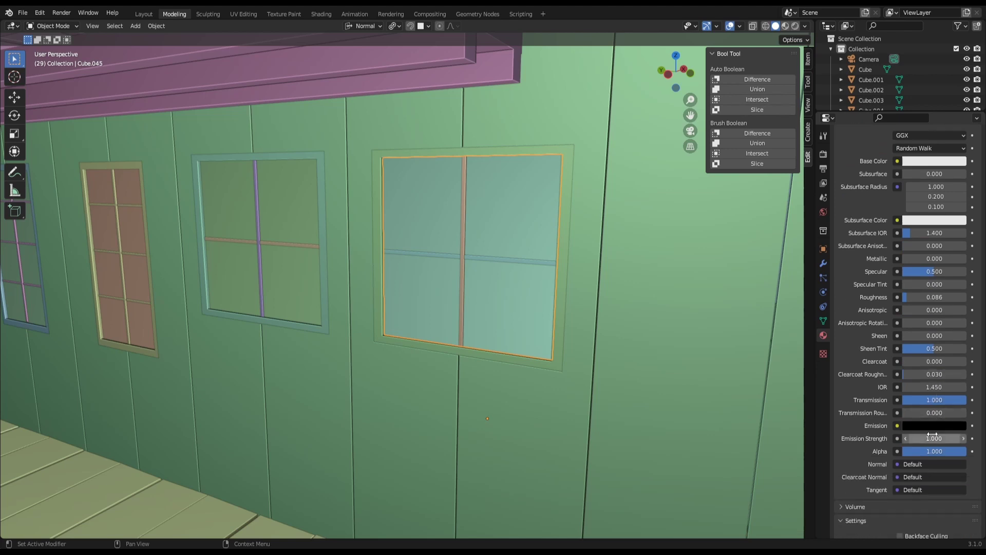
pyautogui.scroll(-1, 932, 434)
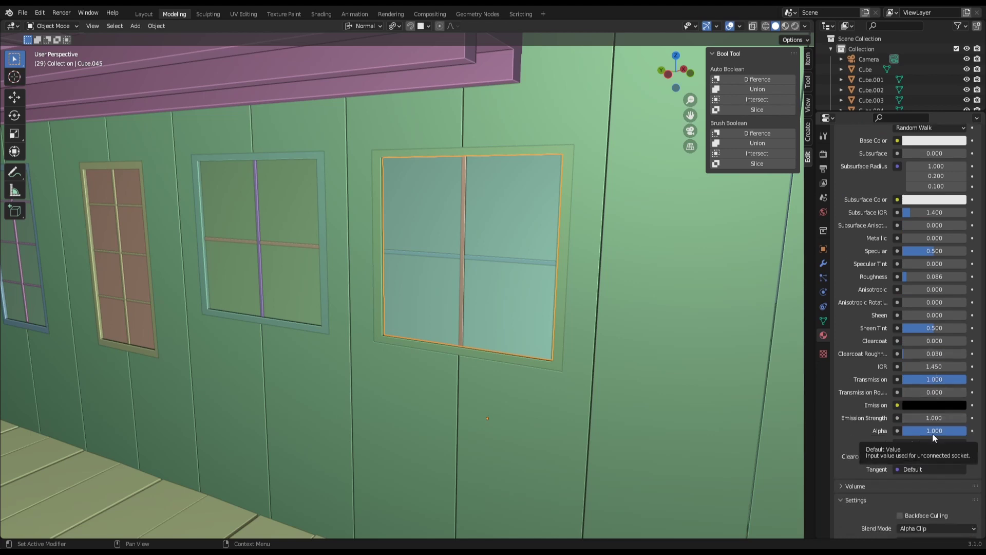
pyautogui.scroll(1, 932, 436)
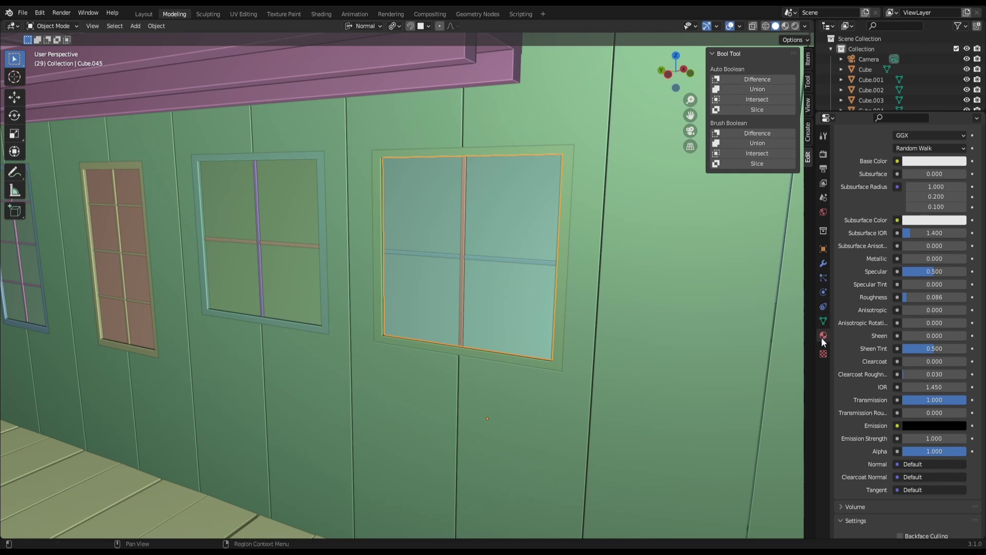
pyautogui.click(823, 182)
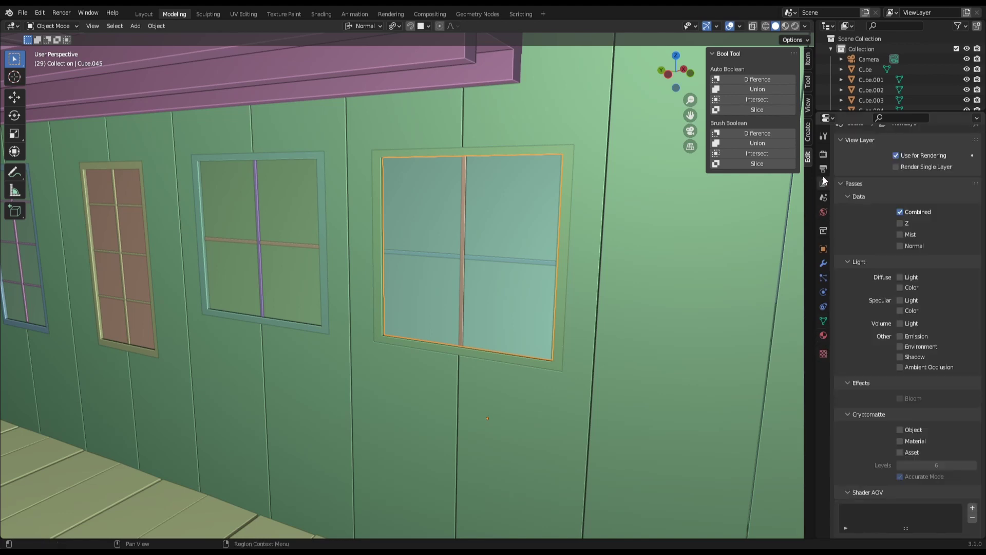
pyautogui.click(825, 169)
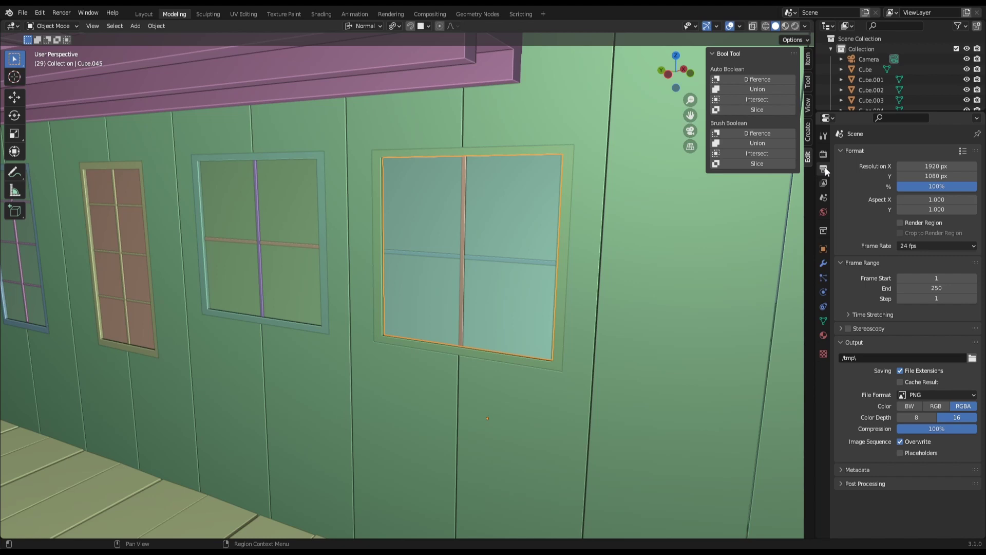
pyautogui.click(823, 155)
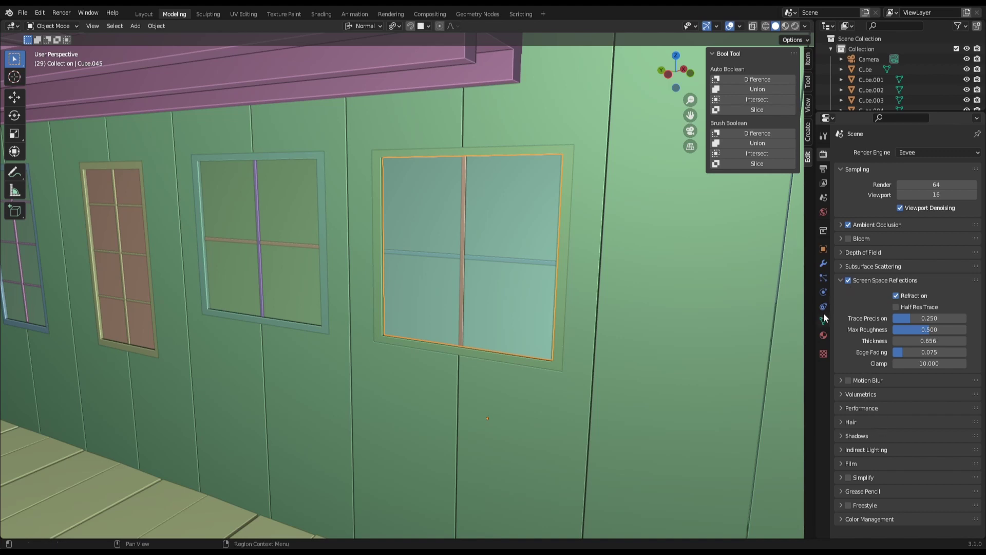
pyautogui.click(824, 336)
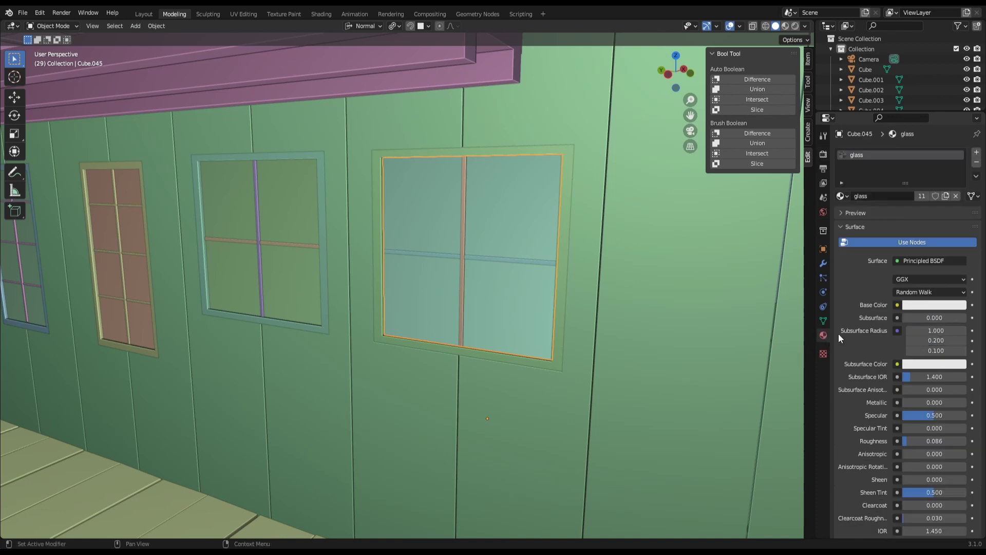
pyautogui.scroll(-5, 910, 438)
pyautogui.scroll(-8, 911, 439)
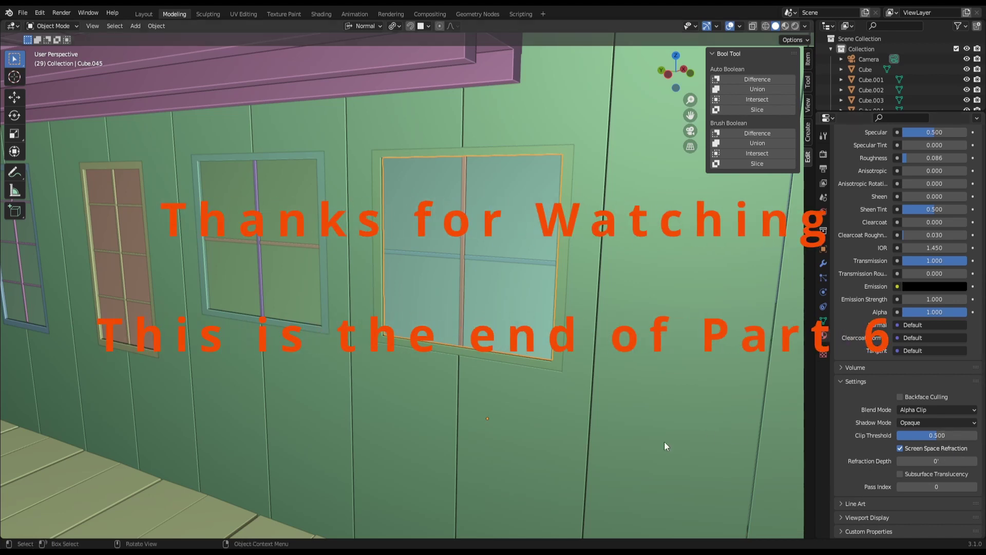
# - Switch the viewport to Material Preview shading and centre the window in view
pyautogui.click(785, 25)
pyautogui.moveTo(467, 249); pyautogui.dragTo(466, 246, button='middle')
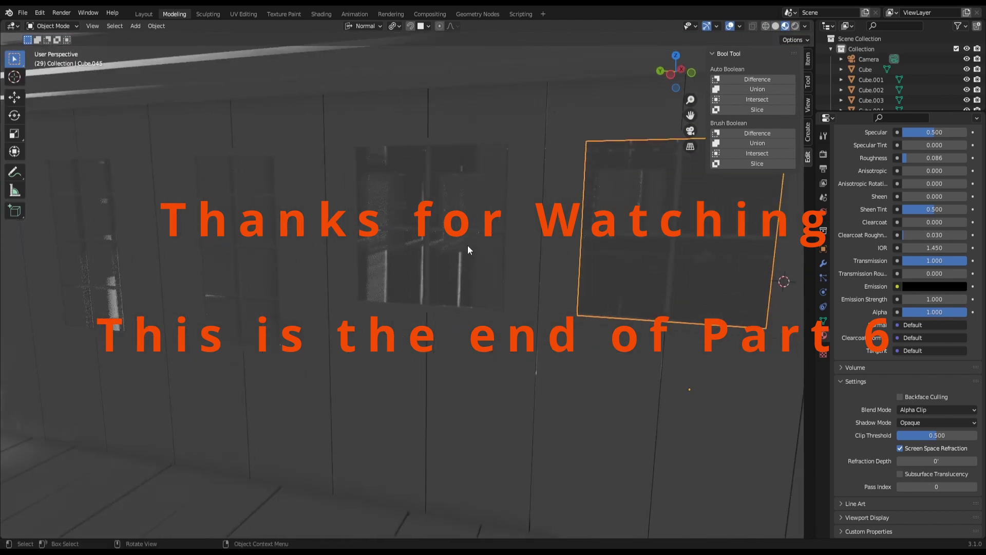
pyautogui.press('Tab')
pyautogui.press('Tab')
pyautogui.moveTo(466, 244); pyautogui.dragTo(453, 246, button='middle')
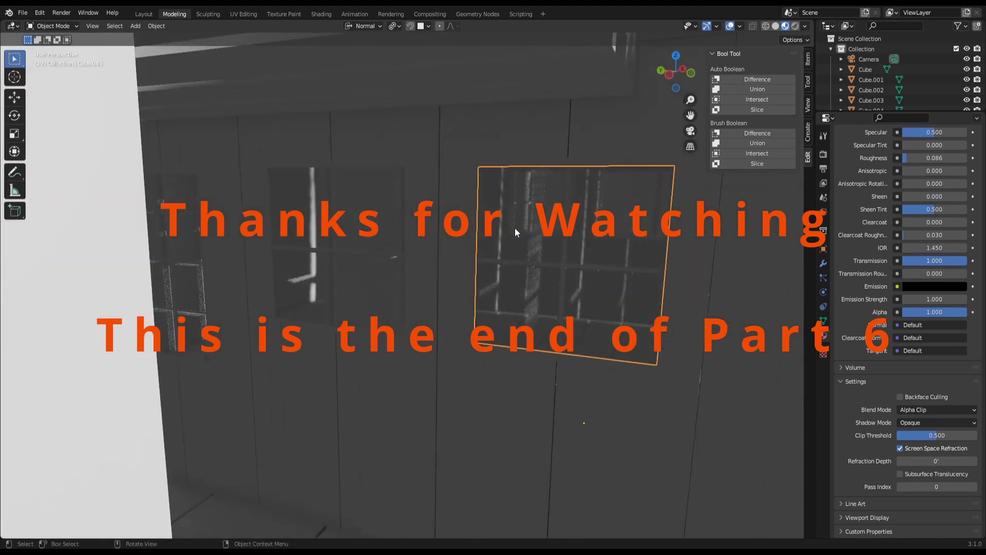
# - Show the rendered viewport through the camera, then orbit to the house and deselect the glass
pyautogui.click(794, 27)
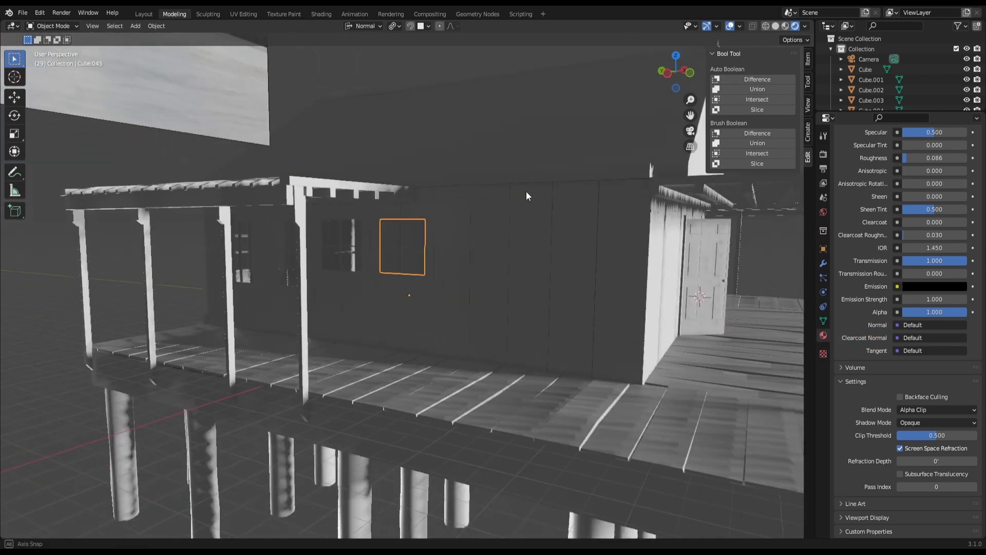
pyautogui.press('KP_0')
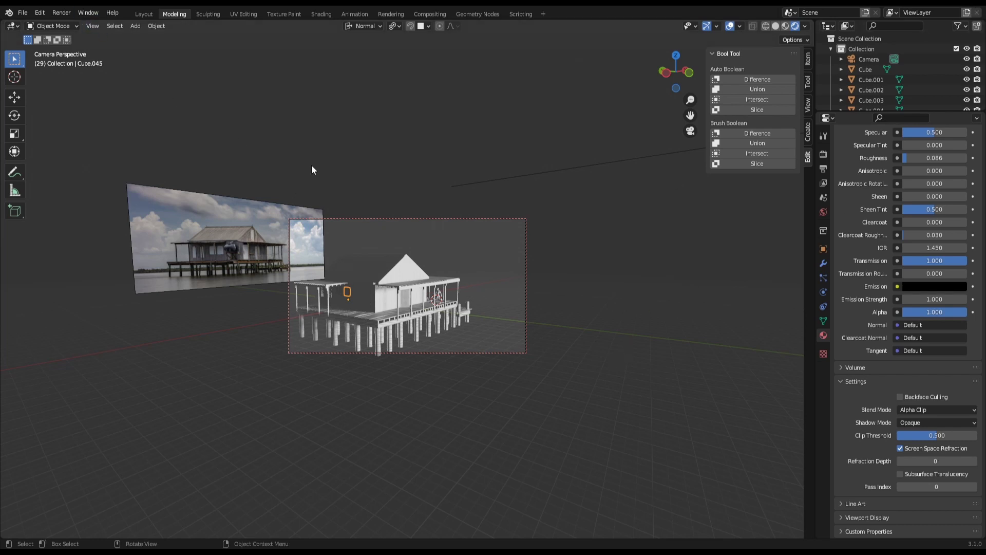
pyautogui.scroll(5, 387, 171)
pyautogui.moveTo(350, 233)
pyautogui.mouseDown(button='middle')
pyautogui.moveTo(306, 343)
pyautogui.moveTo(300, 327)
pyautogui.mouseUp(button='middle')
pyautogui.click(501, 445)
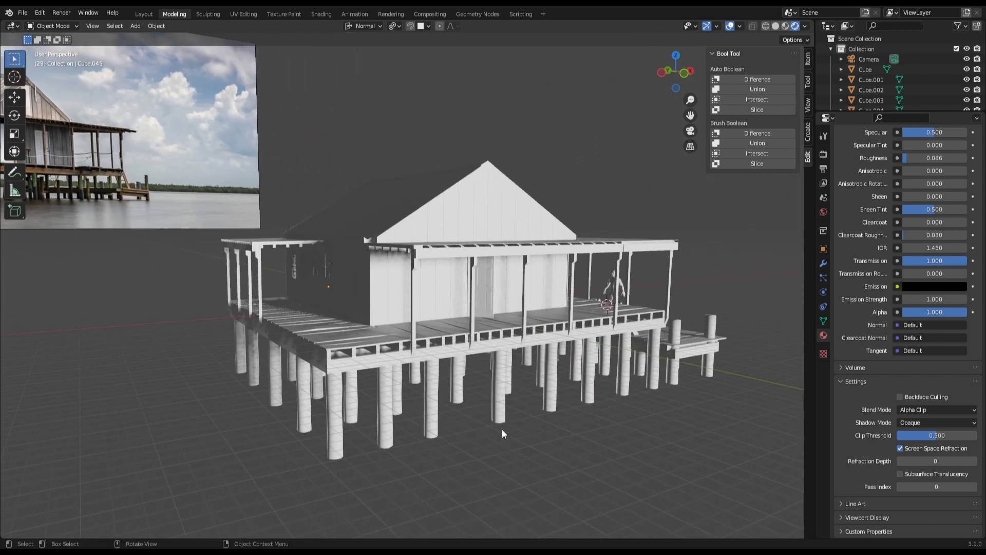